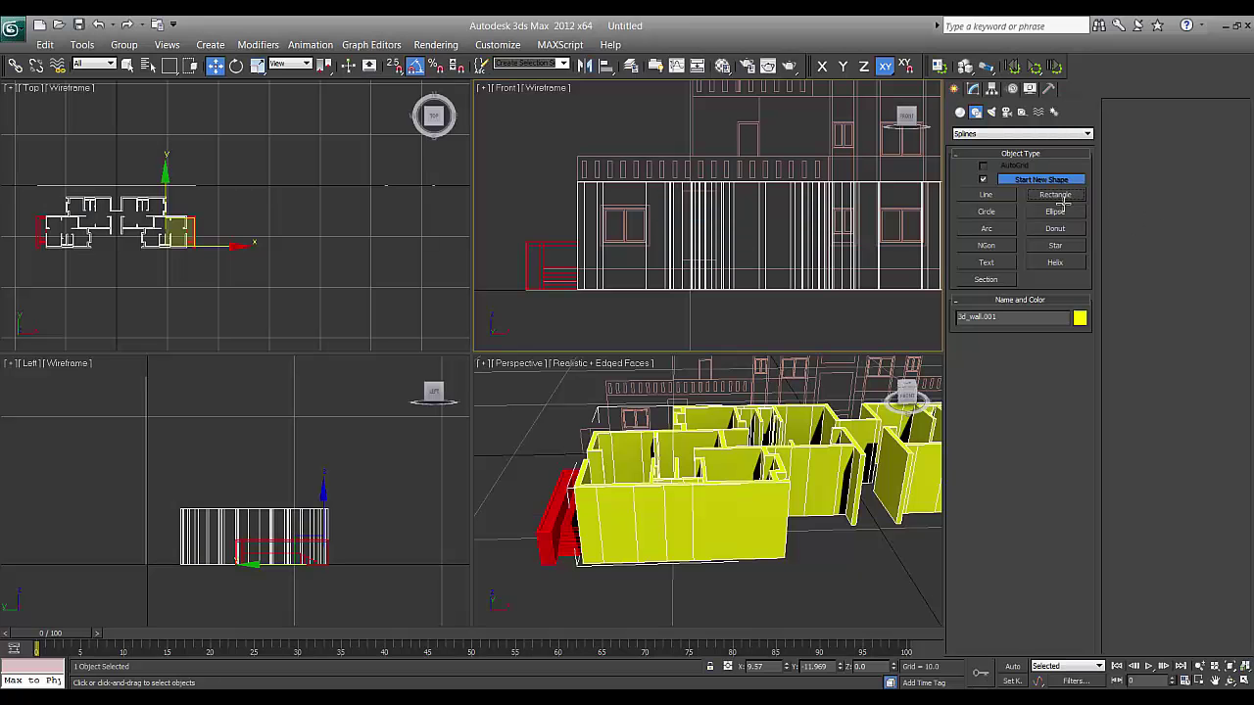
# - Snap a rectangle of length 1.2 and width 1.5 onto the ground-floor window at the front elevation's left end
pyautogui.scroll(4, 650, 252)
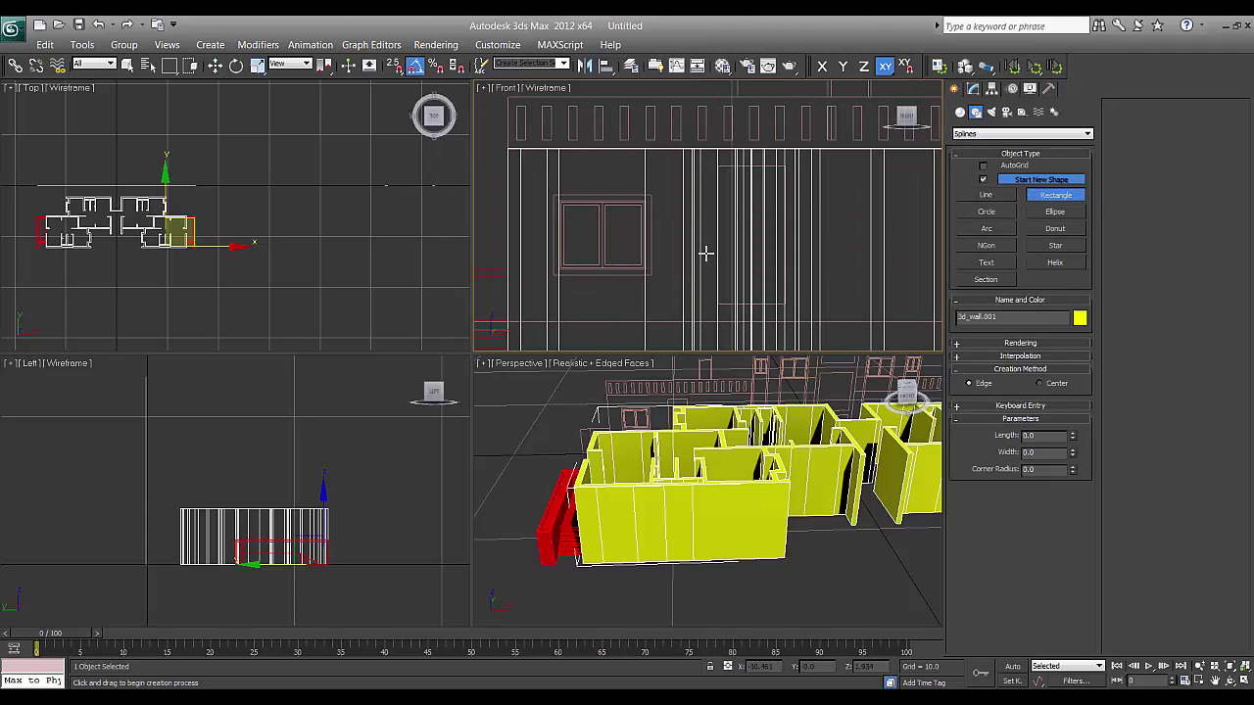
pyautogui.hotkey('alt', 'w')
pyautogui.scroll(3, 465, 326)
pyautogui.moveTo(360, 329); pyautogui.dragTo(333, 303, button='middle')
pyautogui.press('s')
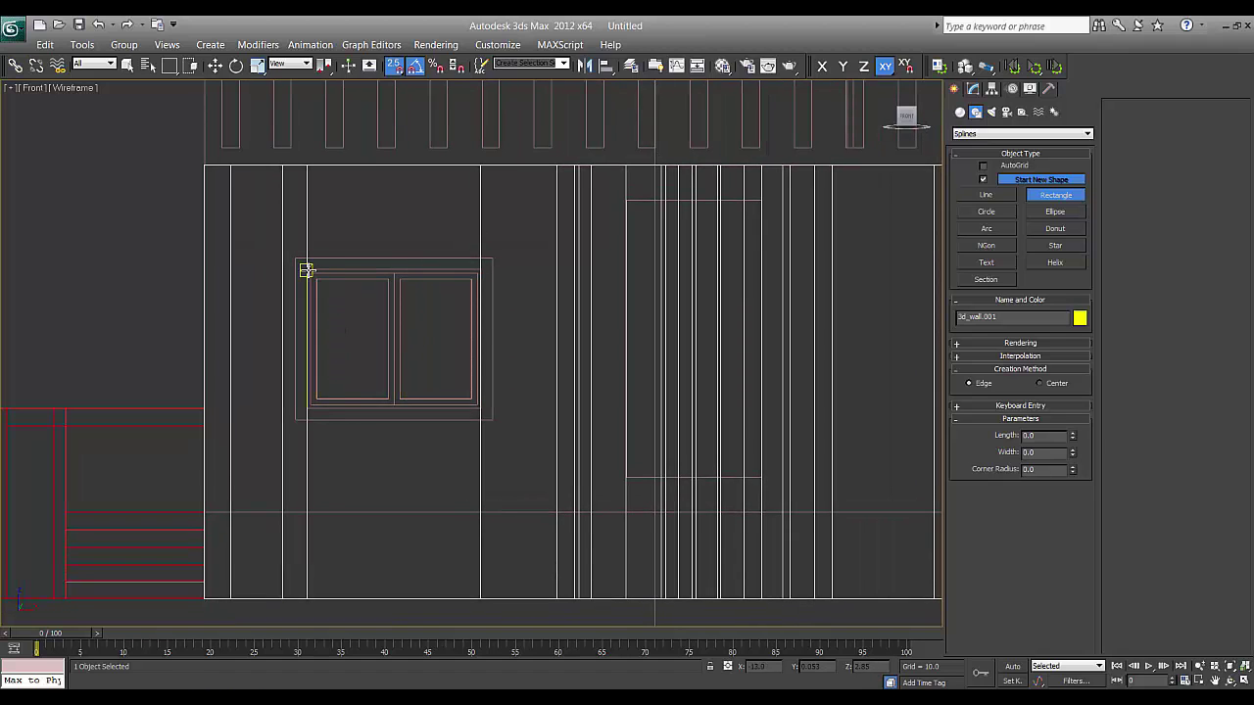
pyautogui.moveTo(307, 269); pyautogui.dragTo(480, 406)
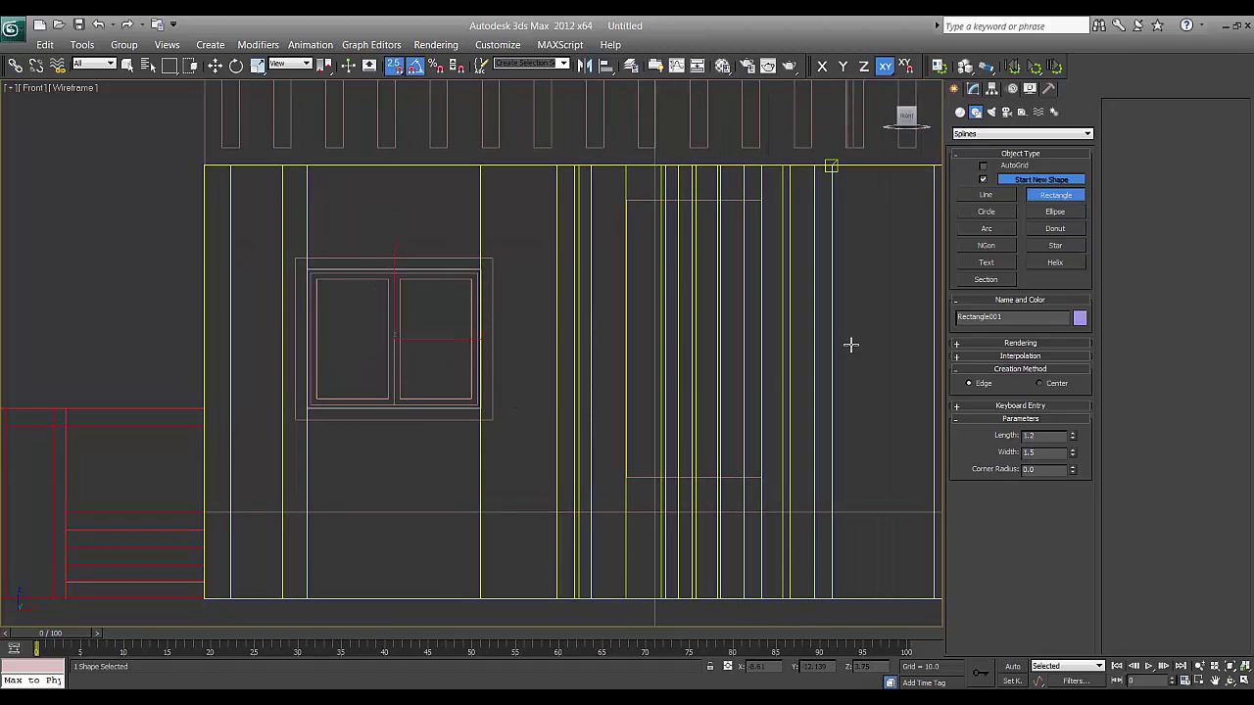
# - Turn off Start New Shape and add a snapped rectangle over the tall opening beside the first window
pyautogui.click(983, 179)
pyautogui.moveTo(624, 203); pyautogui.dragTo(597, 201, button='middle')
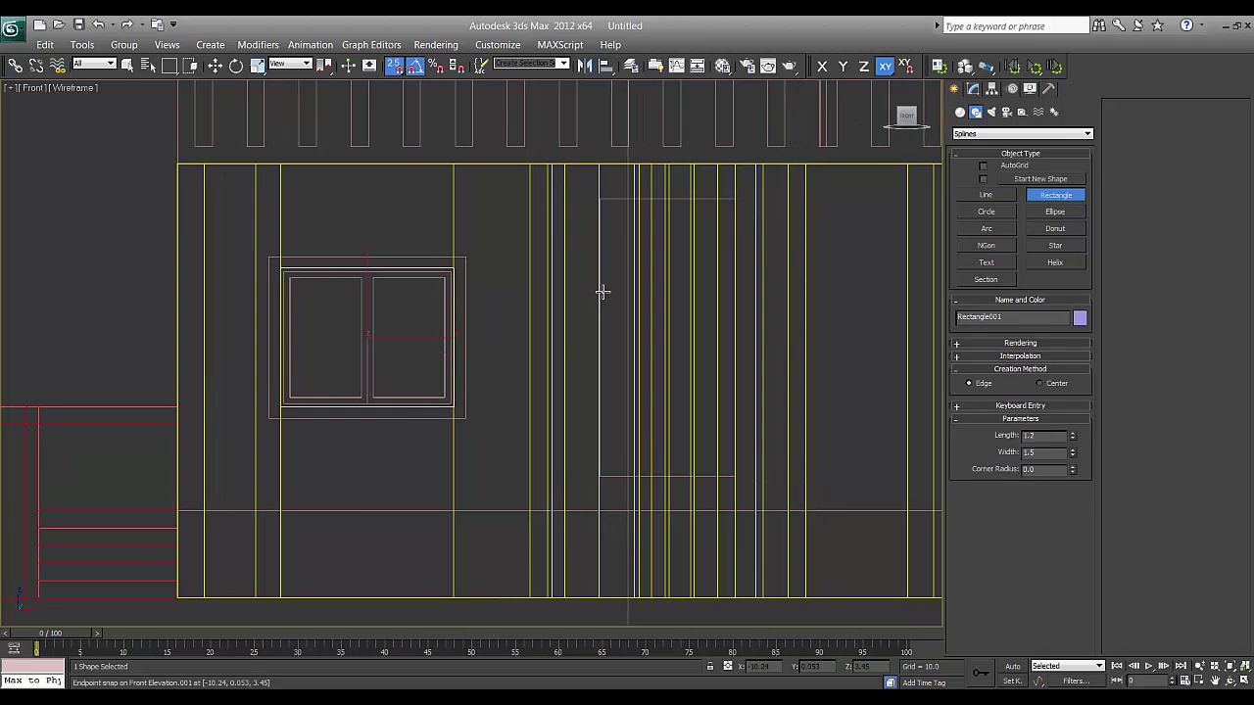
pyautogui.moveTo(600, 199); pyautogui.dragTo(735, 476)
# - Add rectangles to the shape over the small double window (0.84 by 0.69) and the adjacent larger window (1.14 by 1.44)
pyautogui.moveTo(746, 437); pyautogui.dragTo(337, 477, button='middle')
pyautogui.moveTo(601, 387); pyautogui.dragTo(382, 358, button='middle')
pyautogui.scroll(2, 569, 307)
pyautogui.moveTo(579, 307); pyautogui.dragTo(496, 307, button='middle')
pyautogui.moveTo(540, 255); pyautogui.dragTo(652, 387)
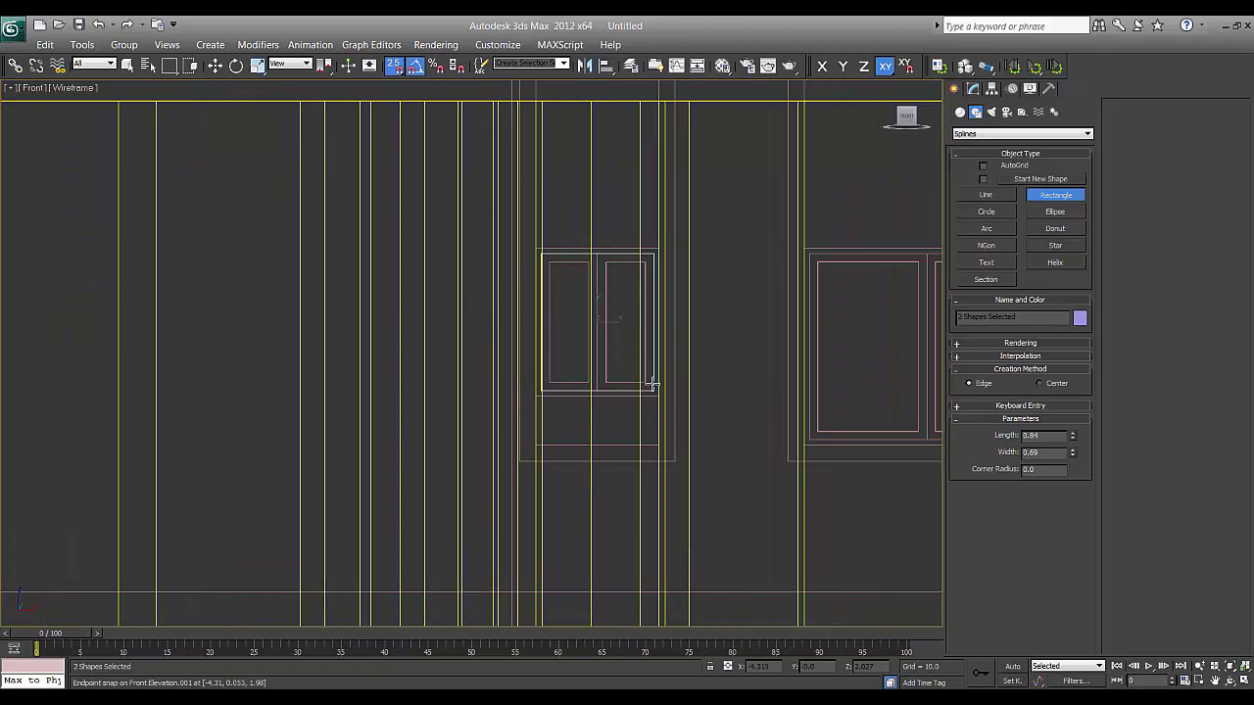
pyautogui.moveTo(675, 389); pyautogui.dragTo(354, 213, button='middle')
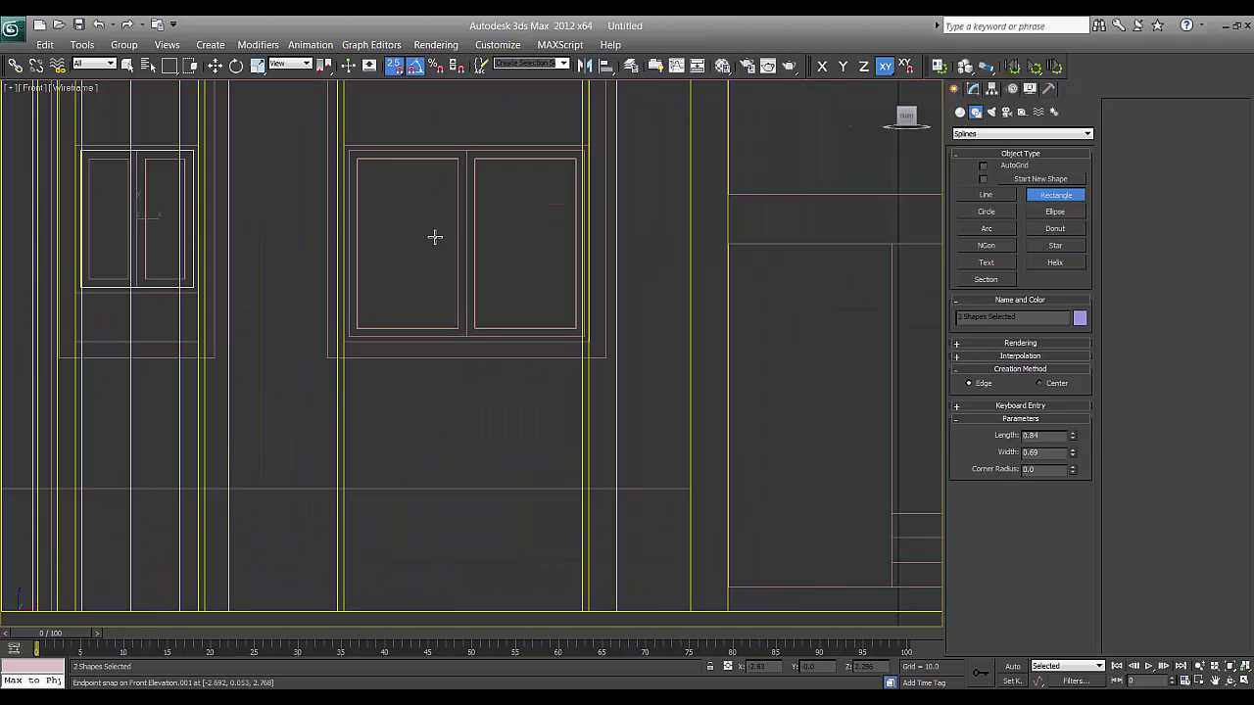
pyautogui.moveTo(349, 150); pyautogui.dragTo(584, 336)
# - Trace the matching larger window on the other side of the central entrance with a 1.14 by 1.44 rectangle
pyautogui.moveTo(664, 304); pyautogui.dragTo(194, 292, button='middle')
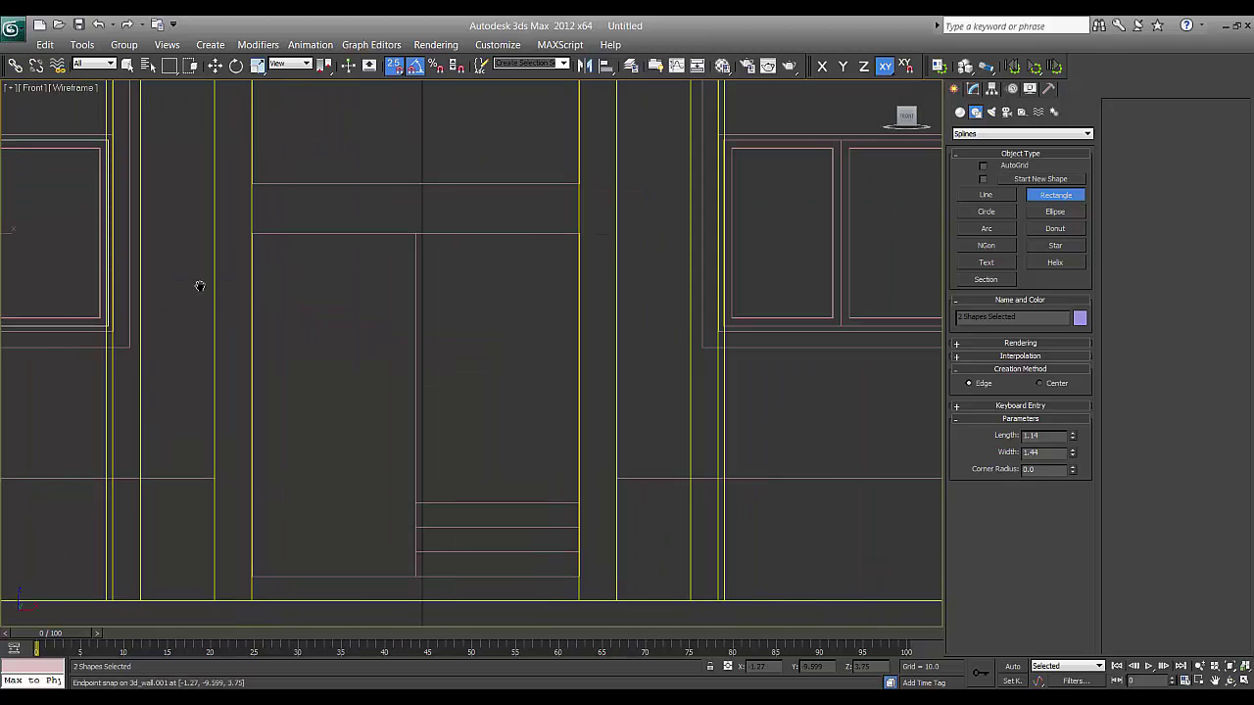
pyautogui.moveTo(757, 297); pyautogui.dragTo(443, 338, button='middle')
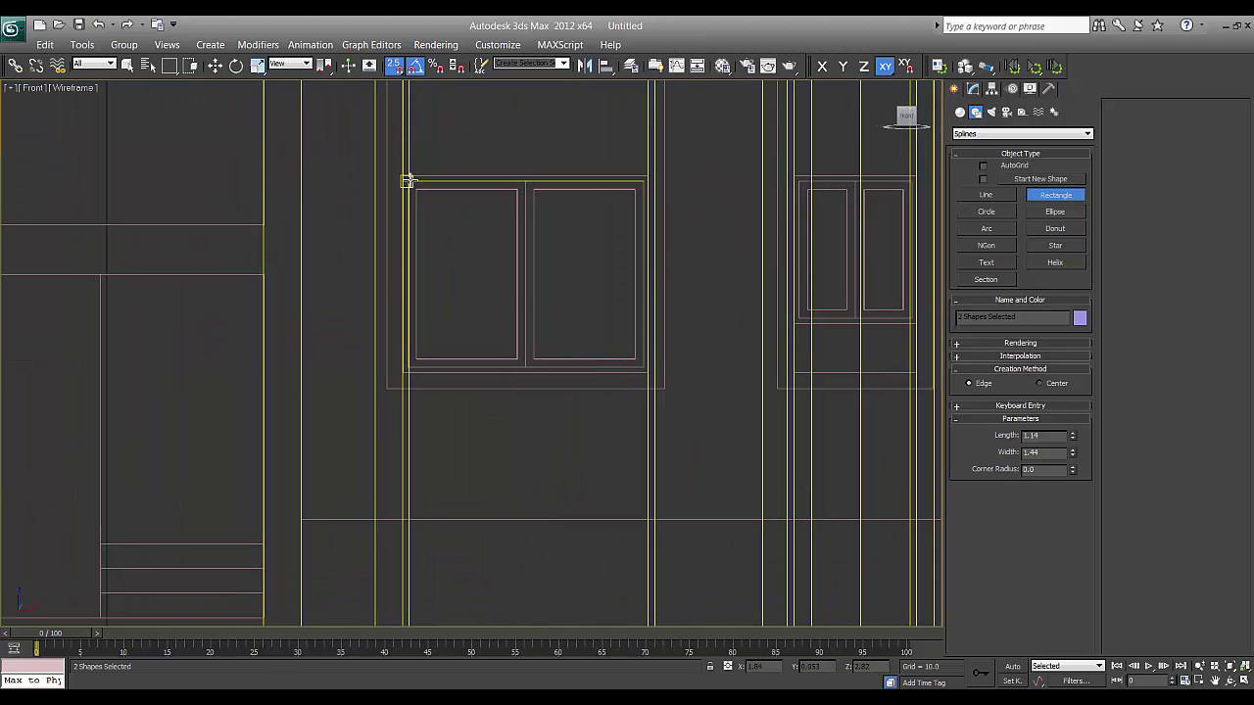
pyautogui.moveTo(409, 181); pyautogui.dragTo(643, 365)
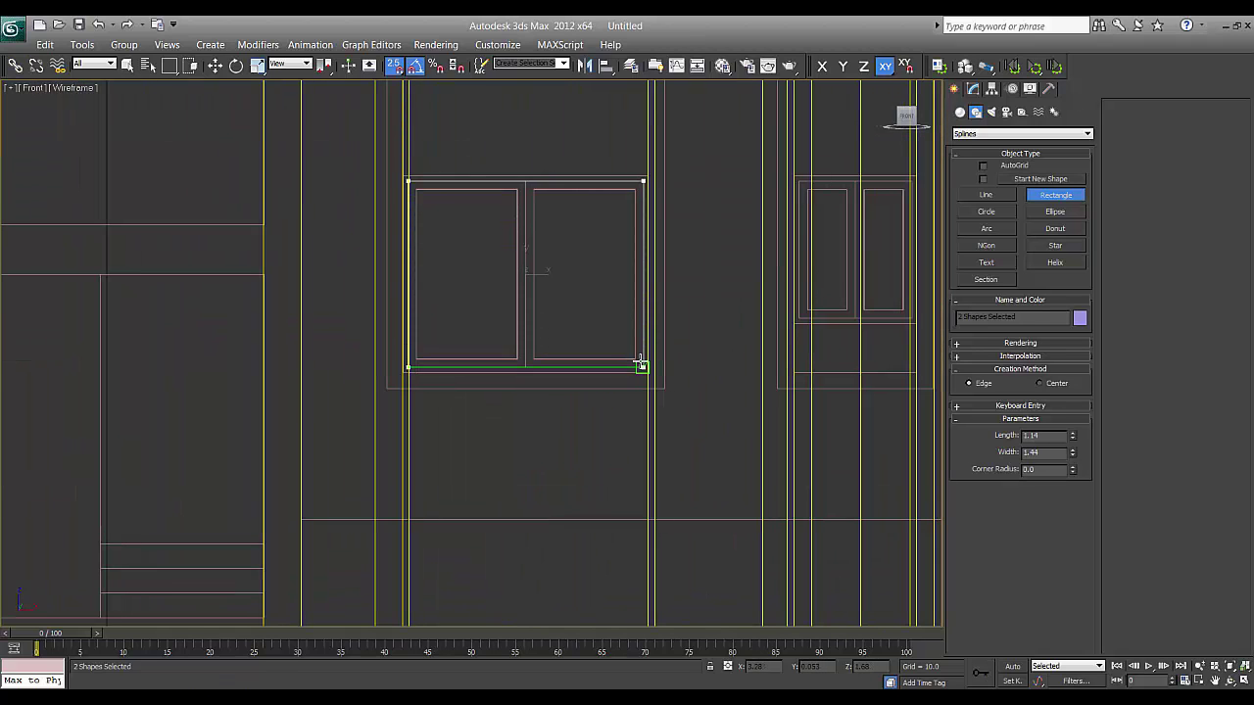
# - Trace the next small double window and the tall opening beyond it, drawing the tall rectangle 2.4 by 1.17
pyautogui.moveTo(580, 295); pyautogui.dragTo(257, 277, button='middle')
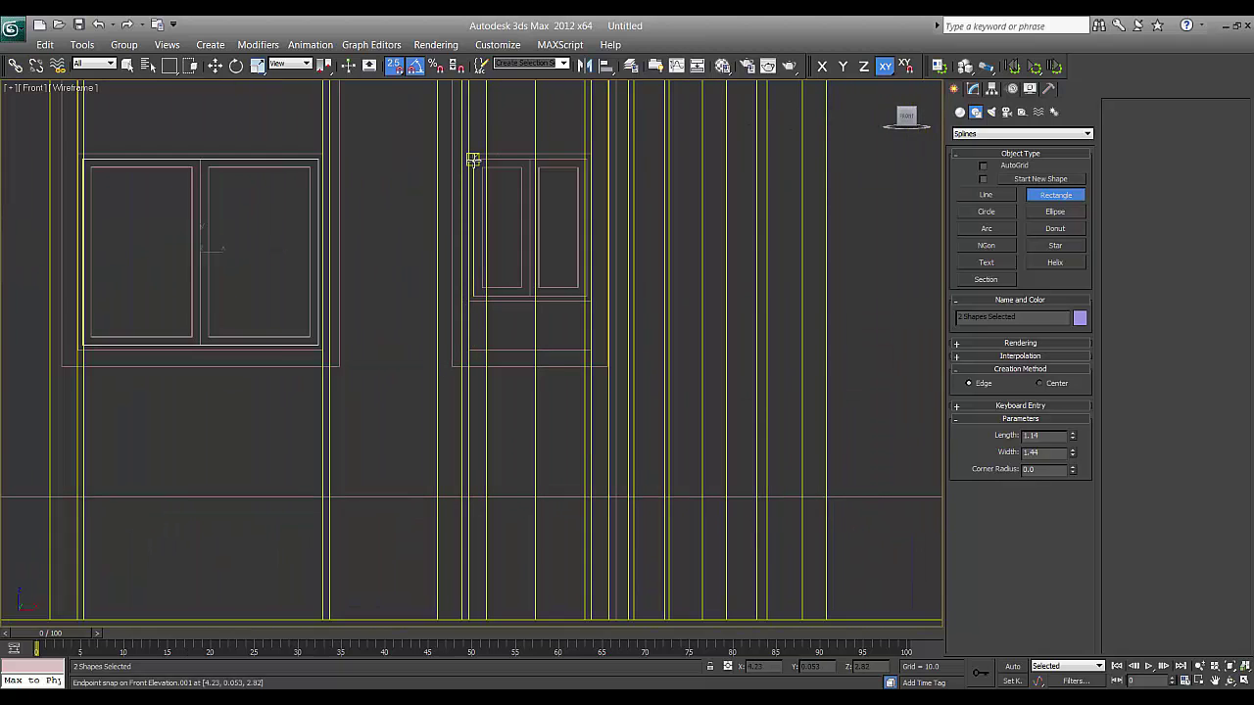
pyautogui.moveTo(474, 159); pyautogui.dragTo(577, 287)
pyautogui.moveTo(576, 287)
pyautogui.mouseDown(button='middle')
pyautogui.moveTo(261, 260)
pyautogui.moveTo(285, 300)
pyautogui.moveTo(579, 263)
pyautogui.mouseUp(button='middle')
pyautogui.moveTo(419, 134); pyautogui.dragTo(610, 524)
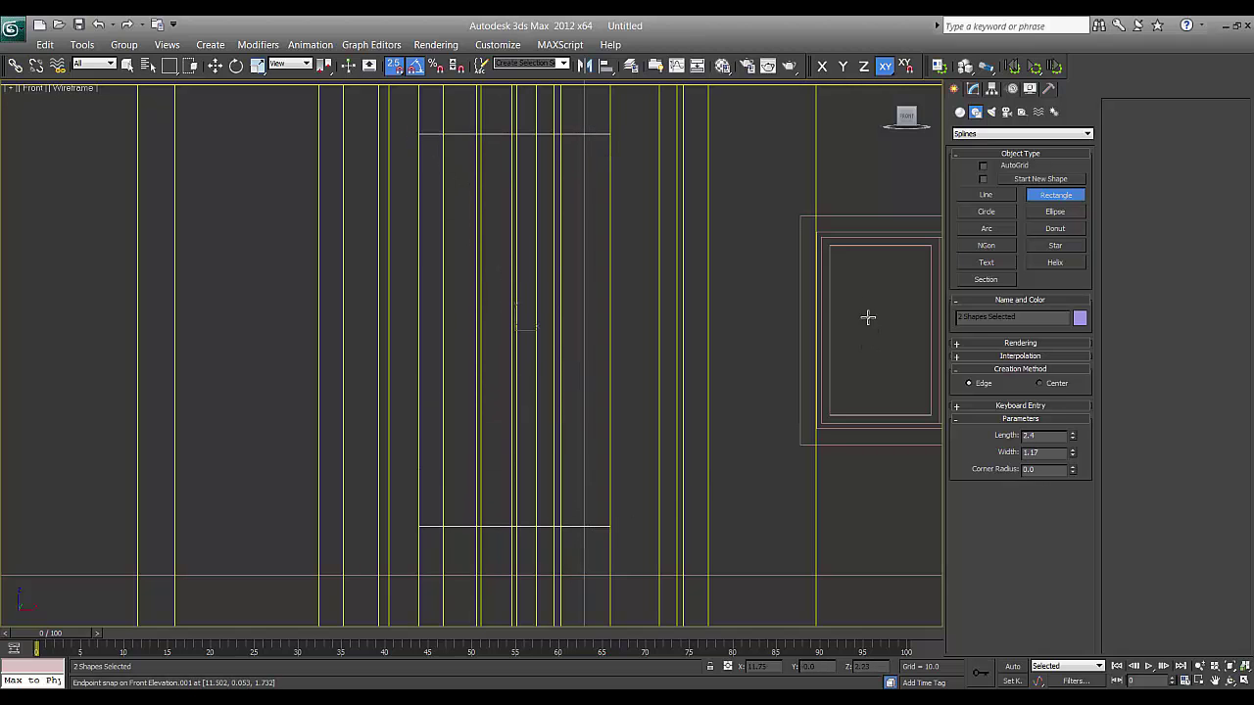
# - Add a final snapped rectangle over the window at the front elevation's right end
pyautogui.moveTo(842, 296); pyautogui.dragTo(477, 266, button='middle')
pyautogui.moveTo(452, 200); pyautogui.dragTo(695, 394)
pyautogui.moveTo(758, 354); pyautogui.dragTo(433, 342, button='middle')
pyautogui.scroll(-3, 637, 349)
pyautogui.moveTo(612, 355); pyautogui.dragTo(930, 270, button='middle')
# - Extrude the combined opening outlines by 4.25
pyautogui.click(971, 88)
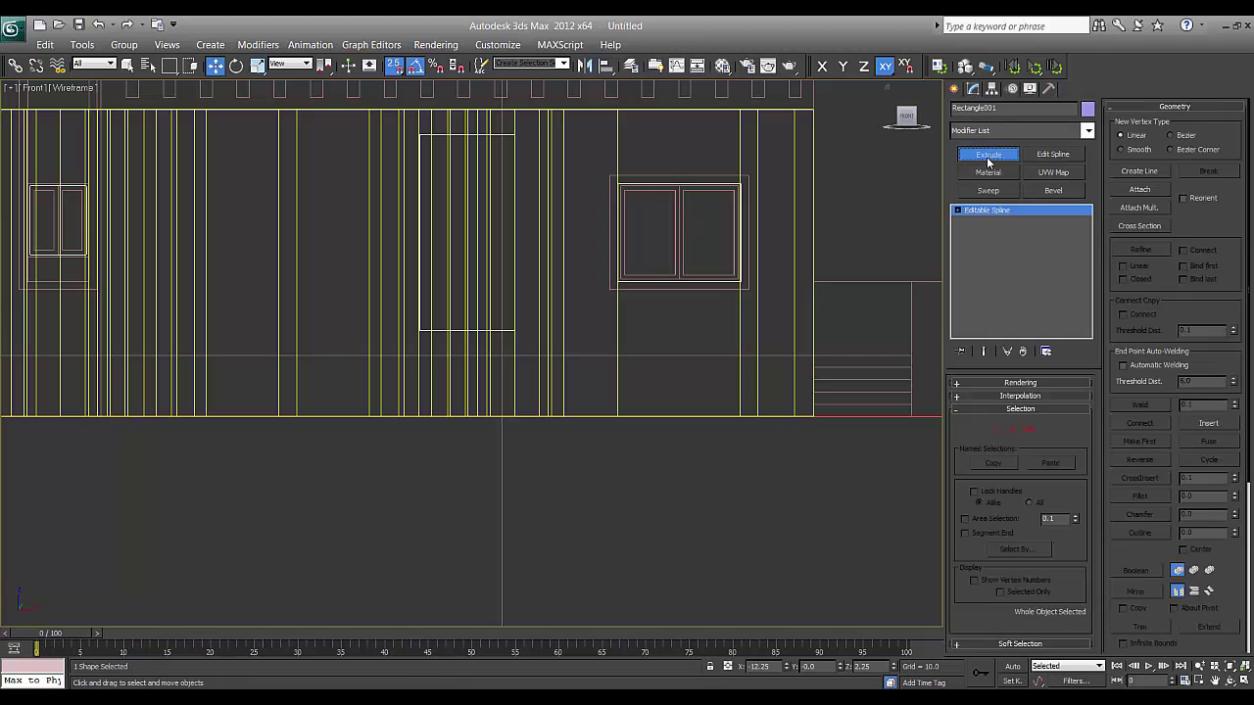
pyautogui.click(988, 155)
pyautogui.rightClick(718, 320)
pyautogui.click(732, 330)
# - Turn off snapping and move the extruded blocks along Y in the perspective view to about -10.2, across the front walls
pyautogui.press('s')
pyautogui.moveTo(593, 353); pyautogui.dragTo(488, 379, button='middle')
pyautogui.press('p')
pyautogui.scroll(-3, 477, 320)
pyautogui.scroll(-4, 489, 379)
pyautogui.keyDown('alt'); pyautogui.moveTo(393, 394); pyautogui.dragTo(386, 328, button='middle'); pyautogui.keyUp('alt')
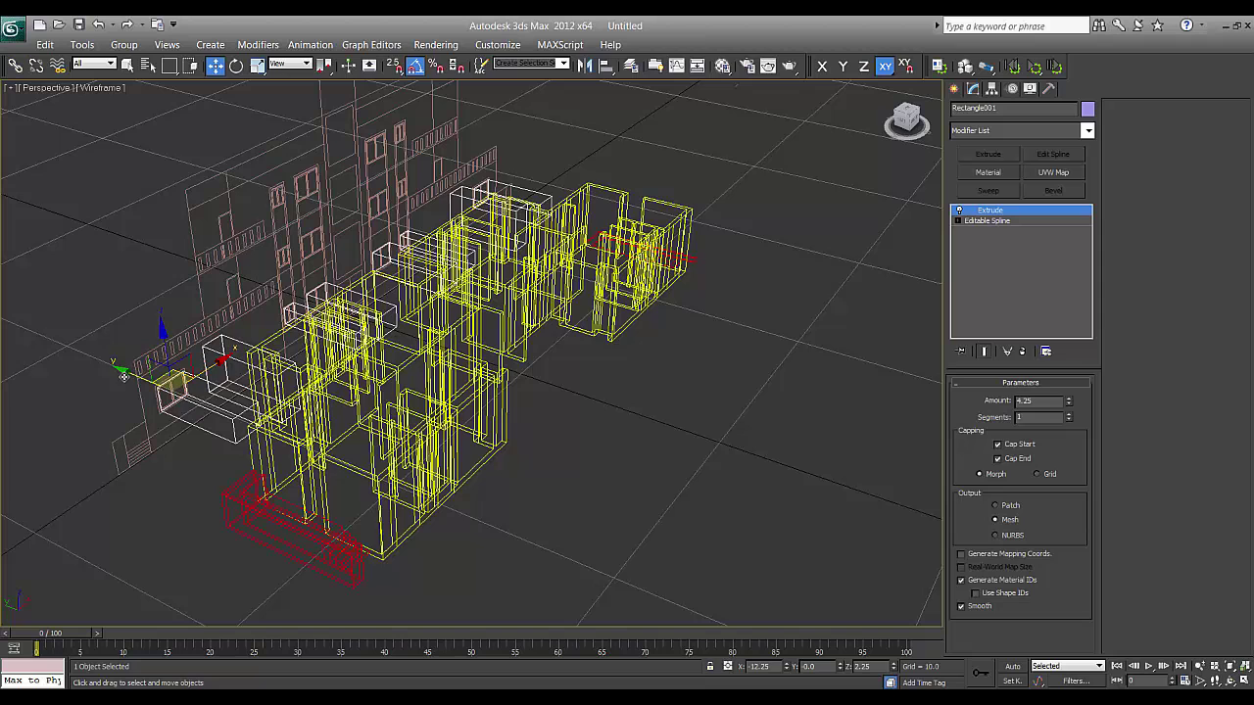
pyautogui.moveTo(125, 378); pyautogui.dragTo(299, 463)
# - Display the perspective view with the Shaded visual style instead of wireframe
pyautogui.press('F3')
pyautogui.scroll(3, 463, 482)
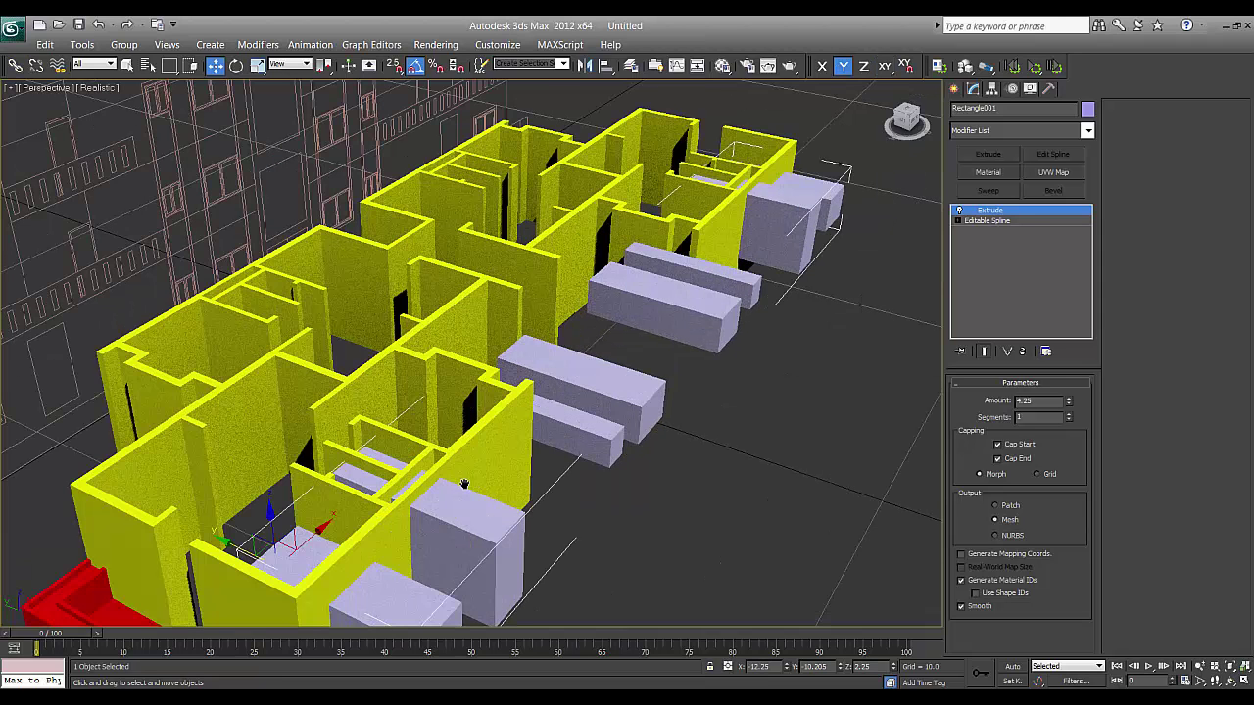
pyautogui.click(95, 88)
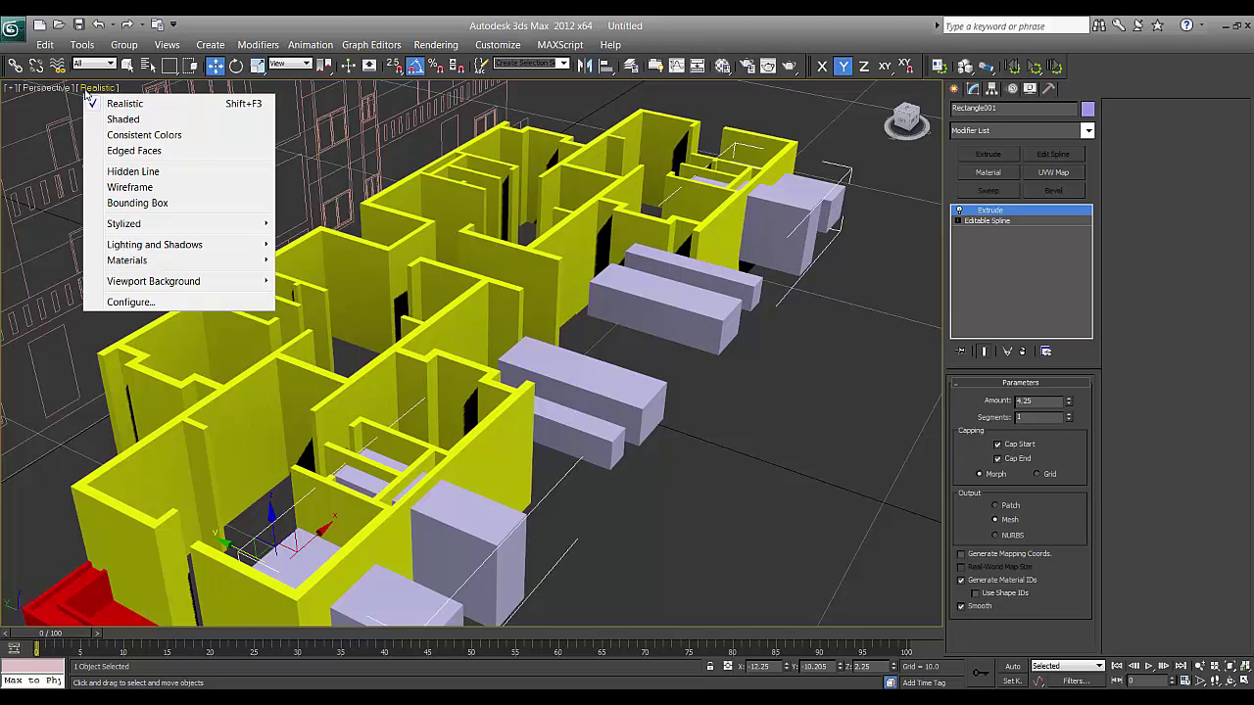
pyautogui.click(122, 120)
# - Move the extruded blocks farther outward along Y to about -11.88 so they cross only the outer front walls
pyautogui.moveTo(308, 257); pyautogui.dragTo(305, 182, button='middle')
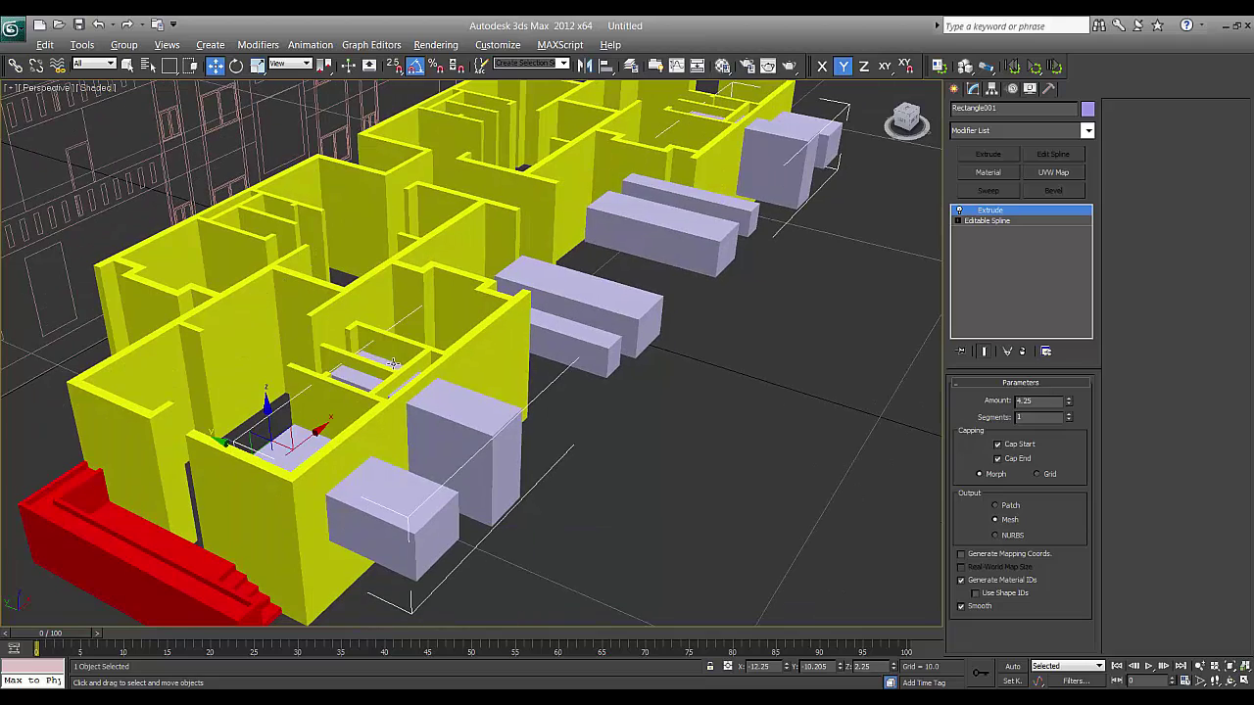
pyautogui.keyDown('alt'); pyautogui.moveTo(392, 364); pyautogui.dragTo(291, 399, button='middle'); pyautogui.keyUp('alt')
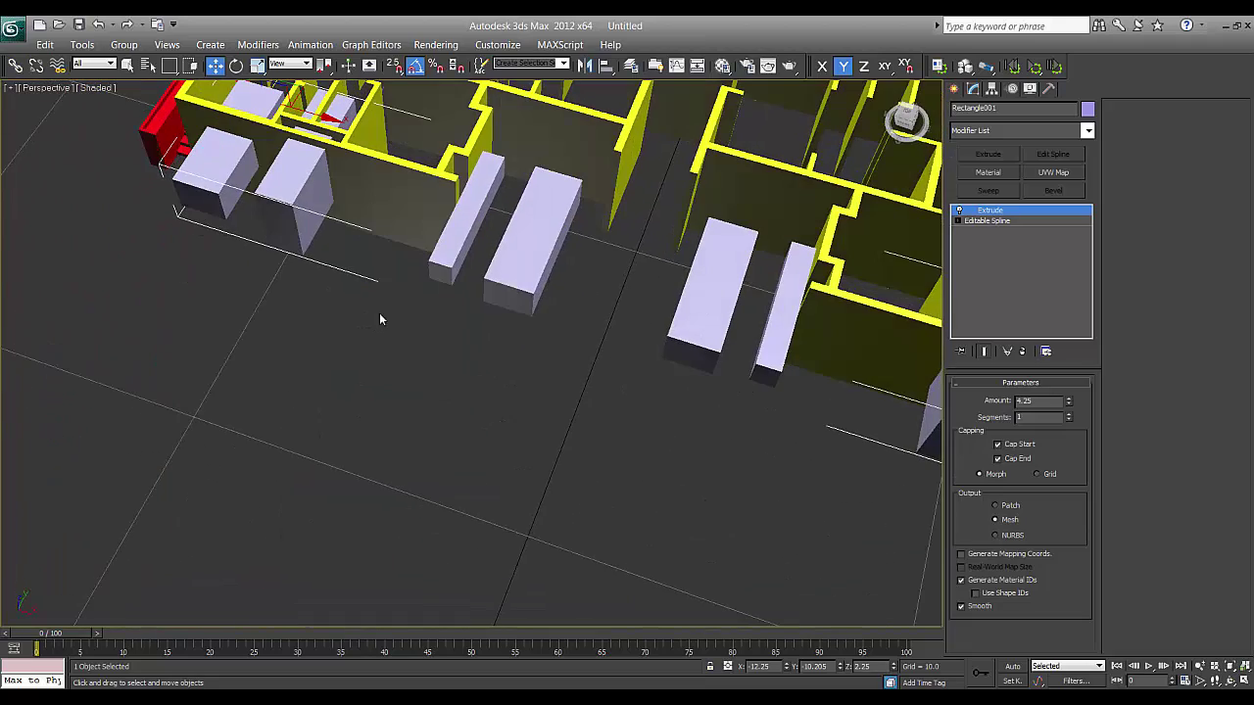
pyautogui.scroll(-3, 321, 349)
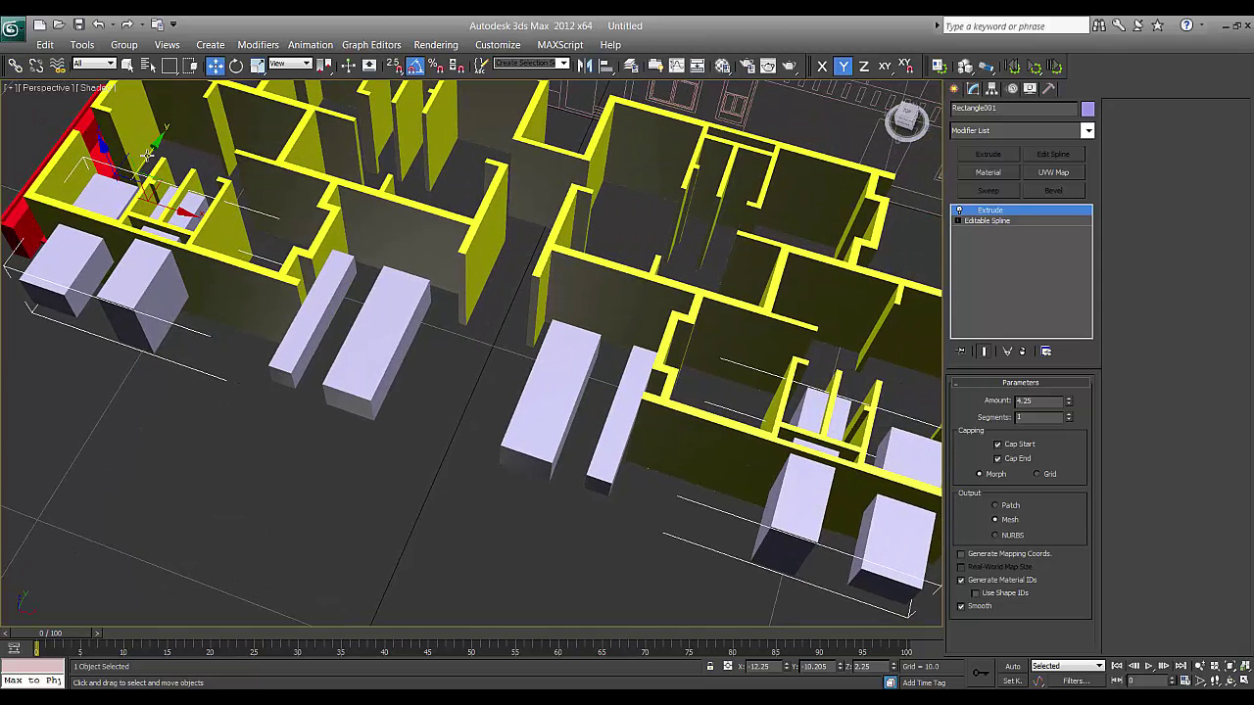
pyautogui.keyDown('alt'); pyautogui.moveTo(154, 147); pyautogui.dragTo(135, 193, button='middle'); pyautogui.keyUp('alt')
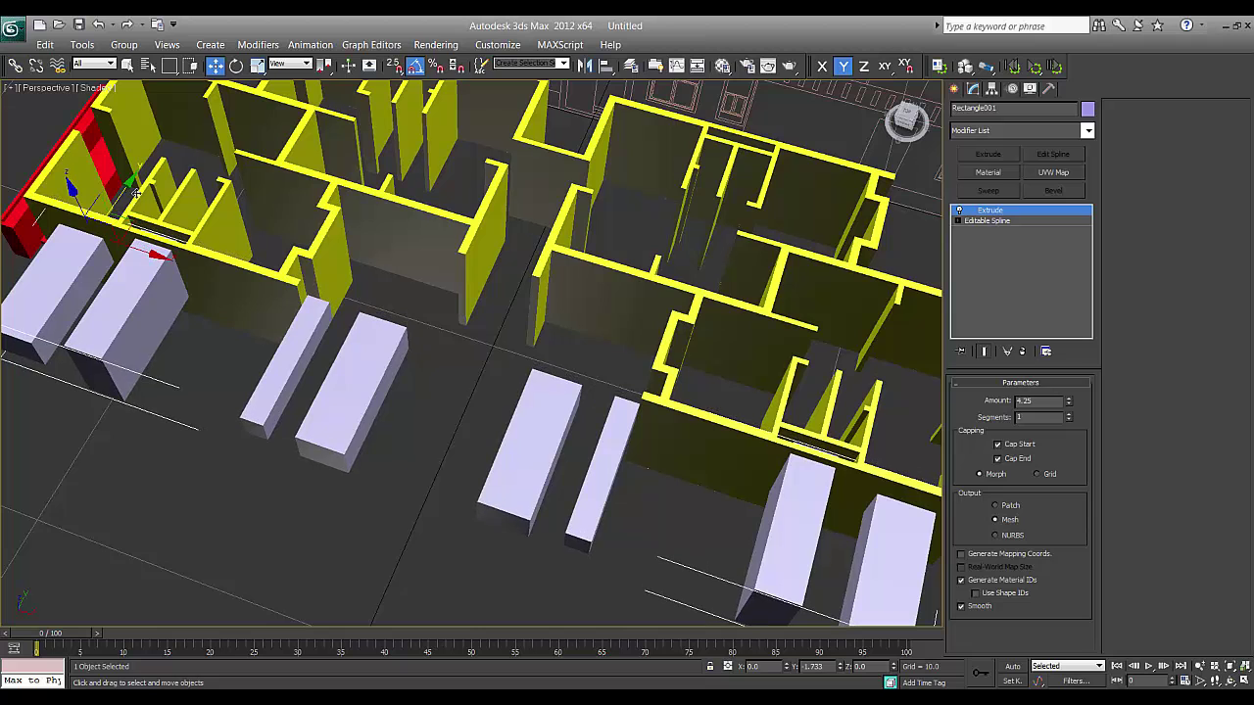
pyautogui.moveTo(137, 193); pyautogui.dragTo(139, 191)
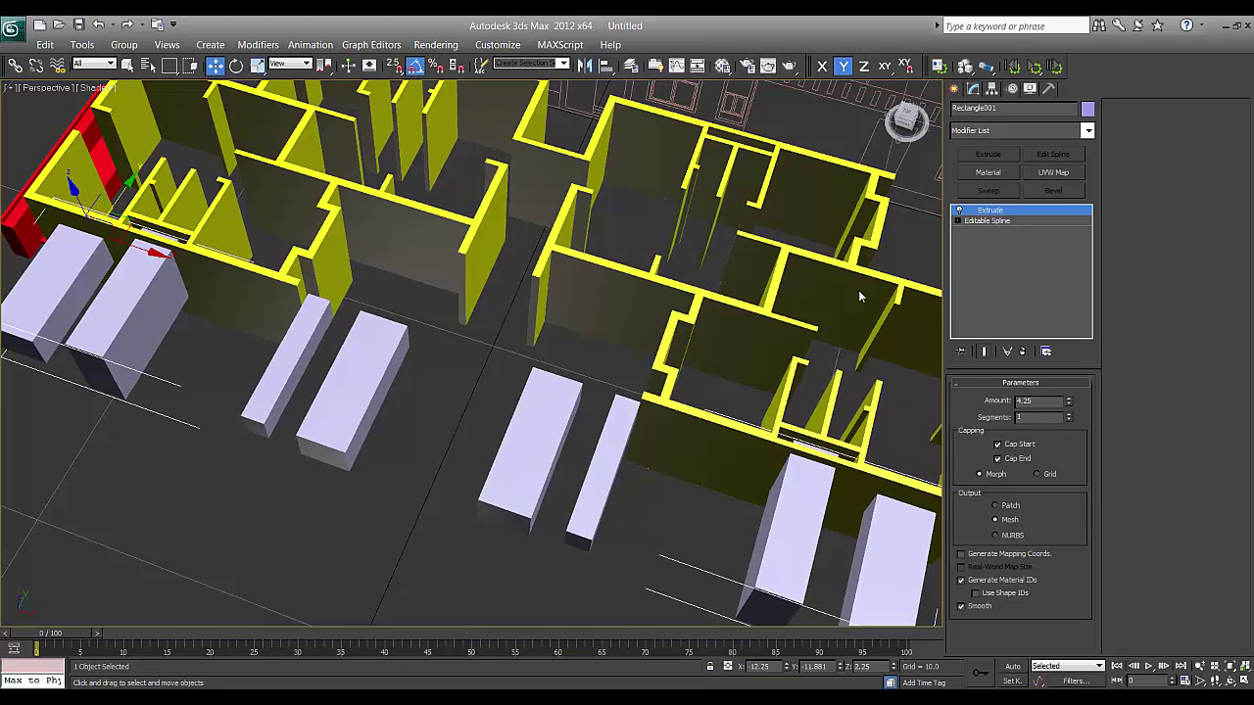
# - At the Spline level, move the four middle window splines along Y so their blocks pass through the recessed walls
pyautogui.click(958, 221)
pyautogui.click(971, 278)
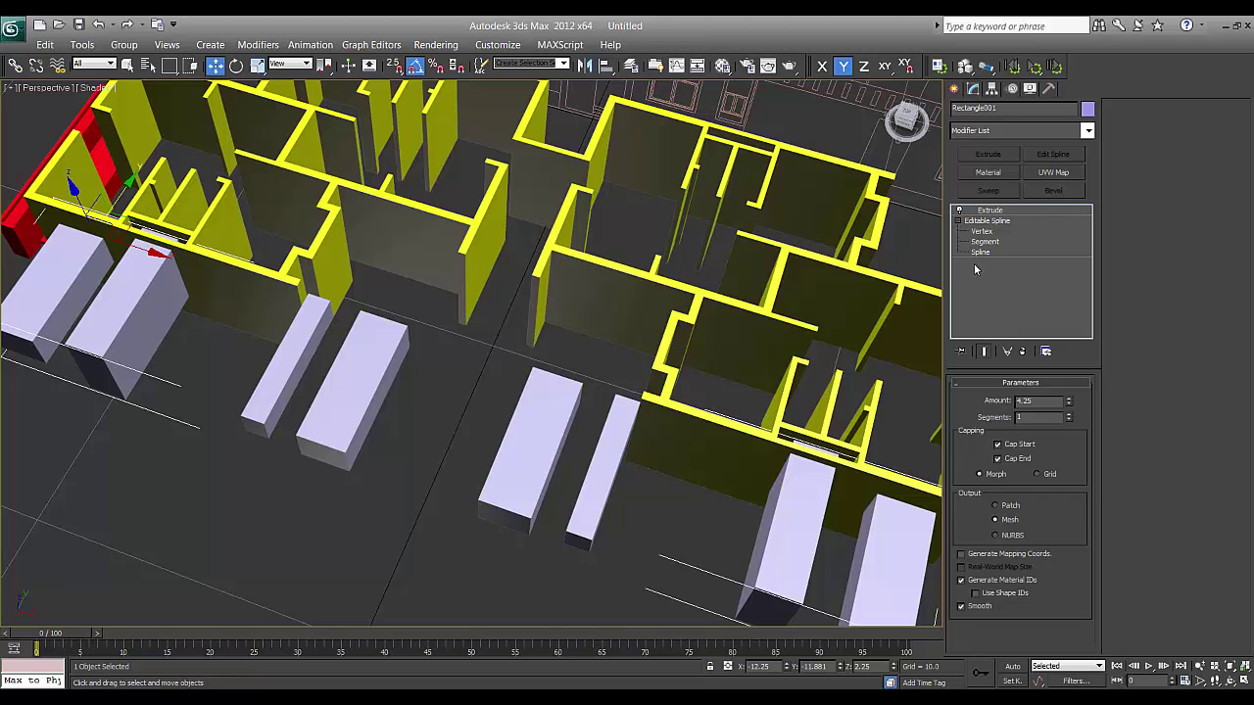
pyautogui.click(979, 253)
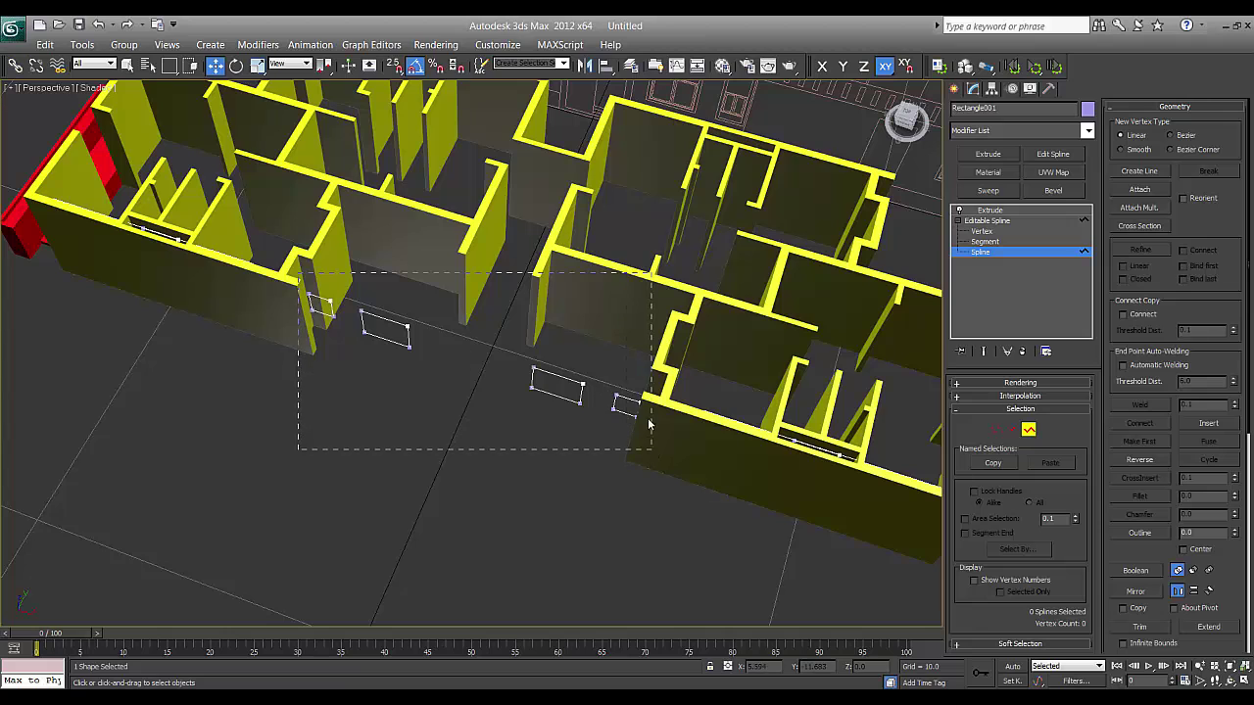
pyautogui.moveTo(649, 423); pyautogui.dragTo(650, 431)
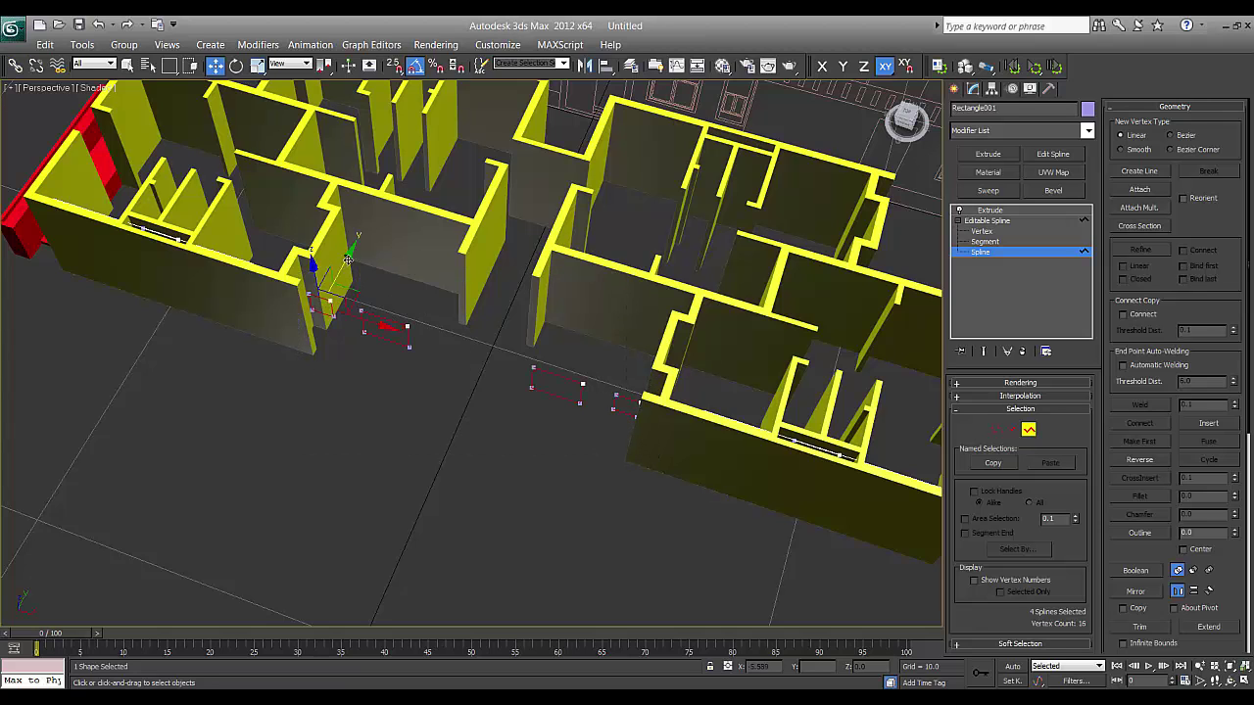
pyautogui.moveTo(347, 260); pyautogui.dragTo(445, 178)
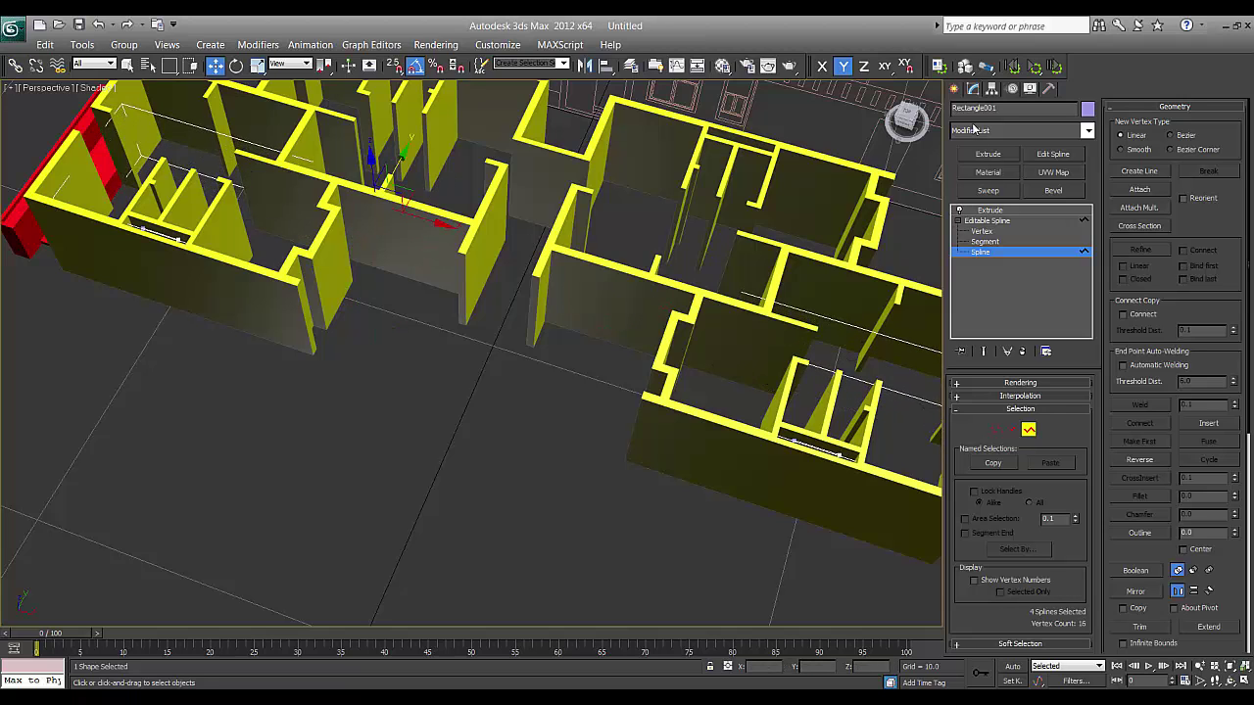
pyautogui.click(953, 89)
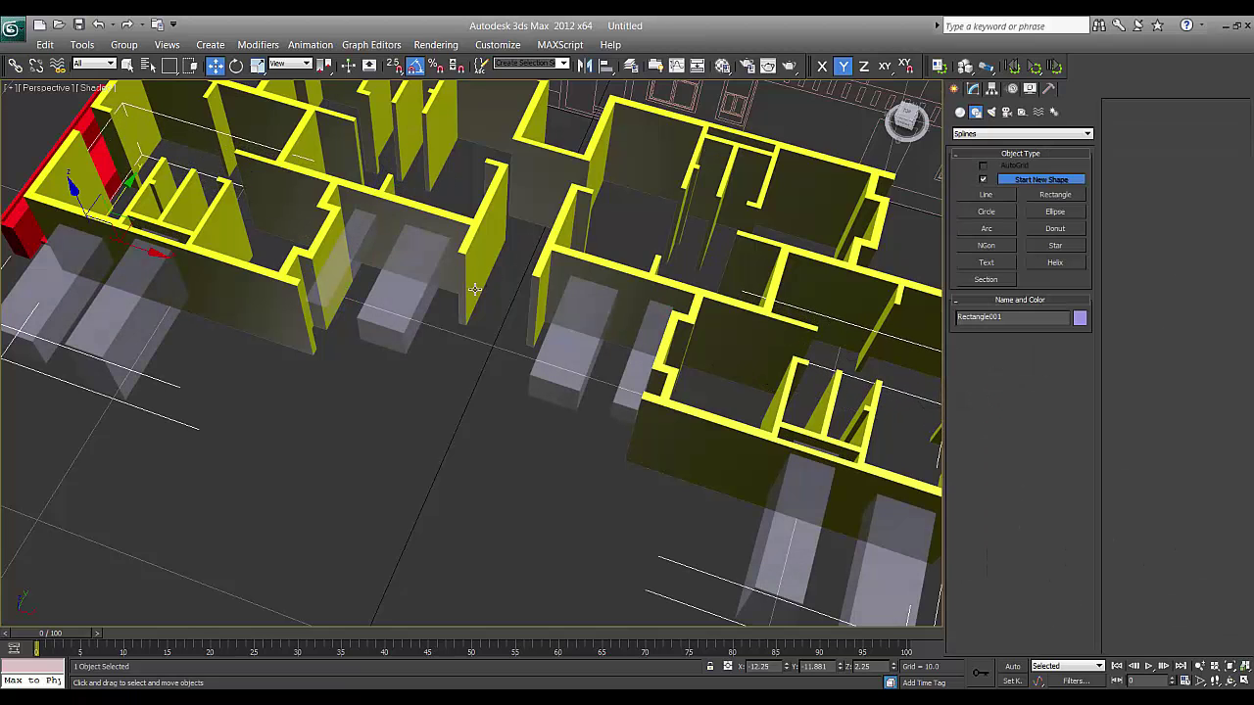
pyautogui.keyDown('alt'); pyautogui.moveTo(468, 316); pyautogui.dragTo(441, 316, button='middle'); pyautogui.keyUp('alt')
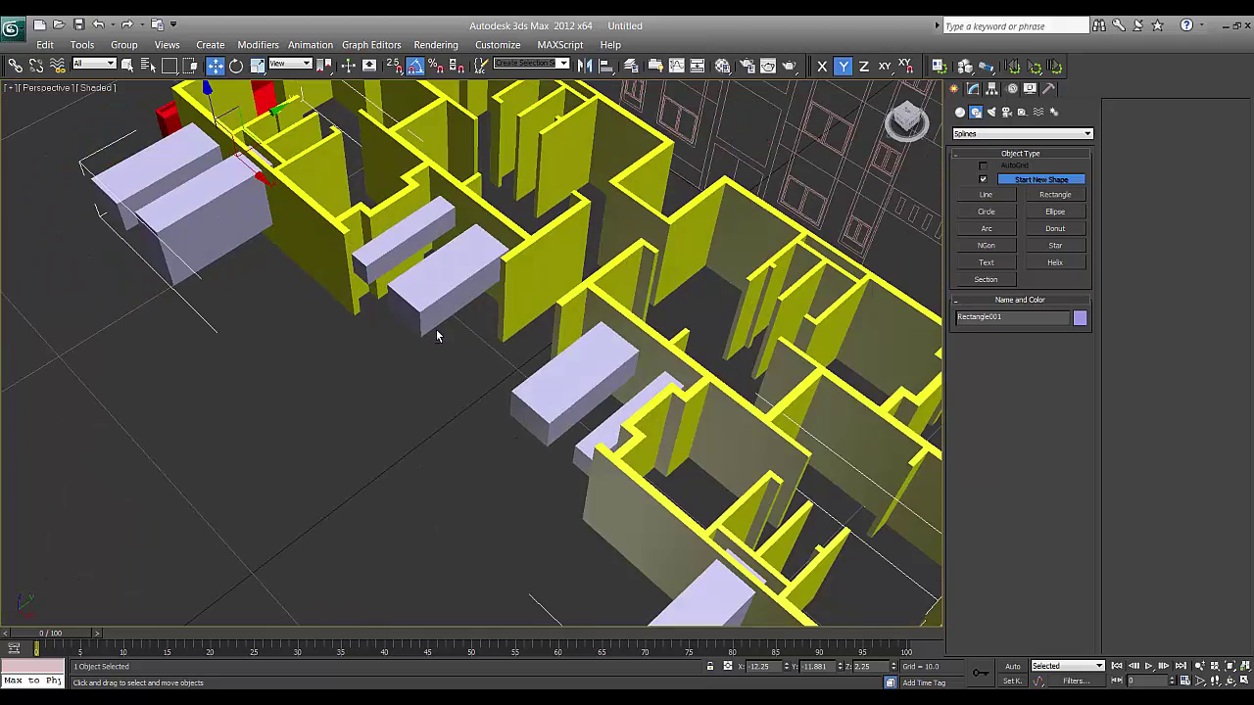
pyautogui.moveTo(472, 364); pyautogui.dragTo(588, 314, button='middle')
# - Select the yellow wall object and switch the geometry creation category to Compound Objects
pyautogui.click(592, 270)
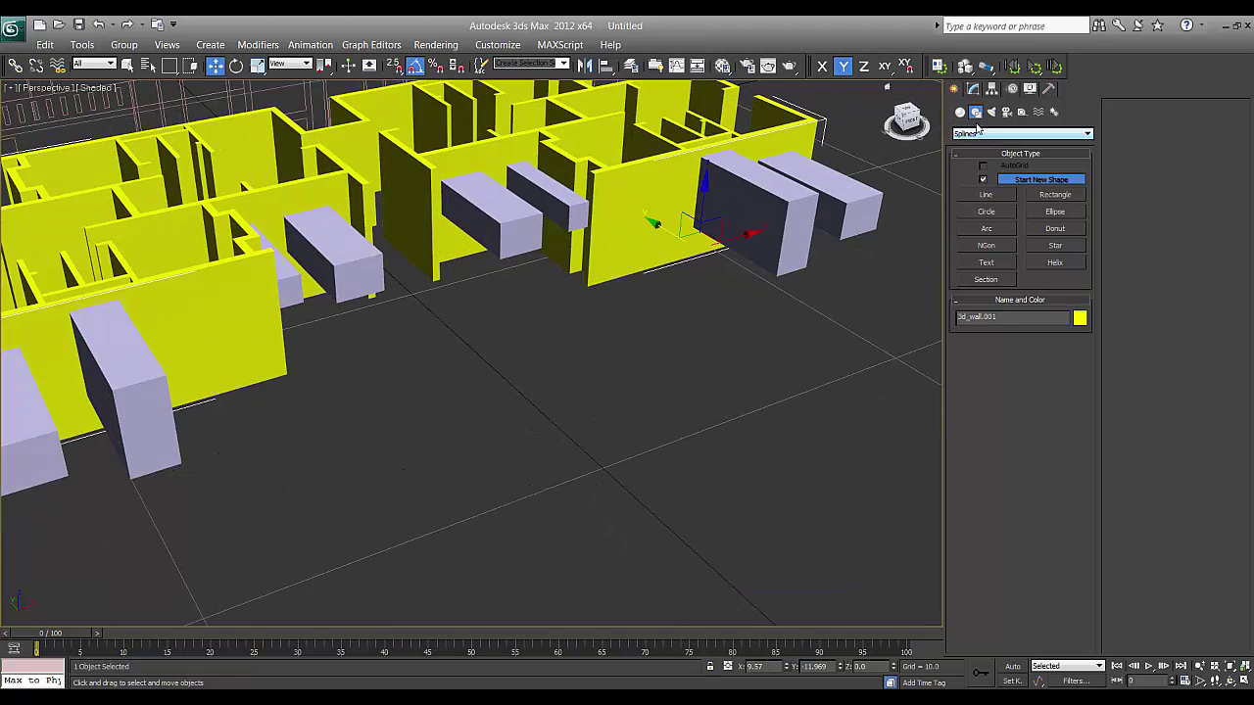
pyautogui.click(960, 113)
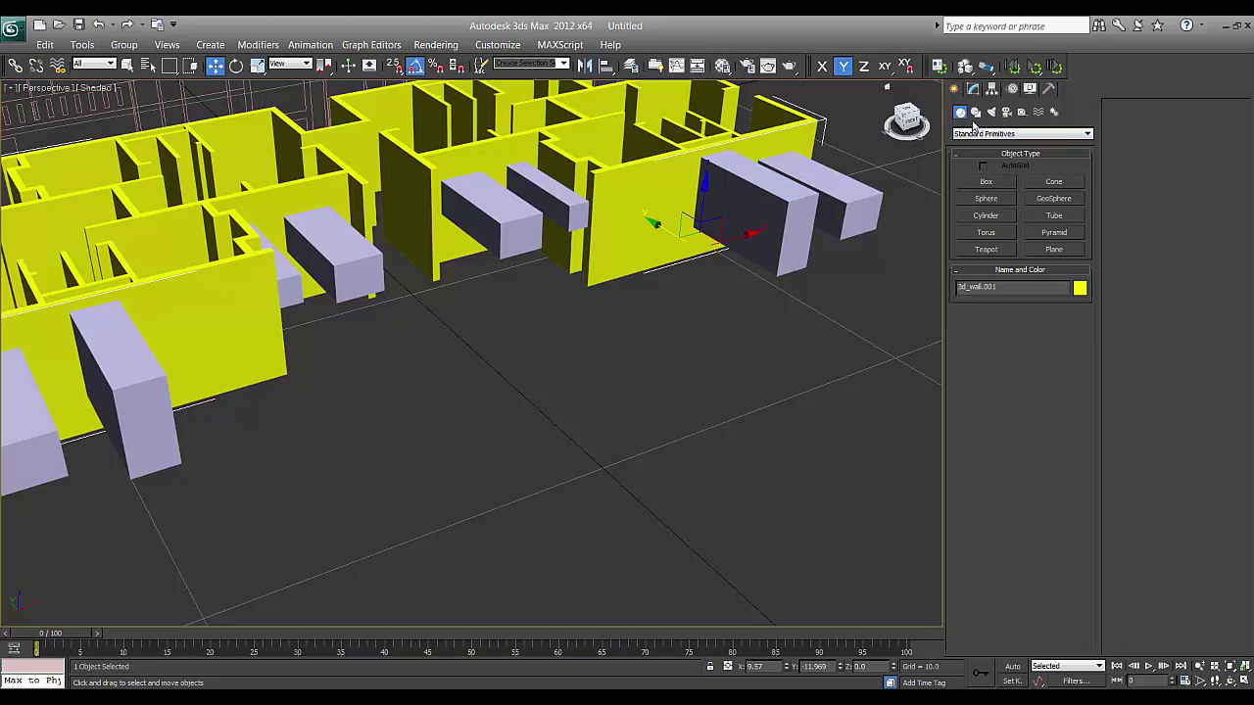
pyautogui.click(985, 134)
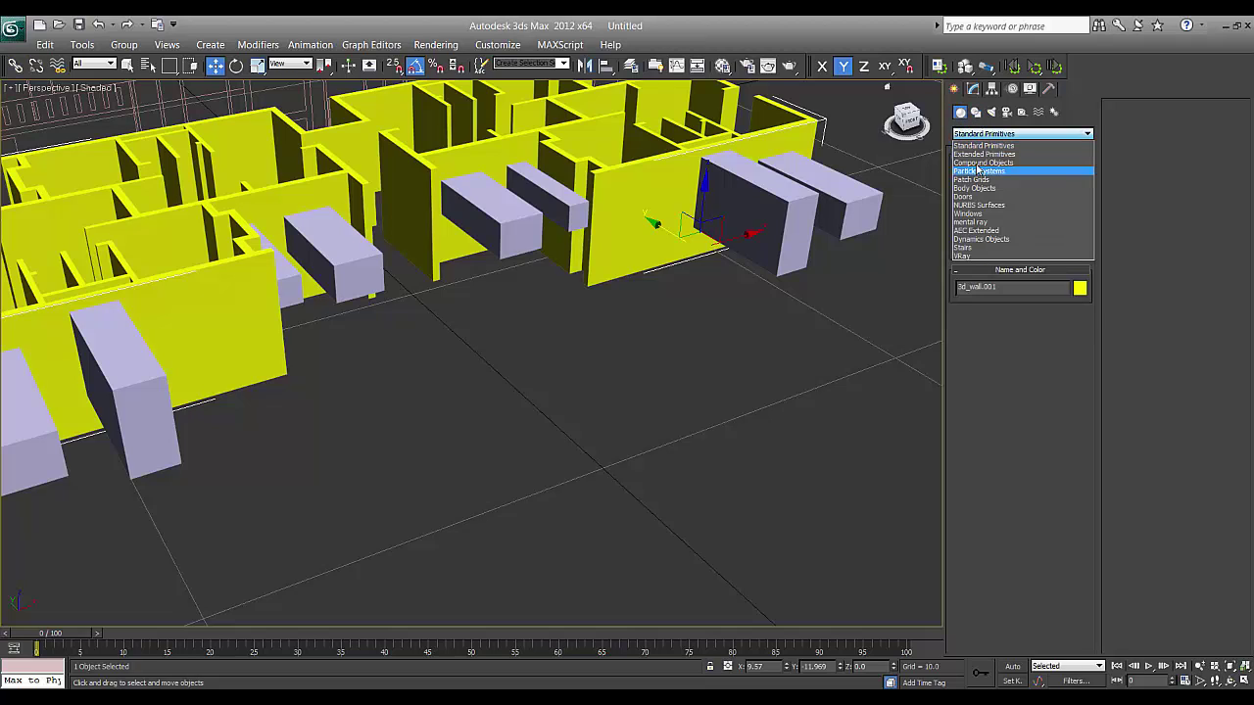
pyautogui.click(978, 163)
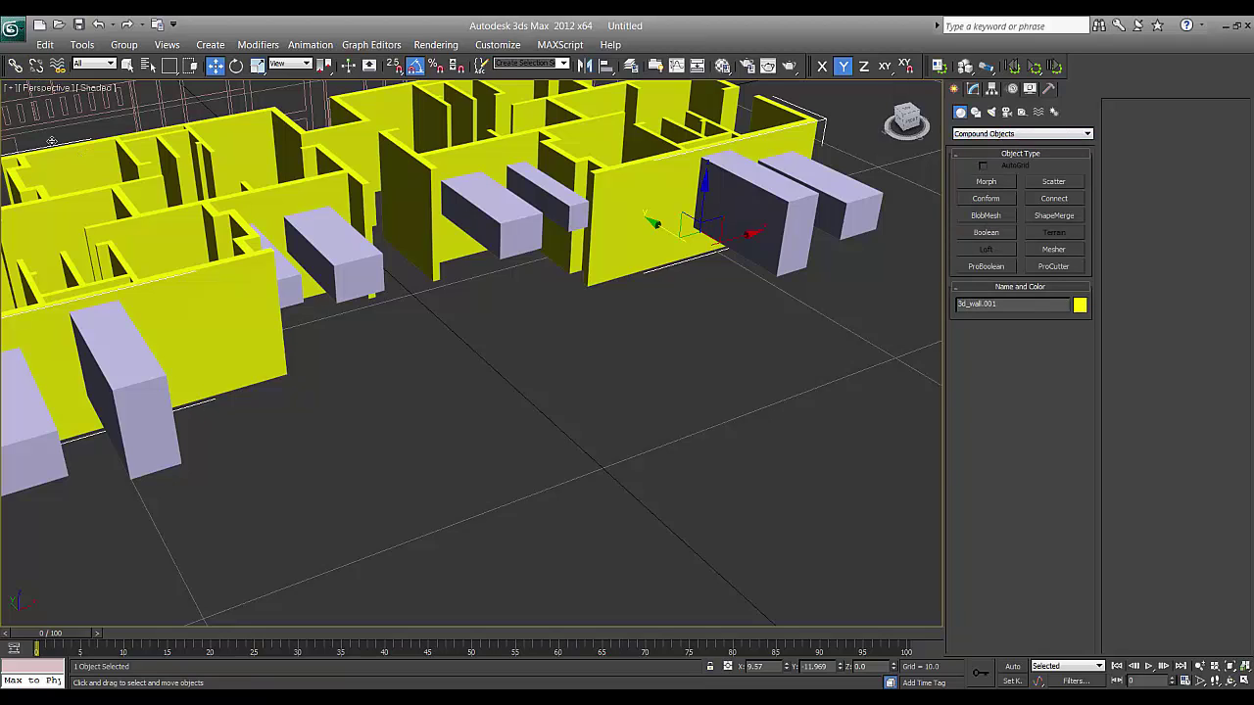
# - Save the scene as sc_1.max and clear the selection
pyautogui.click(79, 23)
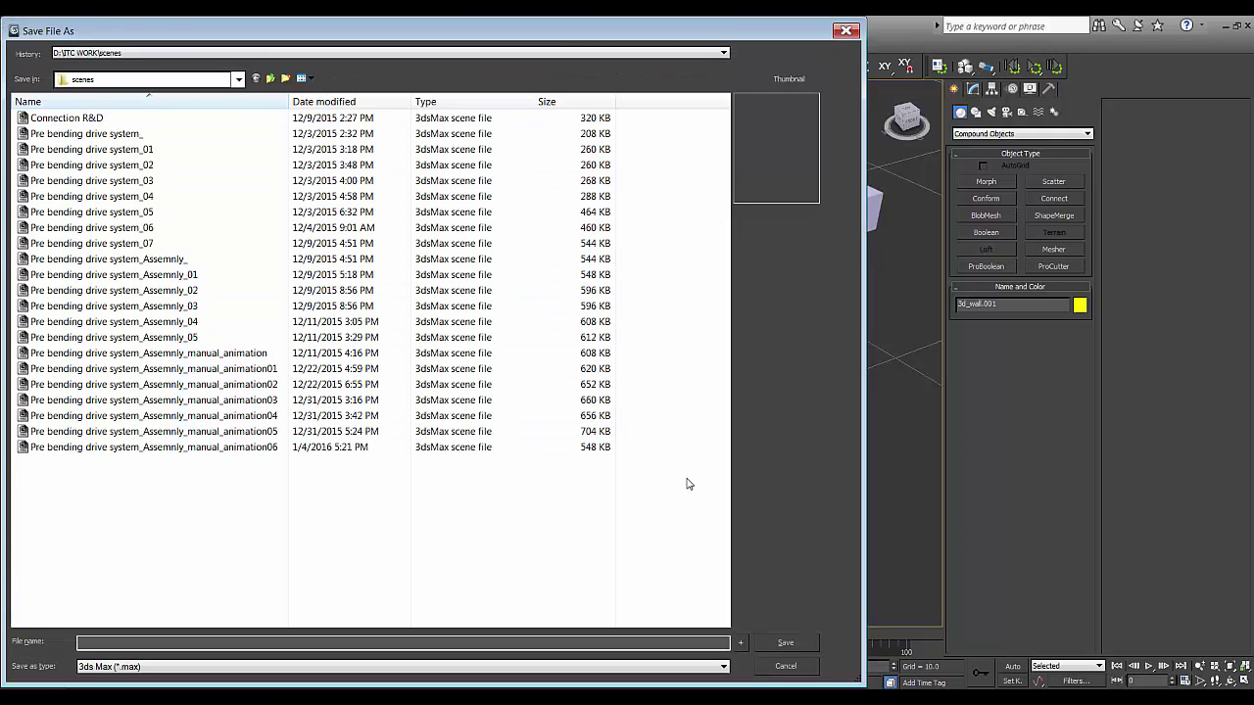
pyautogui.press('Escape')
pyautogui.moveTo(507, 338); pyautogui.dragTo(564, 345, button='middle')
pyautogui.click(670, 338)
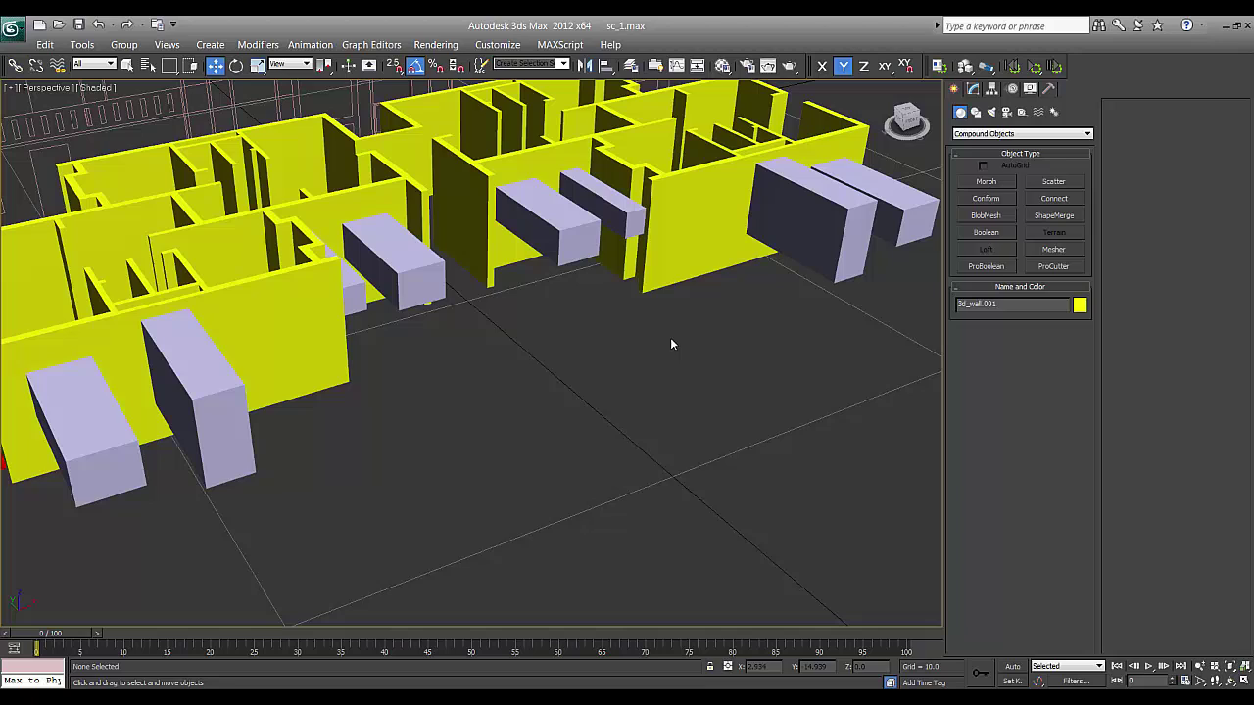
# - Cut the window and tall openings by Boolean-subtracting (A-B) the extruded blocks from the yellow walls
pyautogui.click(666, 280)
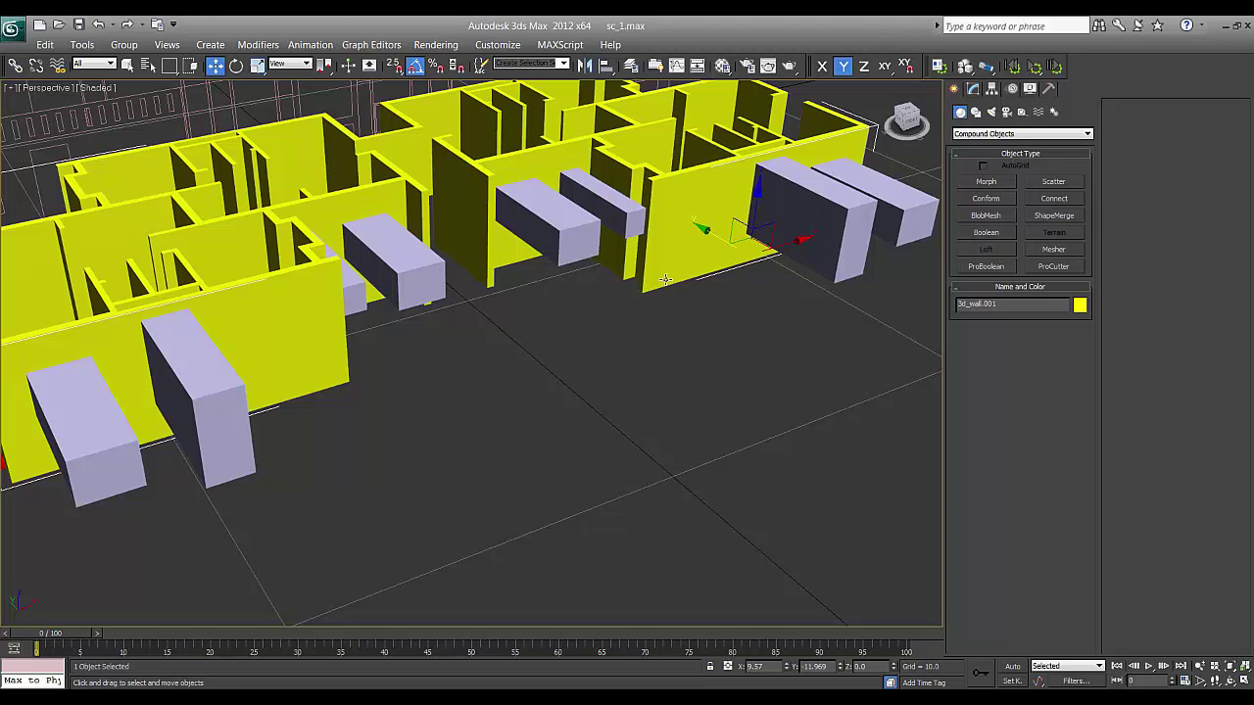
pyautogui.click(986, 233)
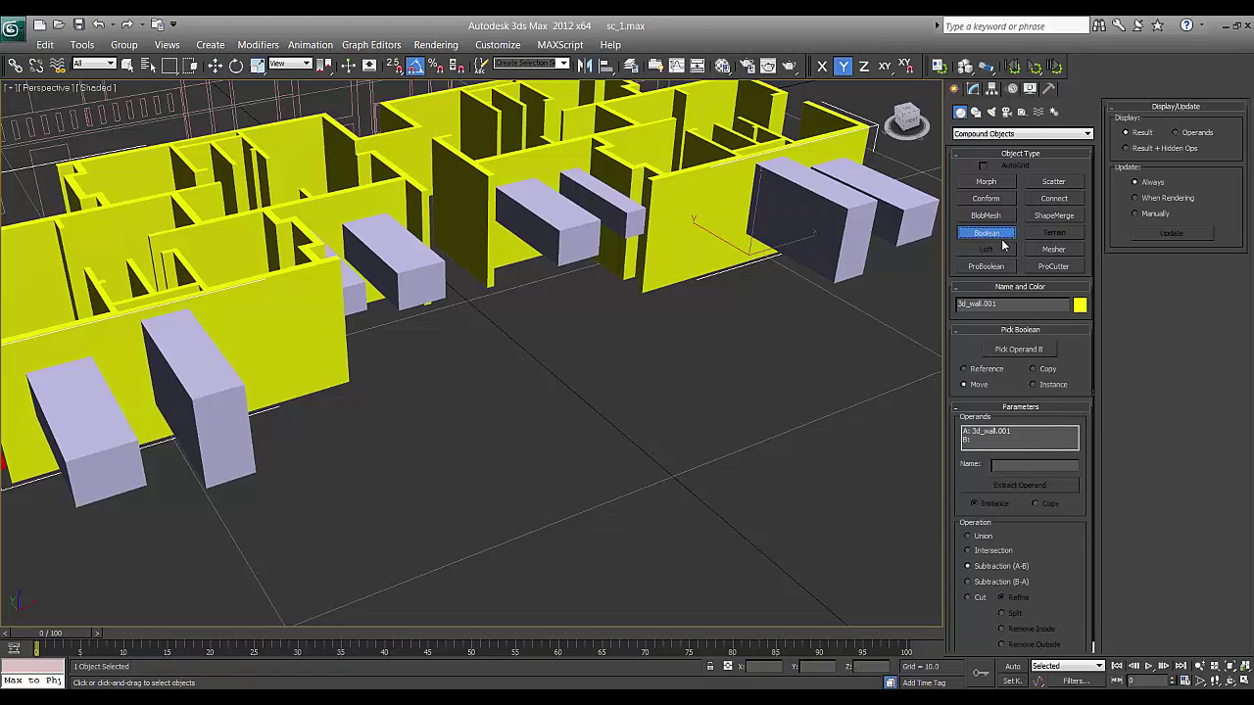
pyautogui.click(1013, 353)
pyautogui.click(830, 253)
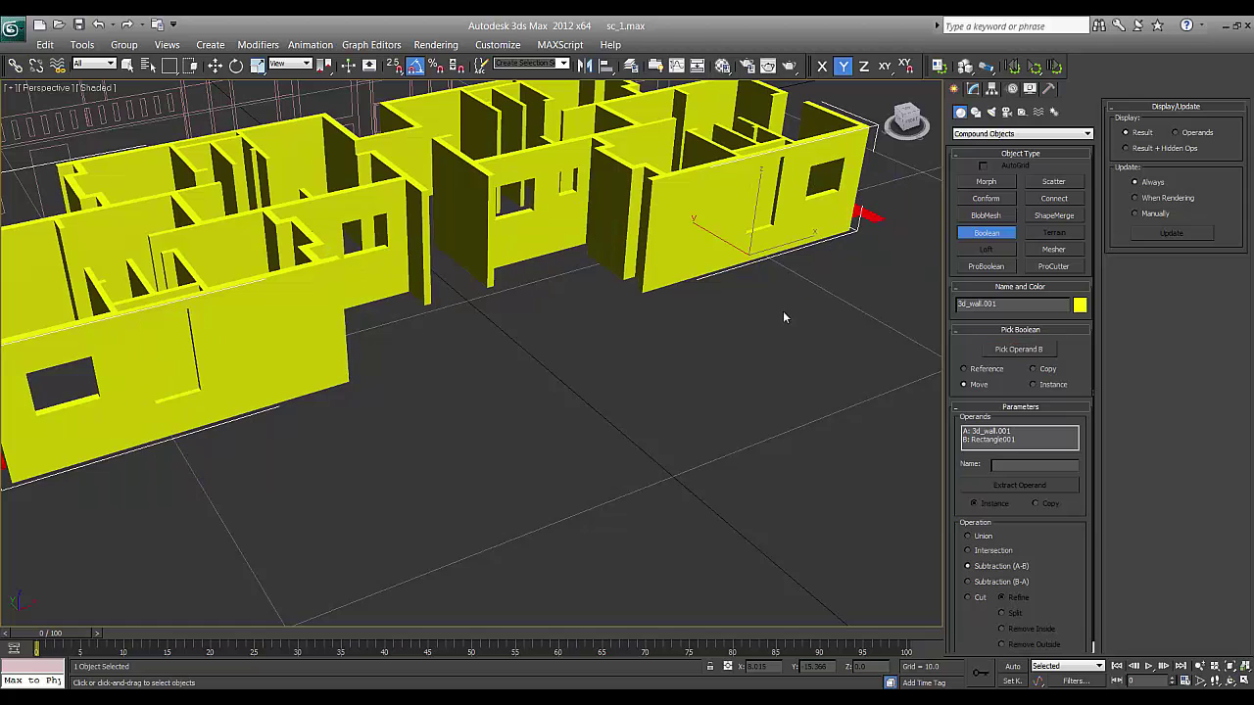
# - Check the cut walls, switch to the AutoCAD drawing Exterior.dwg and turn on all of its layers
pyautogui.press('w')
pyautogui.keyDown('alt'); pyautogui.moveTo(695, 350); pyautogui.dragTo(429, 387, button='middle'); pyautogui.keyUp('alt')
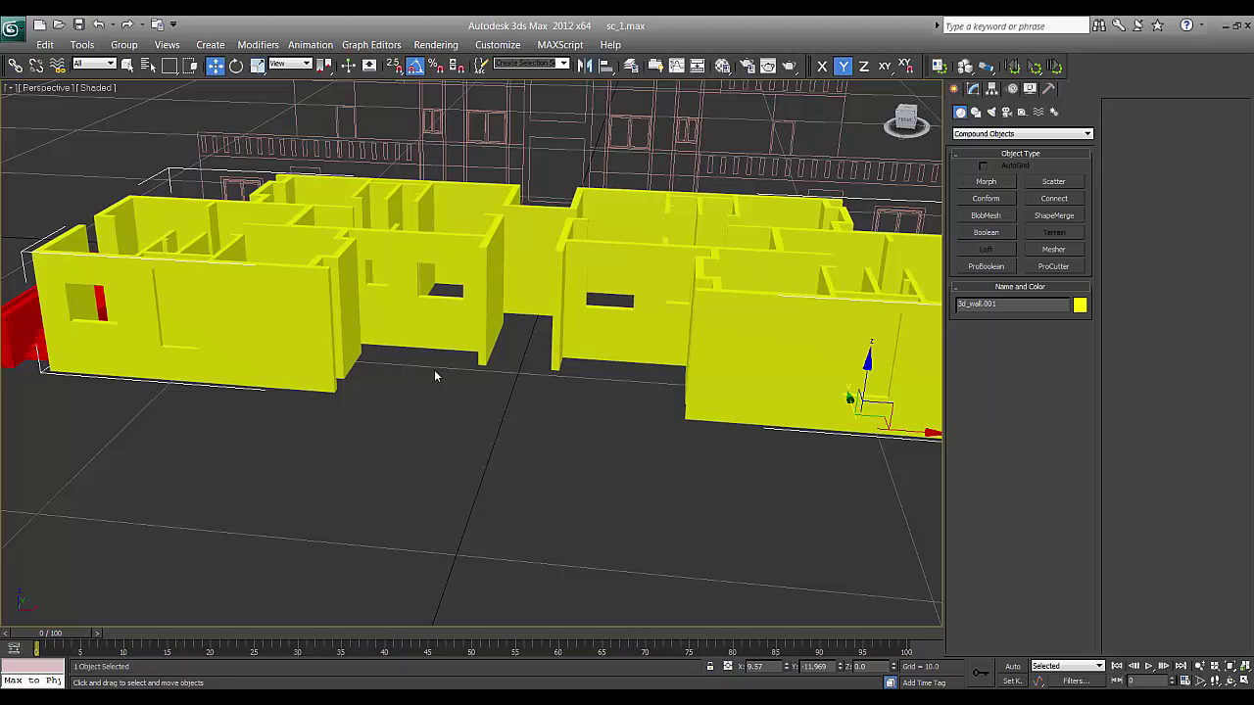
pyautogui.moveTo(337, 363); pyautogui.dragTo(401, 377, button='middle')
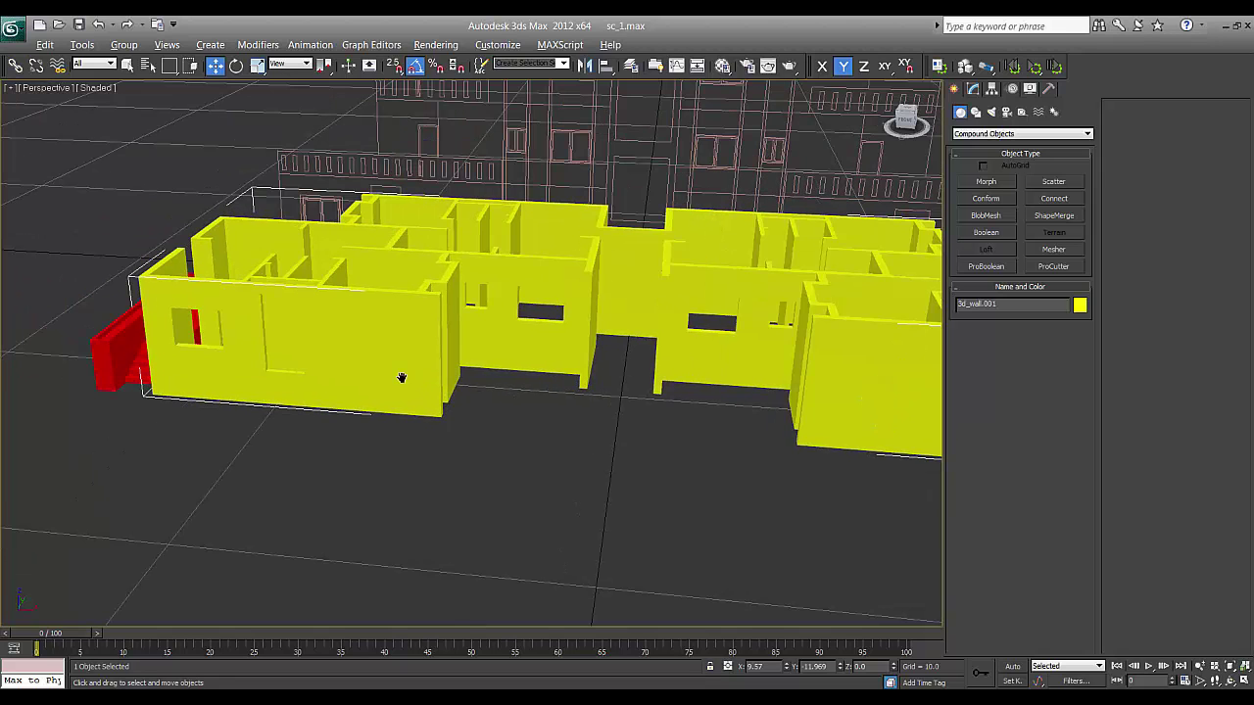
pyautogui.hotkey('alt', 'Tab')
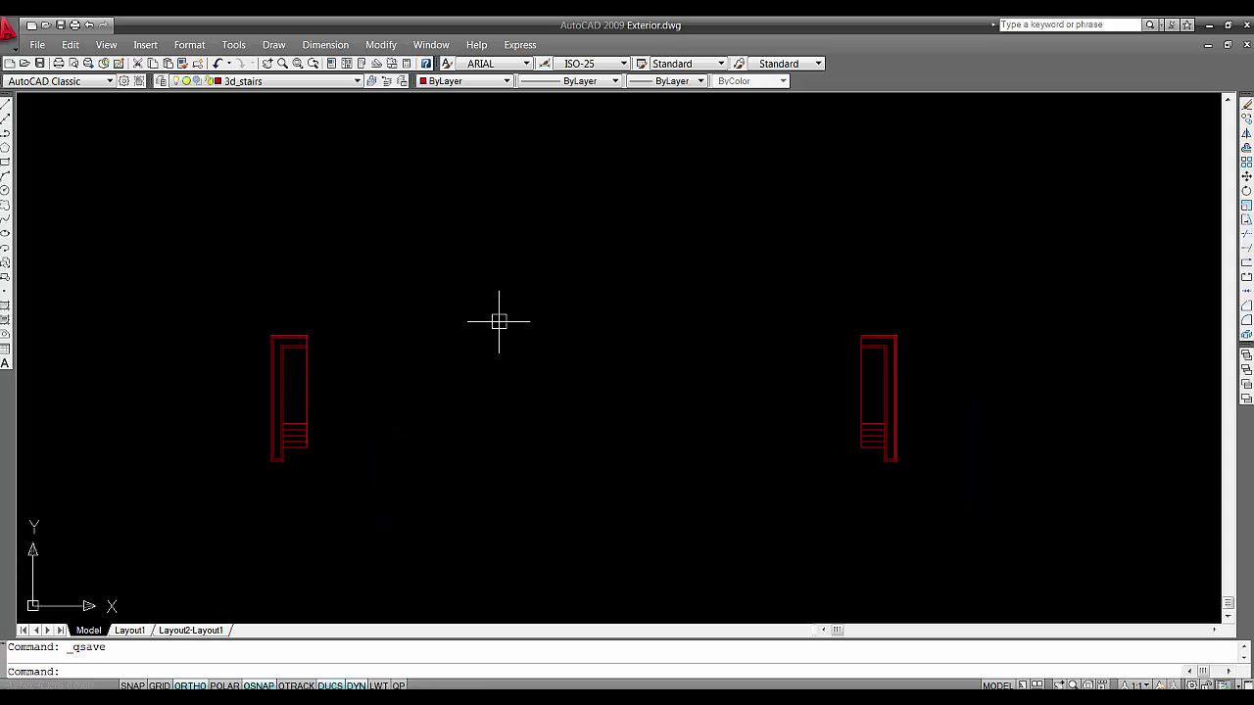
pyautogui.write('la')
pyautogui.press('Return')
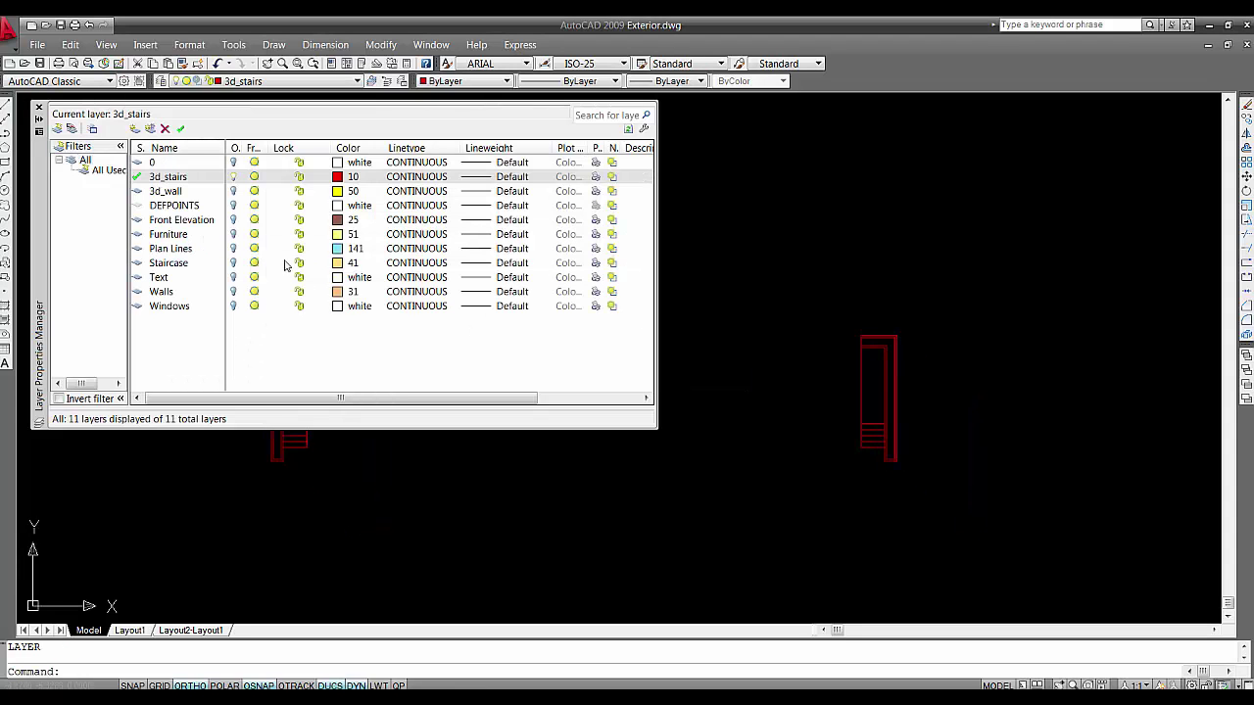
pyautogui.click(157, 163)
pyautogui.keyDown('shift'); pyautogui.click(169, 306); pyautogui.keyUp('shift')
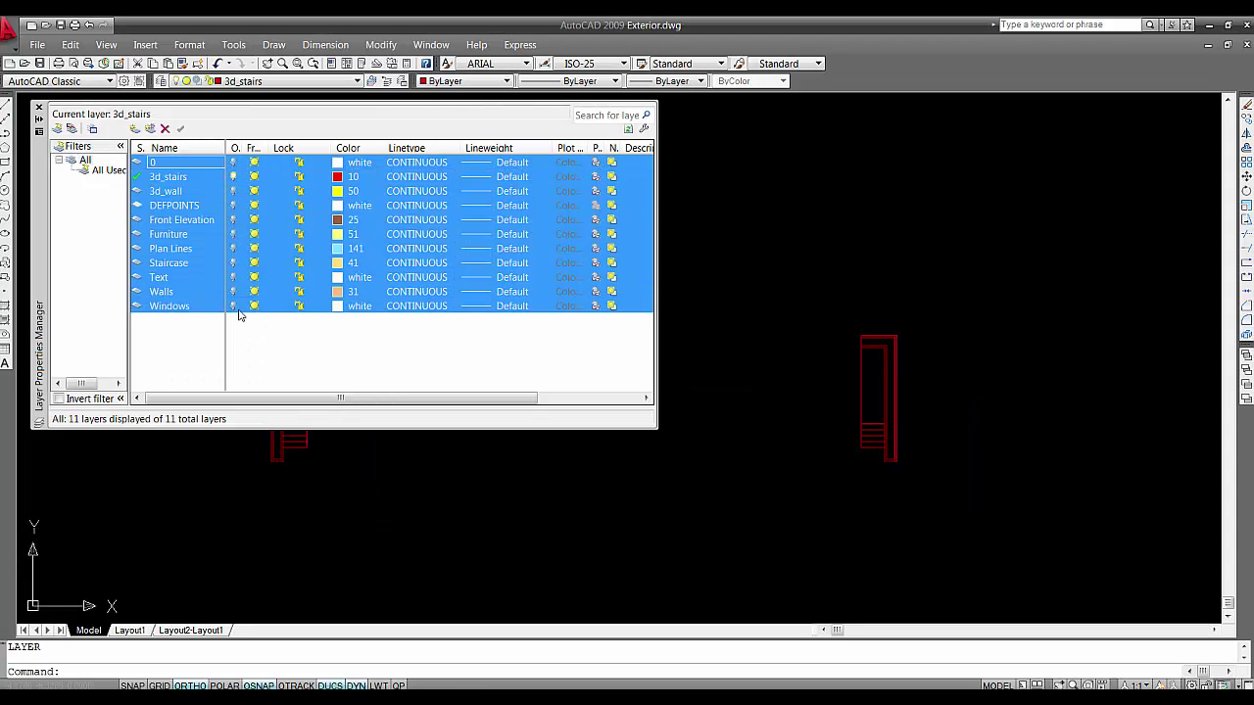
pyautogui.click(233, 306)
pyautogui.click(39, 108)
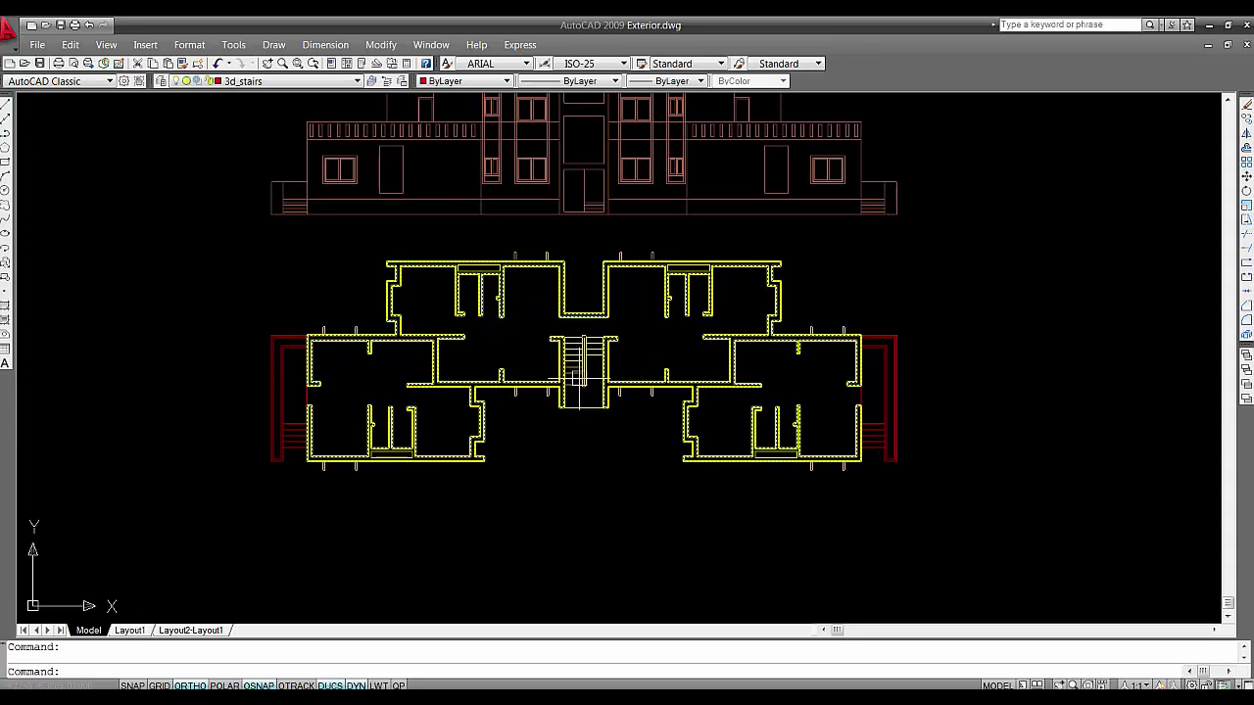
# - Examine the front elevation and the floor plans to locate the upper-floor plan with the roof terraces
pyautogui.scroll(-5, 631, 363)
pyautogui.moveTo(755, 349); pyautogui.dragTo(411, 299, button='middle')
pyautogui.scroll(5, 794, 324)
pyautogui.scroll(2, 683, 339)
pyautogui.moveTo(628, 335); pyautogui.dragTo(772, 355, button='middle')
pyautogui.scroll(-8, 441, 369)
pyautogui.moveTo(114, 305); pyautogui.dragTo(583, 325, button='middle')
pyautogui.scroll(3, 581, 324)
pyautogui.scroll(1, 593, 328)
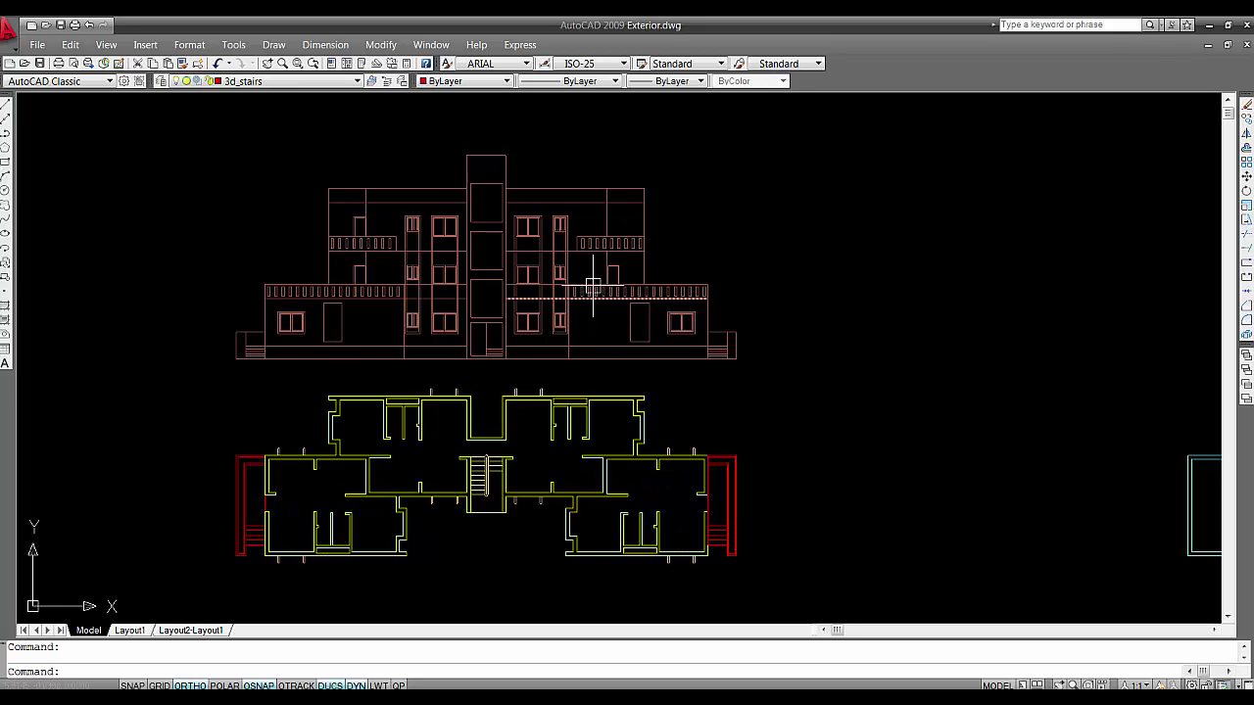
pyautogui.moveTo(590, 288); pyautogui.dragTo(580, 293, button='middle')
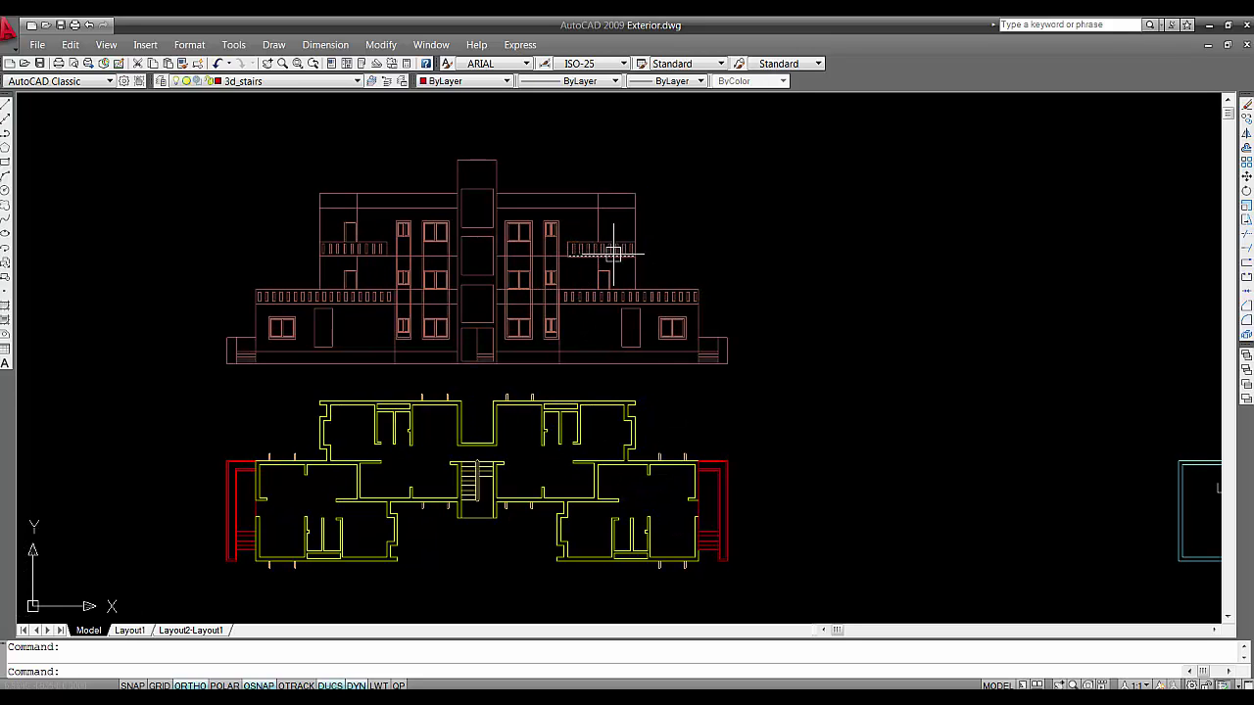
pyautogui.scroll(-2, 754, 289)
pyautogui.moveTo(761, 291); pyautogui.dragTo(422, 277, button='middle')
pyautogui.scroll(3, 710, 354)
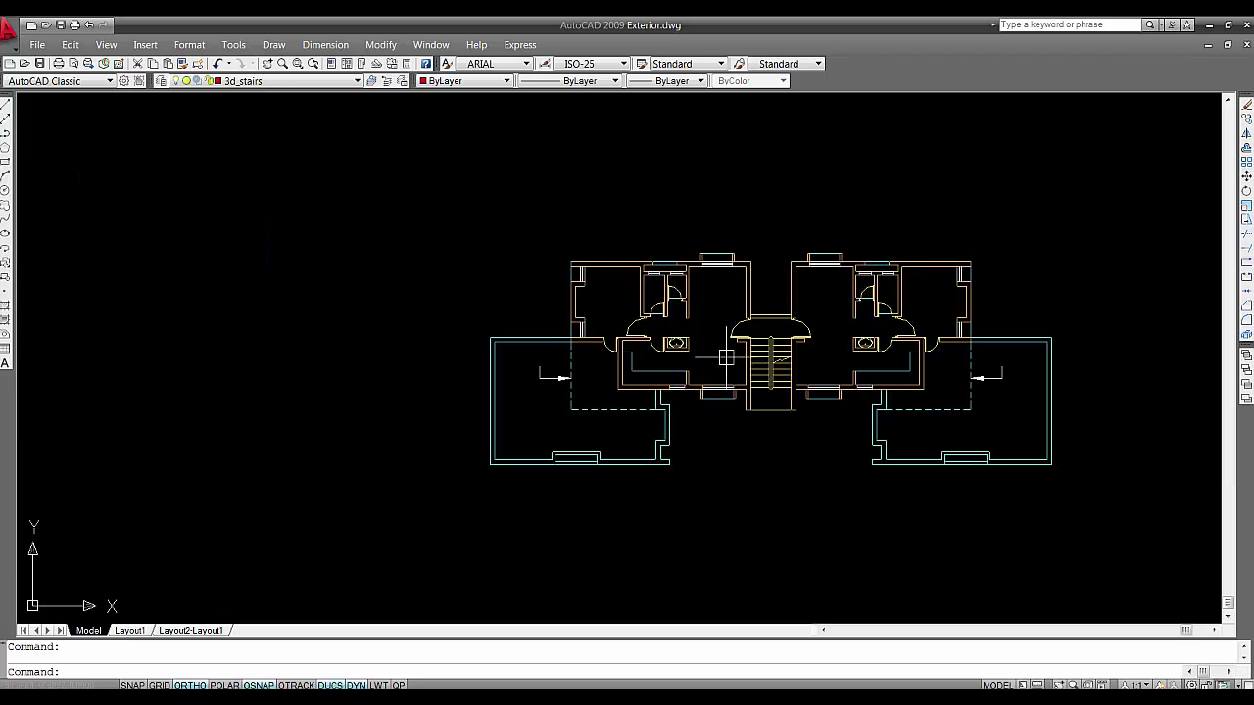
# - Erase the section arrow in the left terrace of the upper-floor plan
pyautogui.moveTo(724, 361); pyautogui.dragTo(717, 331, button='middle')
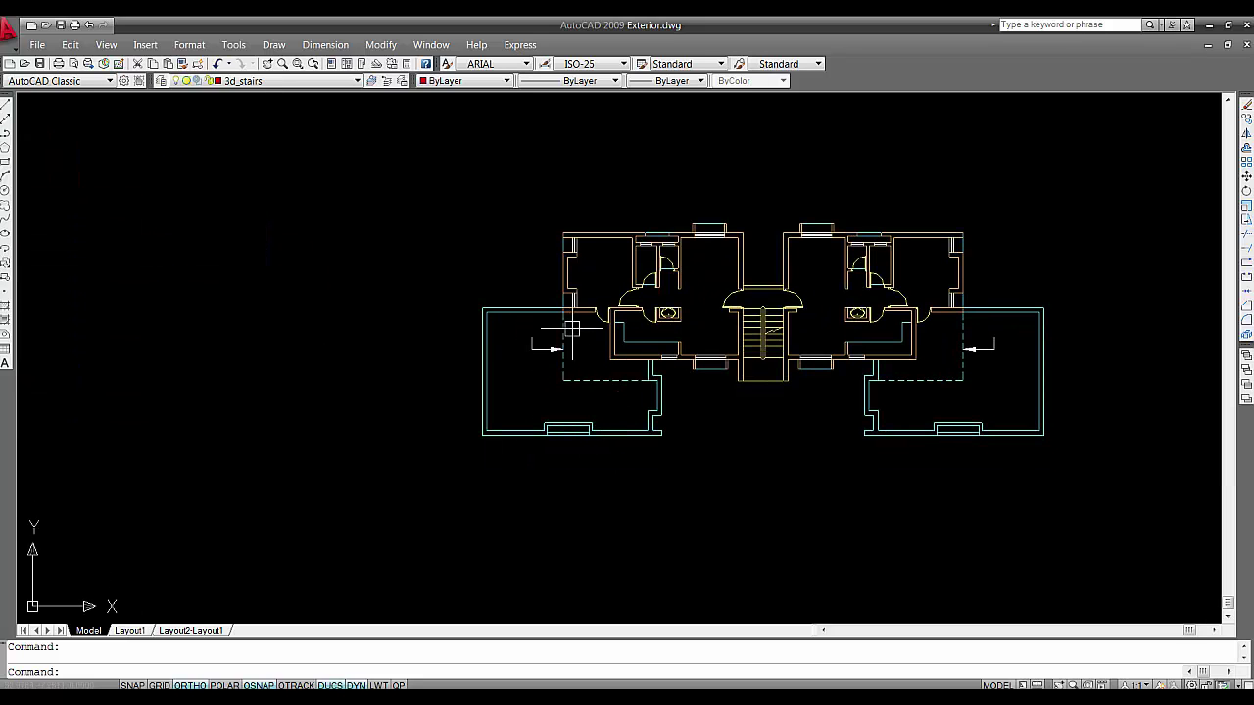
pyautogui.scroll(4, 592, 382)
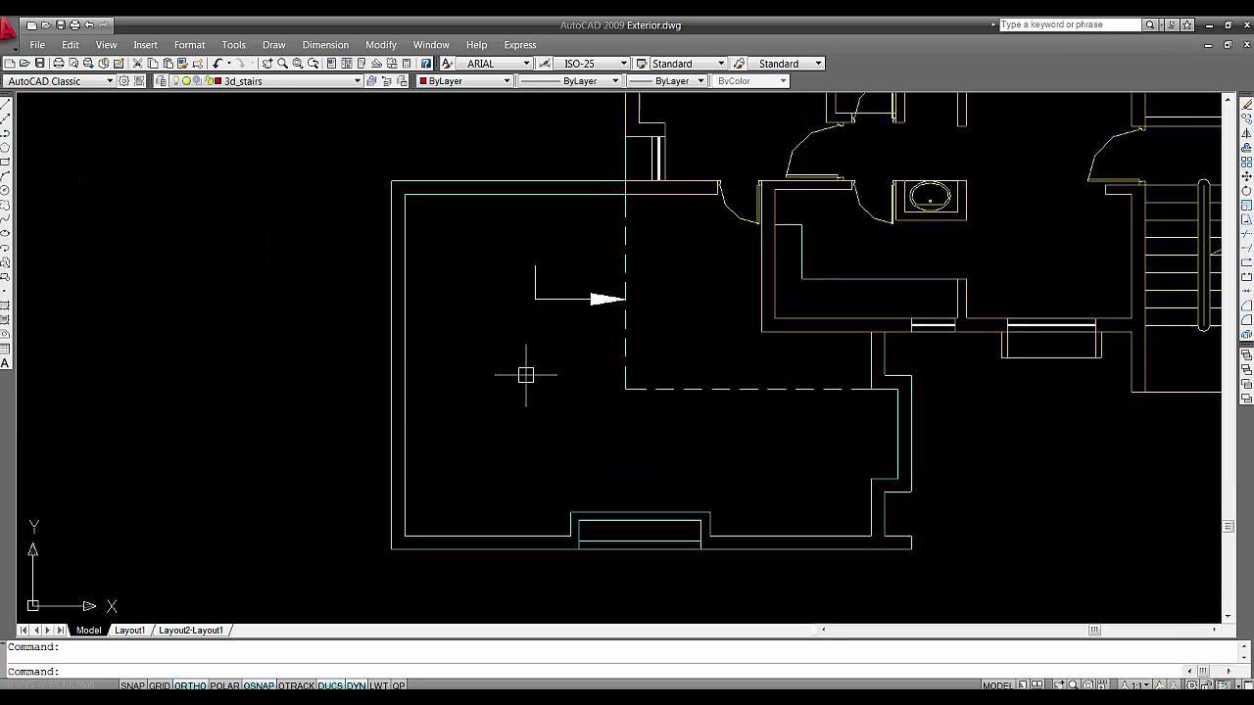
pyautogui.click(519, 341)
pyautogui.click(436, 275)
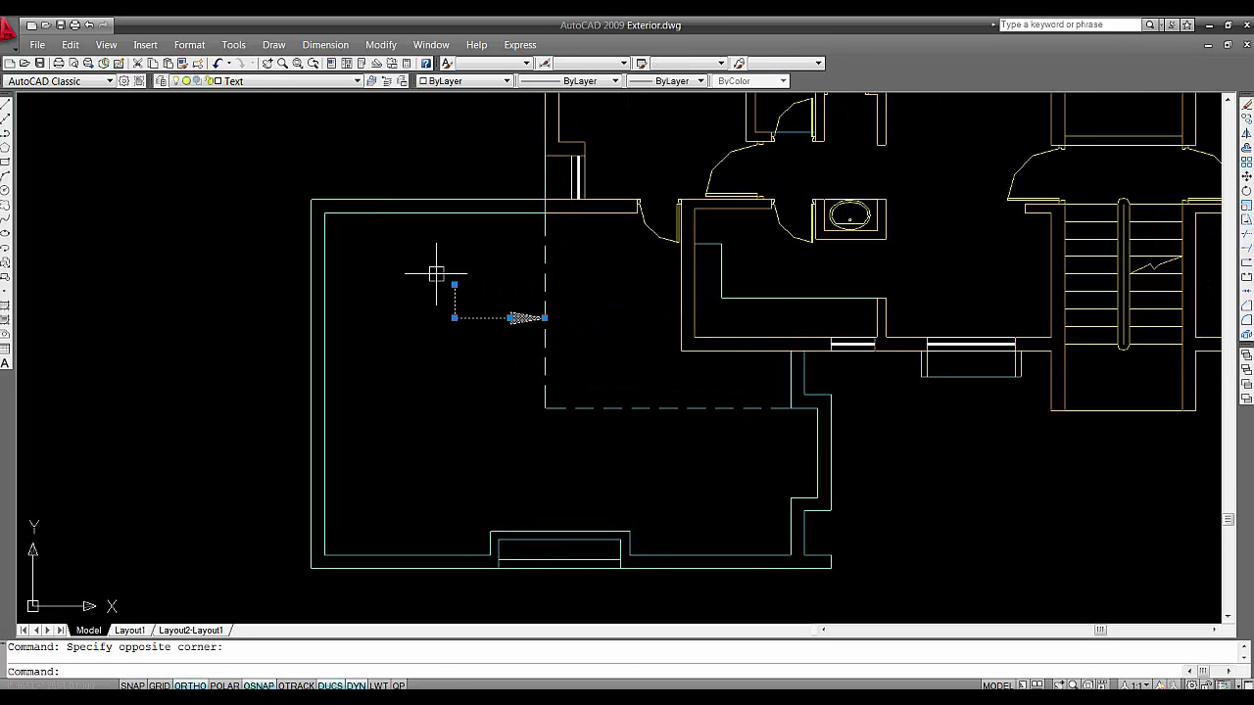
pyautogui.press('Delete')
# - Change the linetype of the dashed L-shaped outline in the left terrace to a continuous line
pyautogui.moveTo(612, 423); pyautogui.dragTo(542, 419, button='middle')
pyautogui.click(542, 420)
pyautogui.click(452, 316)
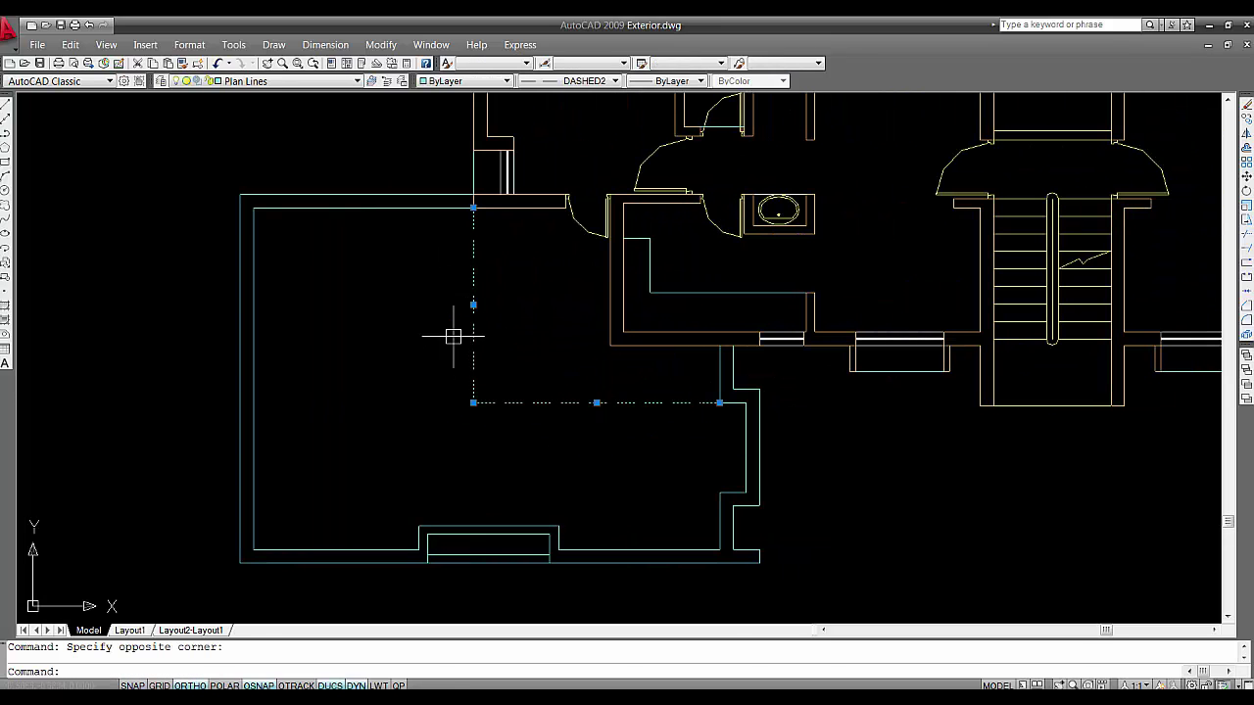
pyautogui.click(588, 80)
pyautogui.click(583, 125)
pyautogui.press('Escape')
# - Change the linetype of the dashed L-shaped outline in the right terrace to a continuous line
pyautogui.moveTo(691, 294); pyautogui.dragTo(353, 238, button='middle')
pyautogui.click(963, 331)
pyautogui.click(899, 279)
pyautogui.click(538, 80)
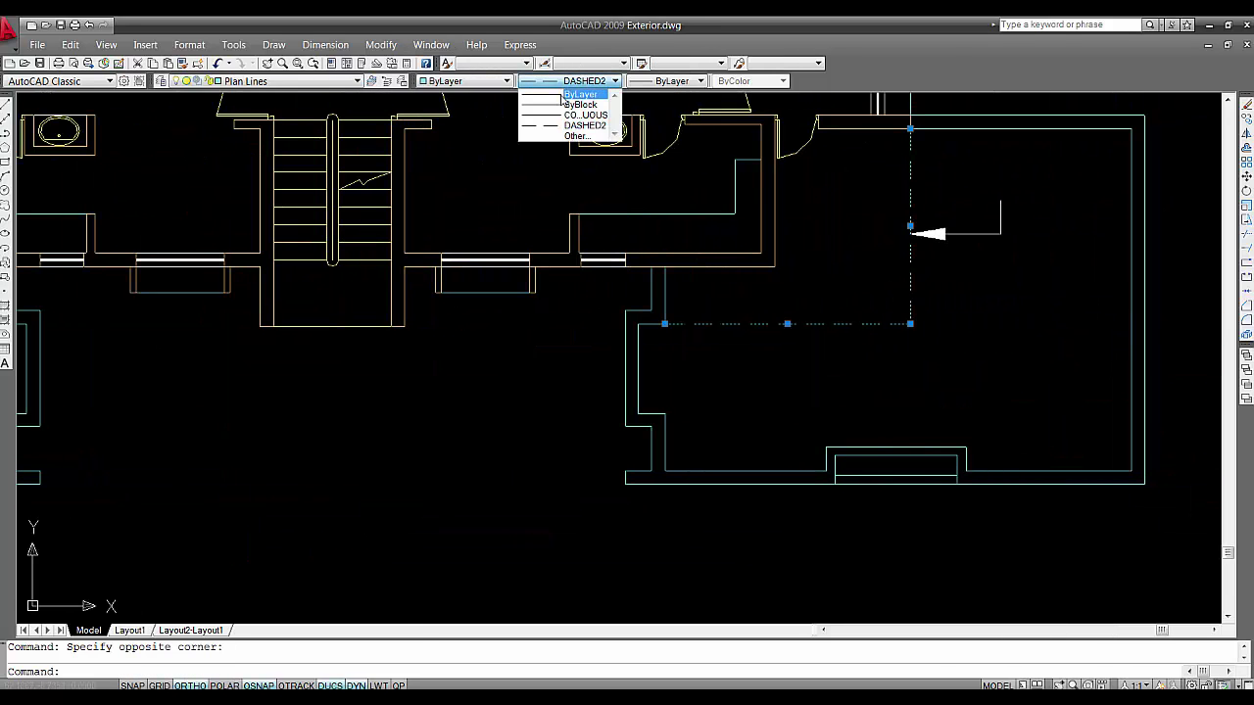
pyautogui.click(588, 125)
pyautogui.press('Escape')
# - Erase the right half of the upper-floor plan, from the middle of the staircase outward
pyautogui.scroll(-4, 741, 323)
pyautogui.moveTo(741, 284); pyautogui.dragTo(717, 309, button='middle')
pyautogui.click(573, 154)
pyautogui.click(921, 444)
pyautogui.press('Delete')
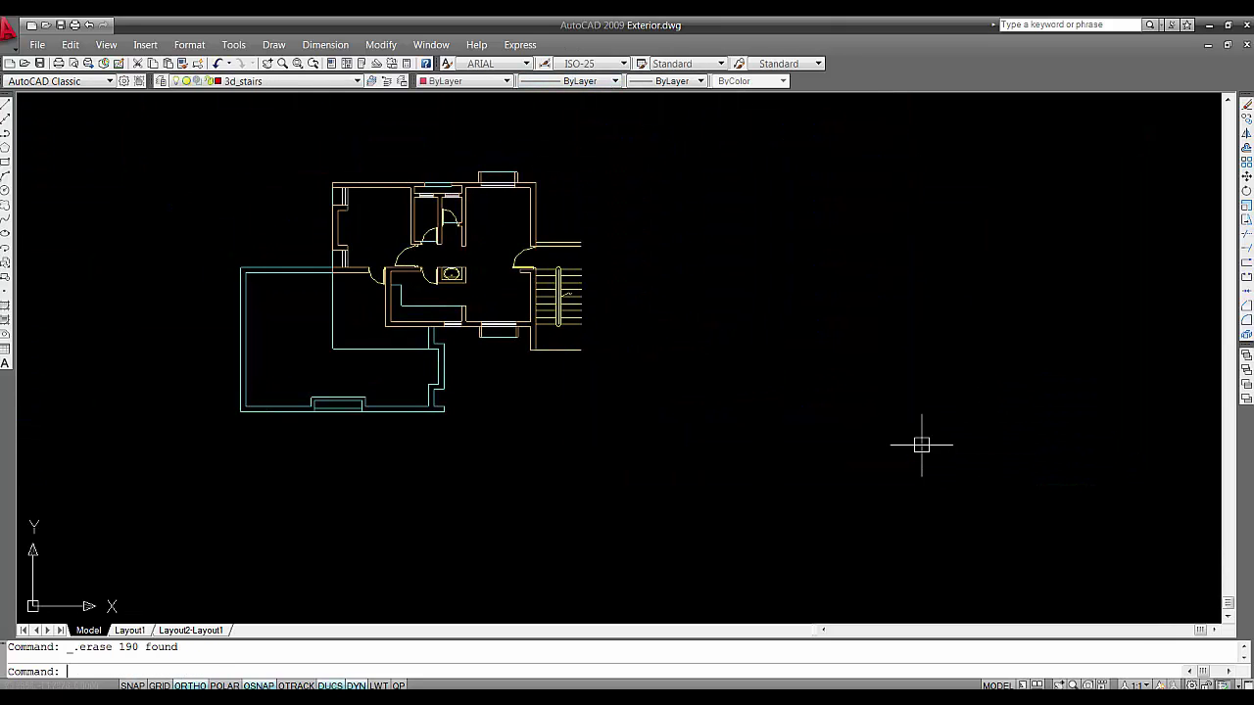
# - Erase the kitchen door, the counter lines, and the washbasin with the short partition around it
pyautogui.scroll(4, 504, 224)
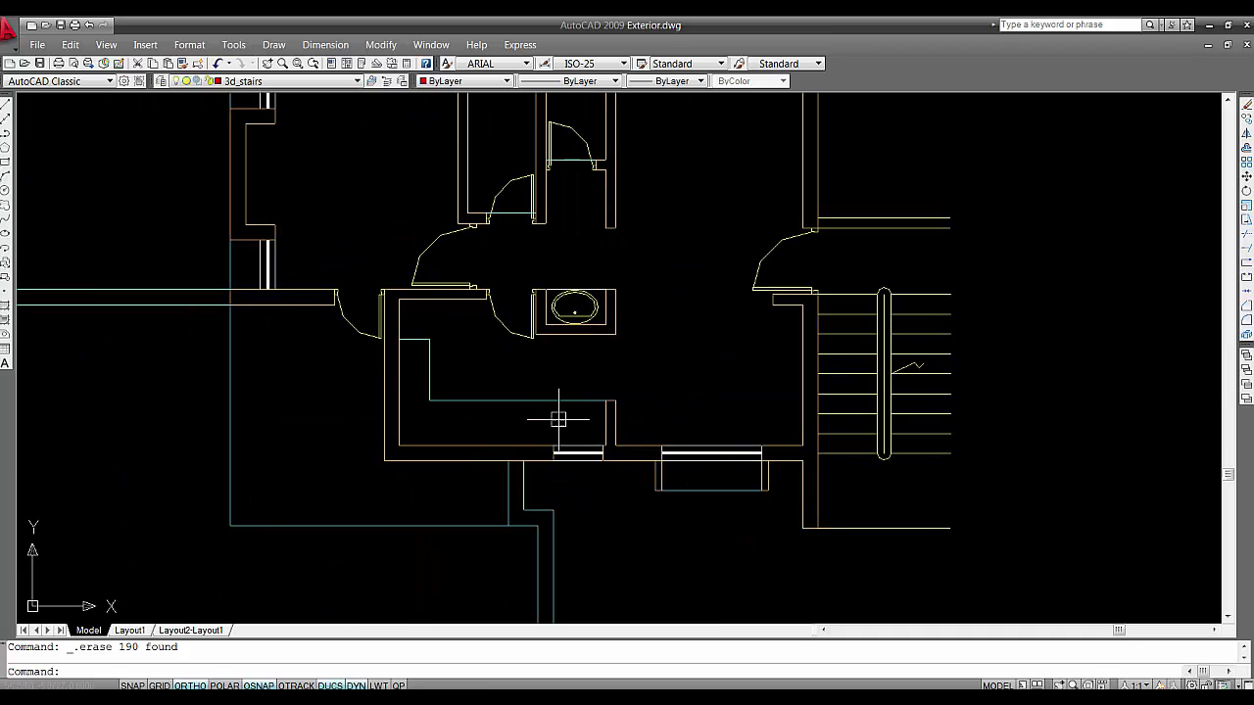
pyautogui.click(558, 420)
pyautogui.click(518, 312)
pyautogui.press('Delete')
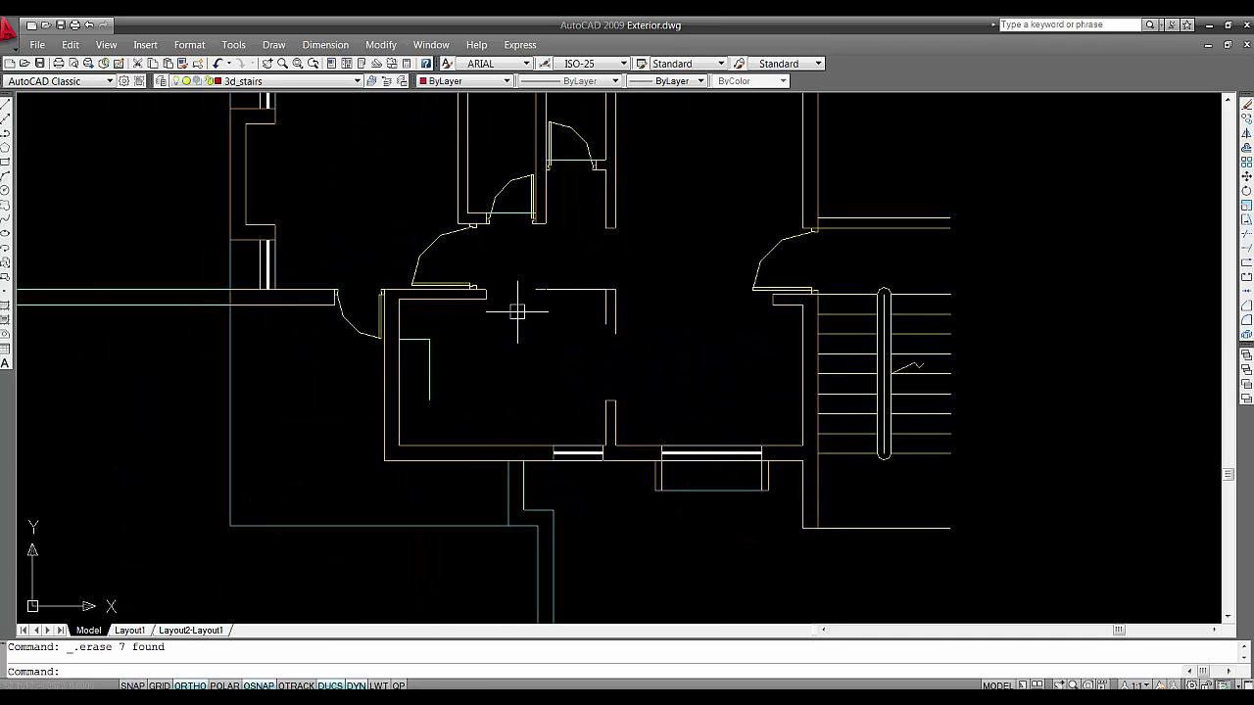
pyautogui.click(436, 365)
pyautogui.click(419, 327)
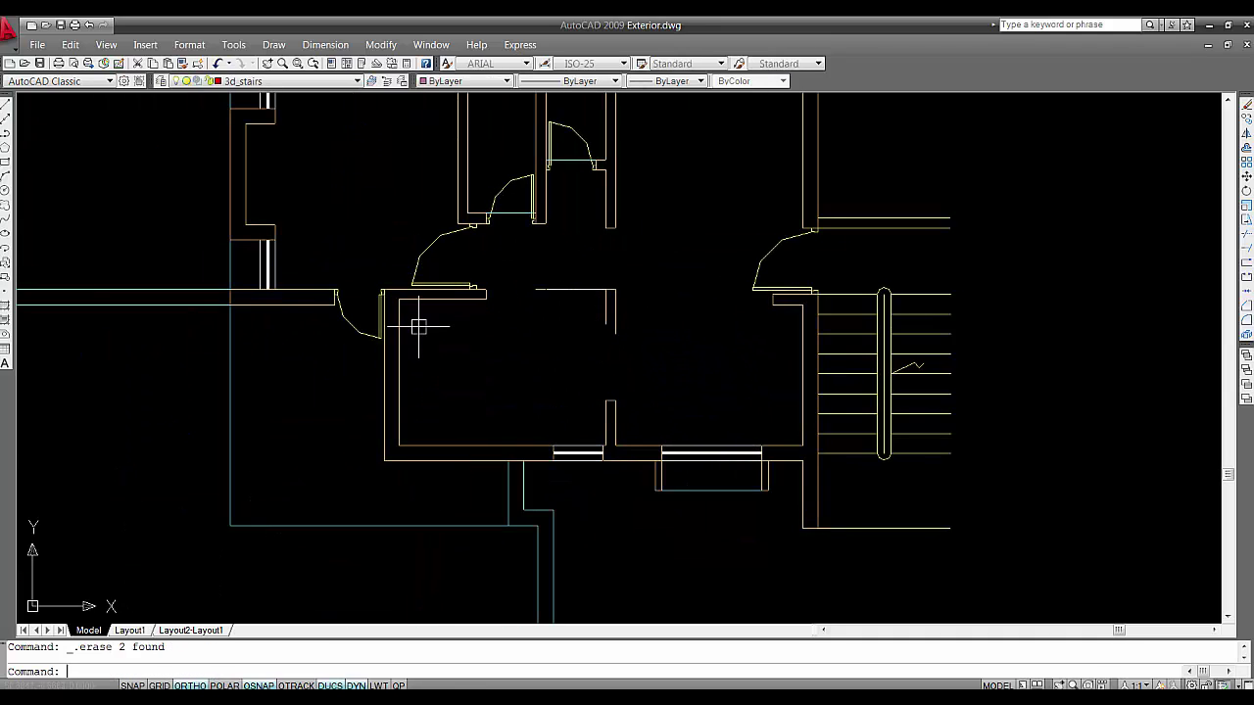
pyautogui.click(656, 343)
pyautogui.click(535, 265)
pyautogui.press('Delete')
# - Erase the left bedroom's door and the door leading out to the terrace
pyautogui.scroll(2, 495, 258)
pyautogui.click(617, 260)
pyautogui.click(441, 231)
pyautogui.press('Delete')
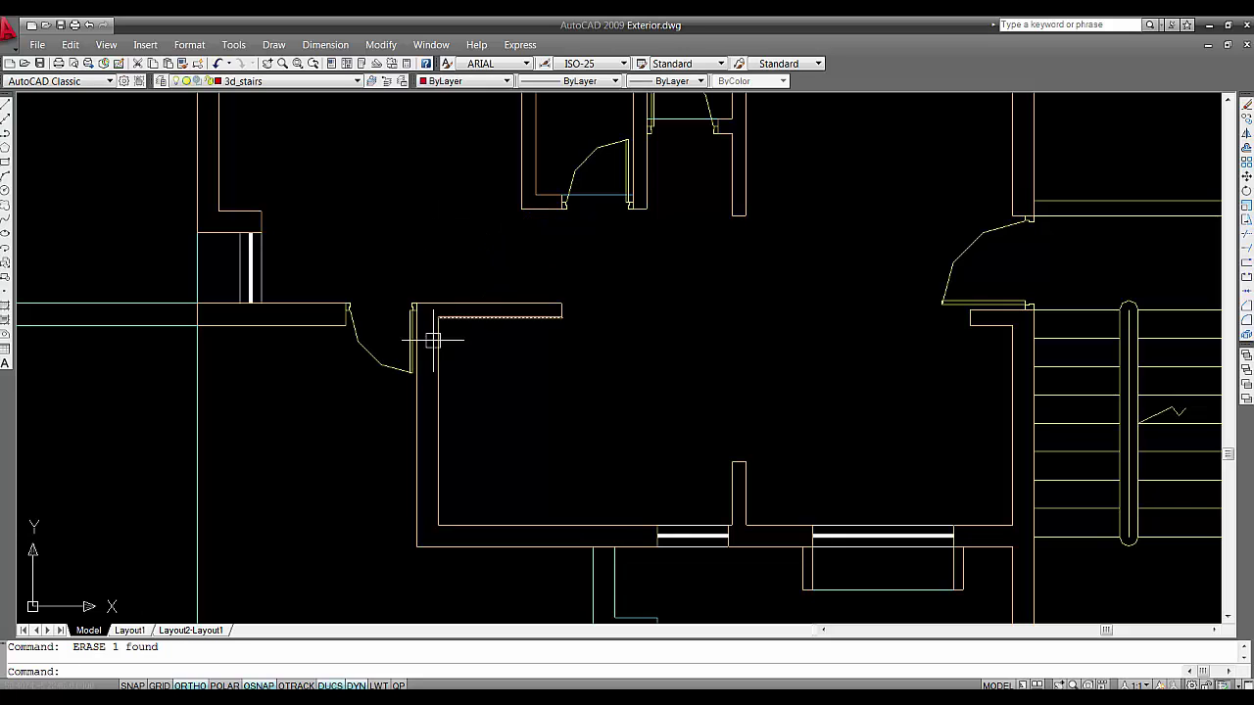
pyautogui.click(392, 389)
pyautogui.click(375, 349)
pyautogui.press('Delete')
# - Erase the doors and threshold lines of the two small bathroom compartments
pyautogui.moveTo(546, 235); pyautogui.dragTo(515, 307, button='middle')
pyautogui.scroll(3, 554, 296)
pyautogui.moveTo(585, 283); pyautogui.dragTo(551, 367, button='middle')
pyautogui.click(552, 366)
pyautogui.click(520, 202)
pyautogui.press('Delete')
pyautogui.moveTo(717, 194); pyautogui.dragTo(675, 313, button='middle')
pyautogui.click(668, 329)
pyautogui.click(641, 187)
pyautogui.press('Delete')
# - Erase the window lines in the walls above the two bathroom compartments
pyautogui.moveTo(442, 187); pyautogui.dragTo(432, 397, button='middle')
pyautogui.scroll(2, 633, 312)
pyautogui.moveTo(501, 327); pyautogui.dragTo(782, 357, button='middle')
pyautogui.click(901, 324)
pyautogui.click(395, 302)
pyautogui.press('Delete')
pyautogui.moveTo(526, 274); pyautogui.dragTo(411, 329, button='middle')
pyautogui.click(737, 243)
pyautogui.click(314, 233)
pyautogui.press('Delete')
# - Erase the large window from the outer wall of the upper room next to the staircase
pyautogui.scroll(-2, 813, 344)
pyautogui.moveTo(1054, 300); pyautogui.dragTo(280, 251, button='middle')
pyautogui.scroll(2, 403, 250)
pyautogui.moveTo(425, 244); pyautogui.dragTo(666, 257, button='middle')
pyautogui.click(675, 258)
pyautogui.click(201, 216)
pyautogui.press('Escape')
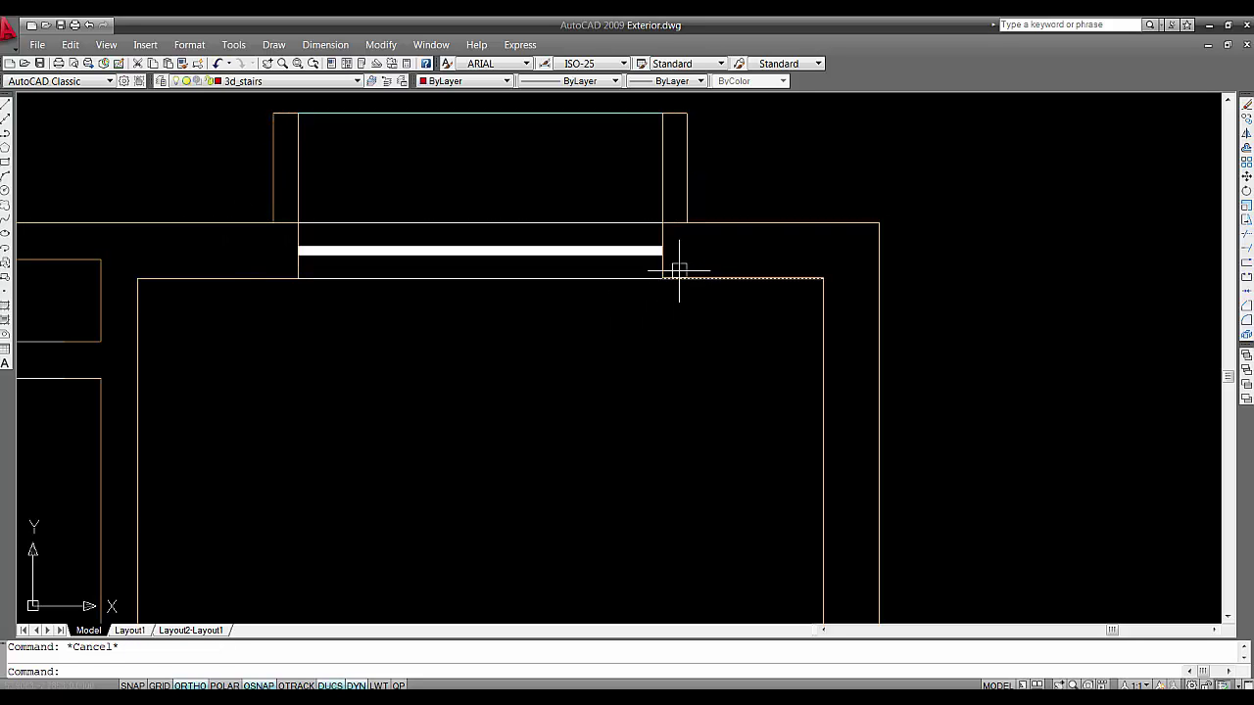
pyautogui.click(680, 266)
pyautogui.click(241, 232)
pyautogui.press('Delete')
# - Erase the entrance door between the flat and the staircase
pyautogui.scroll(-1, 506, 381)
pyautogui.moveTo(607, 485); pyautogui.dragTo(655, 249, button='middle')
pyautogui.moveTo(681, 356); pyautogui.dragTo(578, 207, button='middle')
pyautogui.click(630, 370)
pyautogui.click(522, 368)
pyautogui.press('Delete')
# - Erase the thick glazing lines of the two windows along the plan's left outer wall
pyautogui.scroll(-2, 524, 461)
pyautogui.moveTo(674, 439); pyautogui.dragTo(734, 311, button='middle')
pyautogui.moveTo(437, 262)
pyautogui.mouseDown(button='middle')
pyautogui.moveTo(741, 282)
pyautogui.moveTo(707, 183)
pyautogui.mouseUp(button='middle')
pyautogui.moveTo(238, 249); pyautogui.dragTo(515, 425, button='middle')
pyautogui.moveTo(494, 216); pyautogui.dragTo(469, 298, button='middle')
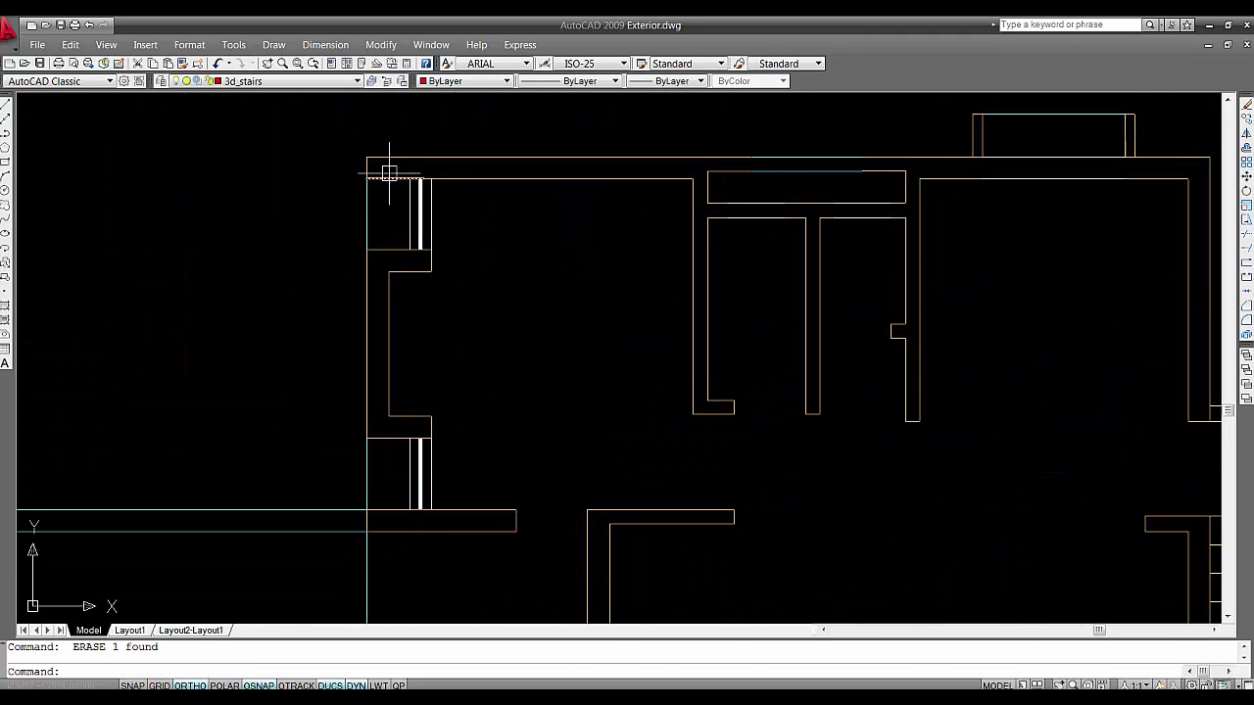
pyautogui.click(419, 216)
pyautogui.press('Delete')
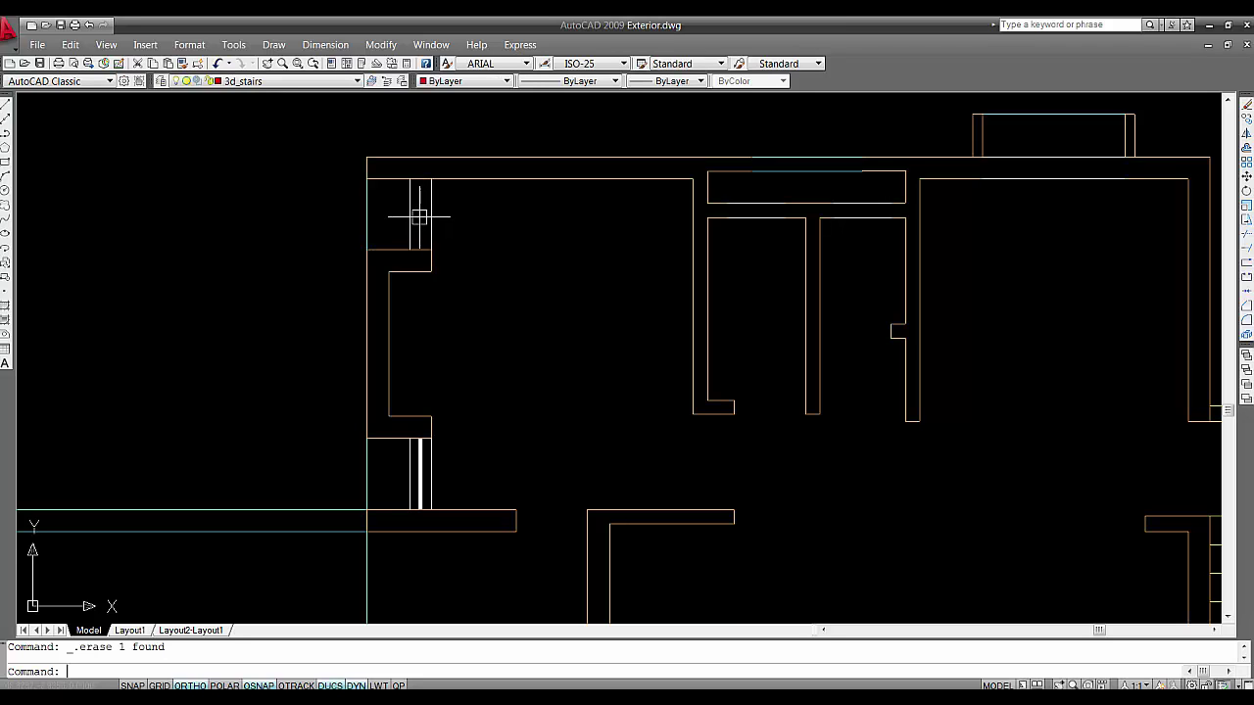
pyautogui.moveTo(438, 383); pyautogui.dragTo(448, 313, button='middle')
pyautogui.click(428, 392)
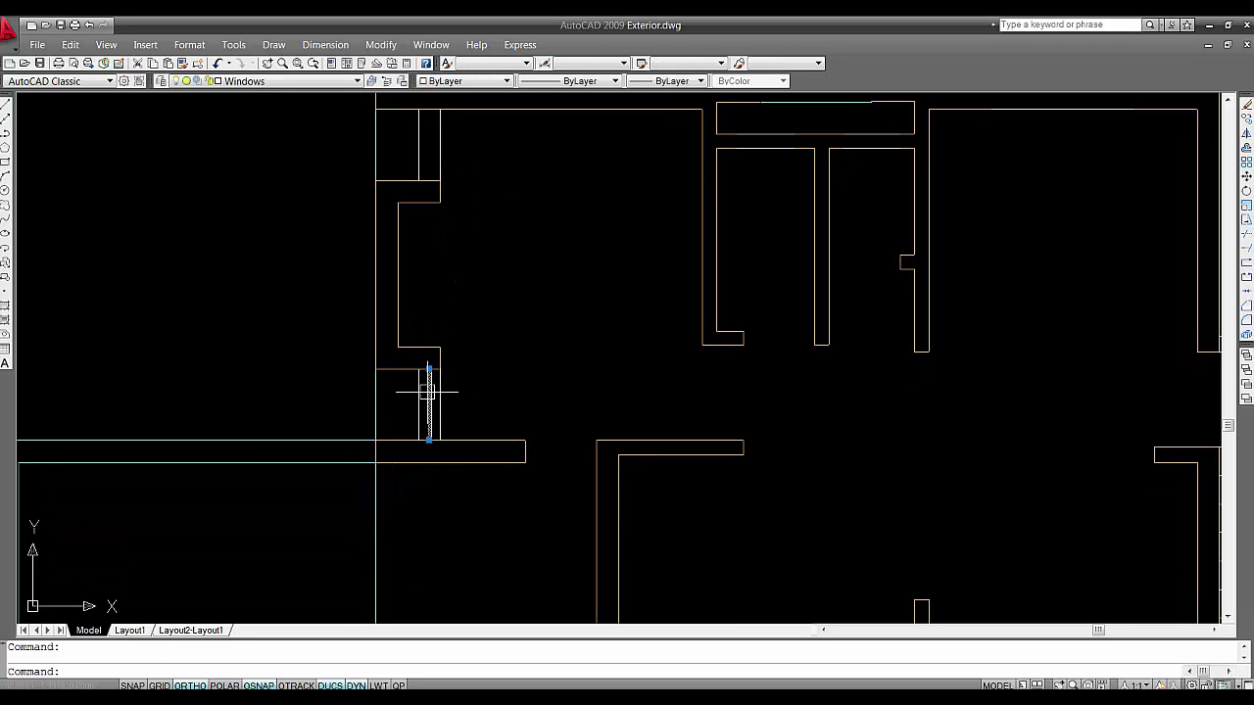
pyautogui.press('Delete')
pyautogui.moveTo(537, 302); pyautogui.dragTo(527, 329, button='middle')
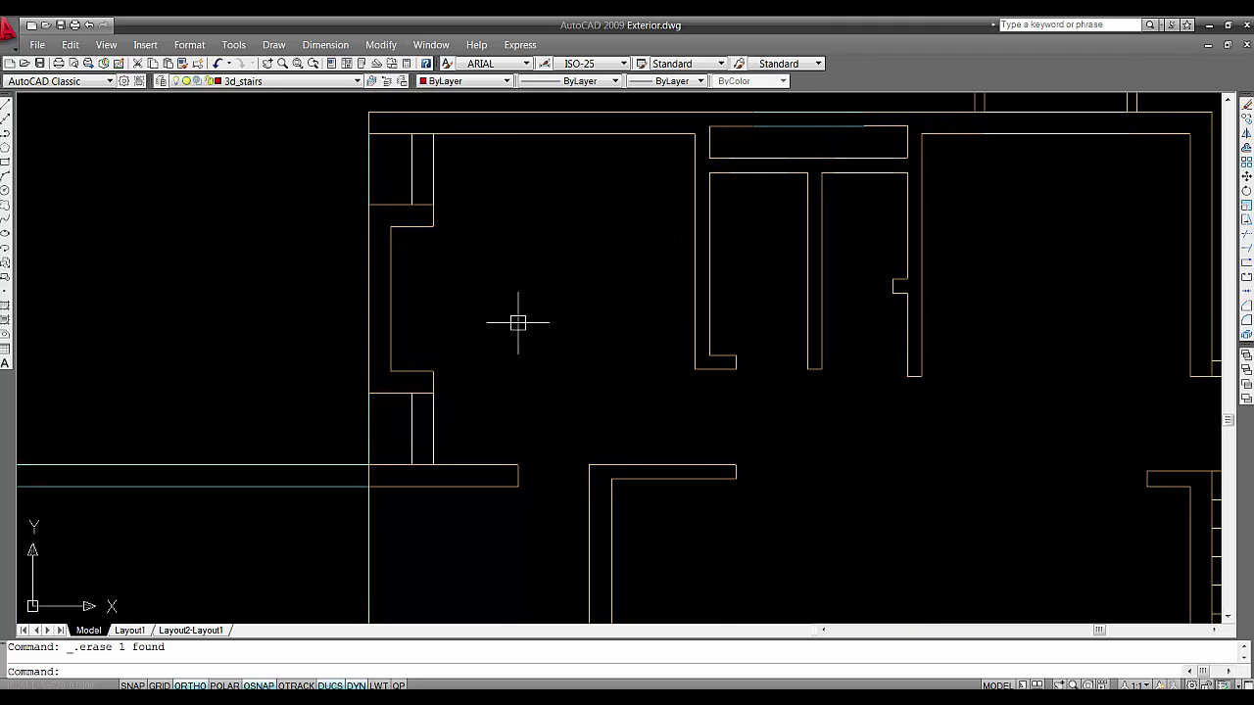
# - Trim the short wall segments crossing between the inner and outer lines of the left wall's upper window recess
pyautogui.write('tr')
pyautogui.press('Return')
pyautogui.click(472, 500)
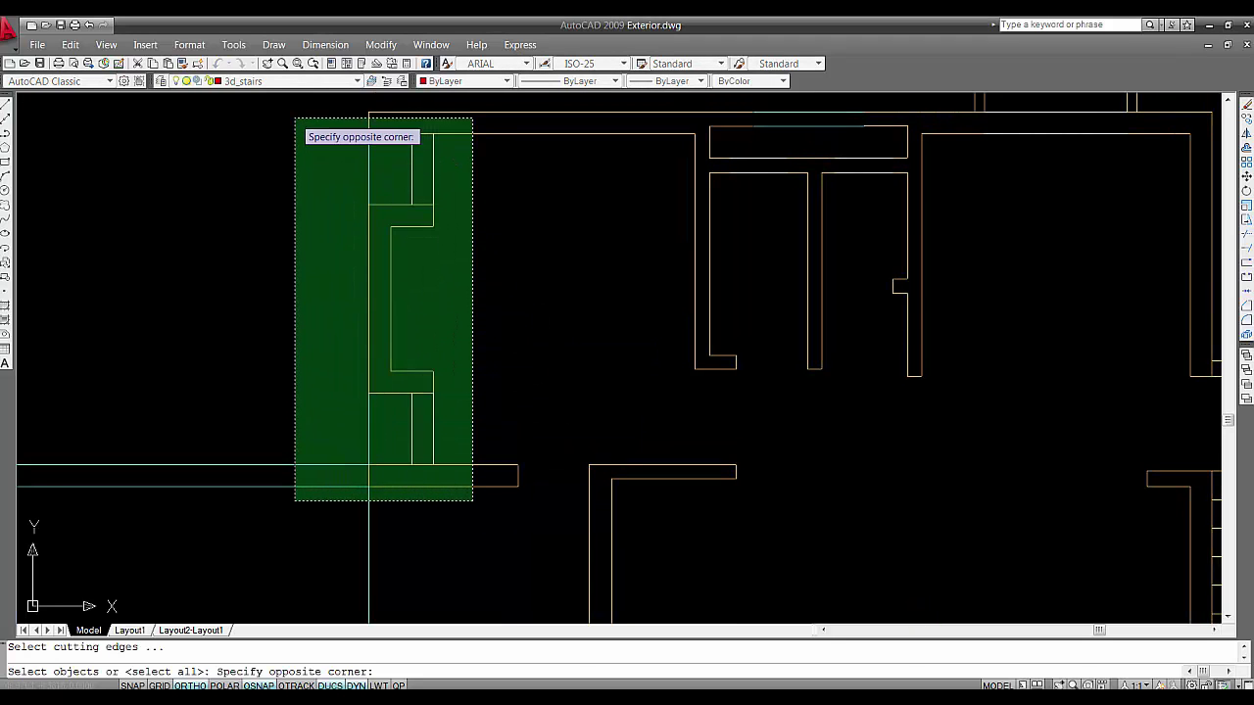
pyautogui.click(293, 117)
pyautogui.press('Return')
pyautogui.scroll(4, 392, 127)
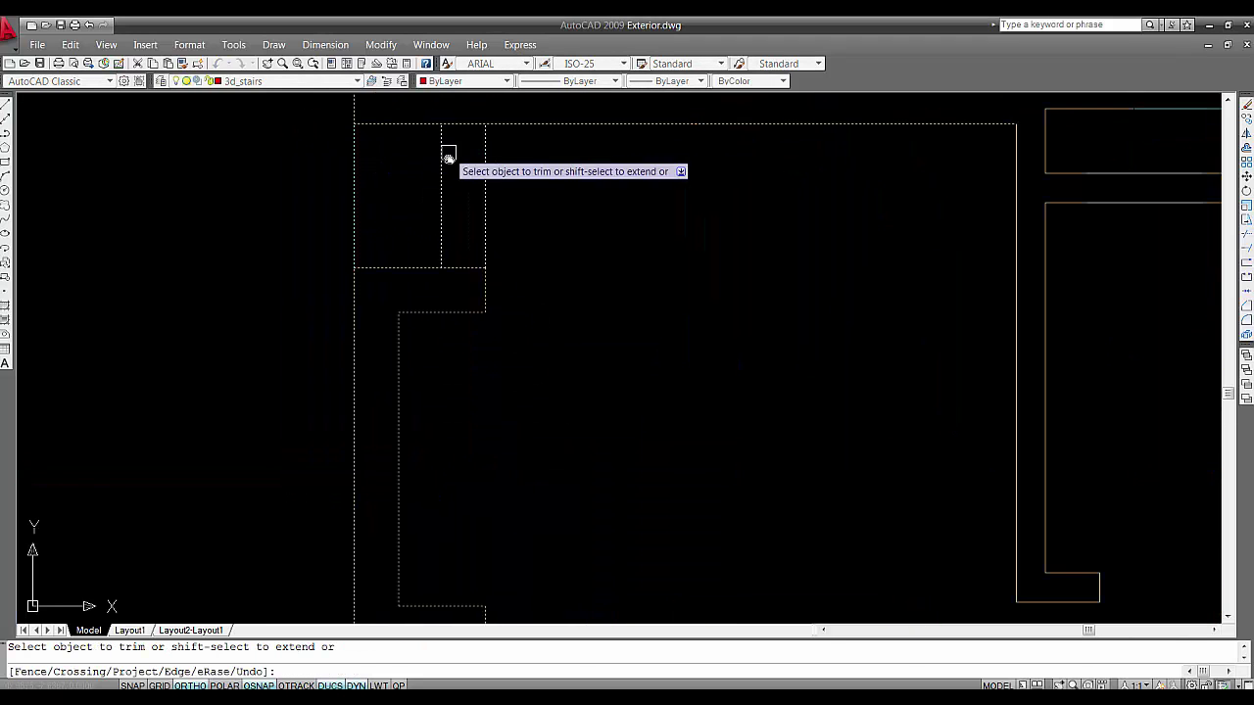
pyautogui.click(461, 213)
pyautogui.click(446, 179)
pyautogui.click(457, 362)
pyautogui.click(450, 331)
# - Trim the short wall segments crossing the left wall's lower window recess and end the trimming
pyautogui.moveTo(444, 395); pyautogui.dragTo(487, 192, button='middle')
pyautogui.moveTo(482, 474); pyautogui.dragTo(482, 364, button='middle')
pyautogui.click(503, 421)
pyautogui.click(493, 392)
pyautogui.moveTo(522, 500); pyautogui.dragTo(522, 389, button='middle')
pyautogui.click(500, 439)
pyautogui.press('Escape')
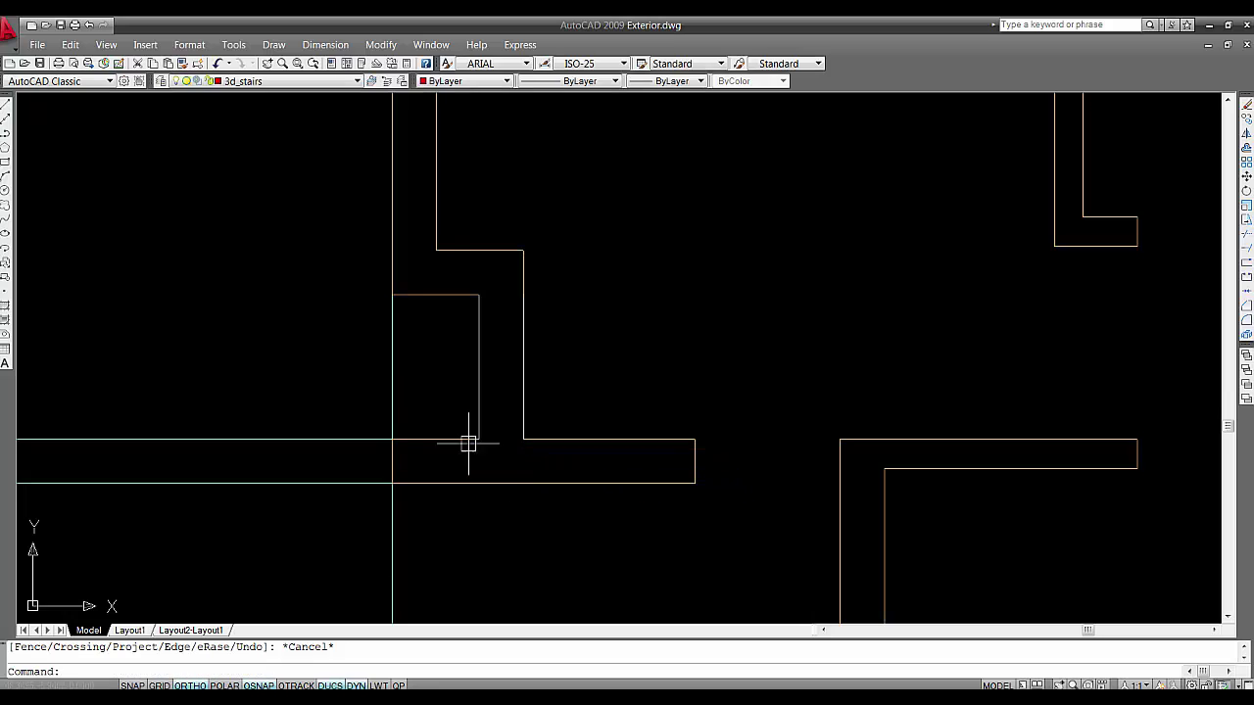
# - Erase the plan lines closing the outer face of both window recesses in the left wall
pyautogui.click(419, 404)
pyautogui.click(307, 346)
pyautogui.press('Delete')
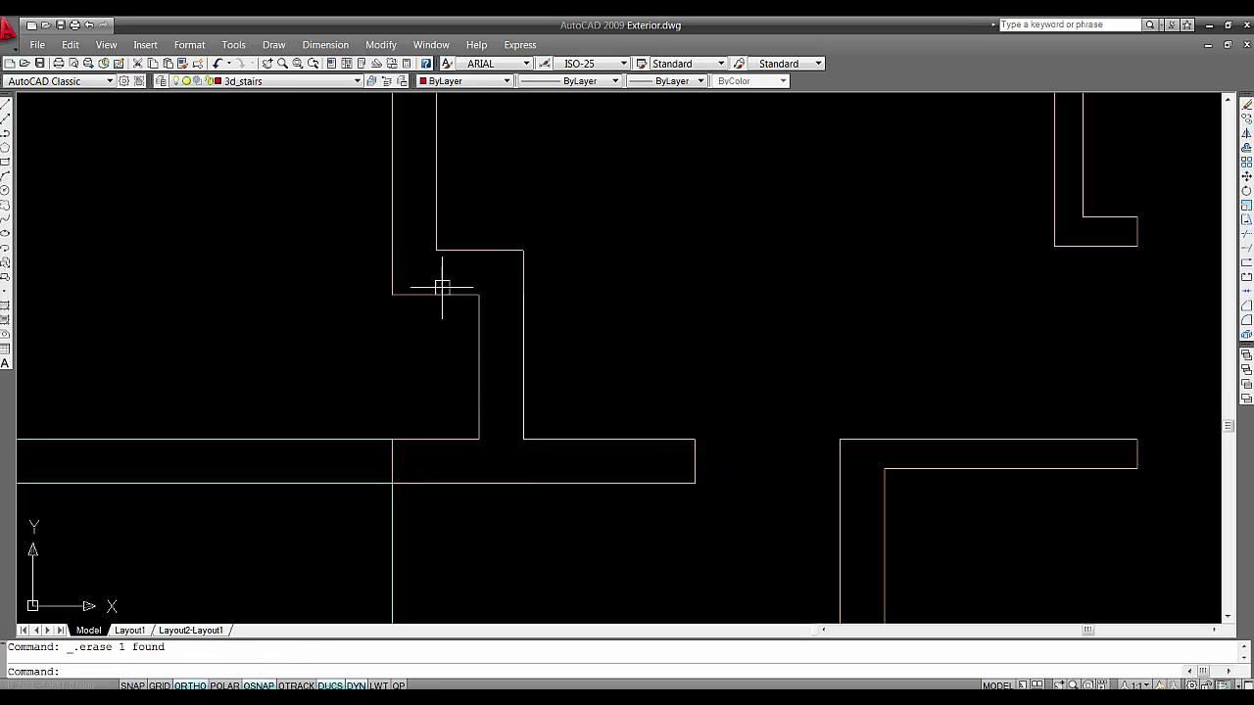
pyautogui.moveTo(463, 122); pyautogui.dragTo(443, 456, button='middle')
pyautogui.click(412, 206)
pyautogui.click(338, 174)
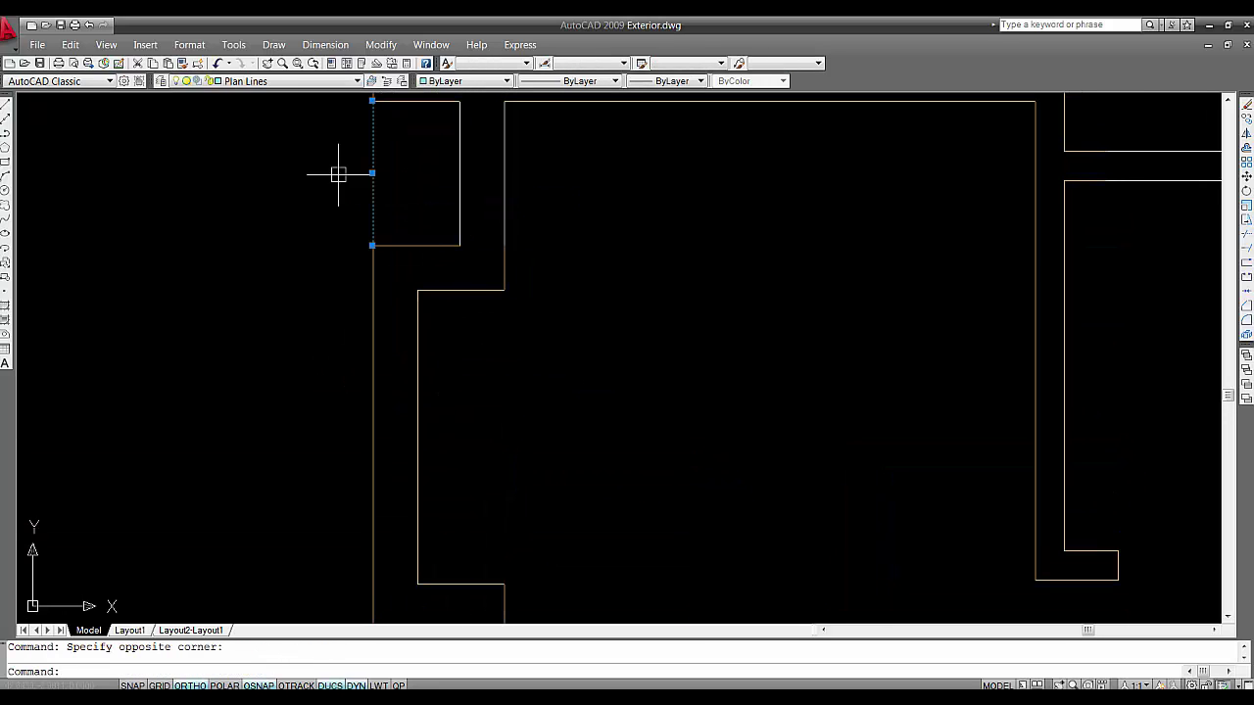
pyautogui.press('Delete')
# - Erase the front line of the window projection on the plan's upper wall
pyautogui.scroll(-3, 453, 299)
pyautogui.moveTo(454, 300); pyautogui.dragTo(291, 280, button='middle')
pyautogui.scroll(2, 691, 229)
pyautogui.click(588, 226)
pyautogui.click(572, 179)
pyautogui.press('Delete')
# - Erase the two windows from the lower wall and the front line of the window projection below it
pyautogui.moveTo(548, 450); pyautogui.dragTo(519, 242, button='middle')
pyautogui.scroll(-3, 522, 392)
pyautogui.scroll(2, 471, 422)
pyautogui.scroll(2, 471, 422)
pyautogui.moveTo(532, 476); pyautogui.dragTo(420, 310, button='middle')
pyautogui.scroll(2, 445, 336)
pyautogui.moveTo(458, 349); pyautogui.dragTo(541, 331, button='middle')
pyautogui.click(705, 311)
pyautogui.click(219, 295)
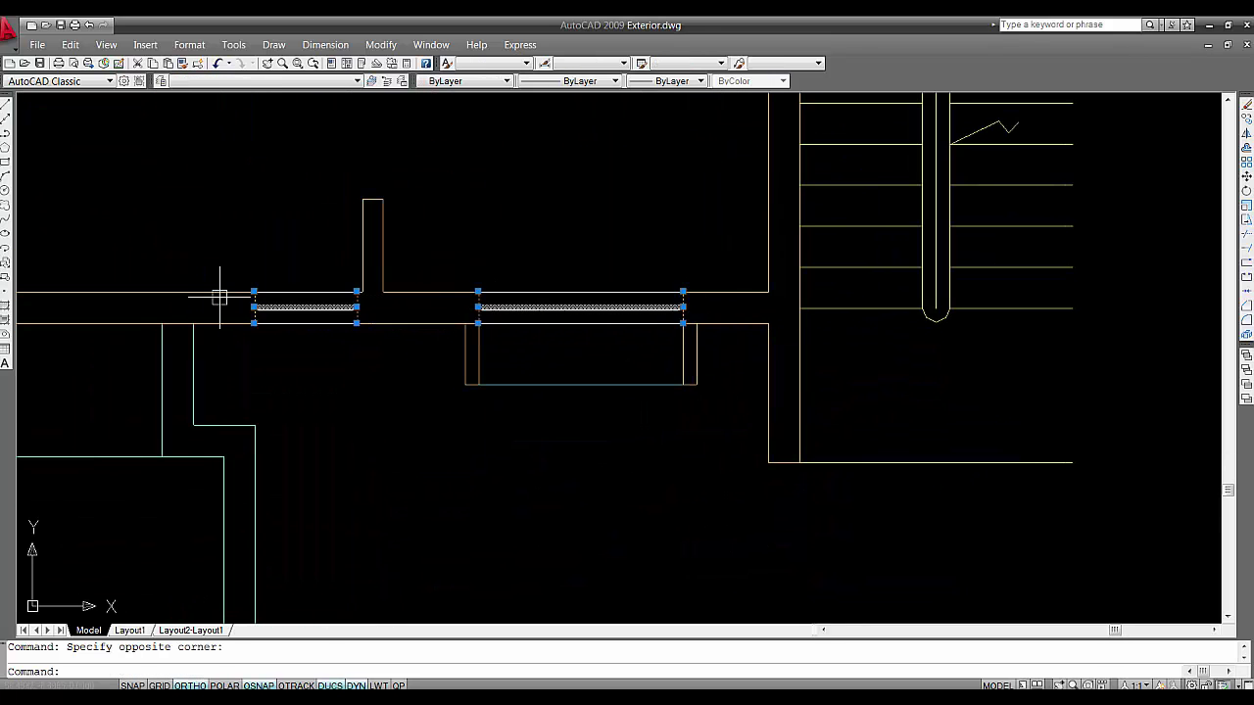
pyautogui.press('Delete')
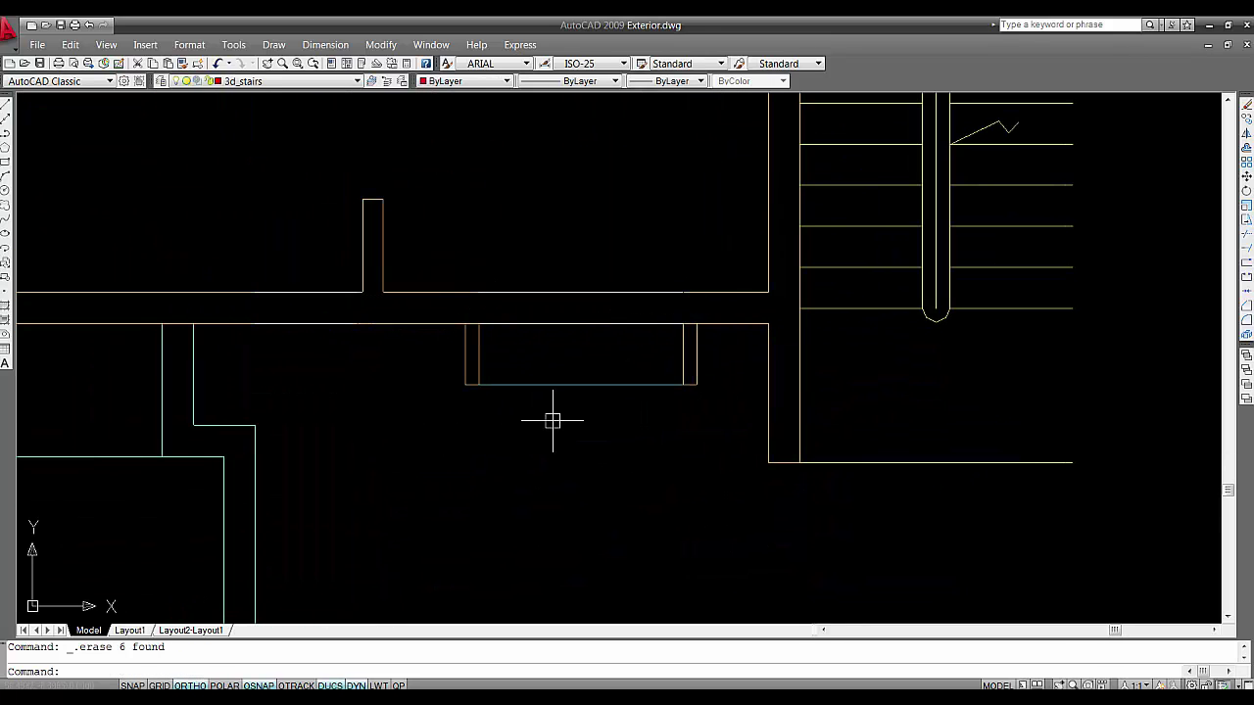
pyautogui.click(555, 422)
pyautogui.click(522, 366)
pyautogui.press('Delete')
# - Erase the short segment at the end of the shaft's top line above the bathroom compartments
pyautogui.scroll(-5, 627, 425)
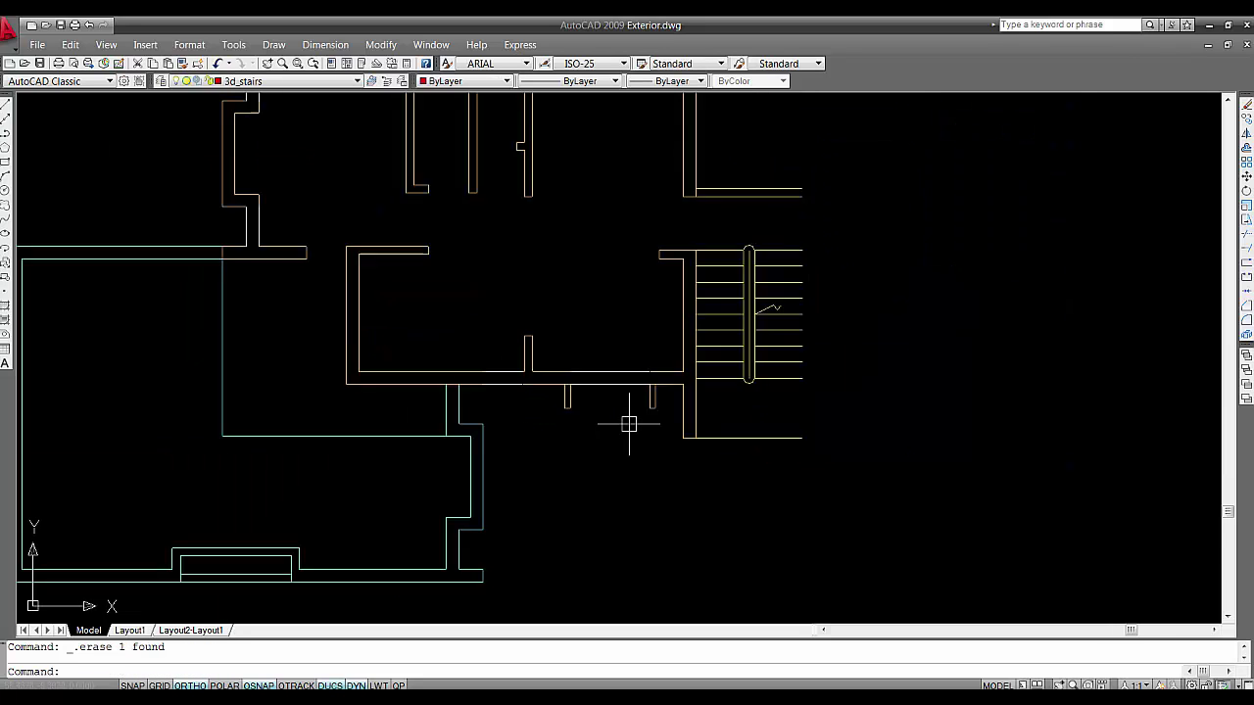
pyautogui.moveTo(548, 360); pyautogui.dragTo(523, 335, button='middle')
pyautogui.scroll(6, 479, 196)
pyautogui.scroll(3, 388, 294)
pyautogui.moveTo(388, 302); pyautogui.dragTo(635, 261, button='middle')
pyautogui.click(619, 366)
pyautogui.click(546, 238)
pyautogui.press('Delete')
# - Make the Walls layer current and draw a line from the end of the shaft's top line past the adjacent vertical wall line
pyautogui.click(262, 84)
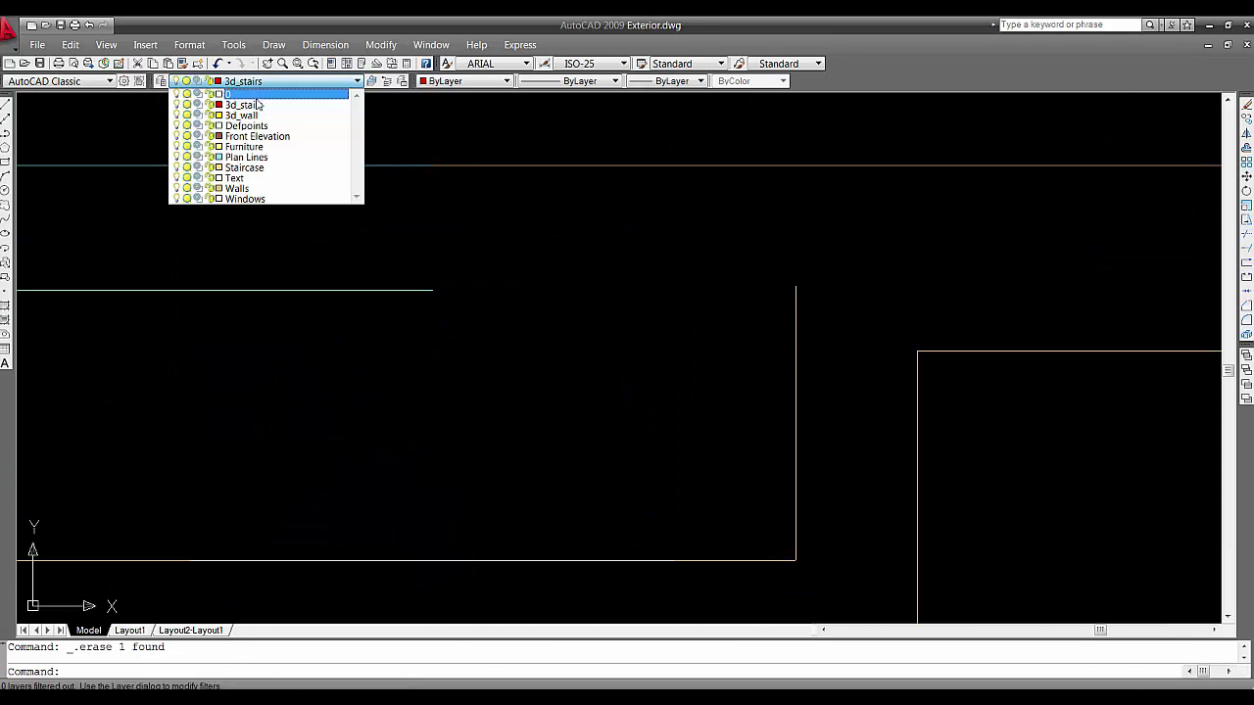
pyautogui.click(245, 186)
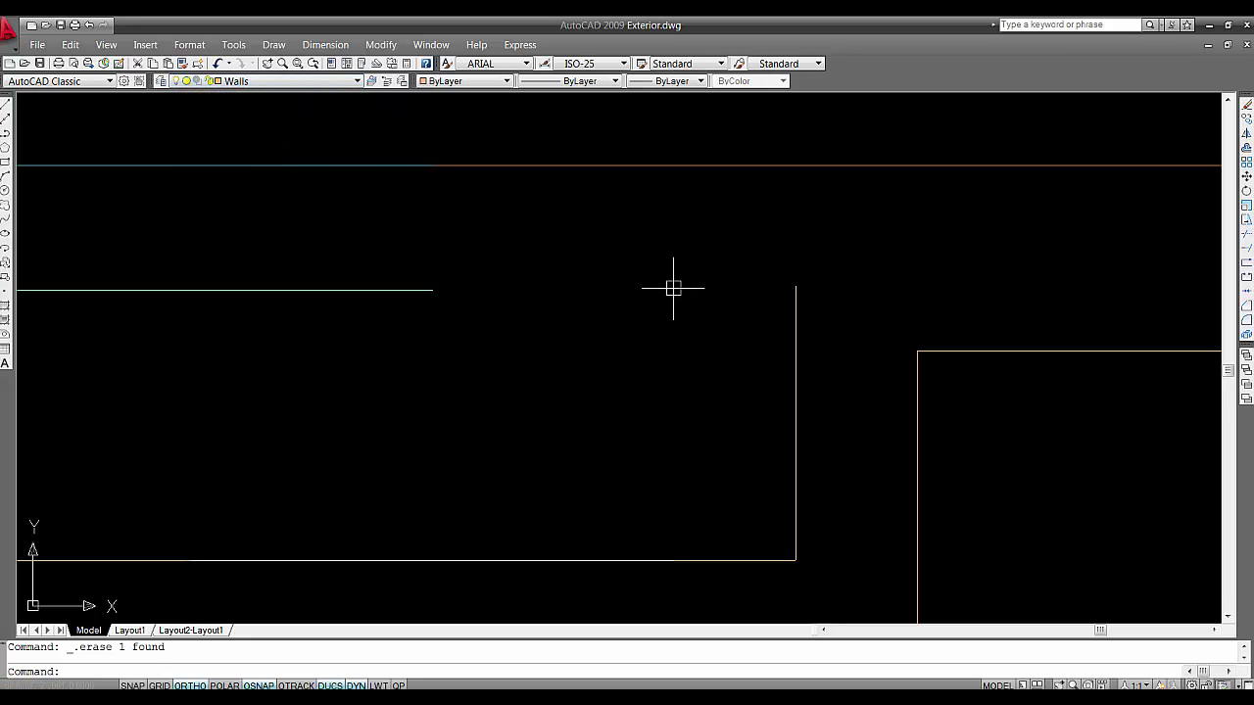
pyautogui.write('l')
pyautogui.press('Return')
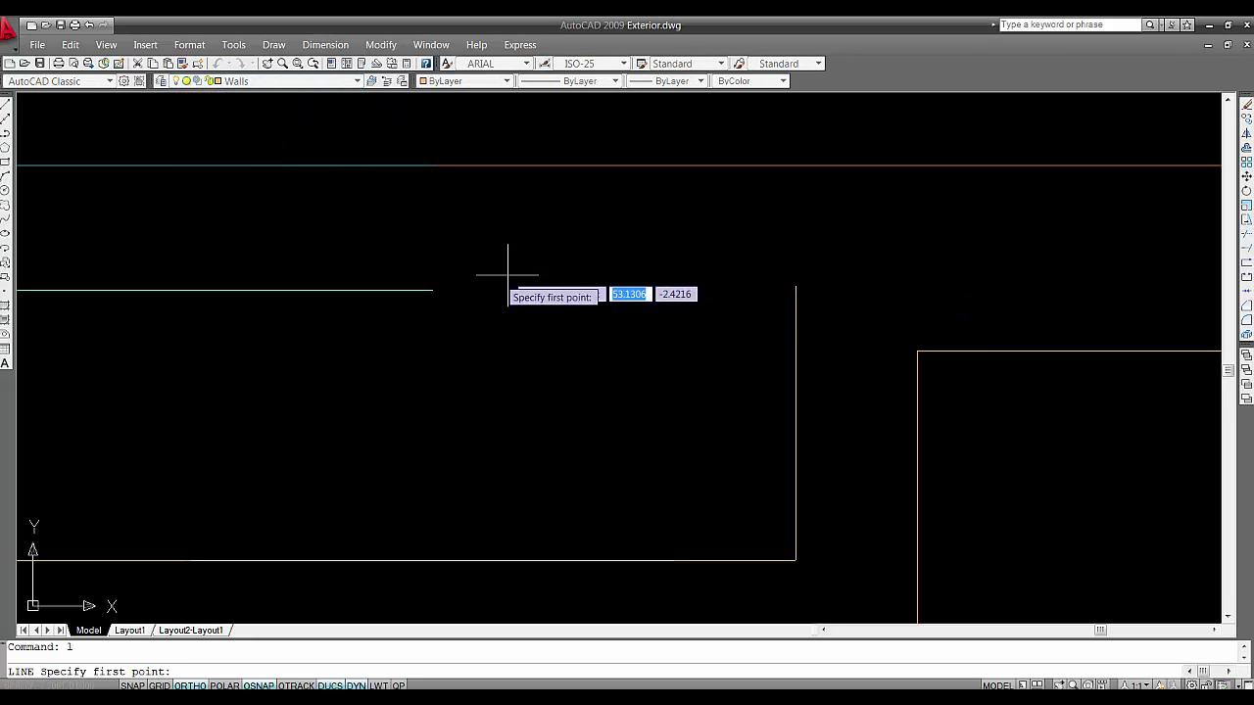
pyautogui.click(431, 290)
pyautogui.click(837, 289)
pyautogui.press('Escape')
# - Fillet the new line with the adjacent vertical wall line to close the shaft's corner
pyautogui.scroll(4, 814, 313)
pyautogui.moveTo(814, 313); pyautogui.dragTo(723, 310, button='middle')
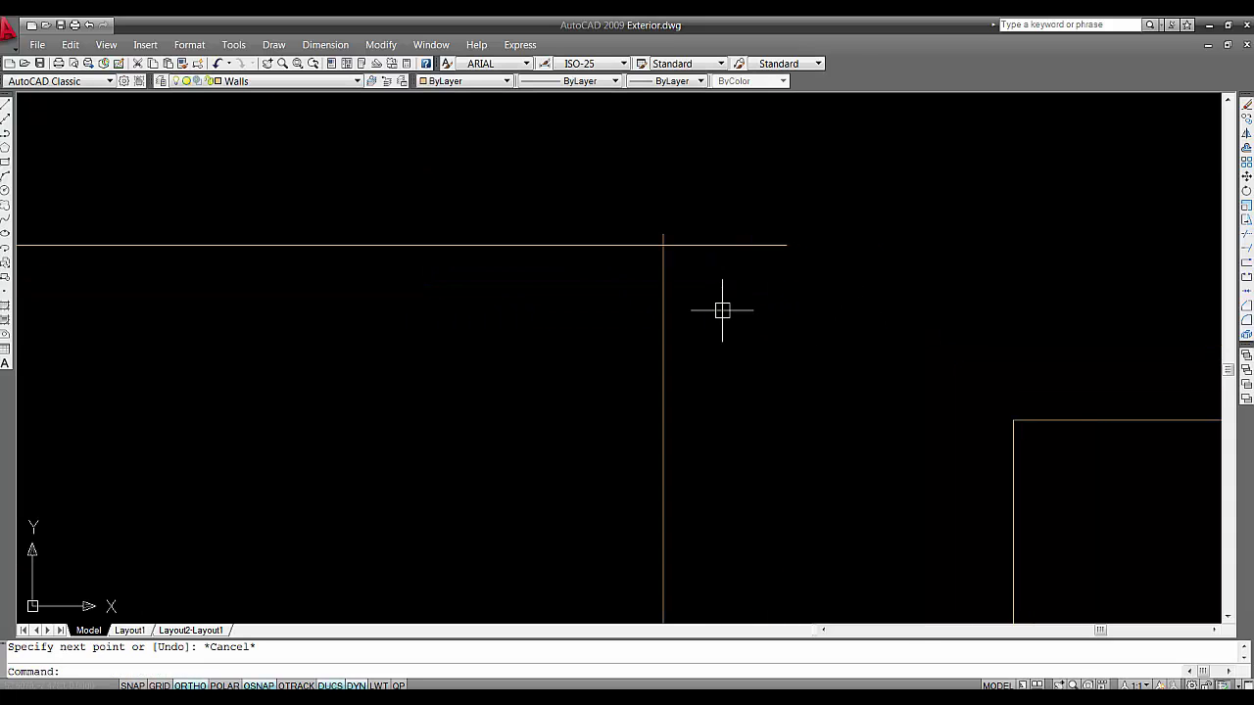
pyautogui.write('f')
pyautogui.press('Return')
pyautogui.click(635, 246)
pyautogui.click(659, 264)
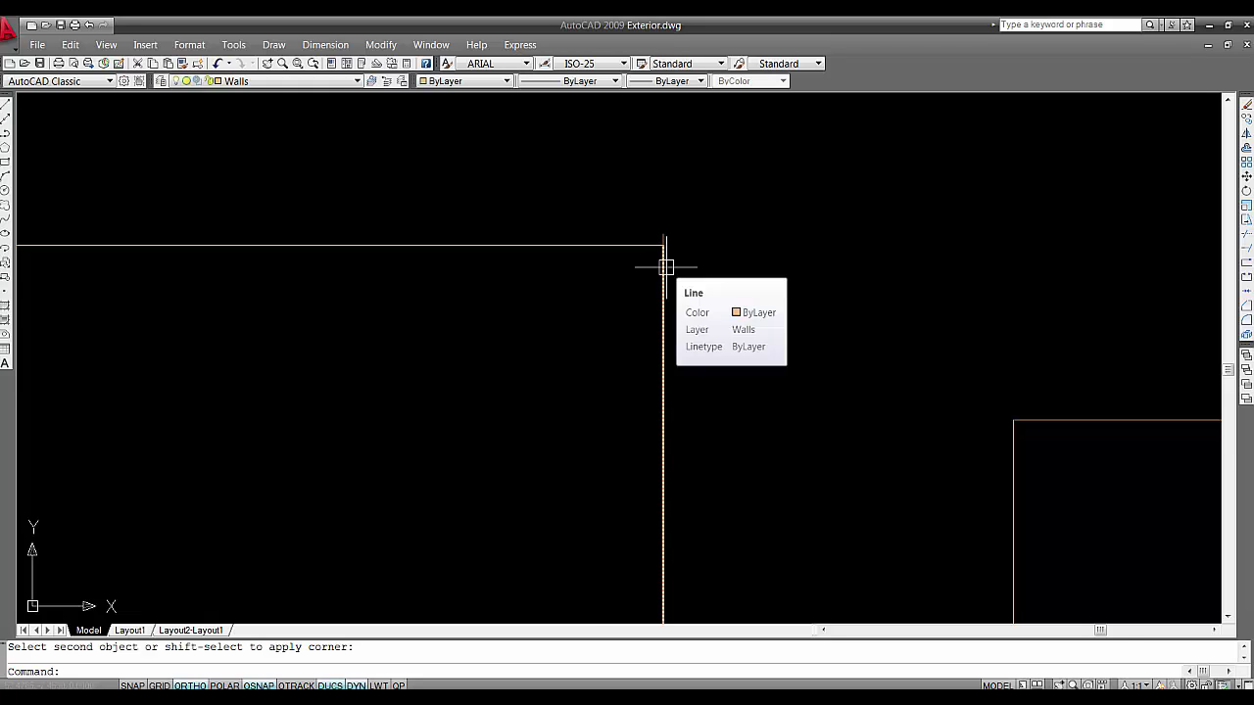
pyautogui.press('Escape')
pyautogui.scroll(-5, 665, 267)
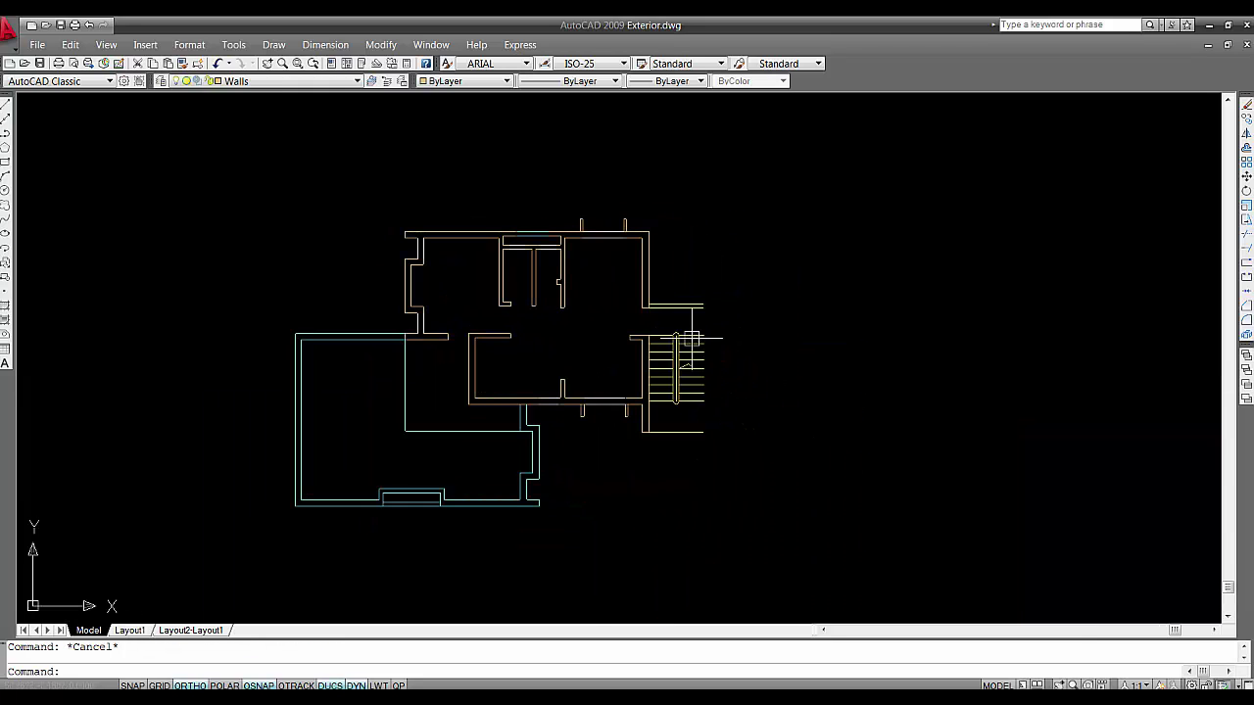
# - Mirror the left half of the plan about the vertical centreline of the staircase, keeping the source objects
pyautogui.moveTo(689, 338); pyautogui.dragTo(688, 323, button='middle')
pyautogui.write('mi')
pyautogui.press('Return')
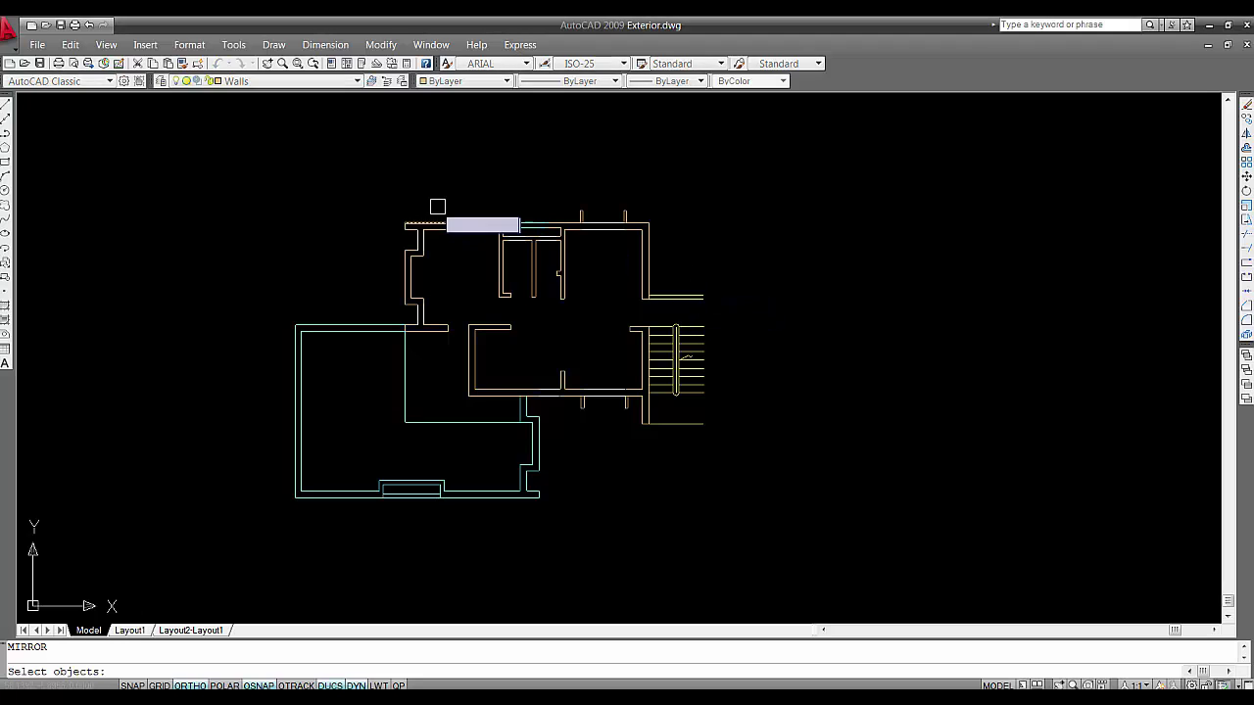
pyautogui.click(240, 149)
pyautogui.click(655, 546)
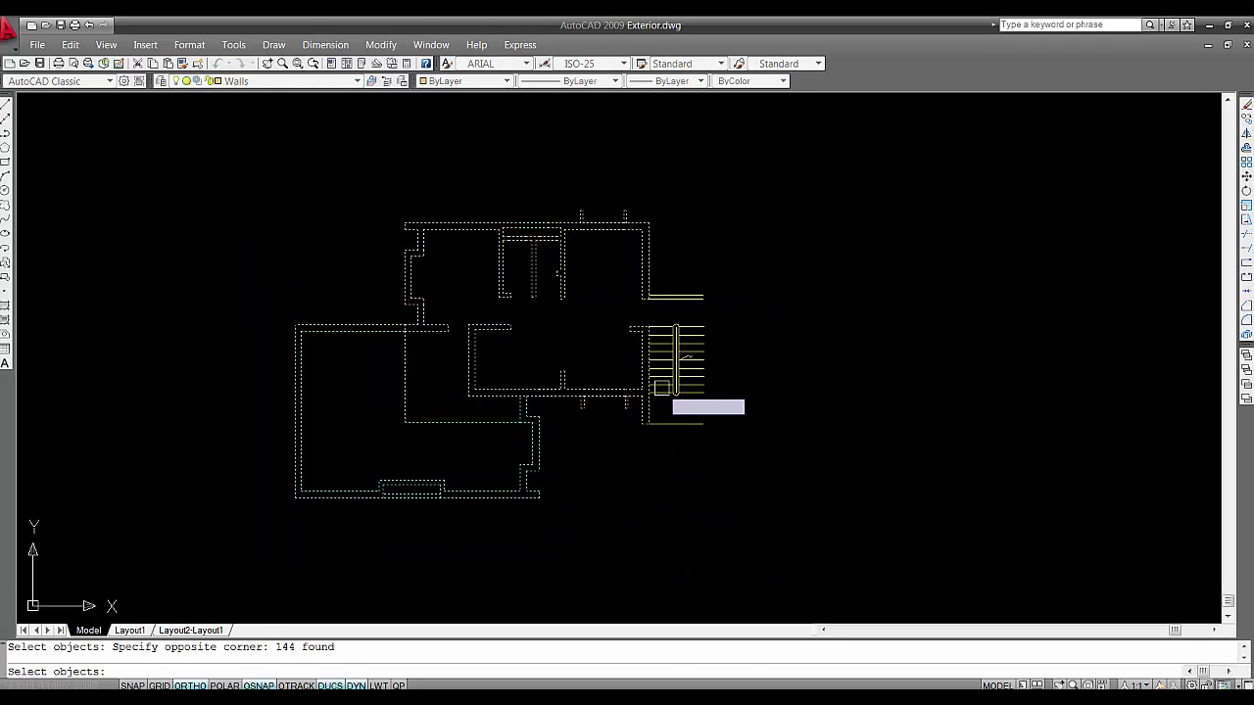
pyautogui.scroll(5, 686, 343)
pyautogui.click(721, 340)
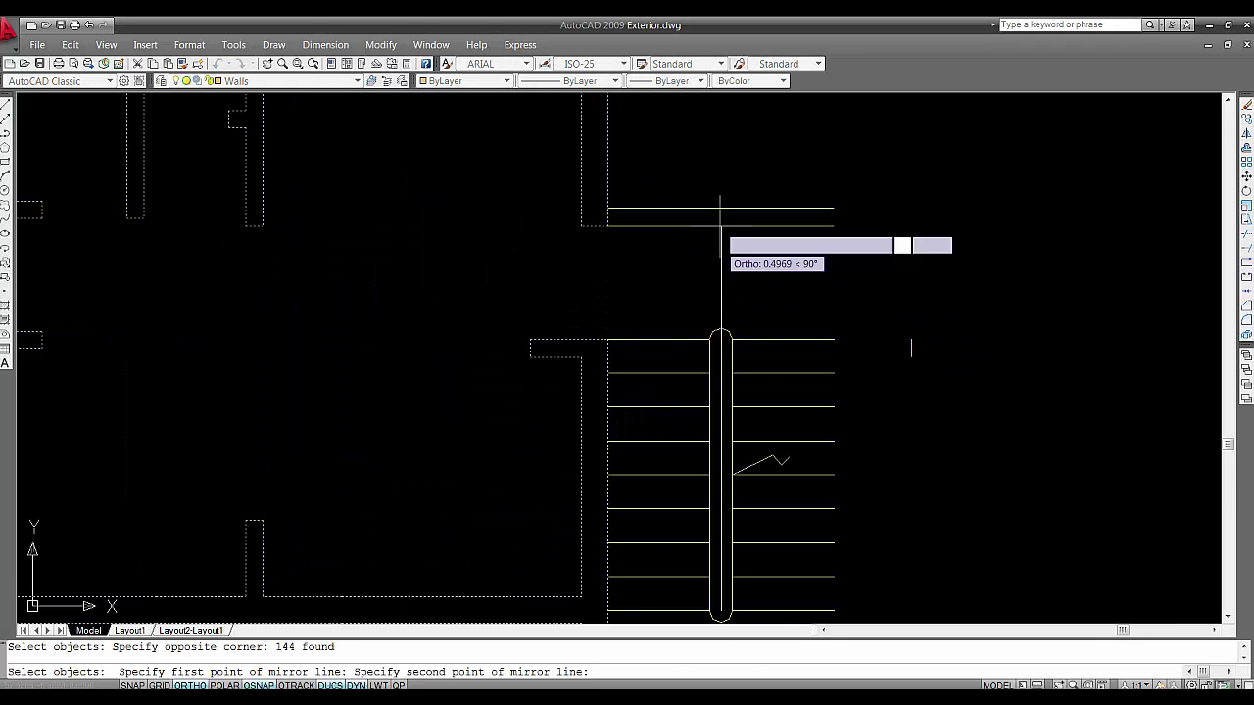
pyautogui.click(722, 166)
pyautogui.press('Return')
pyautogui.scroll(-2, 787, 298)
pyautogui.moveTo(849, 286); pyautogui.dragTo(724, 308, button='middle')
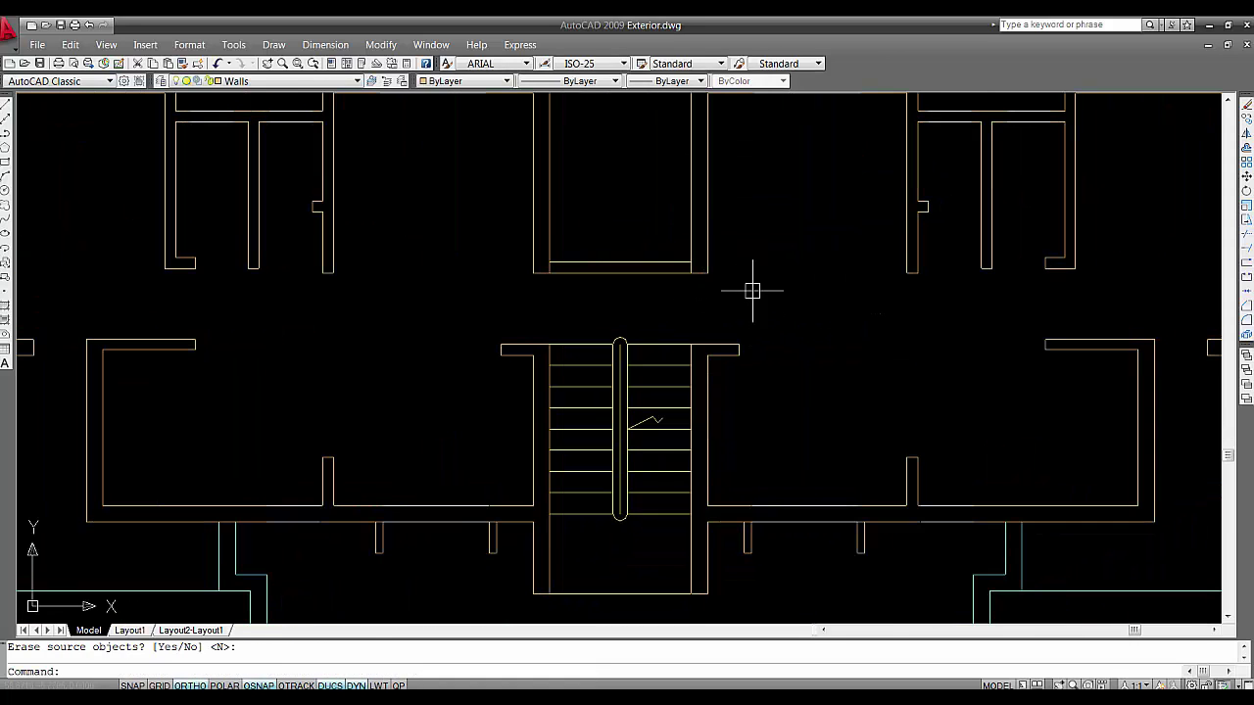
# - Trim the wall lines crossing the junctions between the side walls and the short cross wall above the staircase
pyautogui.moveTo(795, 276); pyautogui.dragTo(682, 332, button='middle')
pyautogui.write('lr')
pyautogui.press('Return')
pyautogui.click(683, 350)
pyautogui.click(405, 265)
pyautogui.press('Return')
pyautogui.scroll(5, 466, 332)
pyautogui.click(420, 306)
pyautogui.click(350, 289)
pyautogui.click(934, 302)
pyautogui.press('Escape')
pyautogui.scroll(-5, 829, 354)
pyautogui.moveTo(765, 368); pyautogui.dragTo(502, 287, button='middle')
# - Create a layer named 3d_wall_first, make it current and set its color to 50
pyautogui.write('la')
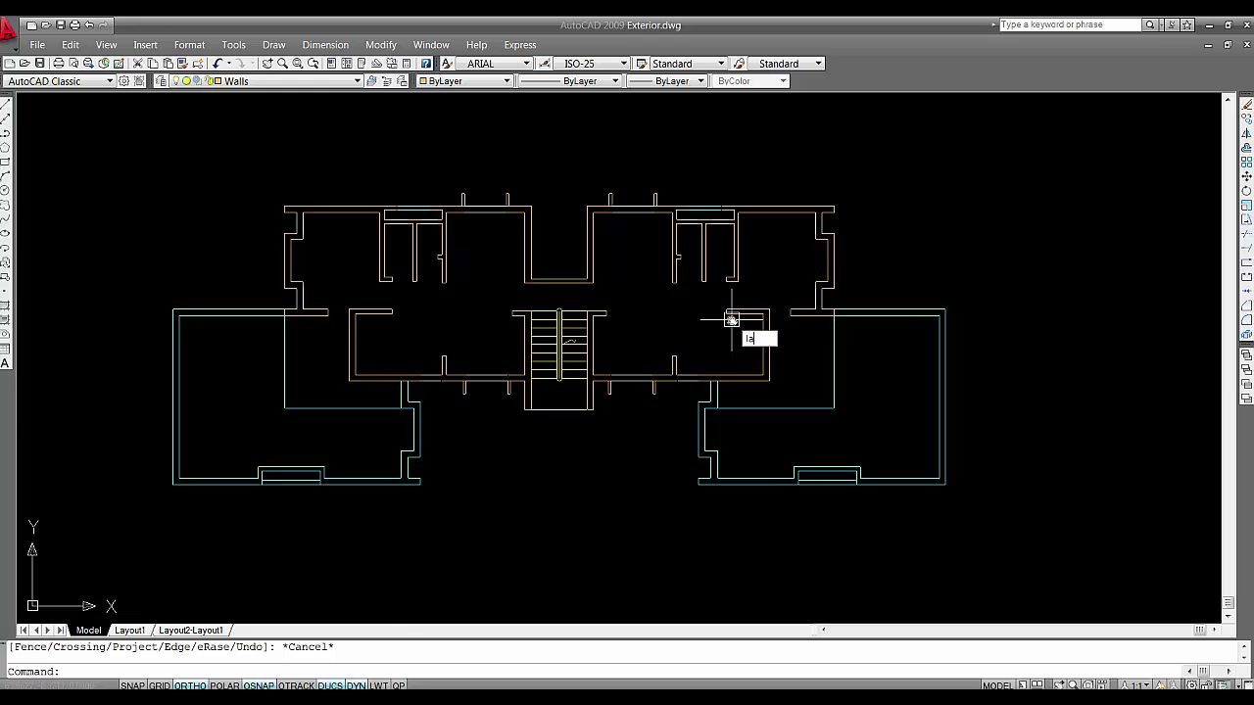
pyautogui.press('Return')
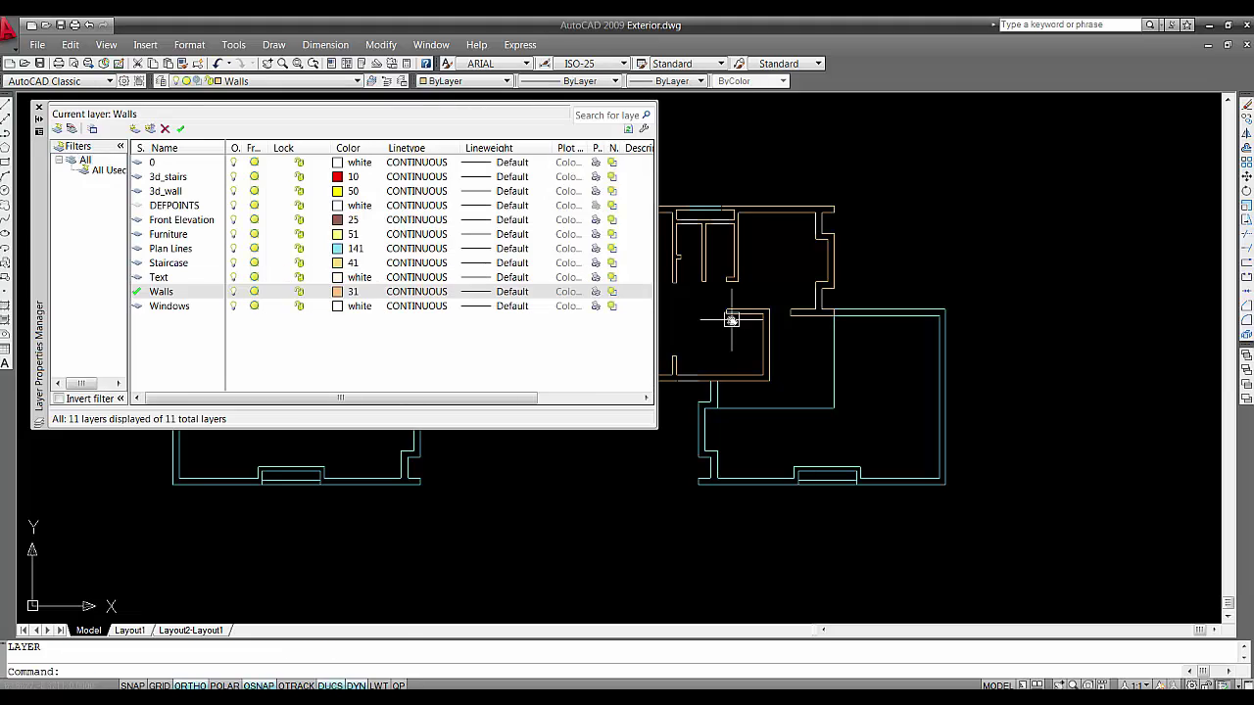
pyautogui.click(134, 128)
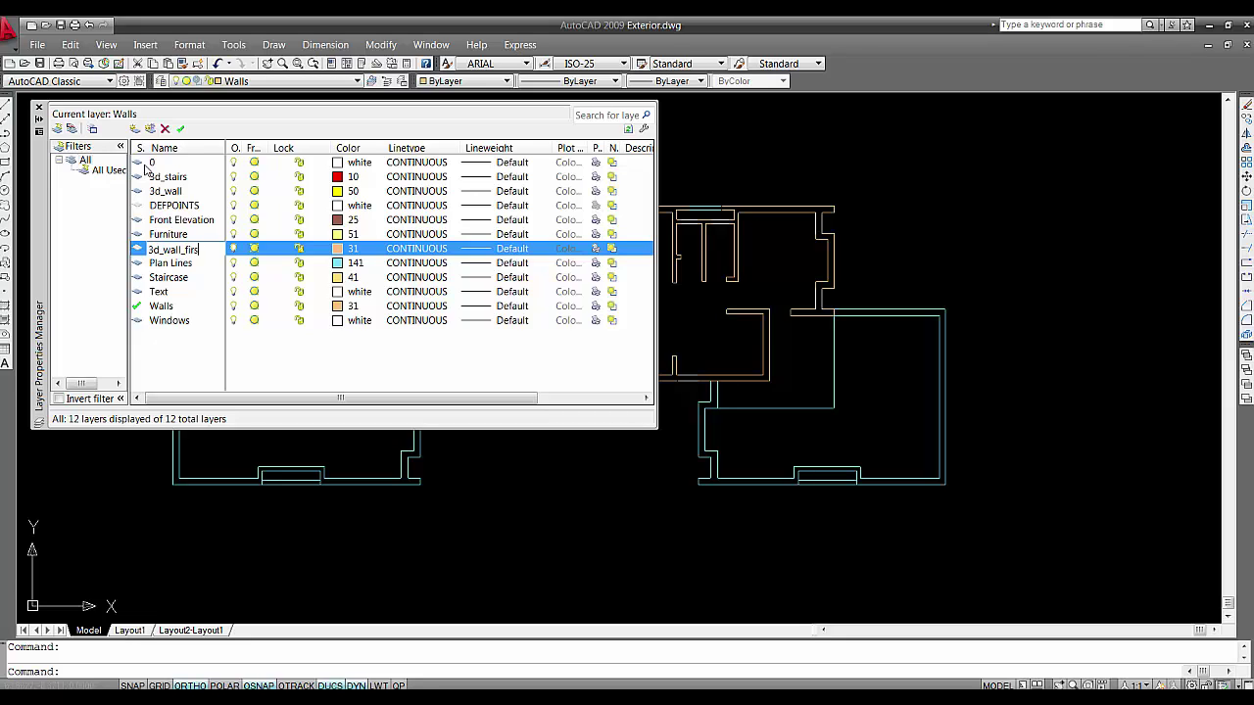
pyautogui.press('Return')
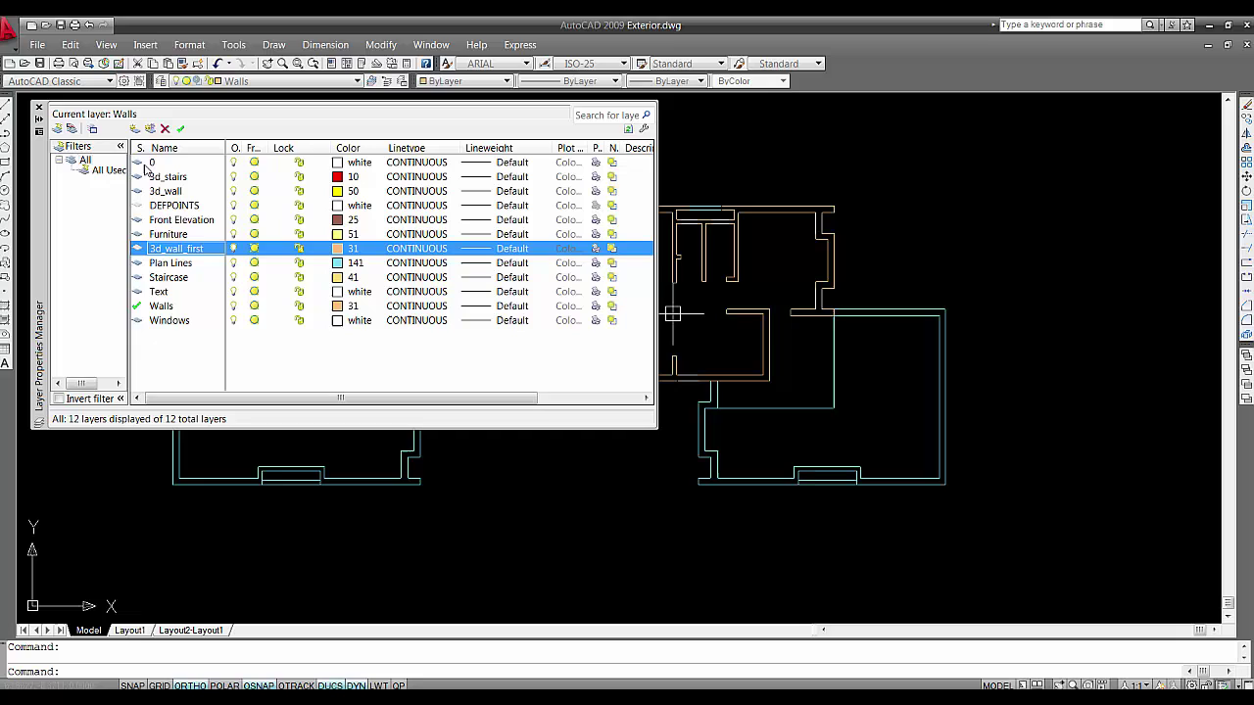
pyautogui.click(180, 129)
pyautogui.click(338, 205)
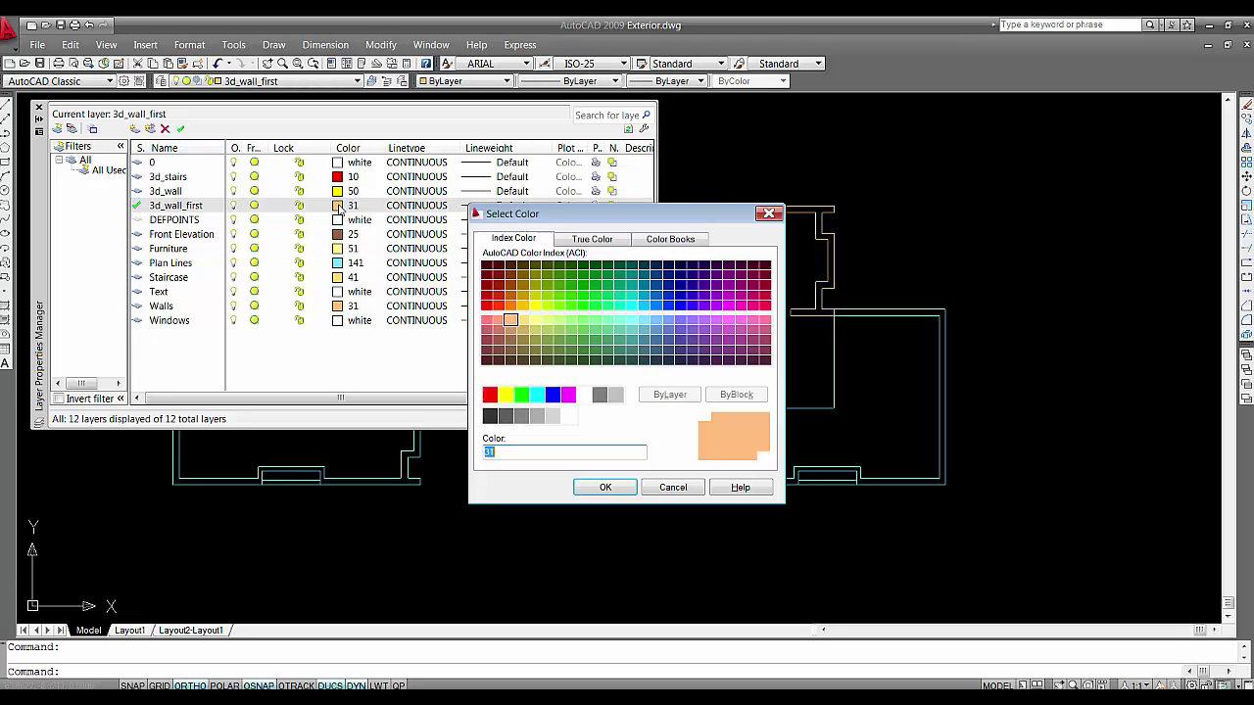
pyautogui.click(534, 305)
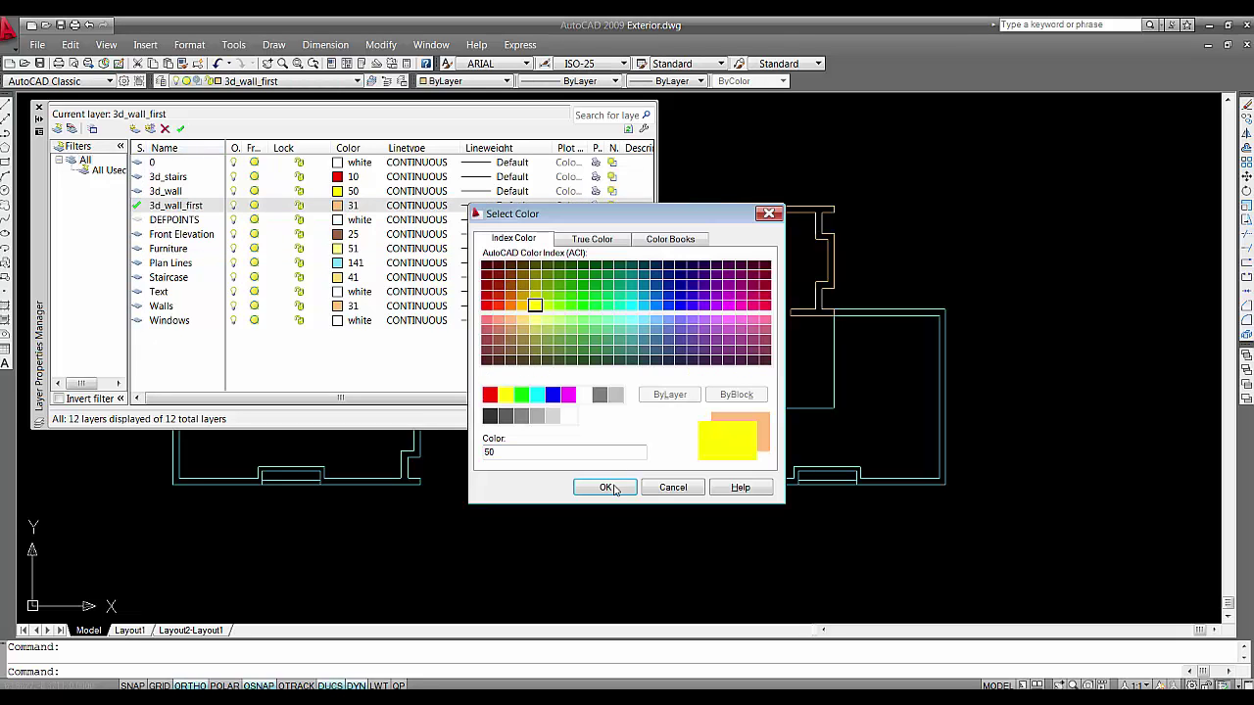
pyautogui.click(605, 488)
pyautogui.click(39, 113)
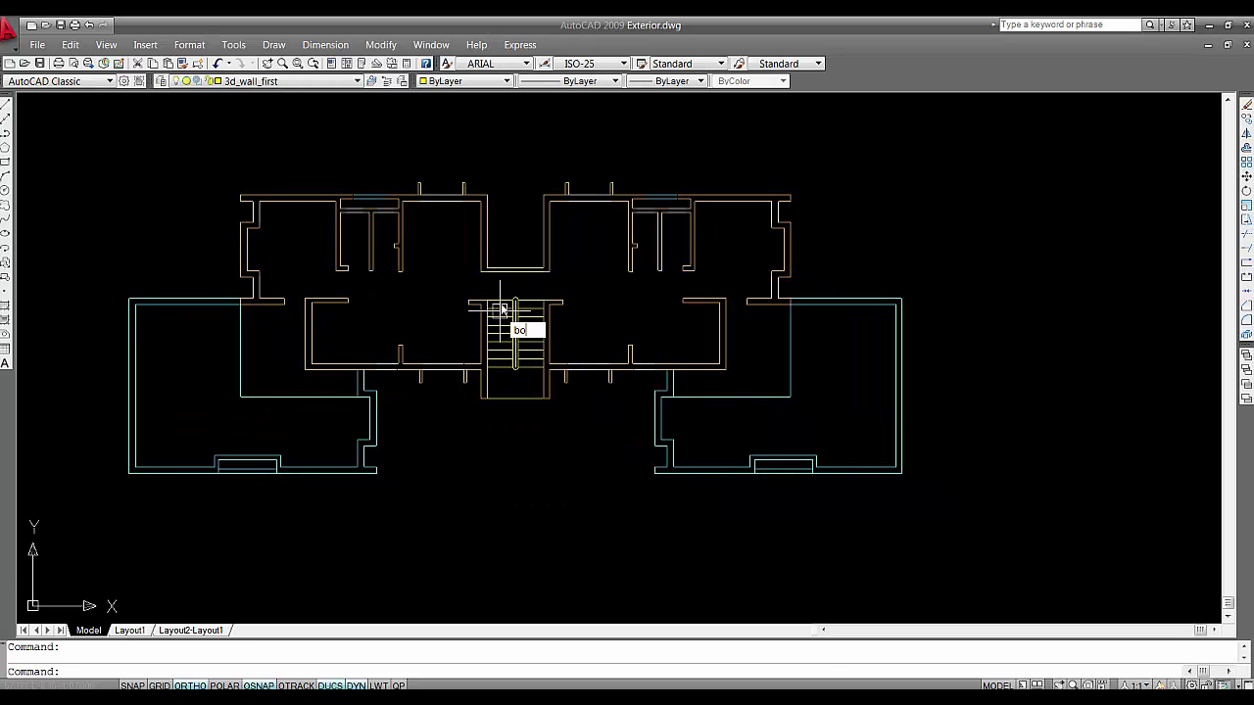
# - Create boundary polylines from points inside the upper walls and both lower wall runs beside the staircase
pyautogui.write('bo')
pyautogui.press('Return')
pyautogui.click(645, 187)
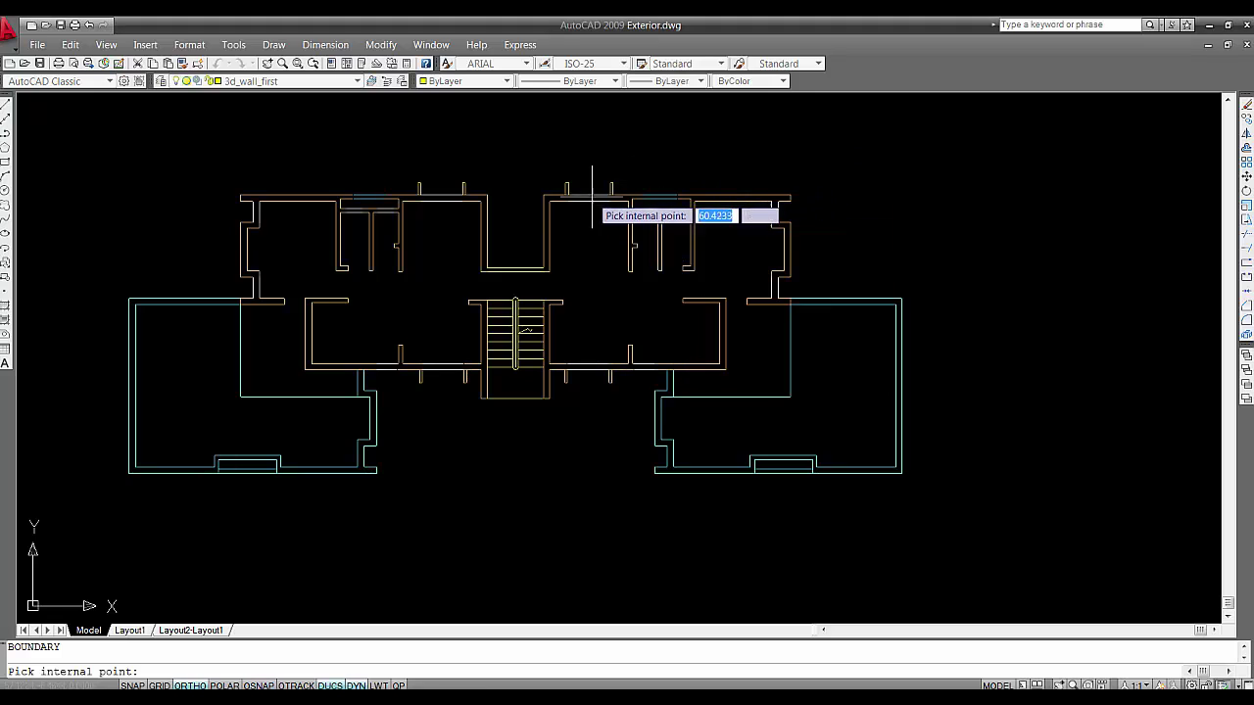
pyautogui.click(591, 201)
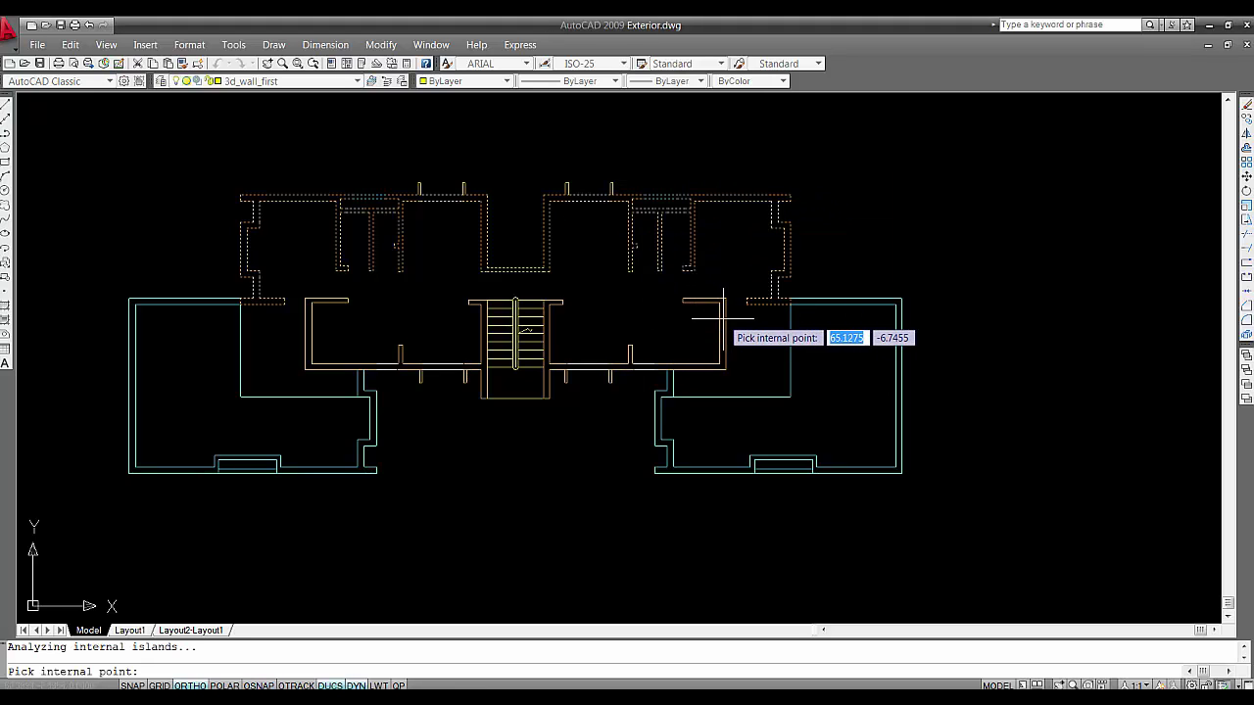
pyautogui.click(479, 360)
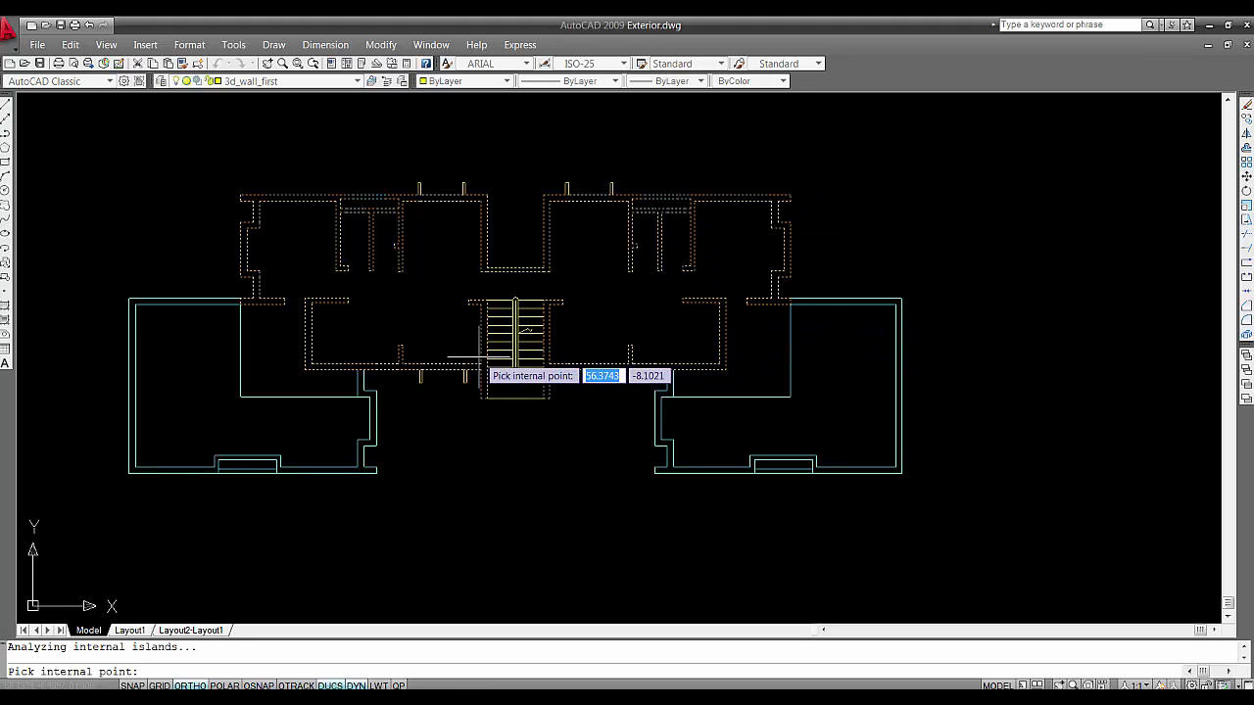
pyautogui.press('Return')
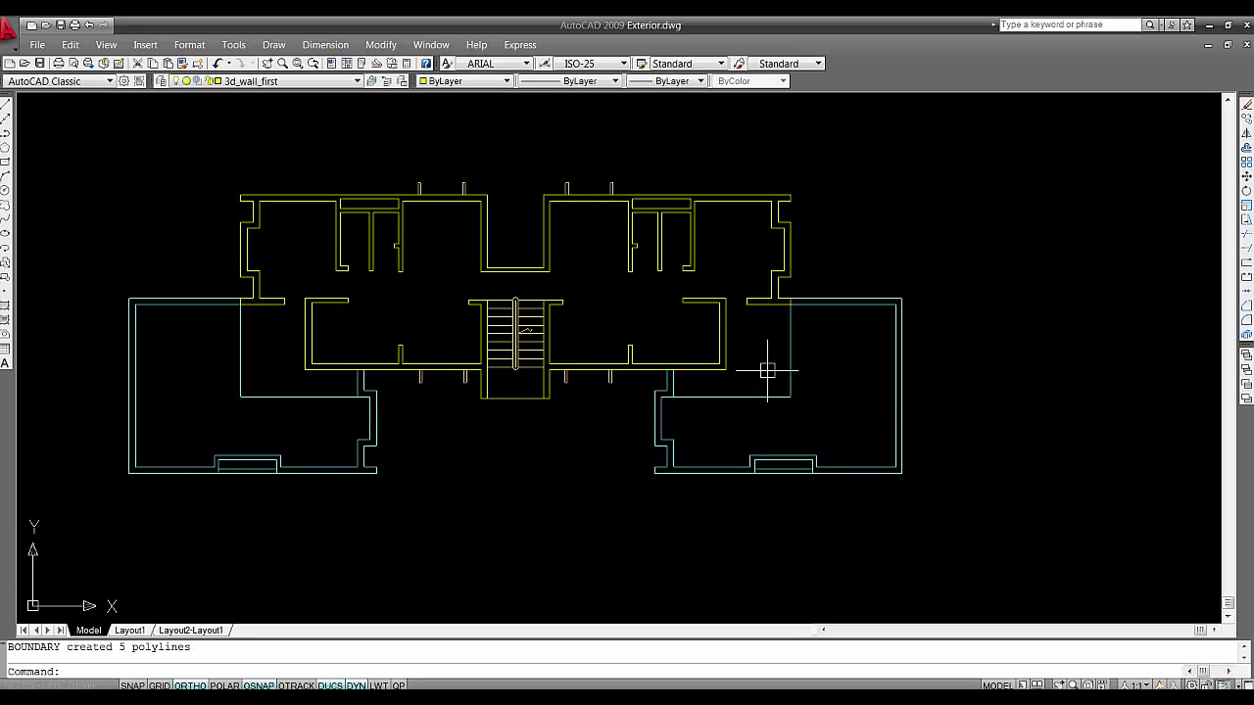
# - Create a layer named 3d_flooring_first, make it current and set its color to 130
pyautogui.write('la')
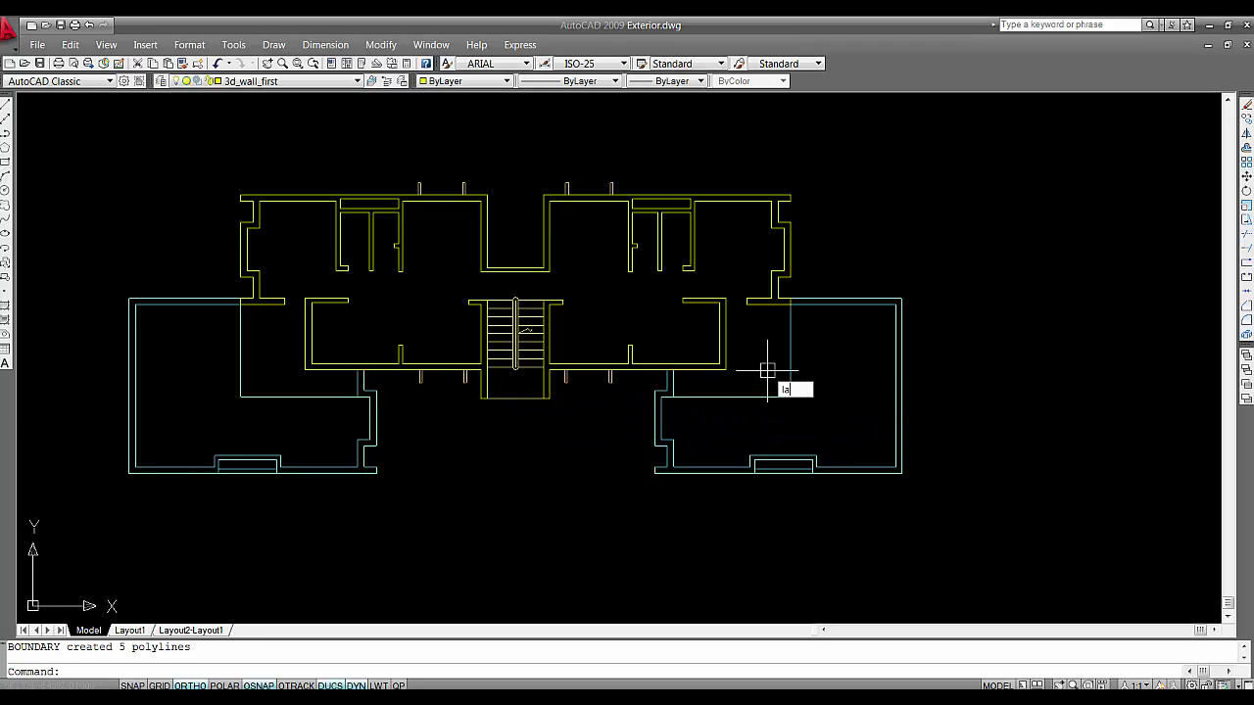
pyautogui.press('Return')
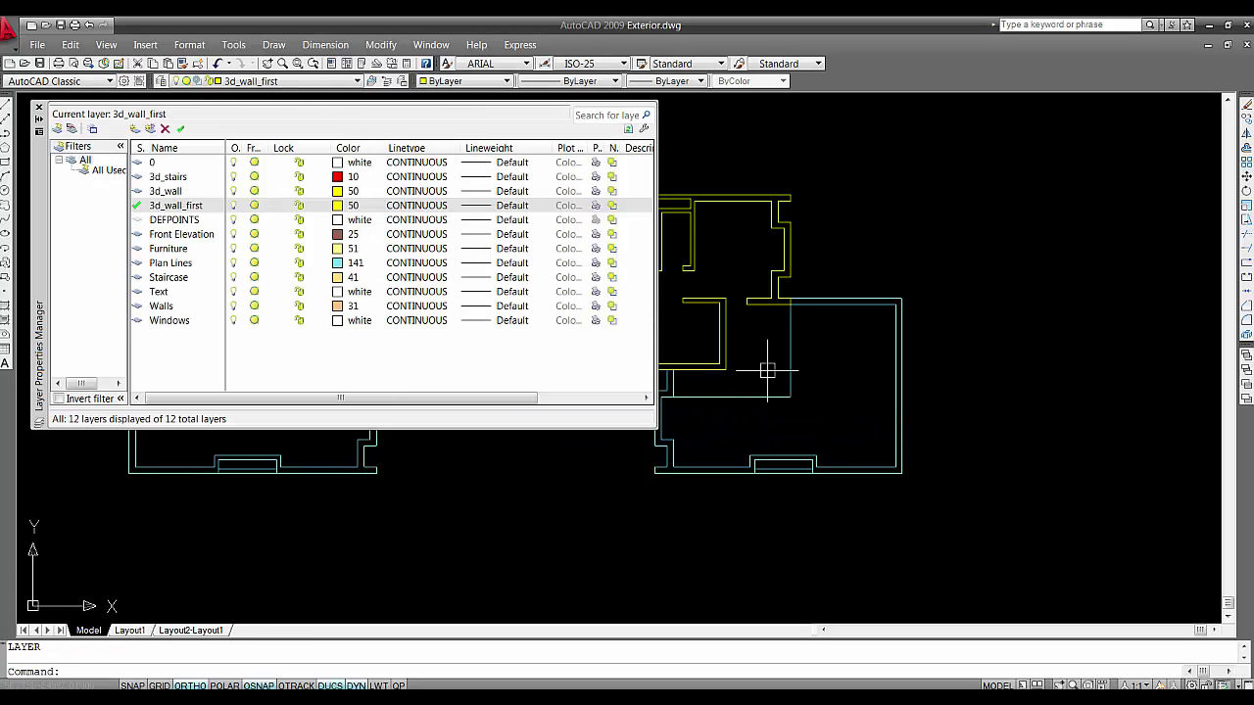
pyautogui.click(135, 129)
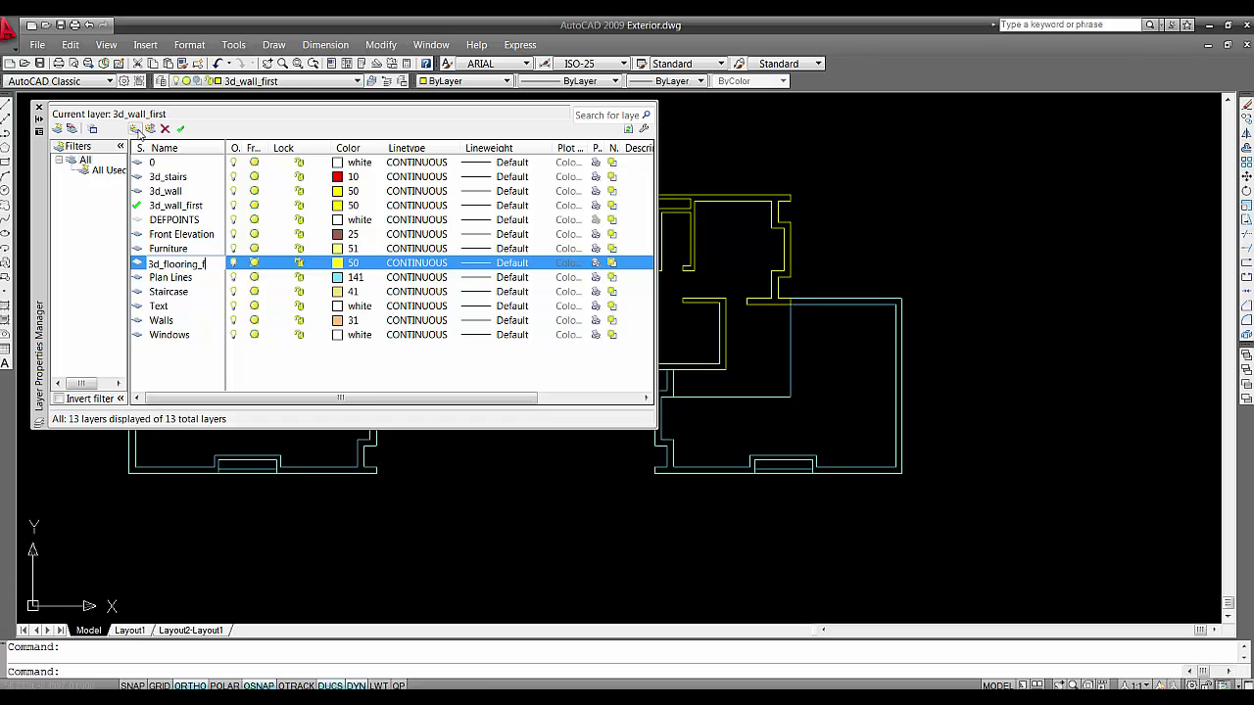
pyautogui.press('Return')
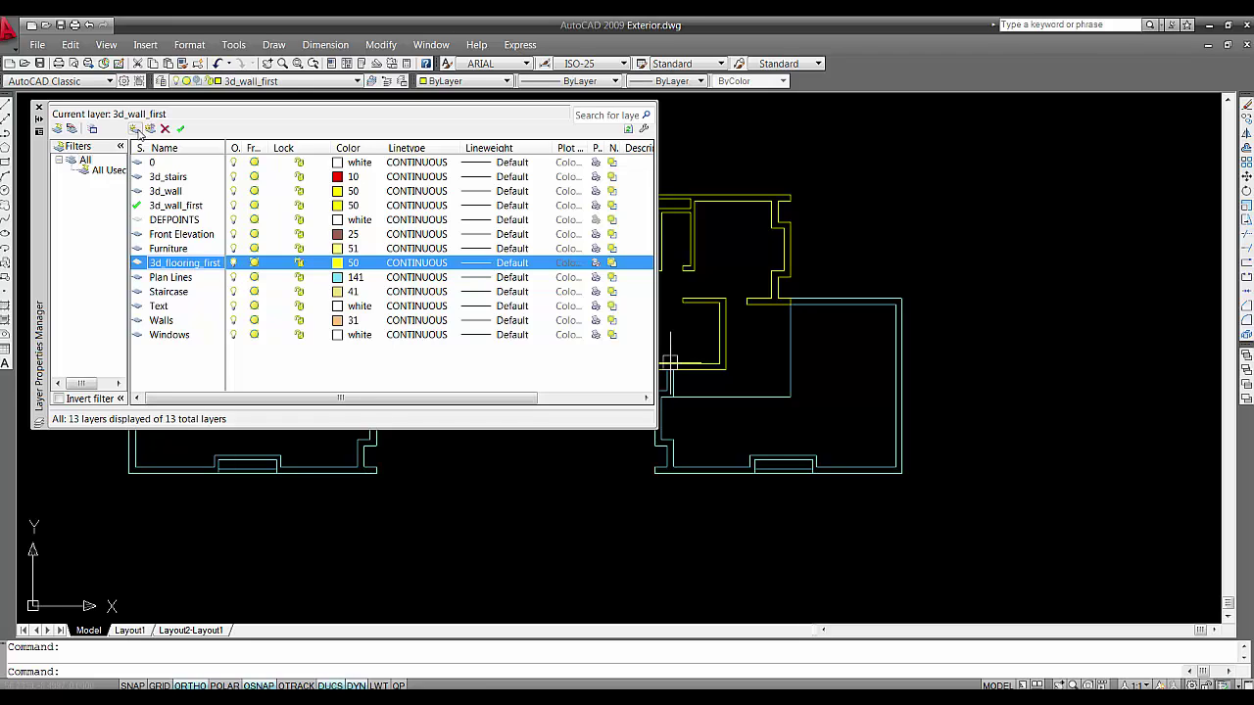
pyautogui.click(180, 129)
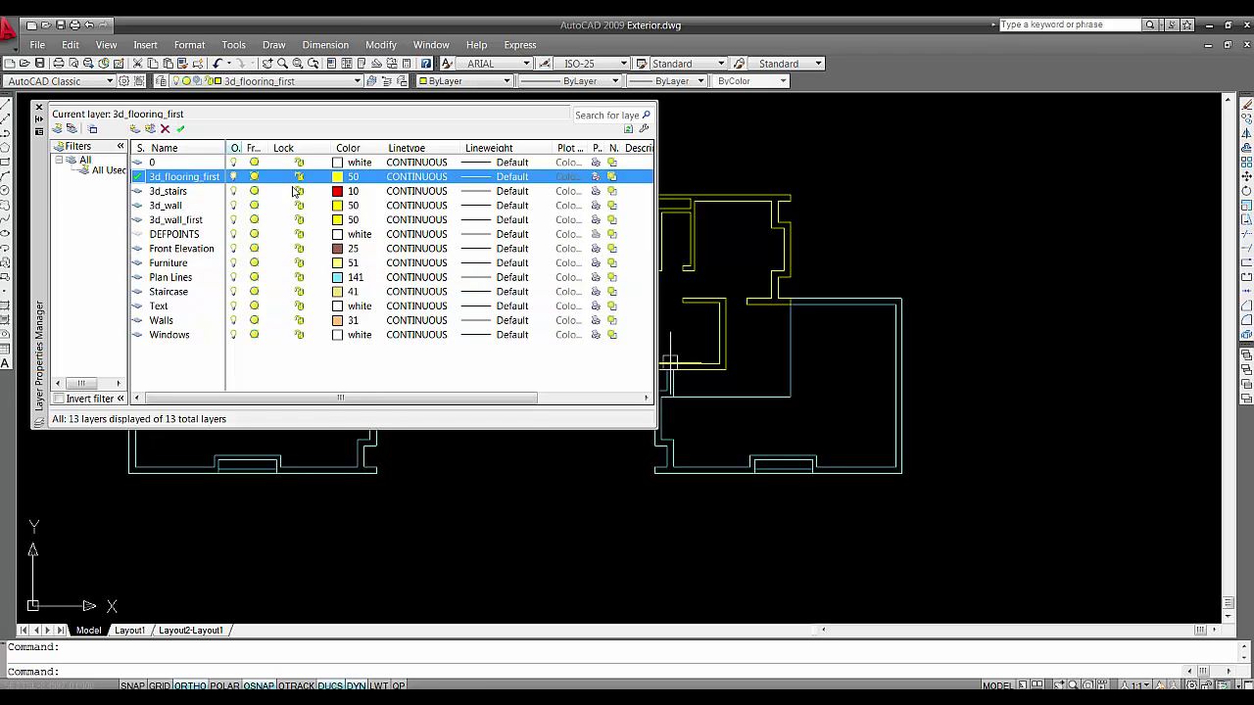
pyautogui.click(344, 177)
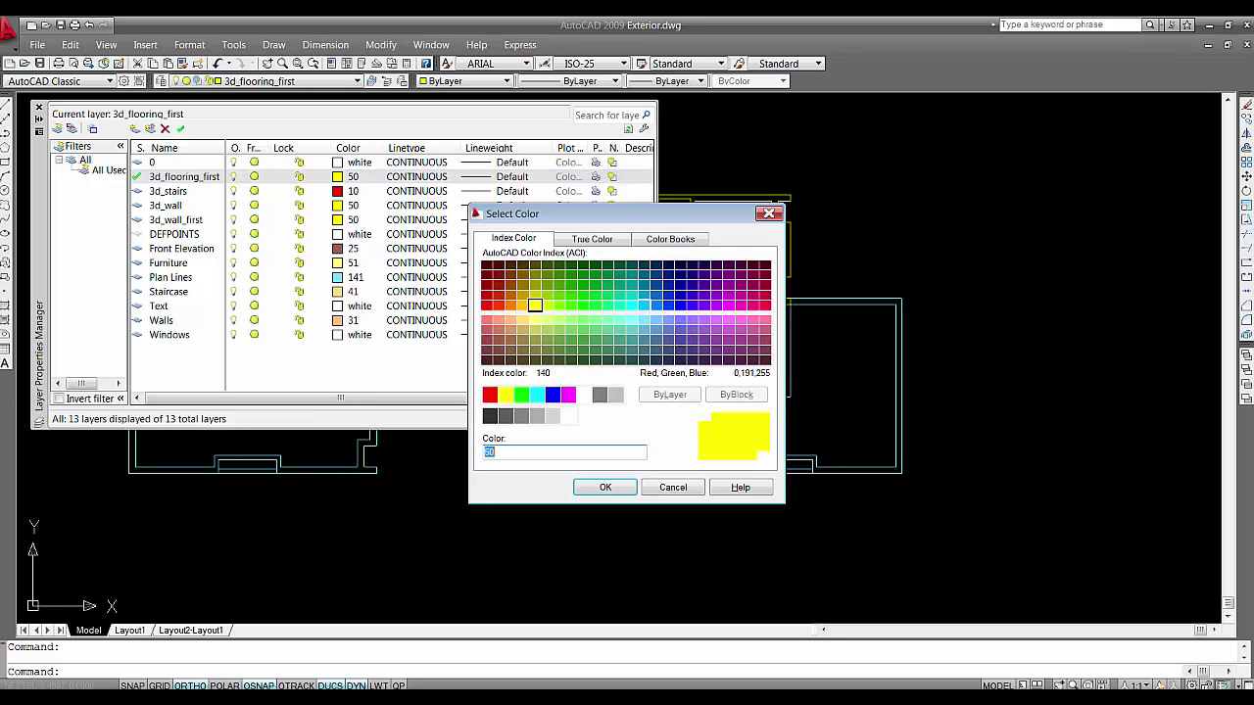
pyautogui.click(632, 304)
pyautogui.click(604, 487)
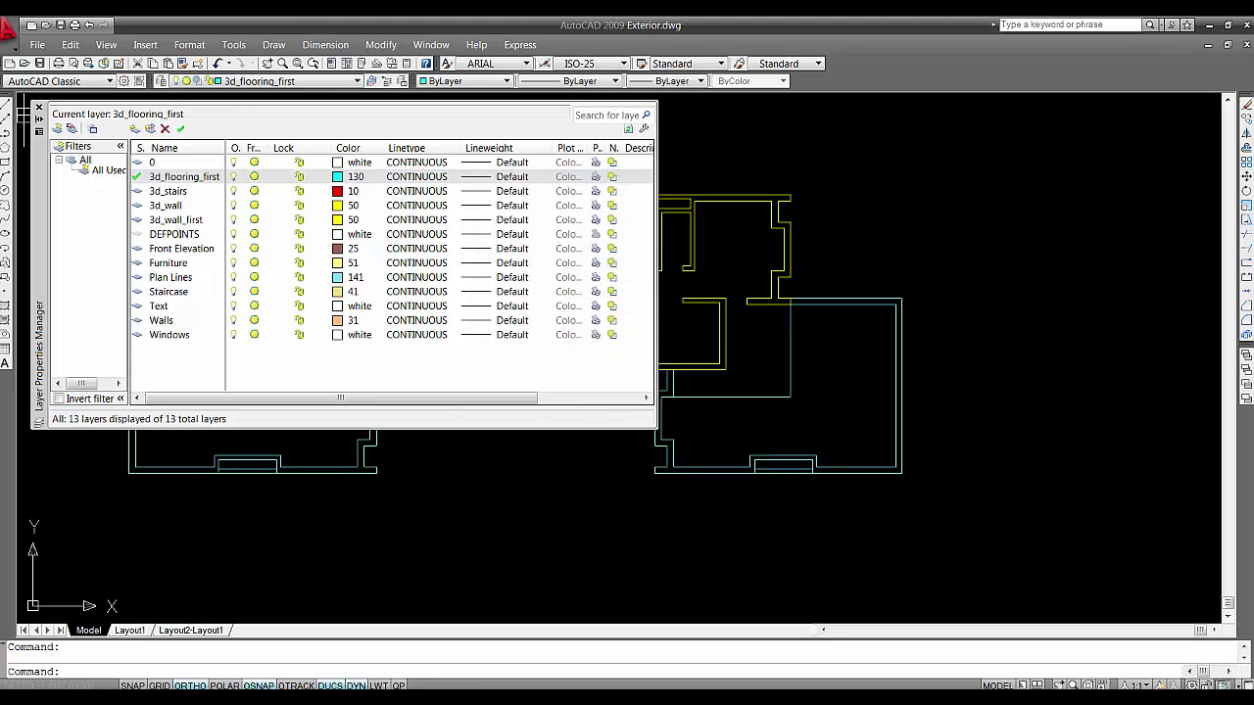
pyautogui.click(40, 108)
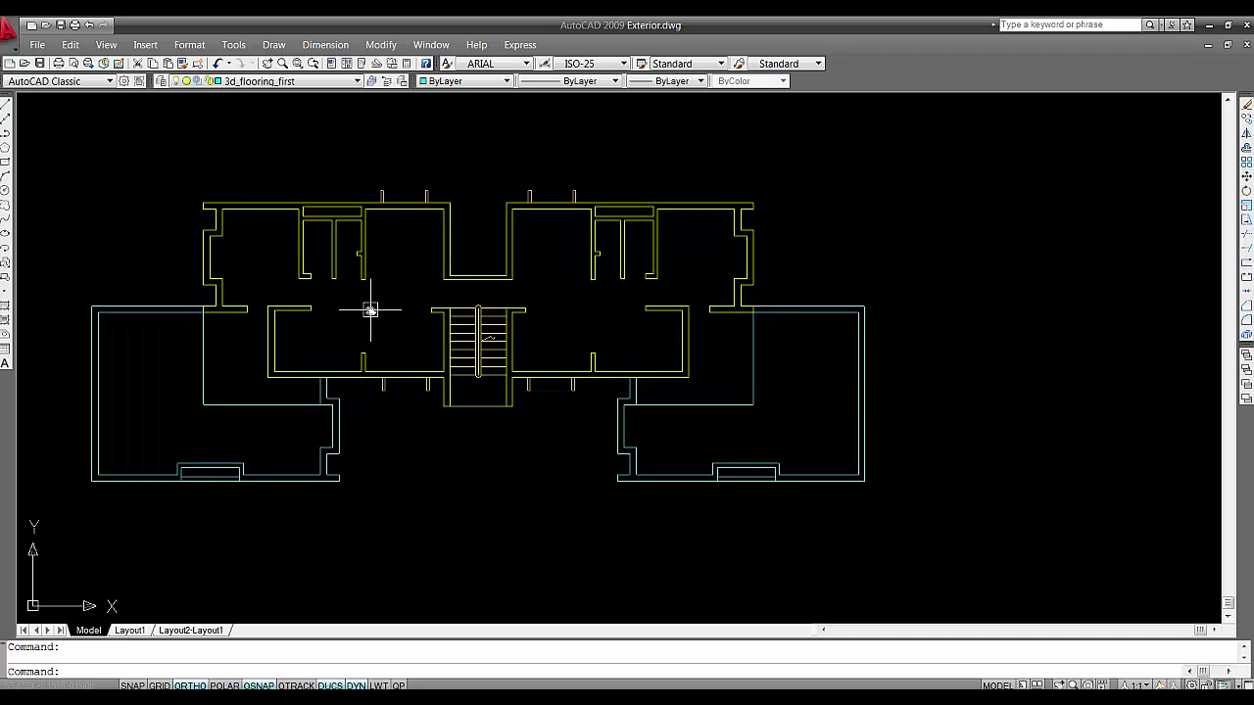
# - Create boundary polylines for the flooring from a point inside the plan's right-hand interior
pyautogui.write('bo')
pyautogui.press('Return')
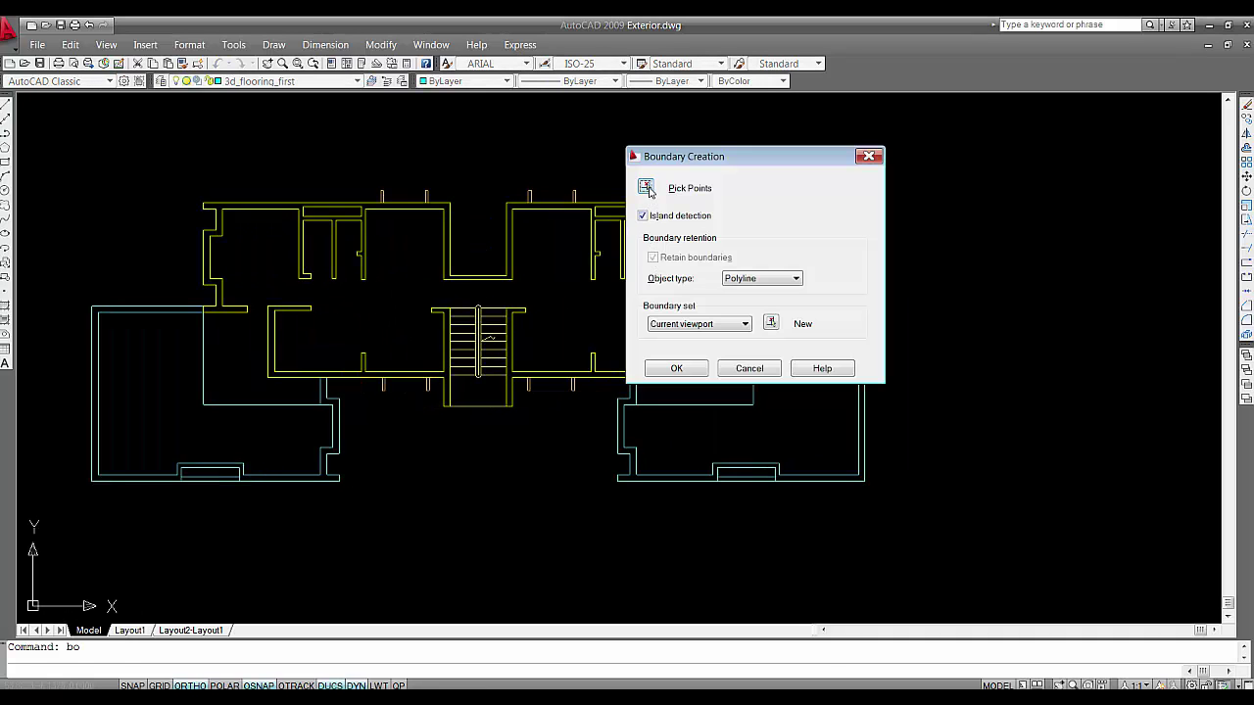
pyautogui.click(647, 188)
pyautogui.click(601, 321)
pyautogui.press('Return')
# - Make 3d_wall_first the current layer and turn off all other layers
pyautogui.write('la')
pyautogui.press('Return')
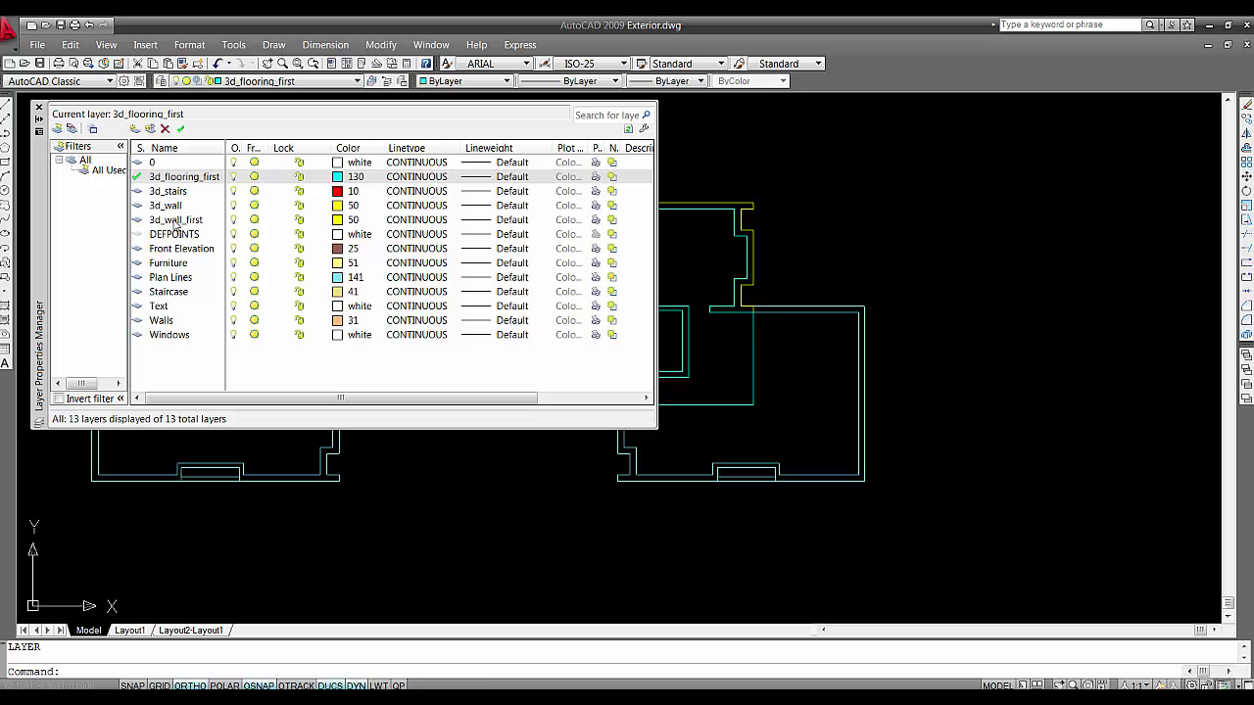
pyautogui.click(177, 222)
pyautogui.click(180, 129)
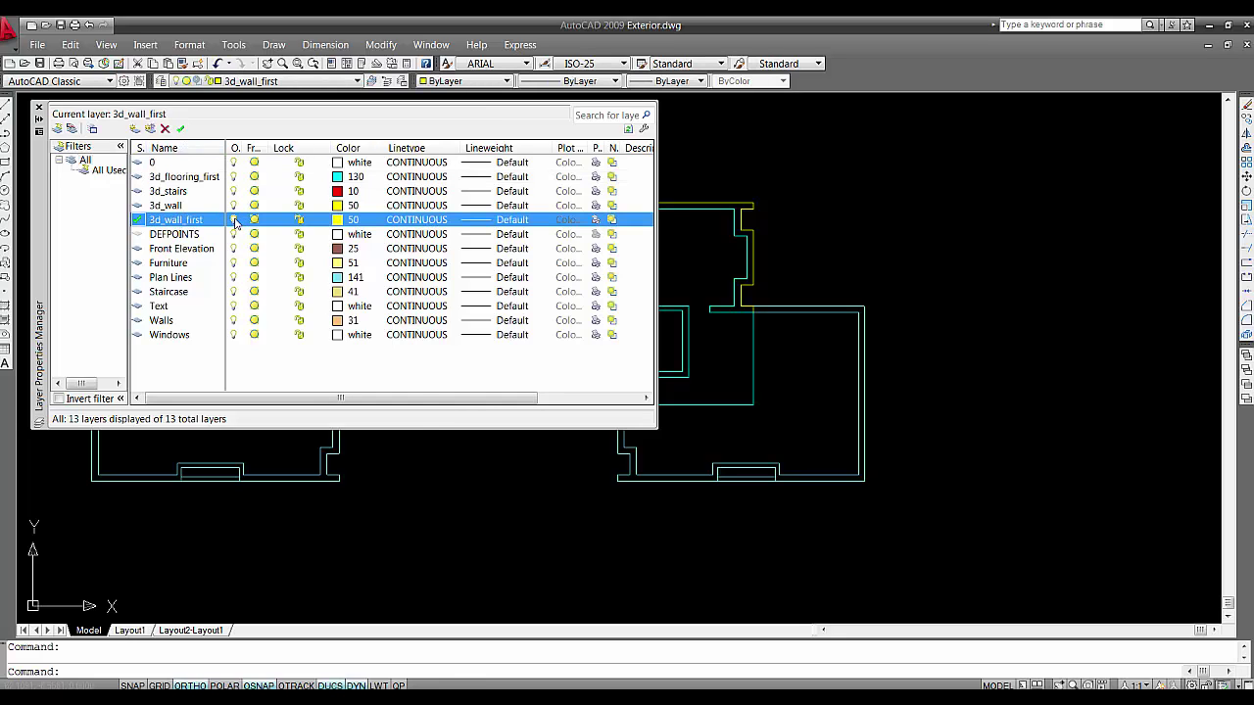
pyautogui.rightClick(198, 221)
pyautogui.click(257, 484)
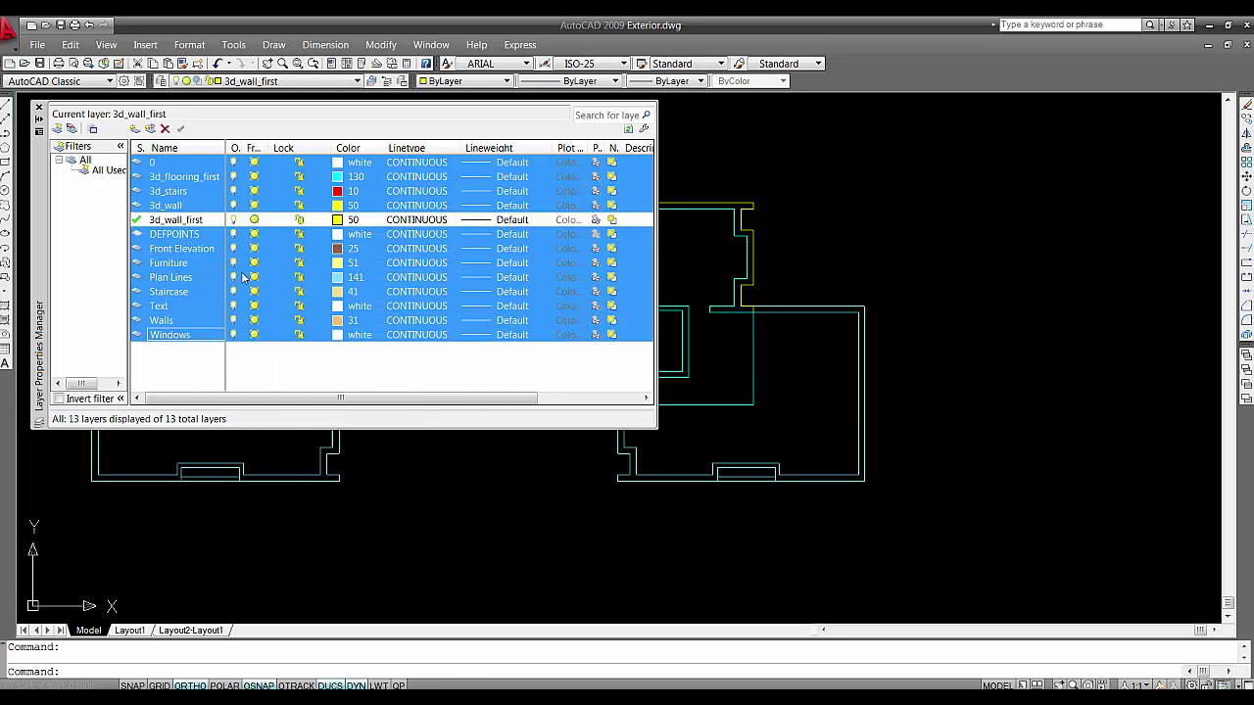
pyautogui.click(234, 235)
pyautogui.click(39, 109)
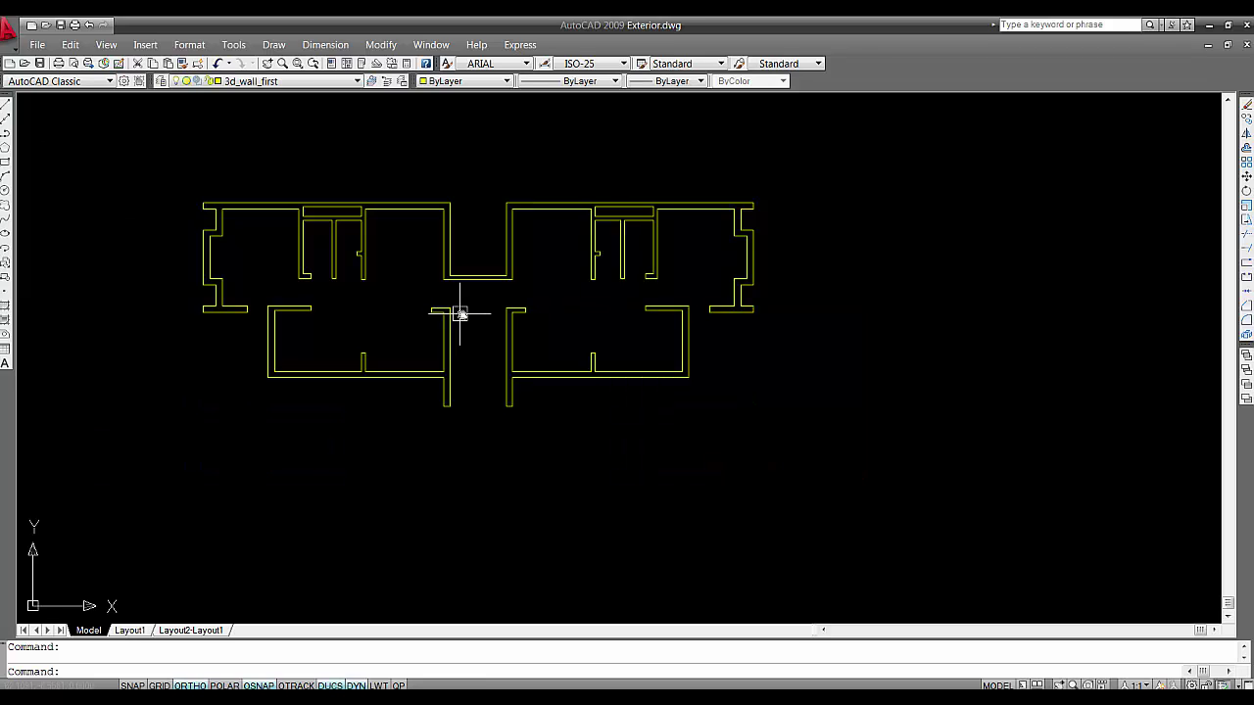
pyautogui.moveTo(476, 316); pyautogui.dragTo(532, 313, button='middle')
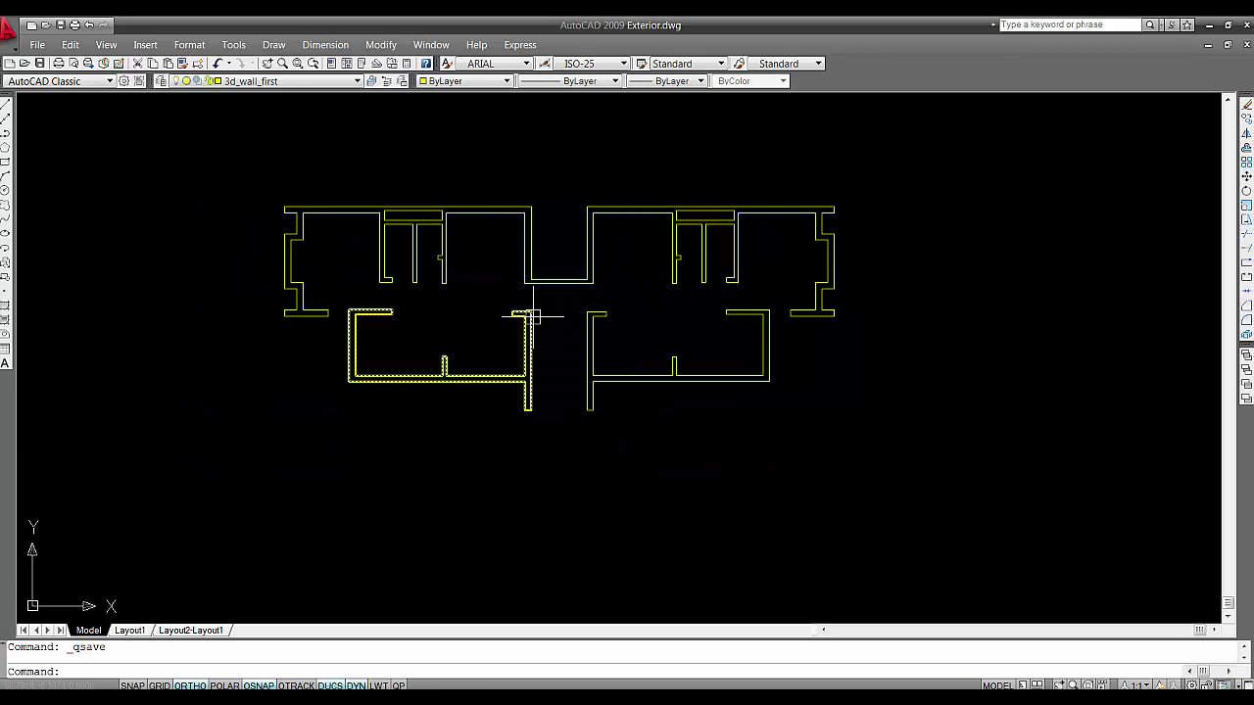
# - Switch to 3ds Max, import the AutoCAD drawing's 3d_wall_first outline and select the imported shape
pyautogui.hotkey('alt', 'Tab')
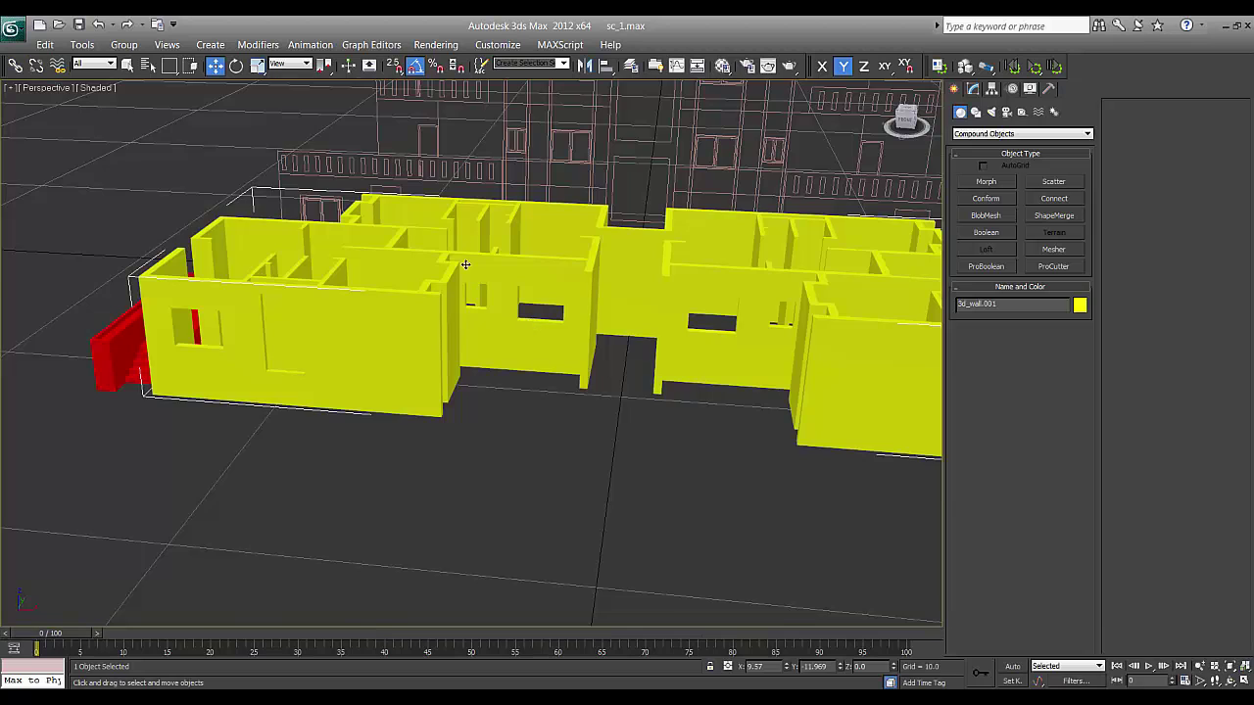
pyautogui.moveTo(466, 264); pyautogui.dragTo(419, 299, button='middle')
pyautogui.scroll(-3, 467, 267)
pyautogui.hotkey('ctrl', 'i')
pyautogui.click(31, 139)
pyautogui.press('Return')
pyautogui.press('Return')
pyautogui.click(641, 386)
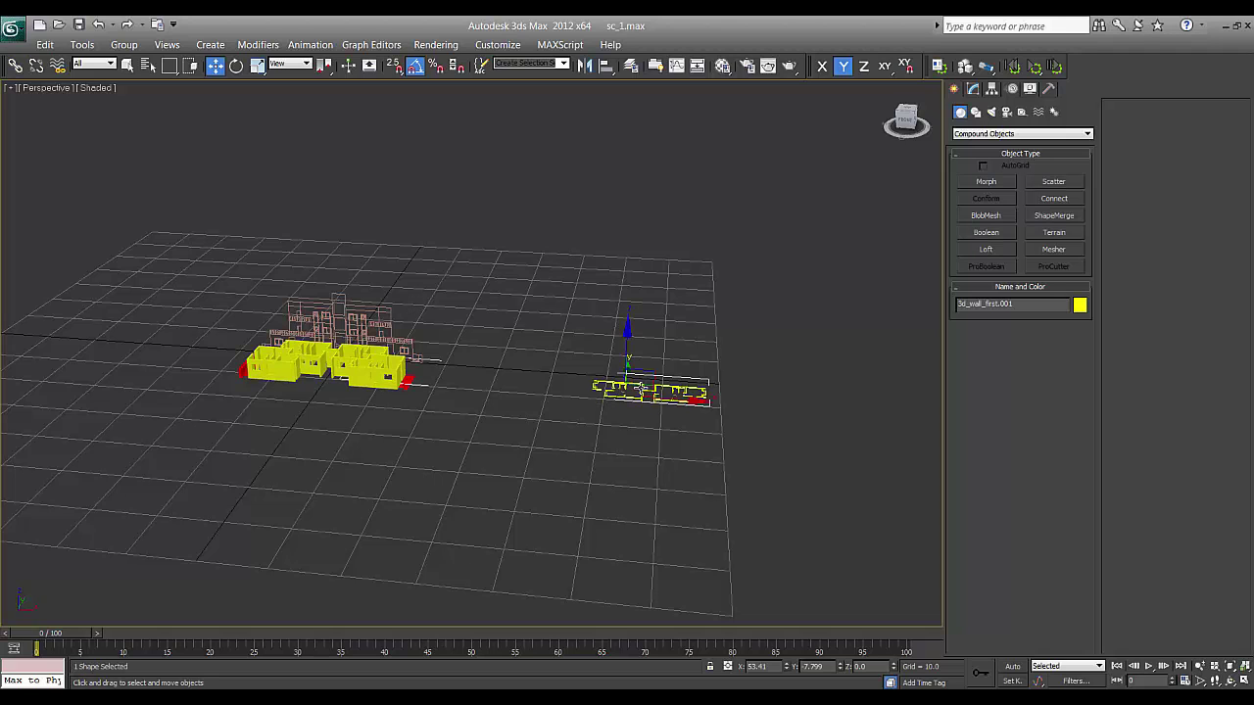
# - Move the imported wall outline along X in the top view until it lies close to the existing ground-floor walls
pyautogui.press('t')
pyautogui.press('z')
pyautogui.scroll(-2, 596, 402)
pyautogui.moveTo(670, 399); pyautogui.dragTo(745, 400, button='middle')
pyautogui.moveTo(747, 389); pyautogui.dragTo(438, 389)
pyautogui.scroll(3, 438, 389)
pyautogui.moveTo(468, 355); pyautogui.dragTo(817, 297, button='middle')
pyautogui.moveTo(597, 302); pyautogui.dragTo(596, 284, button='middle')
# - Snap the wall outline's upper-right corner horizontally onto the matching corner of the existing ground-floor walls
pyautogui.press('s')
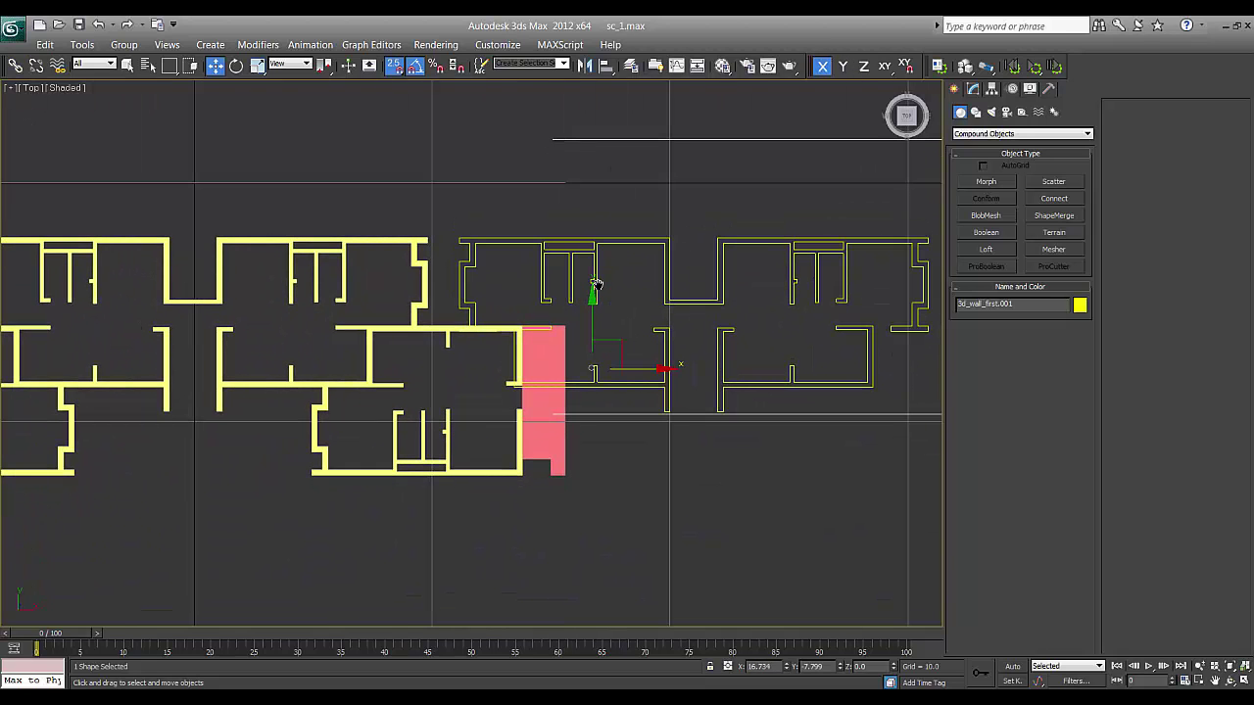
pyautogui.press('space')
pyautogui.moveTo(777, 296); pyautogui.dragTo(709, 307, button='middle')
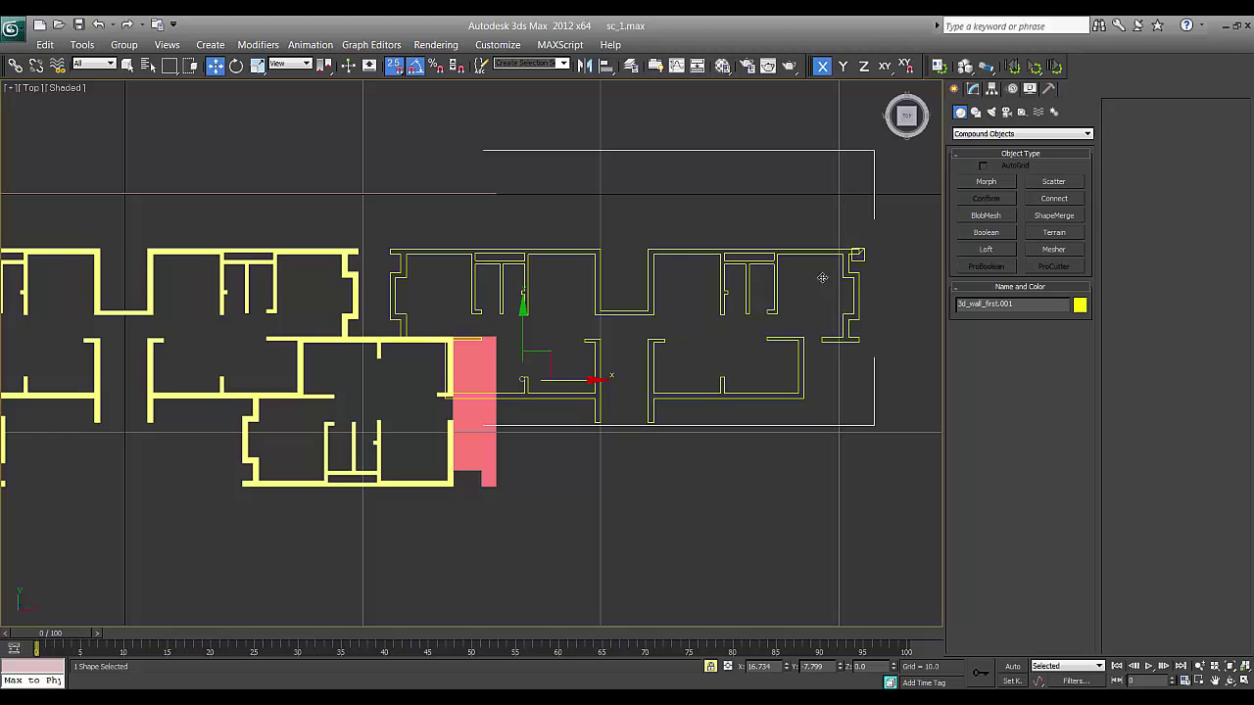
pyautogui.moveTo(850, 252); pyautogui.dragTo(357, 252)
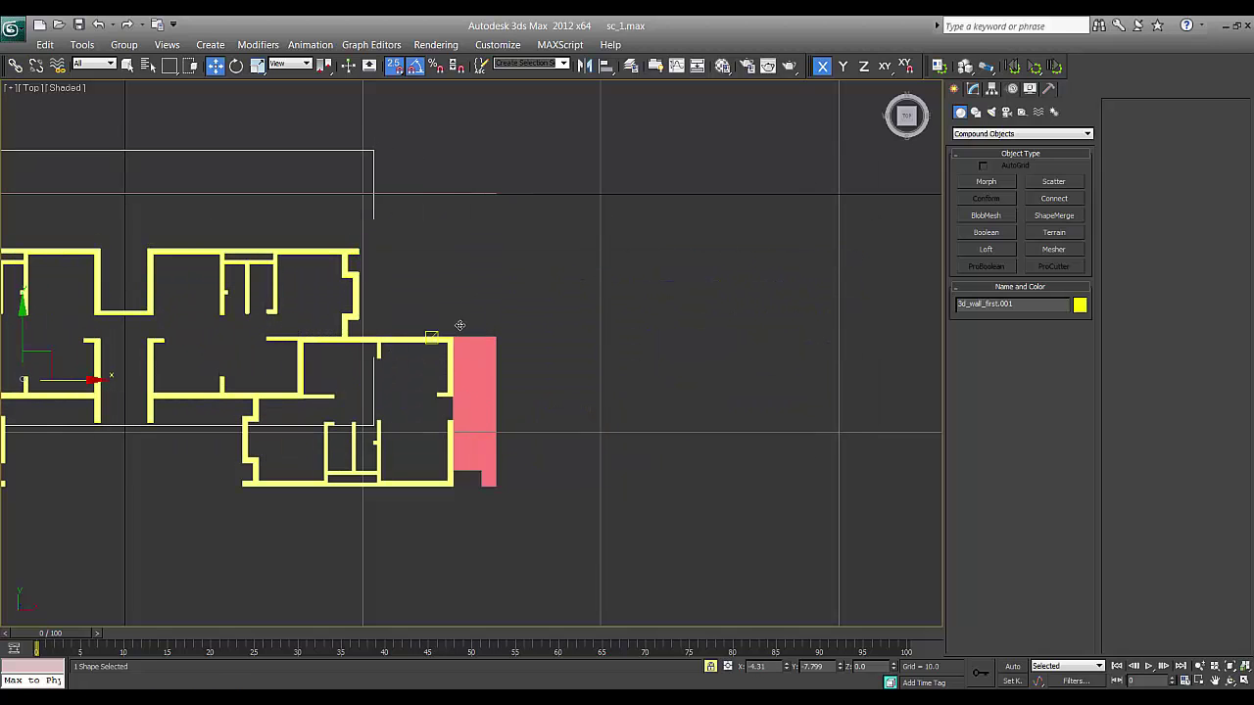
pyautogui.moveTo(459, 324); pyautogui.dragTo(484, 318, button='middle')
pyautogui.press('s')
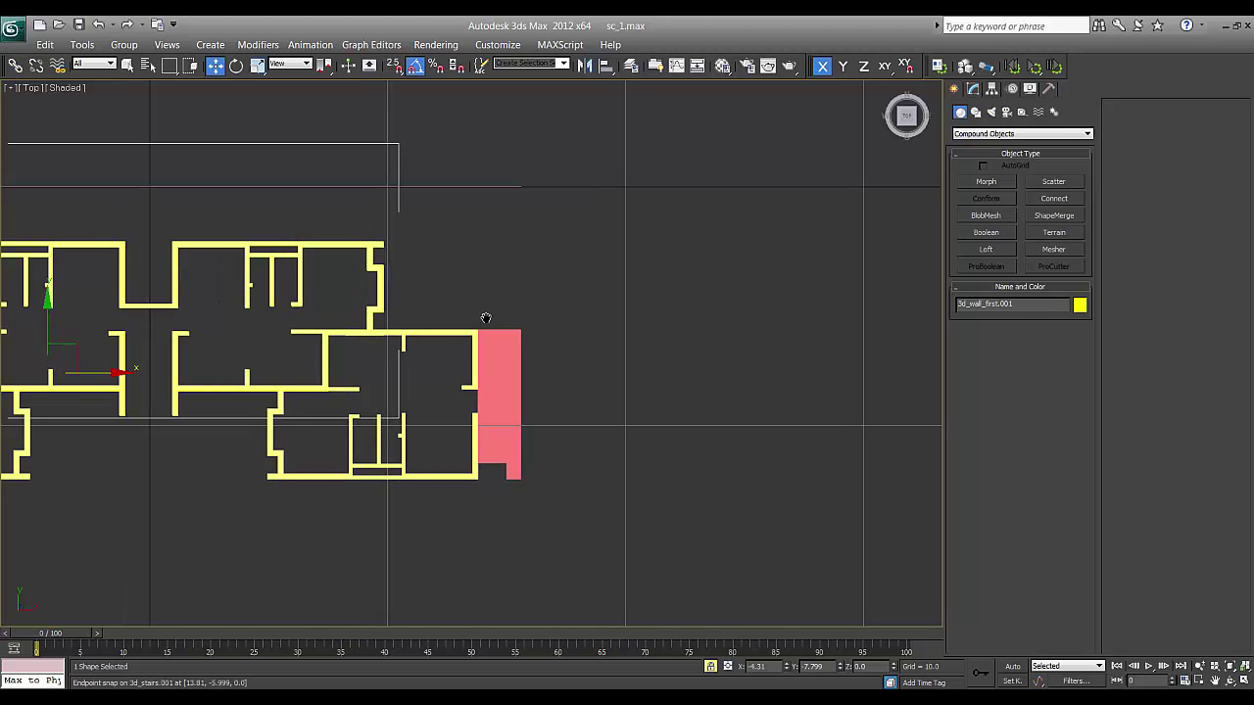
# - Raise the wall outline in the front wireframe view to the top edge of the ground-floor walls, at about Z 3.75
pyautogui.press('f')
pyautogui.moveTo(405, 327); pyautogui.dragTo(391, 353, button='middle')
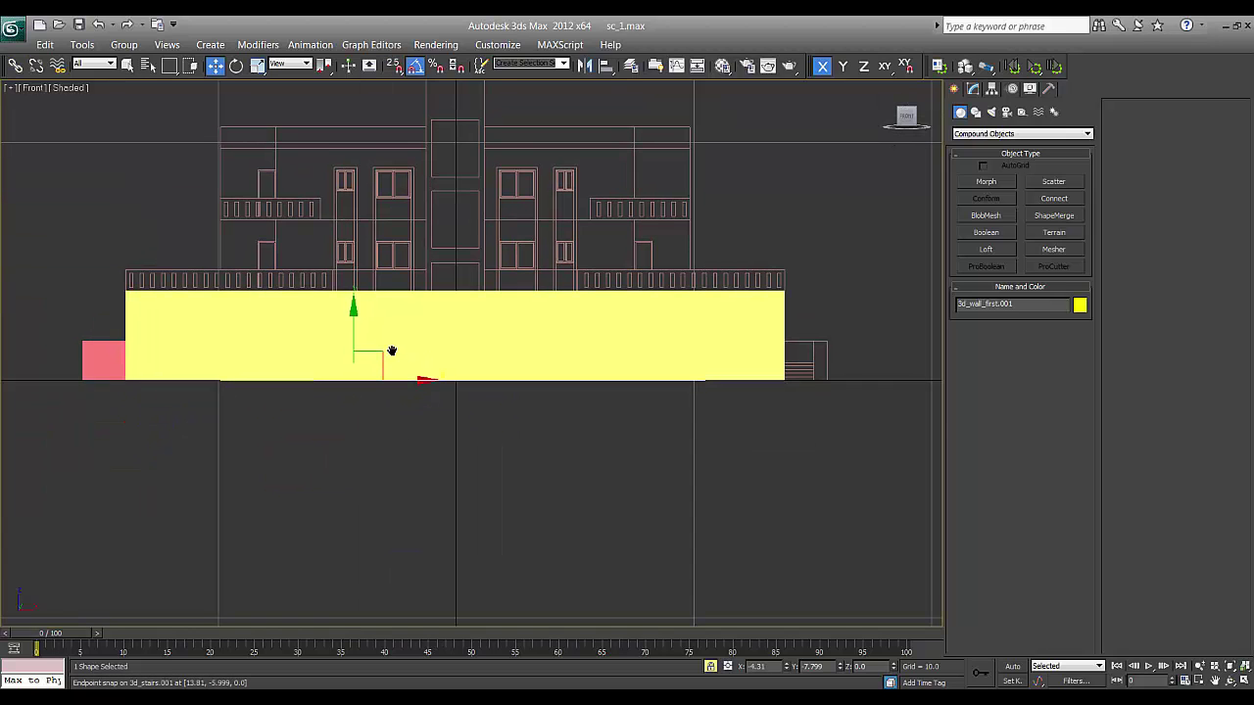
pyautogui.press('F3')
pyautogui.scroll(3, 393, 340)
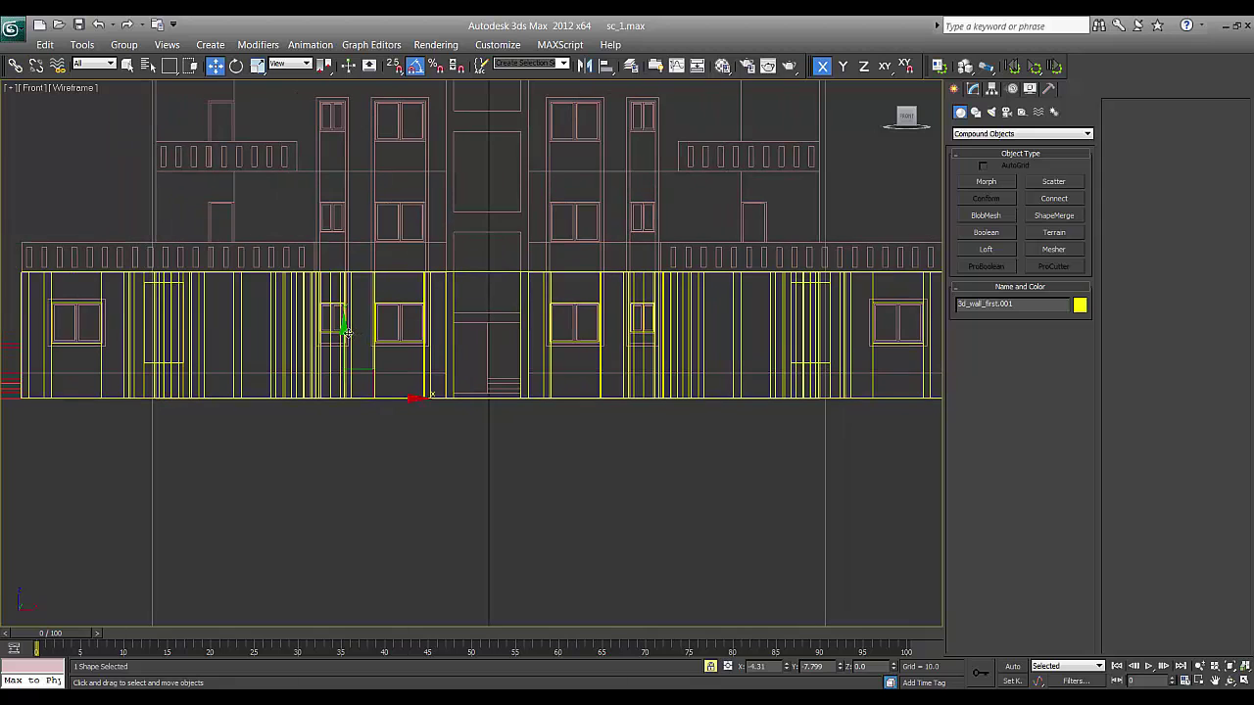
pyautogui.moveTo(345, 333); pyautogui.dragTo(353, 229)
pyautogui.scroll(6, 339, 294)
pyautogui.moveTo(303, 296); pyautogui.dragTo(630, 388, button='middle')
pyautogui.moveTo(352, 303); pyautogui.dragTo(465, 361, button='middle')
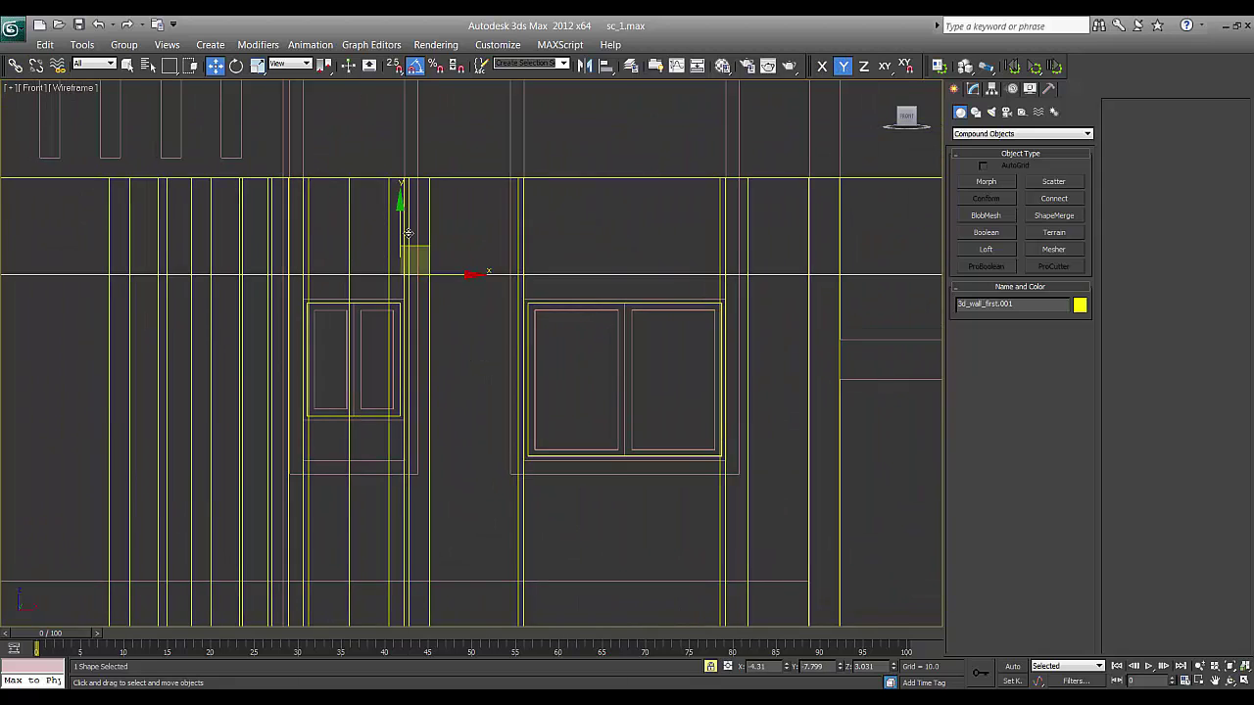
pyautogui.moveTo(398, 216); pyautogui.dragTo(405, 120)
# - Measure the height from the ground-floor walls' top to the elevation's roofline with a temporary snapped rectangle
pyautogui.scroll(-5, 512, 265)
pyautogui.scroll(-3, 507, 298)
pyautogui.click(973, 131)
pyautogui.click(972, 131)
pyautogui.click(974, 112)
pyautogui.click(1030, 195)
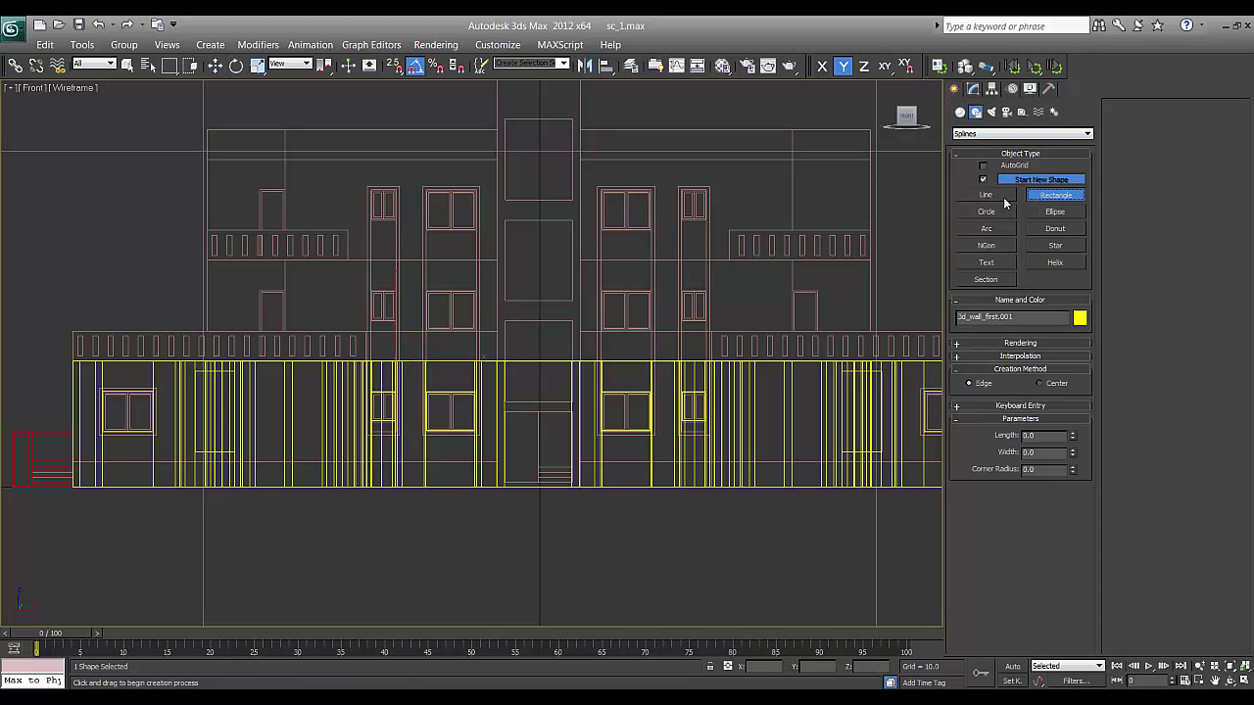
pyautogui.moveTo(479, 226); pyautogui.dragTo(526, 224, button='middle')
pyautogui.press('s')
pyautogui.moveTo(253, 130); pyautogui.dragTo(329, 360)
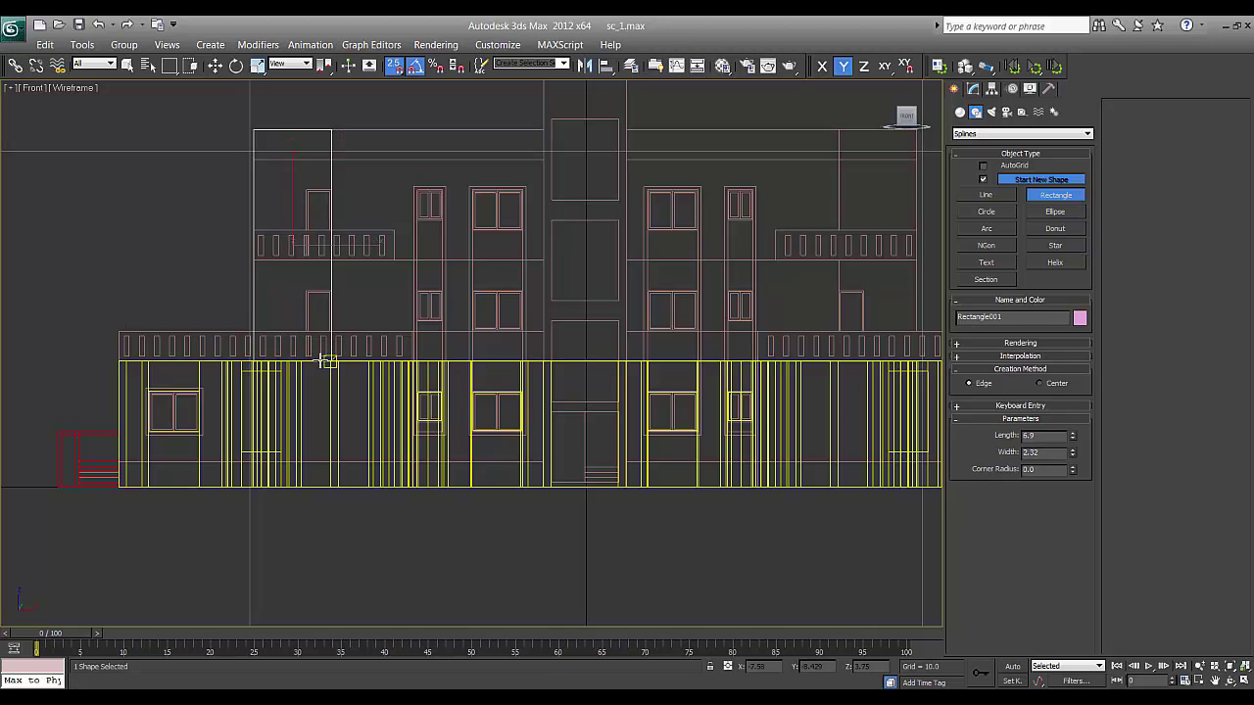
pyautogui.rightClick(329, 360)
pyautogui.press('w')
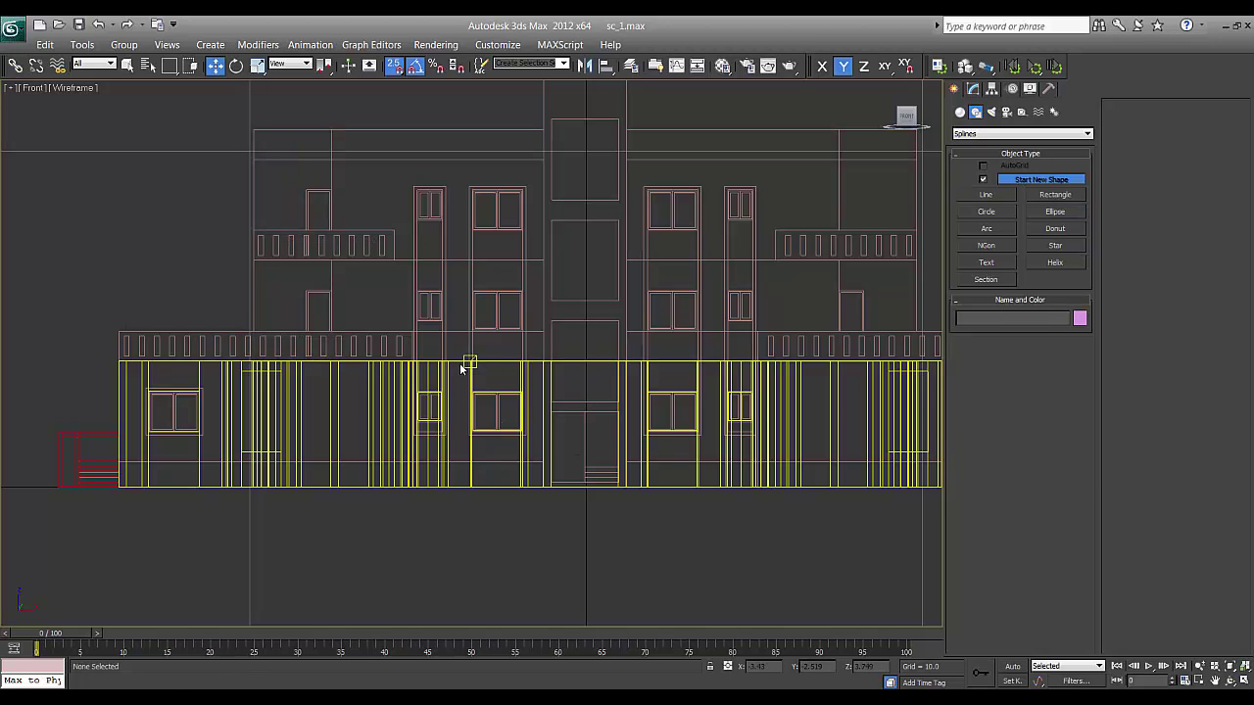
# - Select the 3d_wall_first outline and extrude it by 6.9
pyautogui.click(453, 361)
pyautogui.click(453, 362)
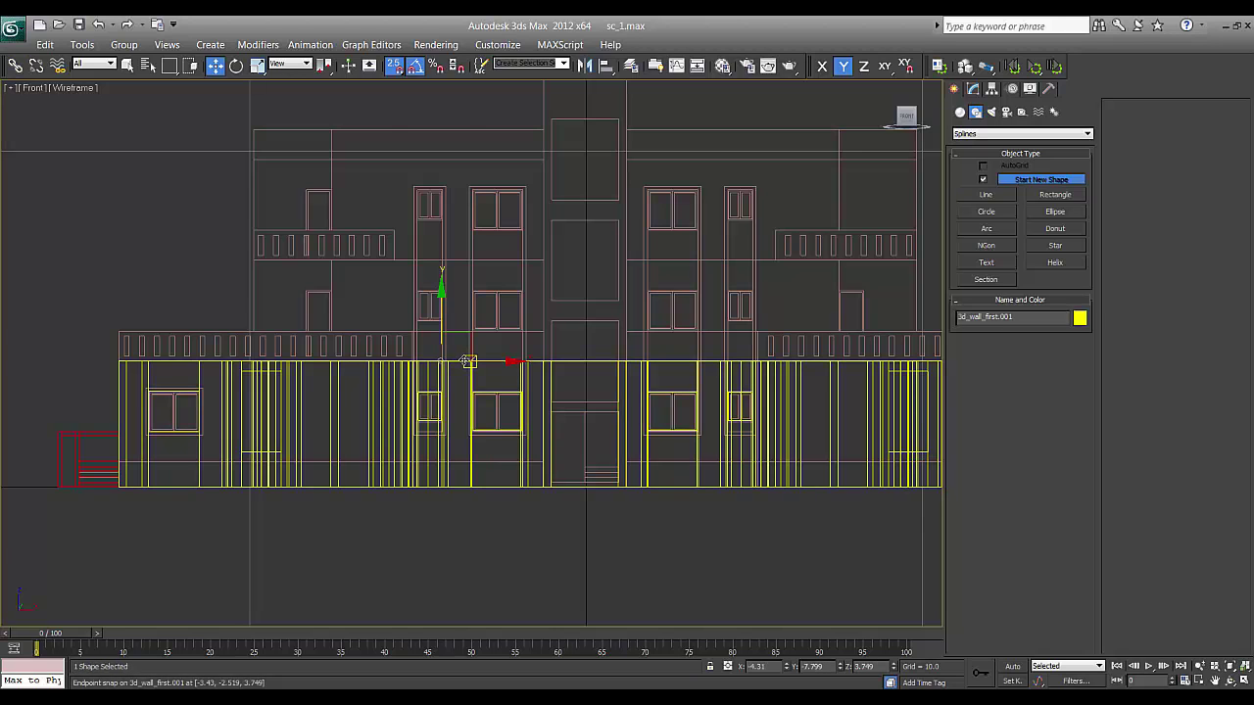
pyautogui.scroll(2, 474, 356)
pyautogui.click(975, 88)
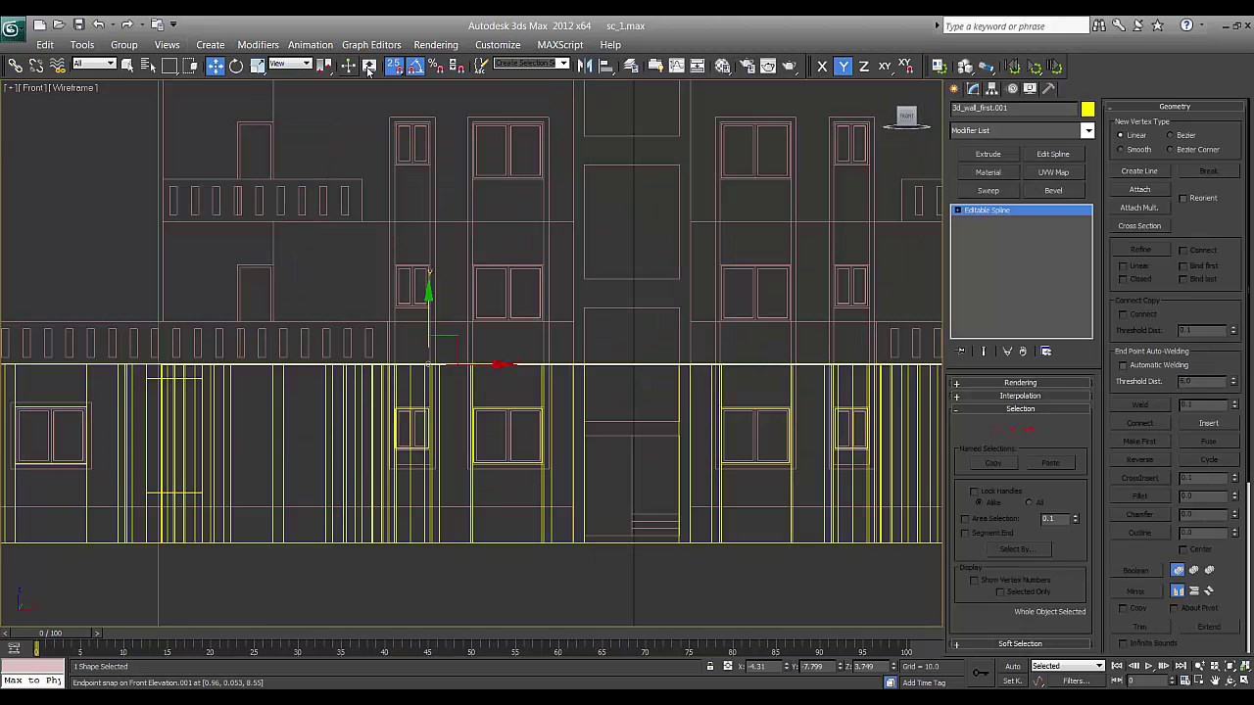
pyautogui.click(988, 154)
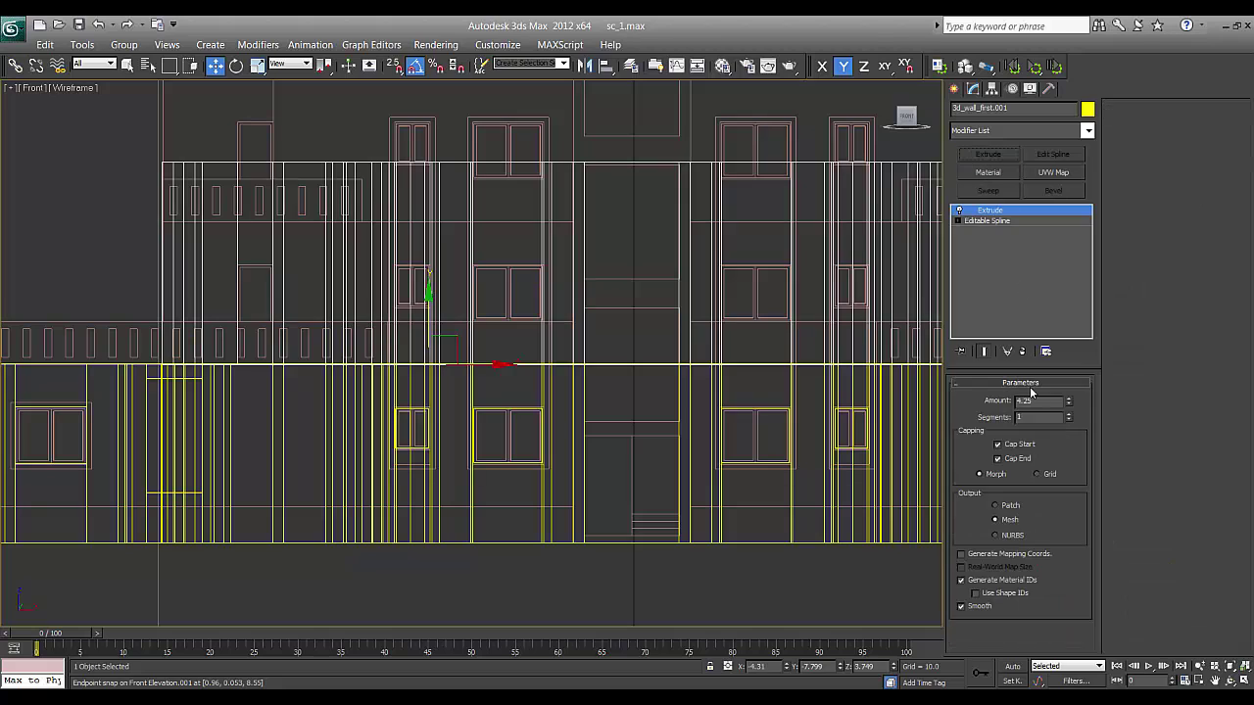
pyautogui.doubleClick(1029, 401)
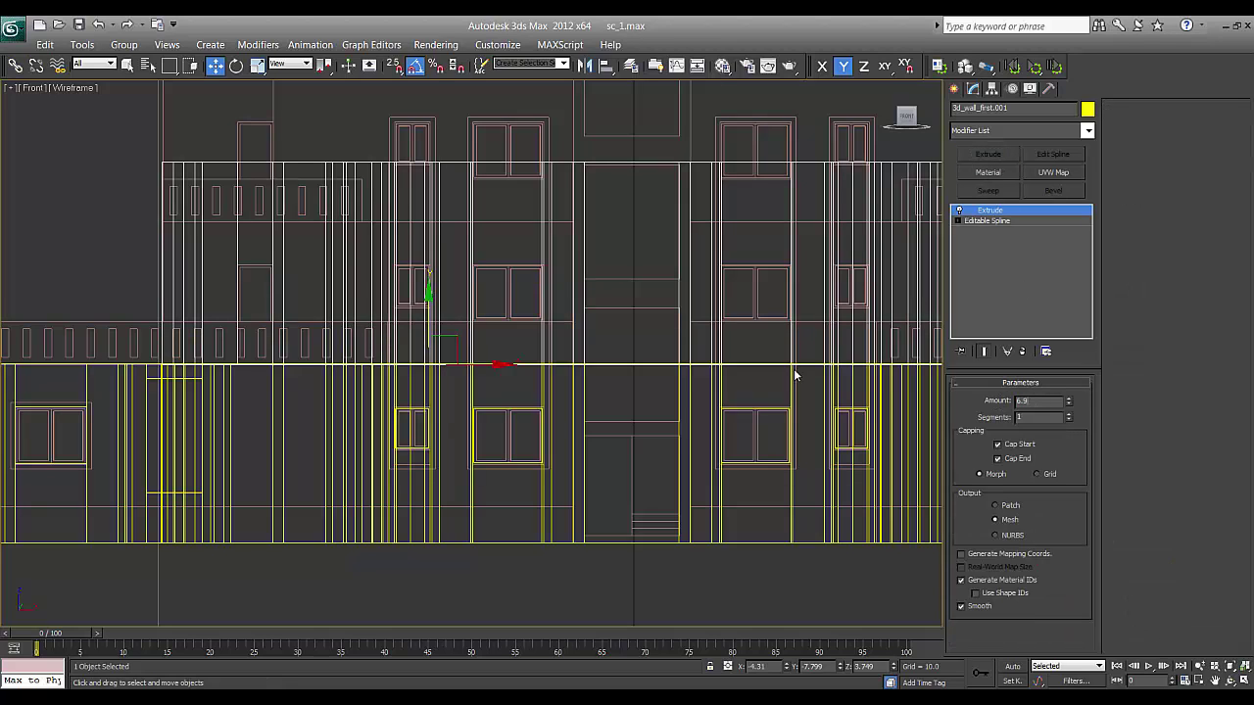
pyautogui.write('6.9')
pyautogui.press('Return')
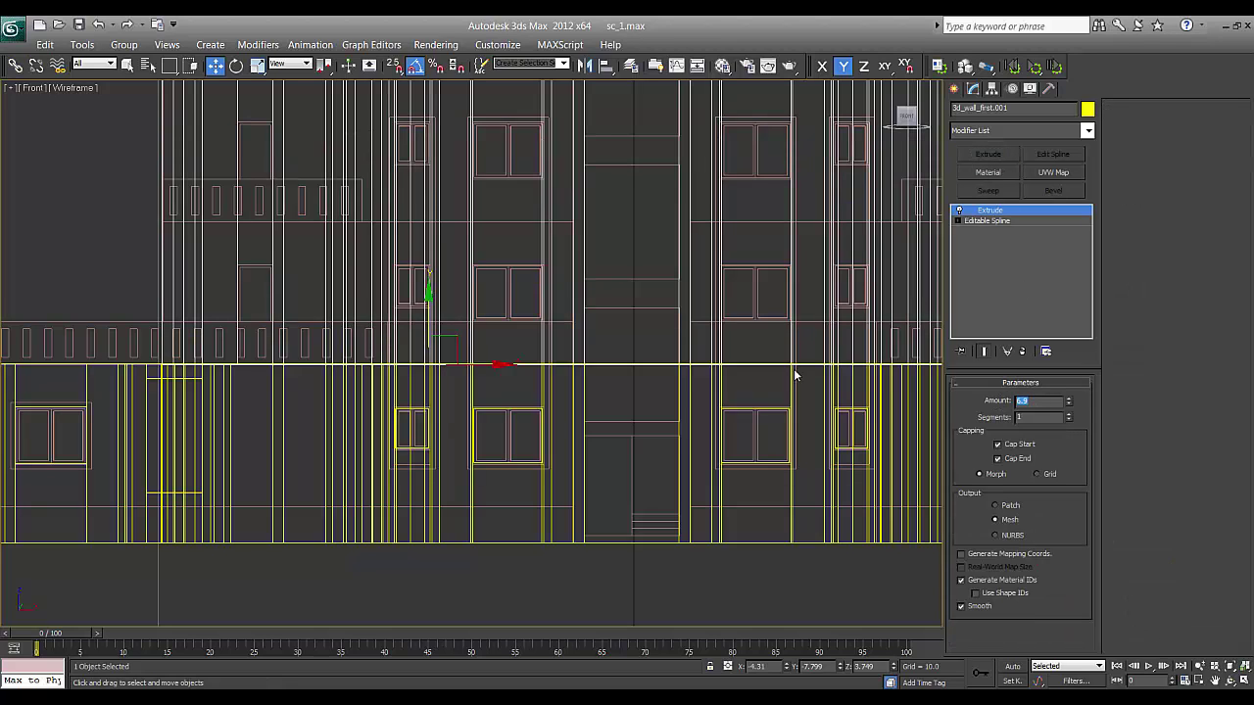
# - Examine the extruded upper walls against the front elevation's roofline, windows, doors and balcony railings
pyautogui.click(954, 88)
pyautogui.scroll(-5, 608, 333)
pyautogui.scroll(1, 595, 326)
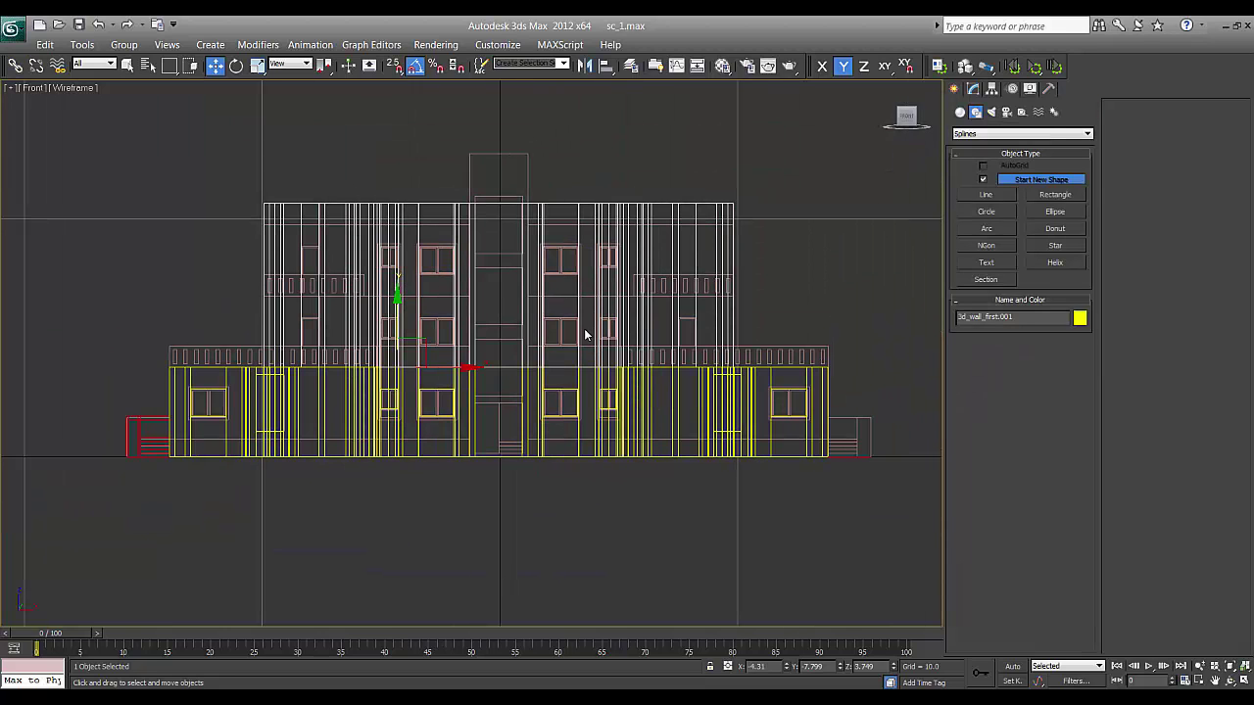
pyautogui.scroll(2, 560, 320)
pyautogui.moveTo(562, 319); pyautogui.dragTo(557, 353, button='middle')
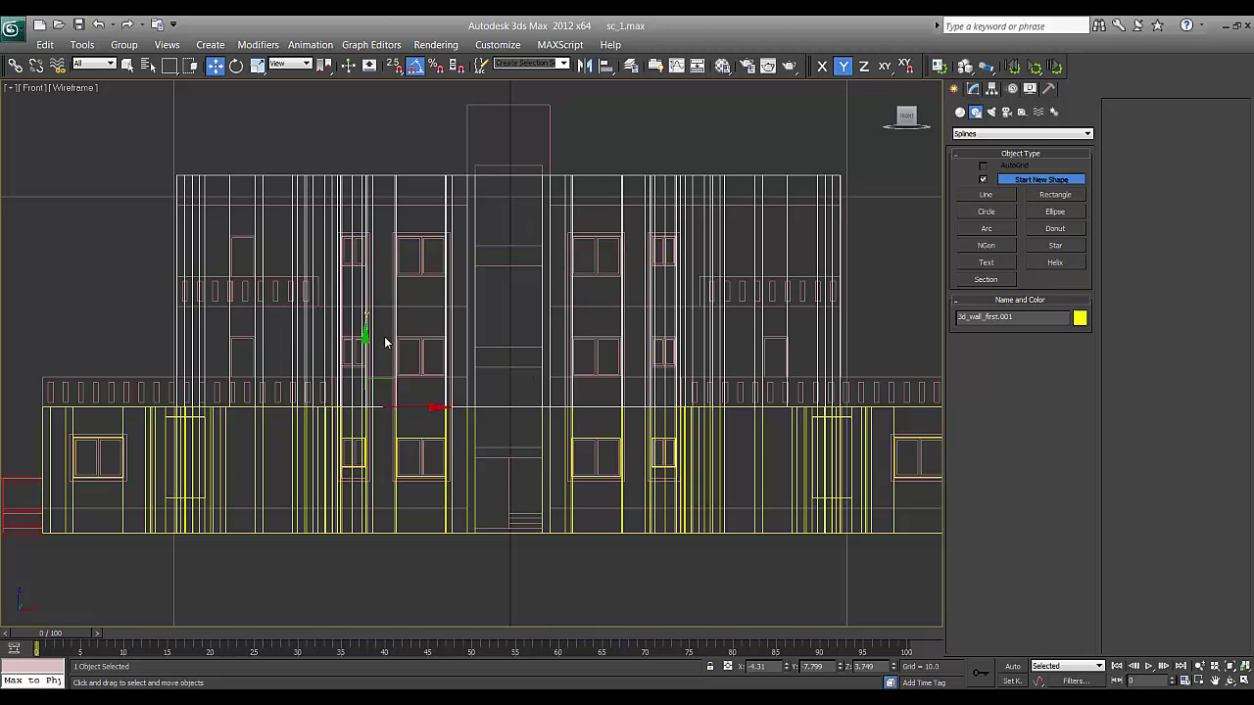
pyautogui.scroll(3, 377, 352)
pyautogui.moveTo(297, 375); pyautogui.dragTo(464, 342, button='middle')
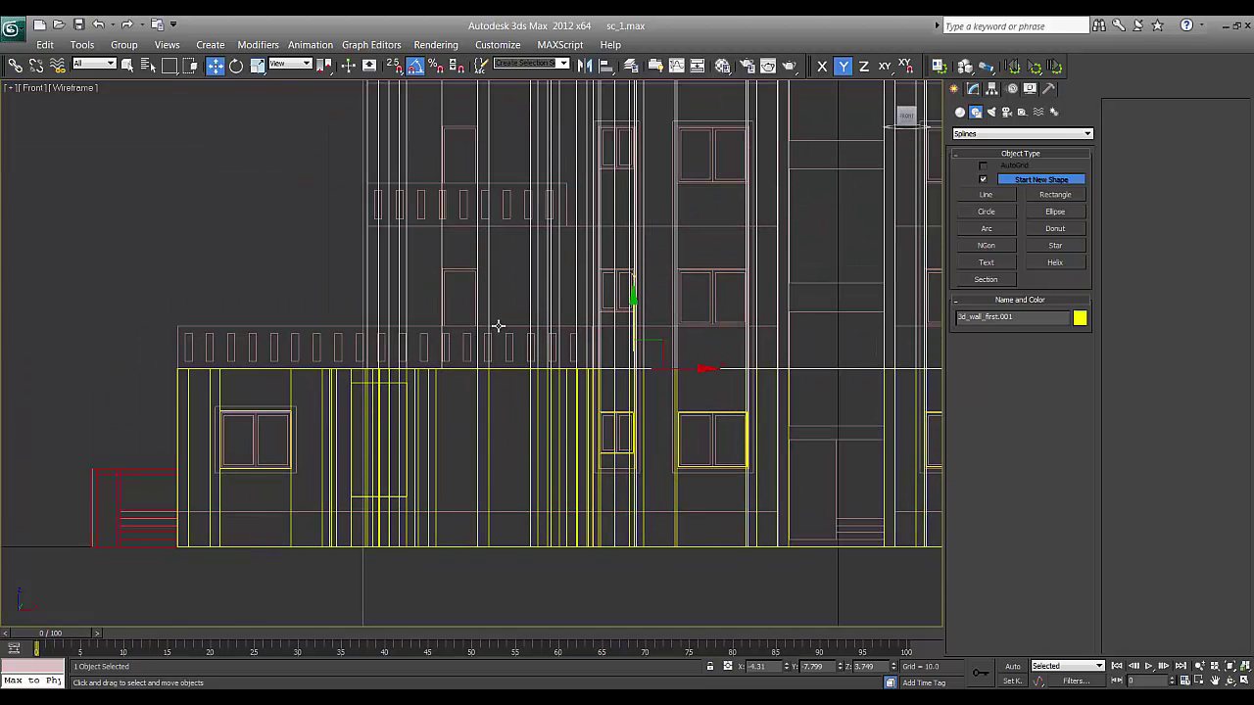
pyautogui.moveTo(526, 308); pyautogui.dragTo(493, 279, button='middle')
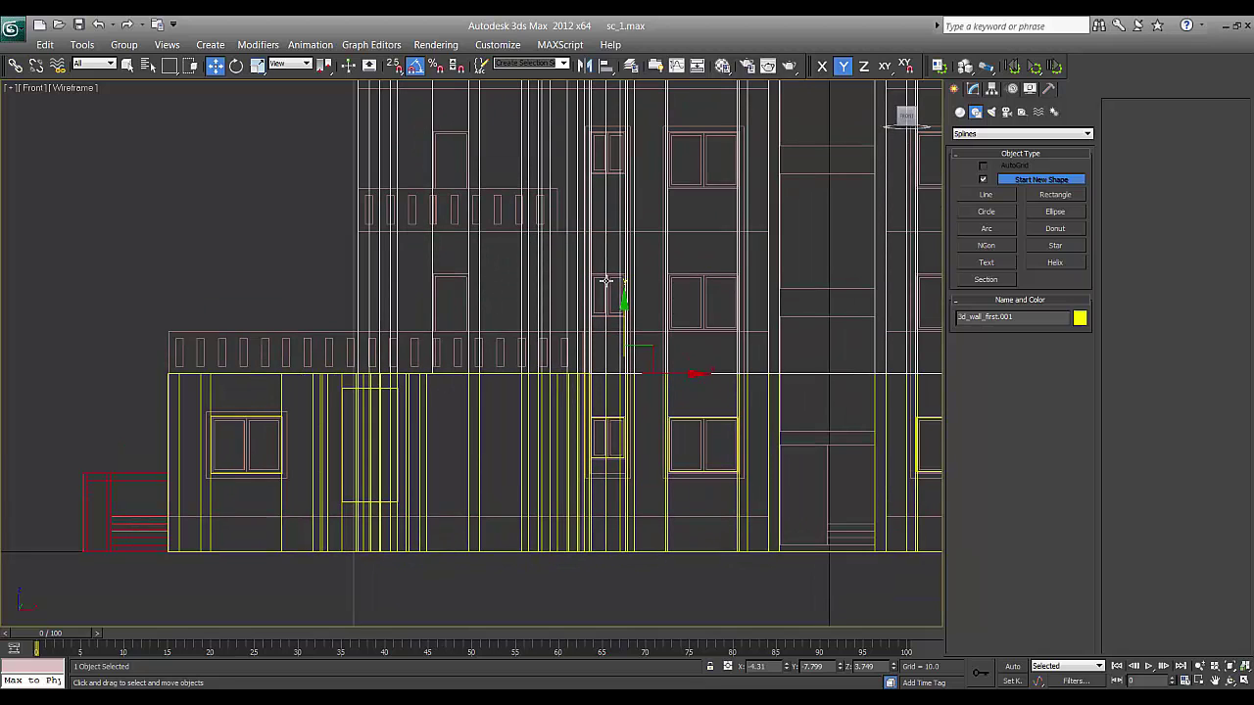
pyautogui.moveTo(703, 291); pyautogui.dragTo(624, 282, button='middle')
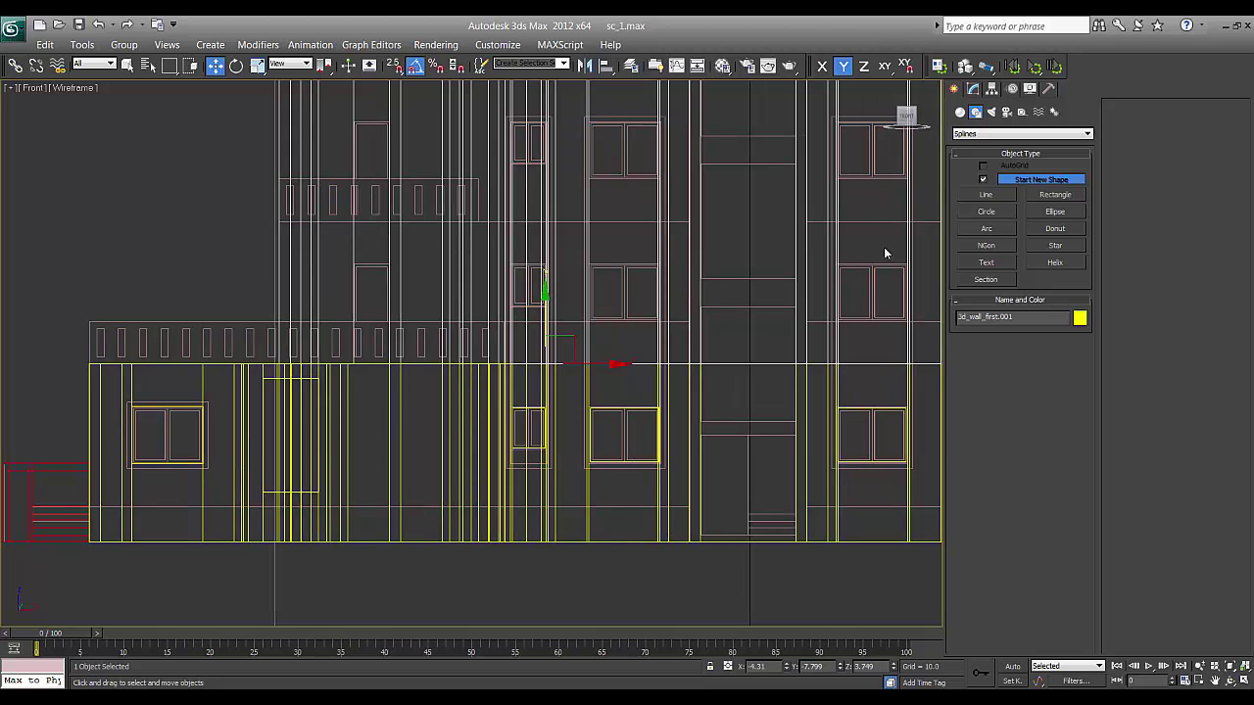
# - Try to draw a snapped rectangle about 8.86 wide and 0.9 high over the elevation's lower-left balcony railing
pyautogui.click(1069, 200)
pyautogui.moveTo(265, 363); pyautogui.dragTo(306, 326, button='middle')
pyautogui.press('s')
pyautogui.moveTo(177, 285); pyautogui.dragTo(593, 316)
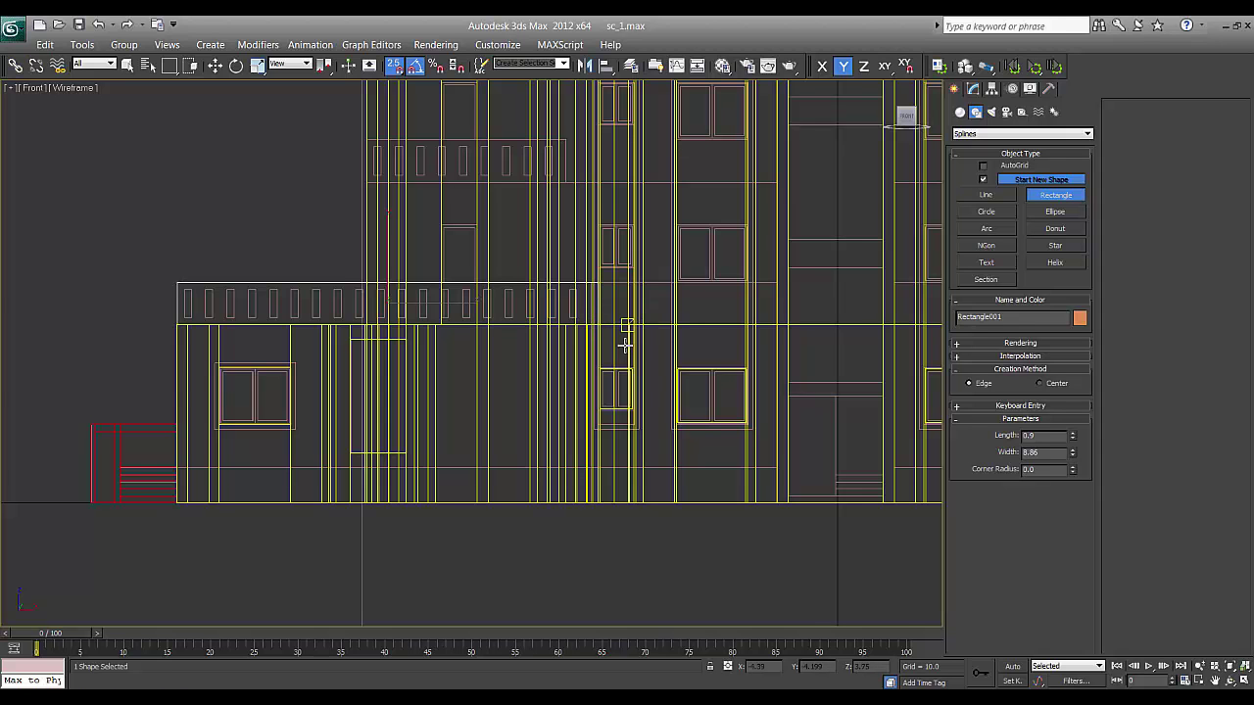
pyautogui.scroll(5, 627, 342)
pyautogui.moveTo(593, 378); pyautogui.dragTo(138, 390, button='middle')
pyautogui.scroll(-5, 270, 378)
pyautogui.scroll(2, 270, 377)
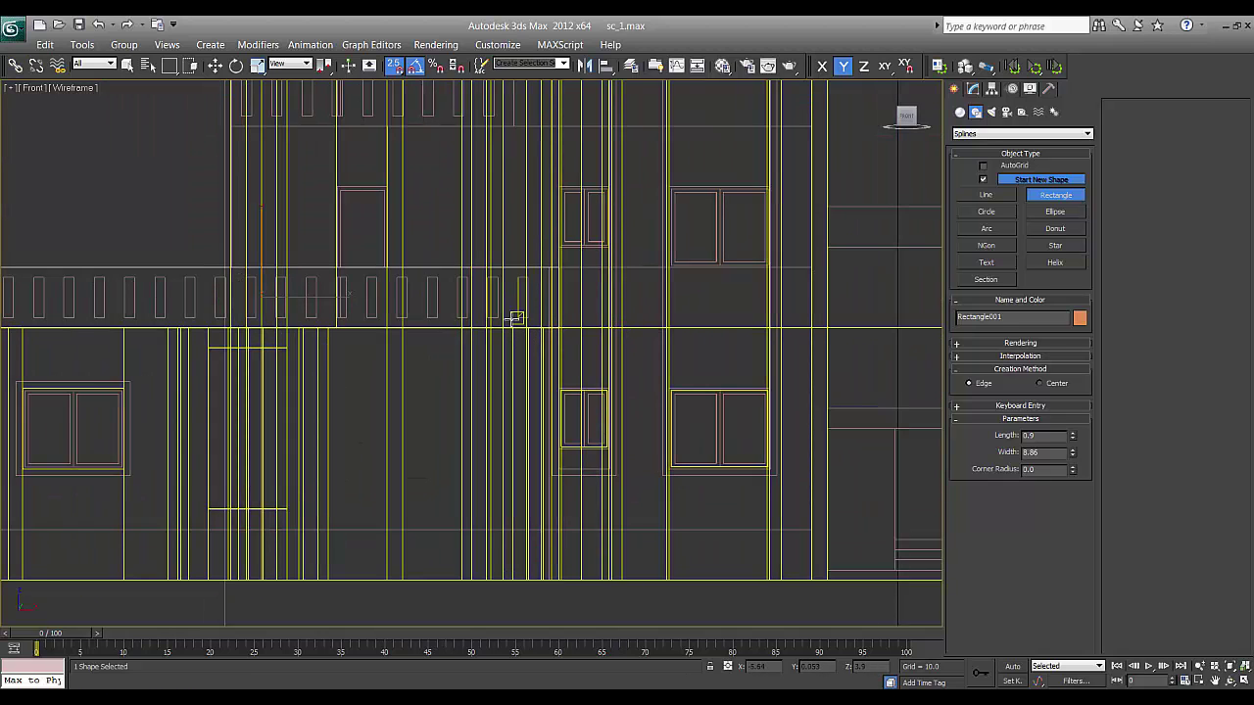
pyautogui.moveTo(512, 330); pyautogui.dragTo(566, 343, button='middle')
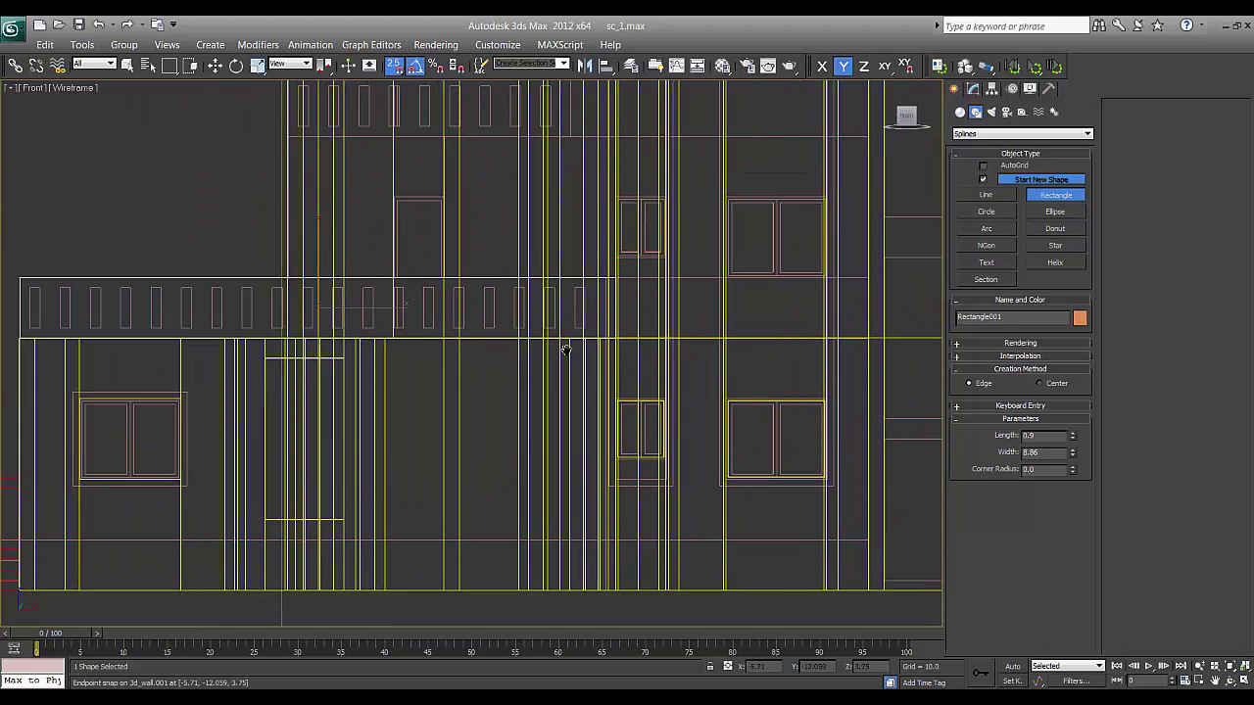
pyautogui.rightClick(583, 256)
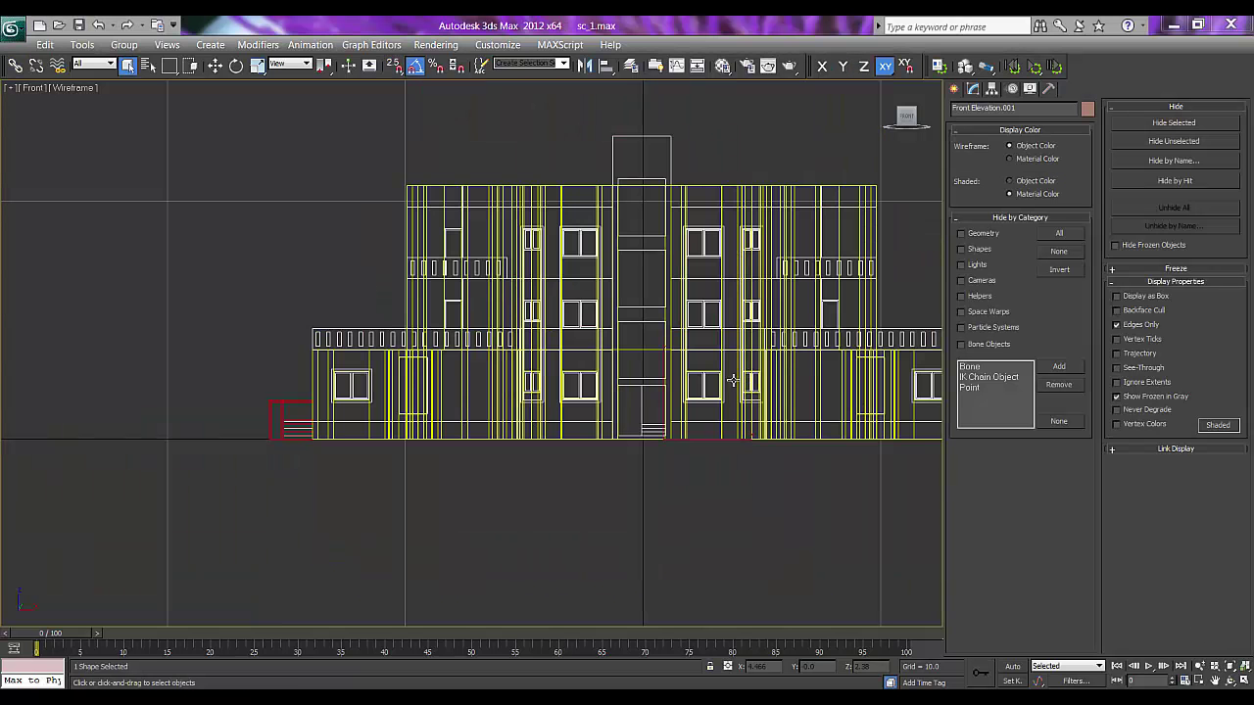
# - Turn off Show Frozen in Gray for the front elevation drawing and freeze it
pyautogui.scroll(5, 490, 407)
pyautogui.click(359, 284)
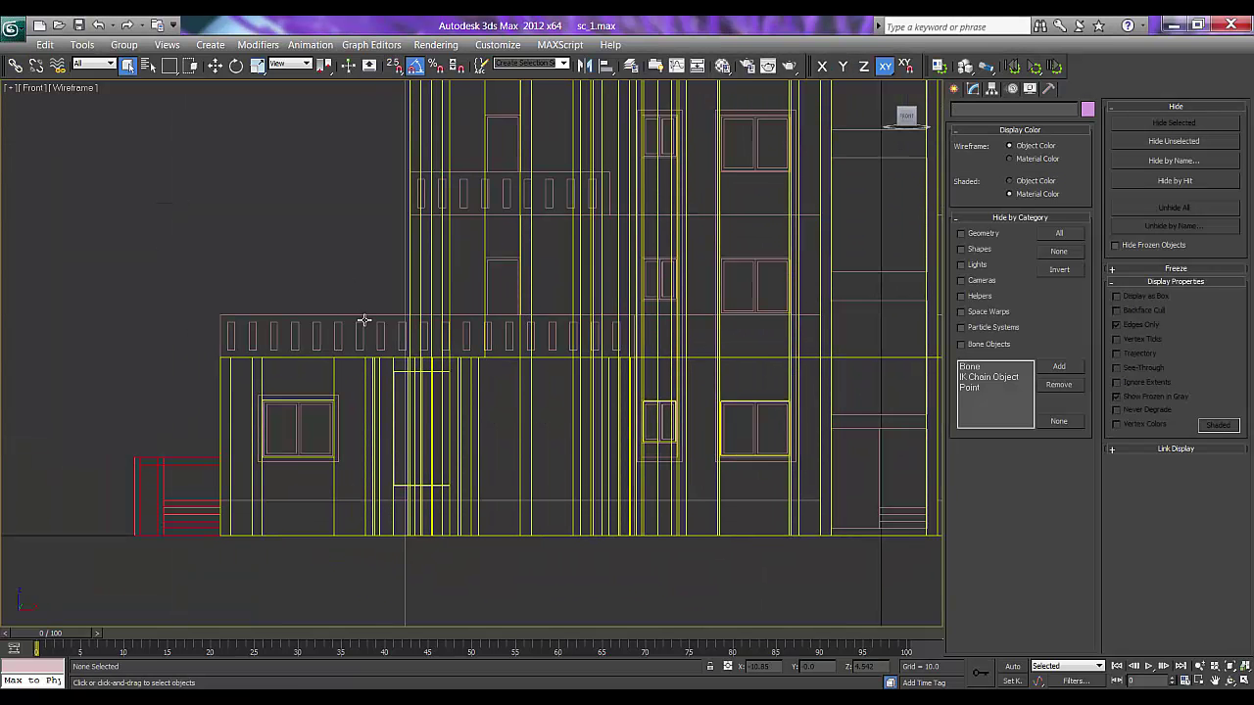
pyautogui.click(359, 313)
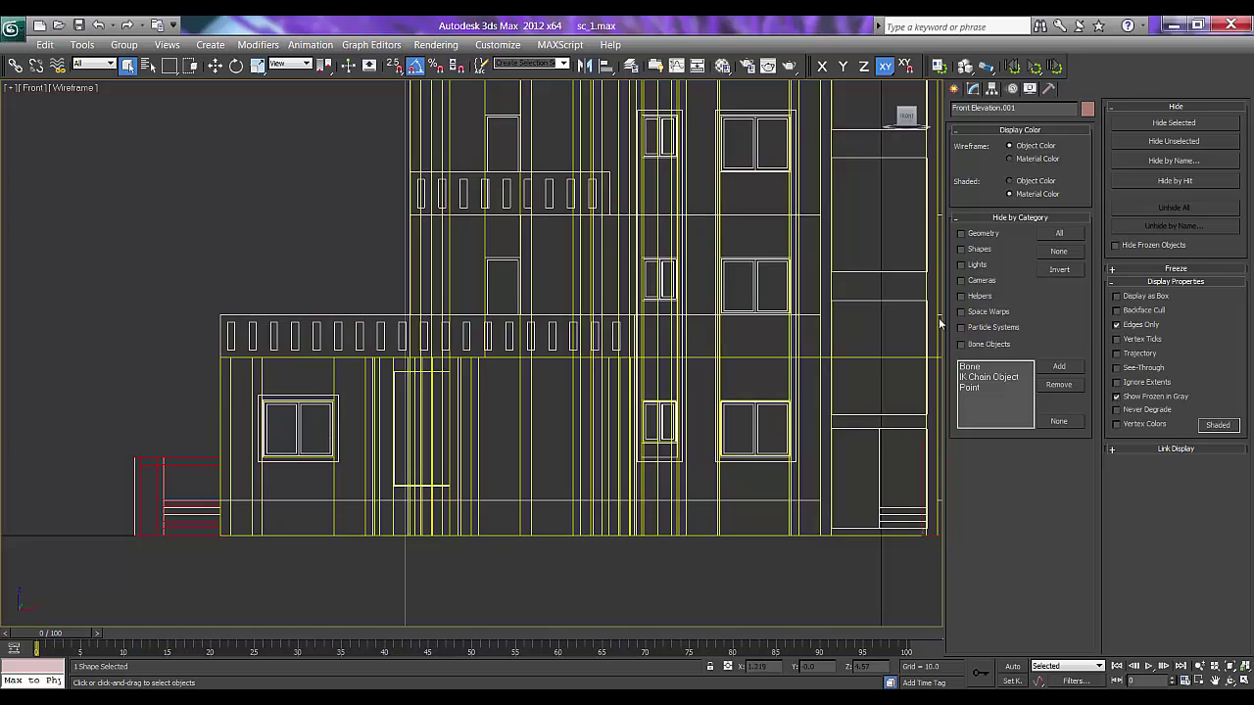
pyautogui.click(1116, 396)
pyautogui.rightClick(384, 329)
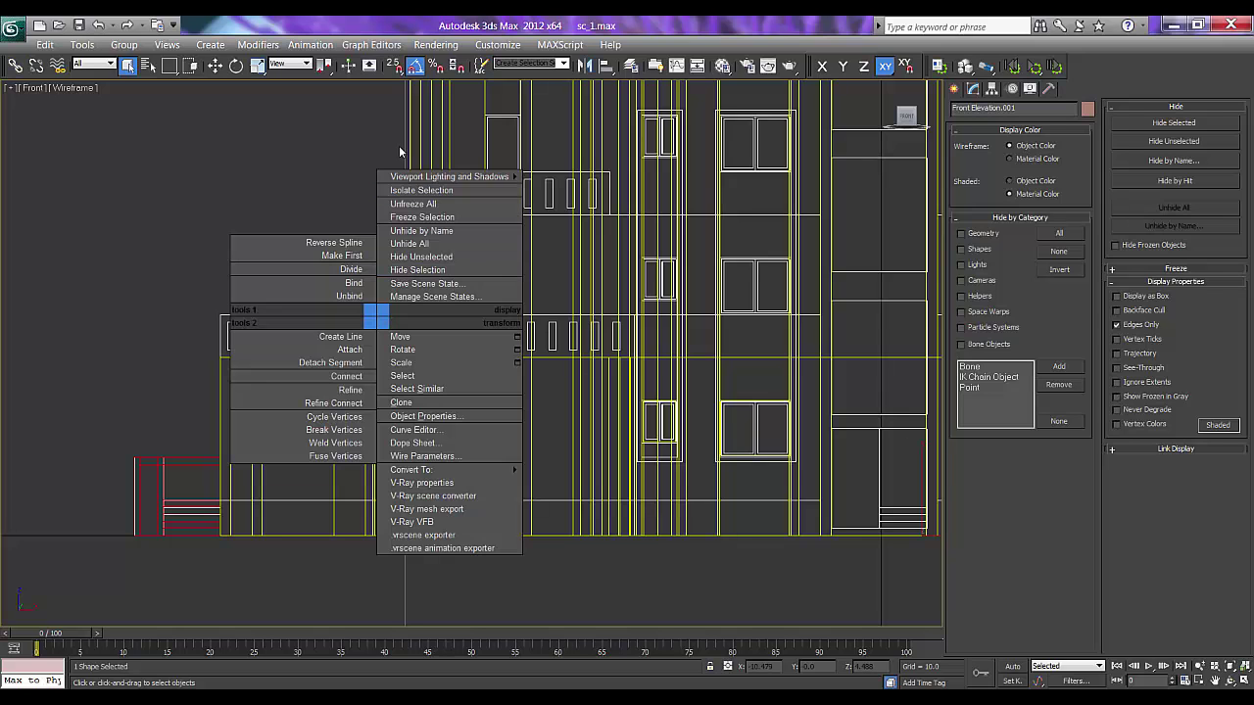
pyautogui.click(417, 217)
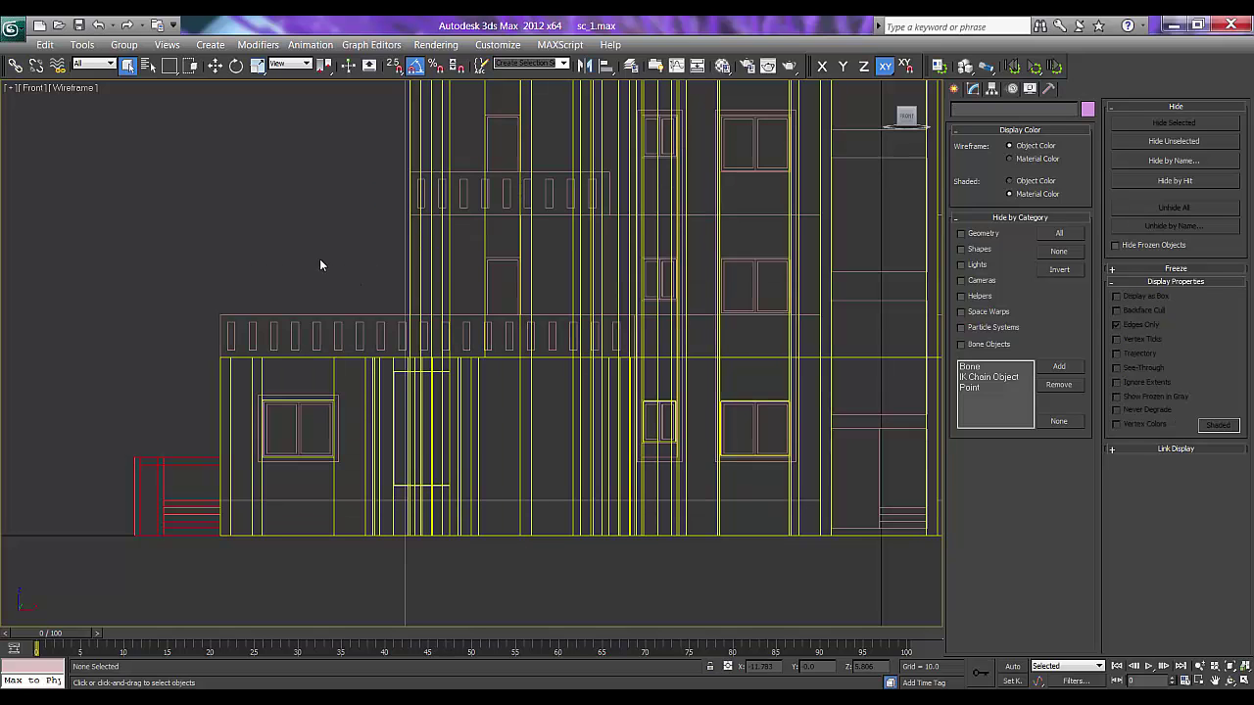
# - Try to trace the frozen elevation's lower-left balcony railing with a snapped rectangle about 8.6 wide and 0.9 high
pyautogui.click(953, 89)
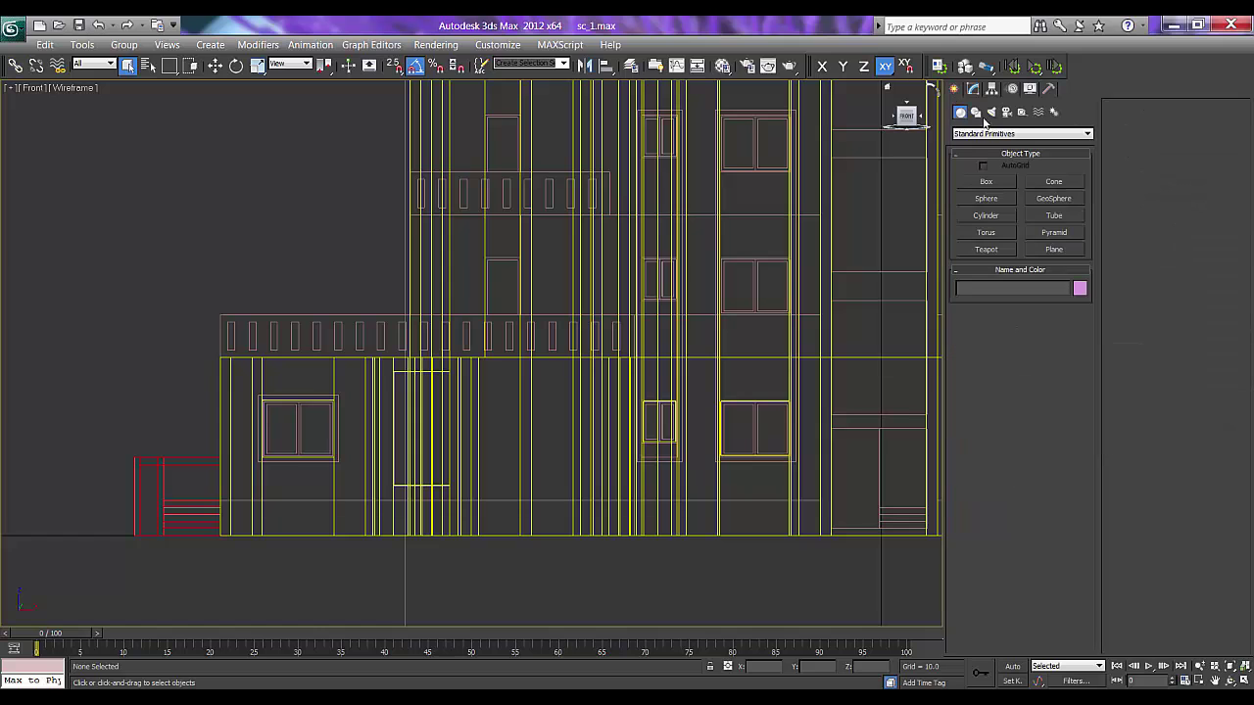
pyautogui.click(975, 112)
pyautogui.click(1054, 195)
pyautogui.moveTo(476, 333)
pyautogui.mouseDown(button='middle')
pyautogui.moveTo(443, 328)
pyautogui.moveTo(455, 355)
pyautogui.moveTo(443, 348)
pyautogui.mouseUp(button='middle')
pyautogui.press('s')
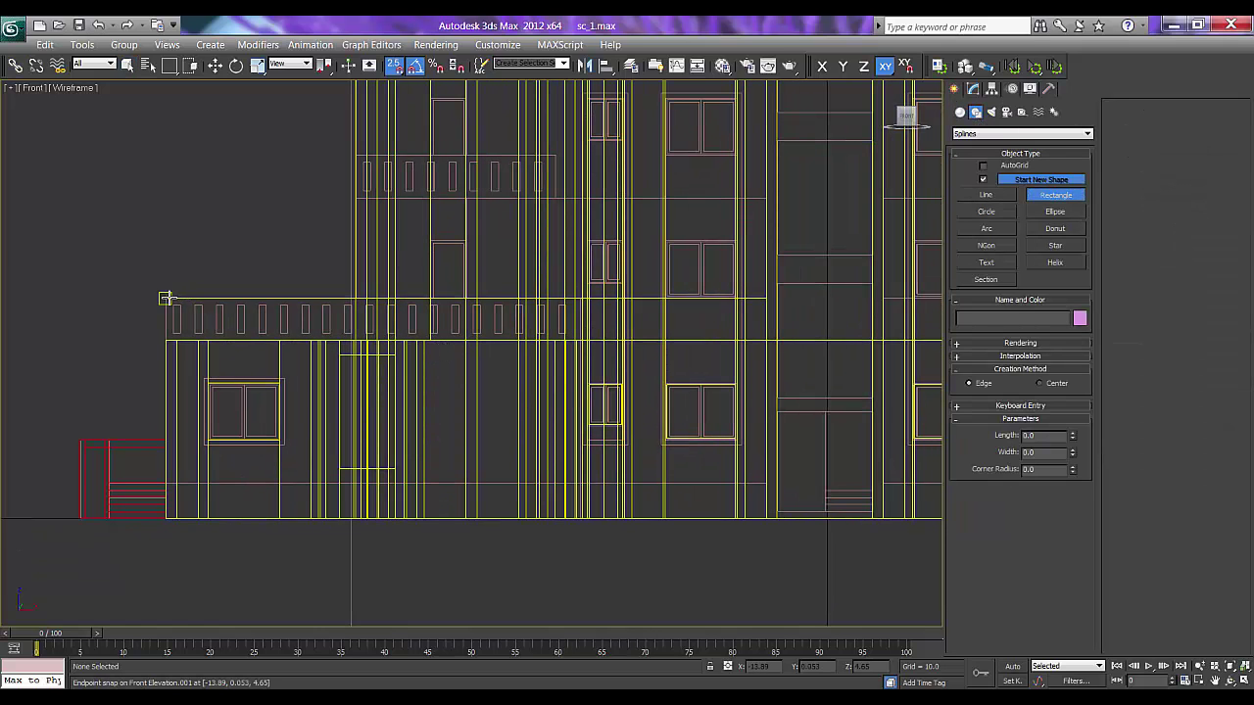
pyautogui.moveTo(166, 298); pyautogui.dragTo(572, 333)
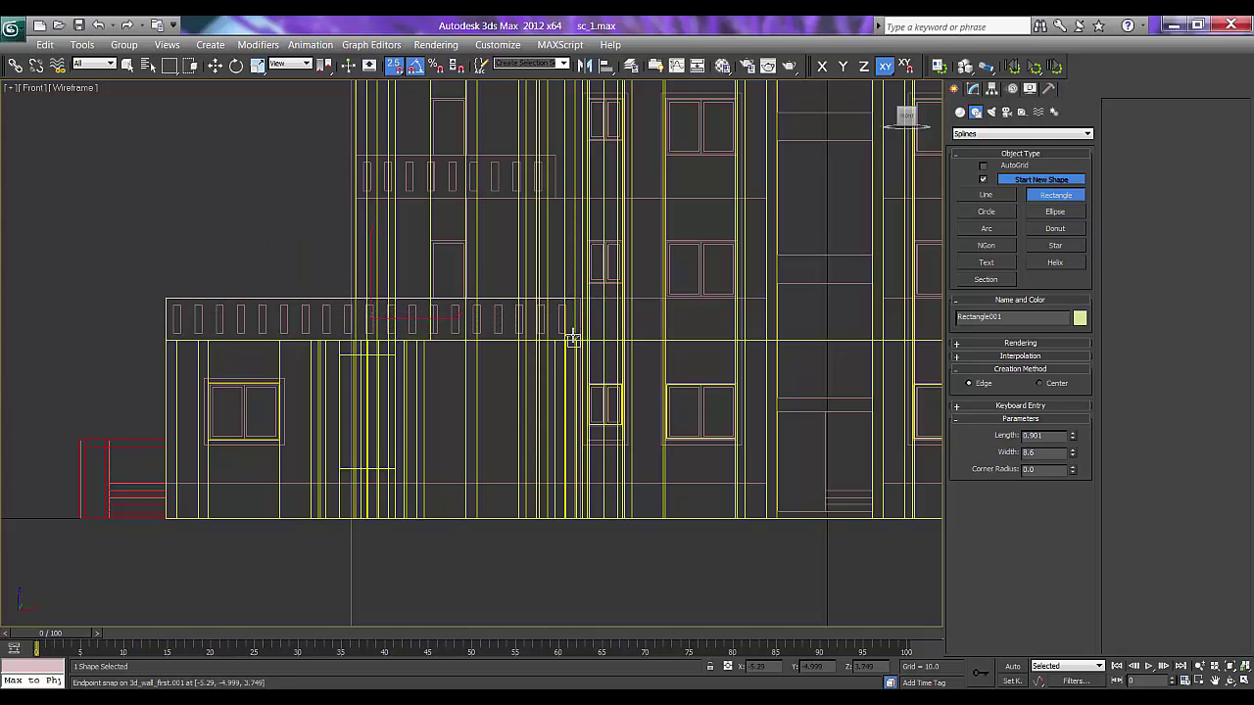
pyautogui.click(572, 338)
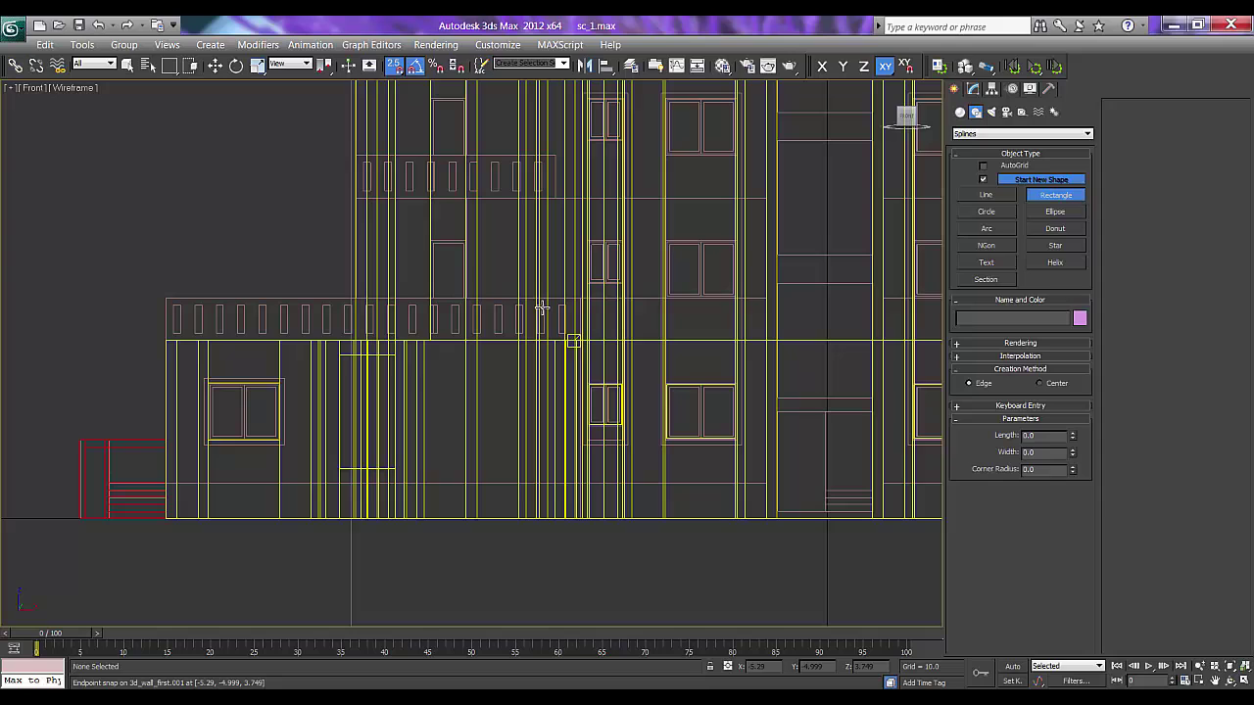
pyautogui.press('s')
pyautogui.rightClick(367, 249)
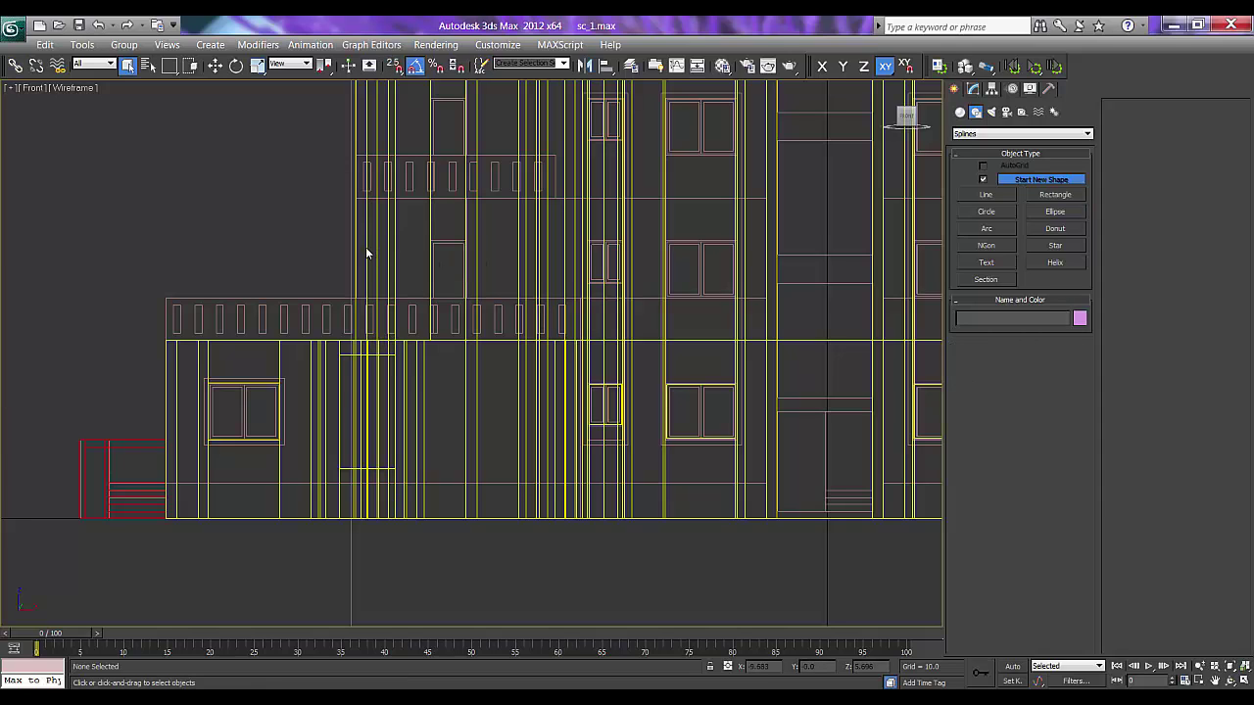
# - Hide the extruded upper-floor walls so the front elevation's balcony railings are unobstructed
pyautogui.click(366, 246)
pyautogui.rightClick(365, 243)
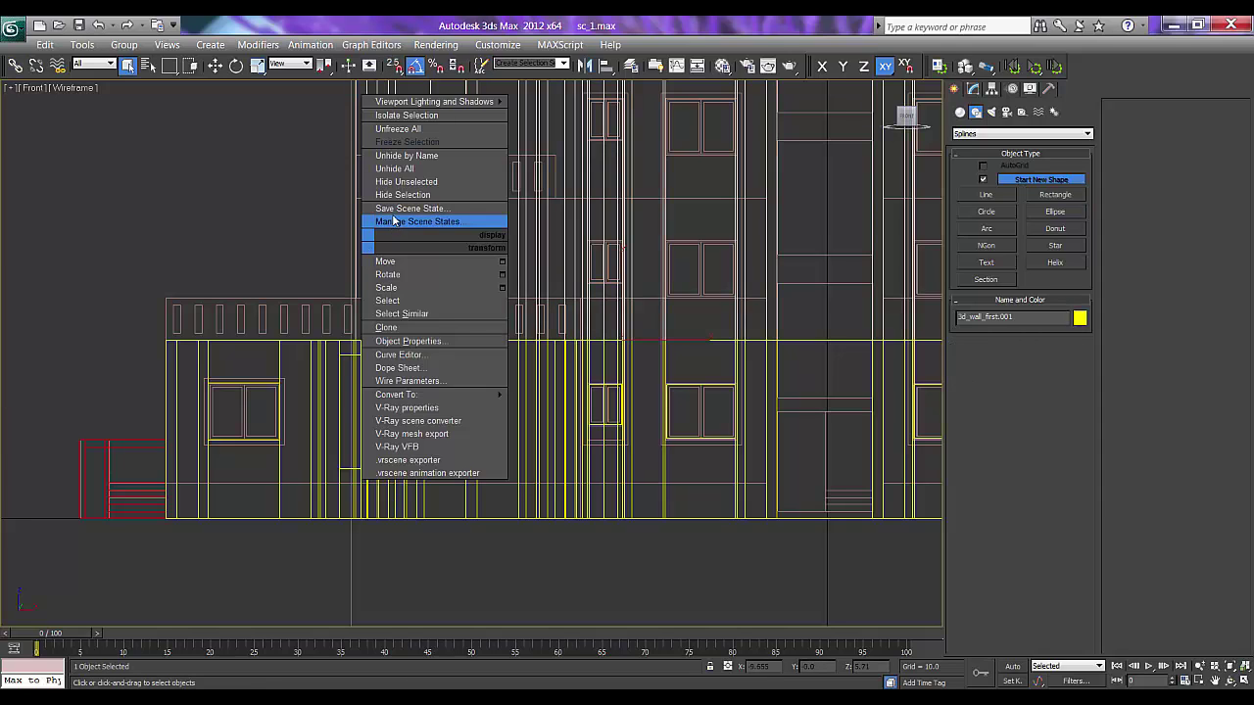
pyautogui.click(1019, 316)
pyautogui.rightClick(395, 247)
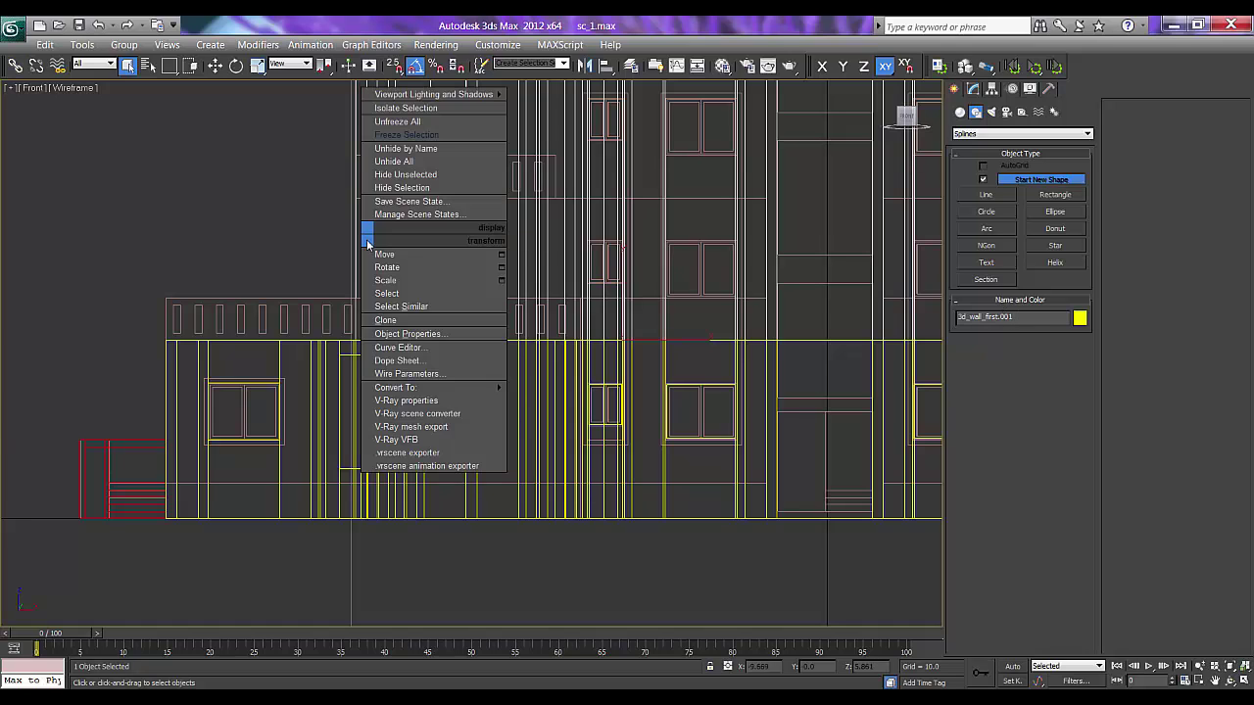
pyautogui.click(399, 196)
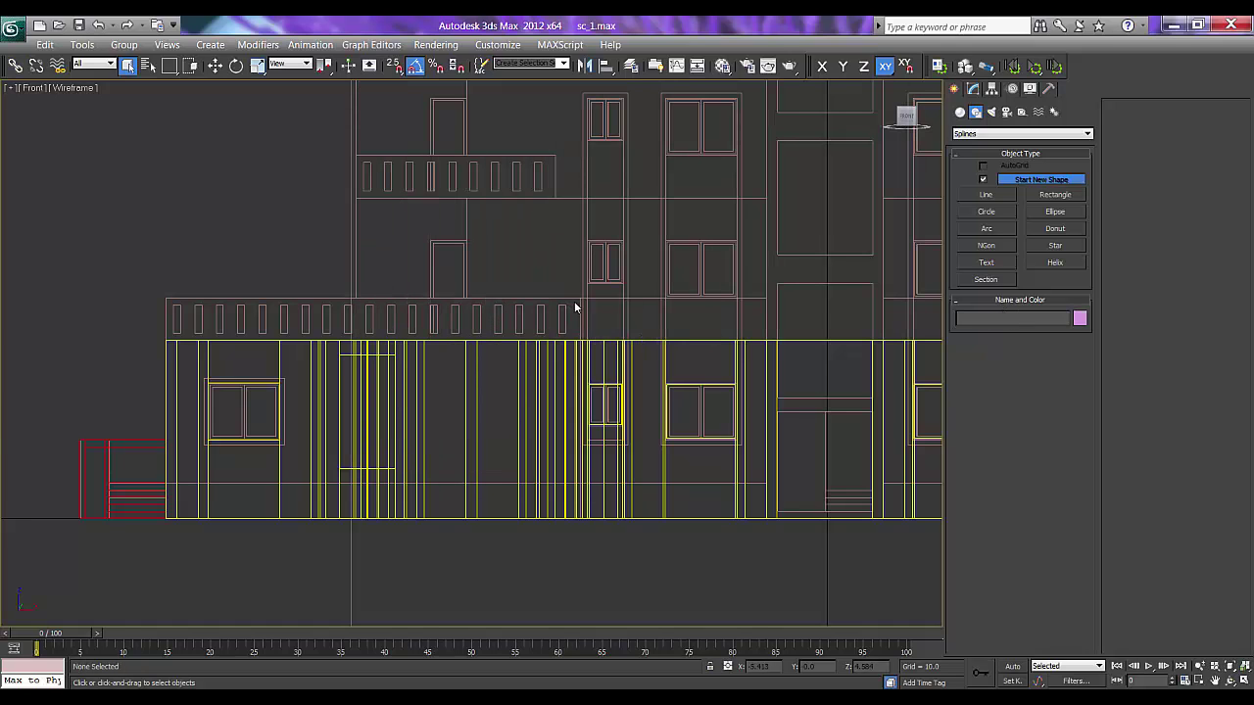
# - Trace the elevation's lower-left balcony railing with a snapped rectangle about 8.75 wide and 0.9 high
pyautogui.scroll(-2, 398, 254)
pyautogui.moveTo(398, 253); pyautogui.dragTo(385, 302, button='middle')
pyautogui.scroll(3, 384, 301)
pyautogui.click(1056, 197)
pyautogui.scroll(2, 392, 381)
pyautogui.moveTo(392, 381); pyautogui.dragTo(562, 306, button='middle')
pyautogui.scroll(-1, 542, 315)
pyautogui.press('s')
pyautogui.moveTo(136, 307); pyautogui.dragTo(724, 362)
# - With Start New Shape off, trace all the railing's openings as snapped rectangles 0.15 wide and 0.6 high within the same shape
pyautogui.click(982, 179)
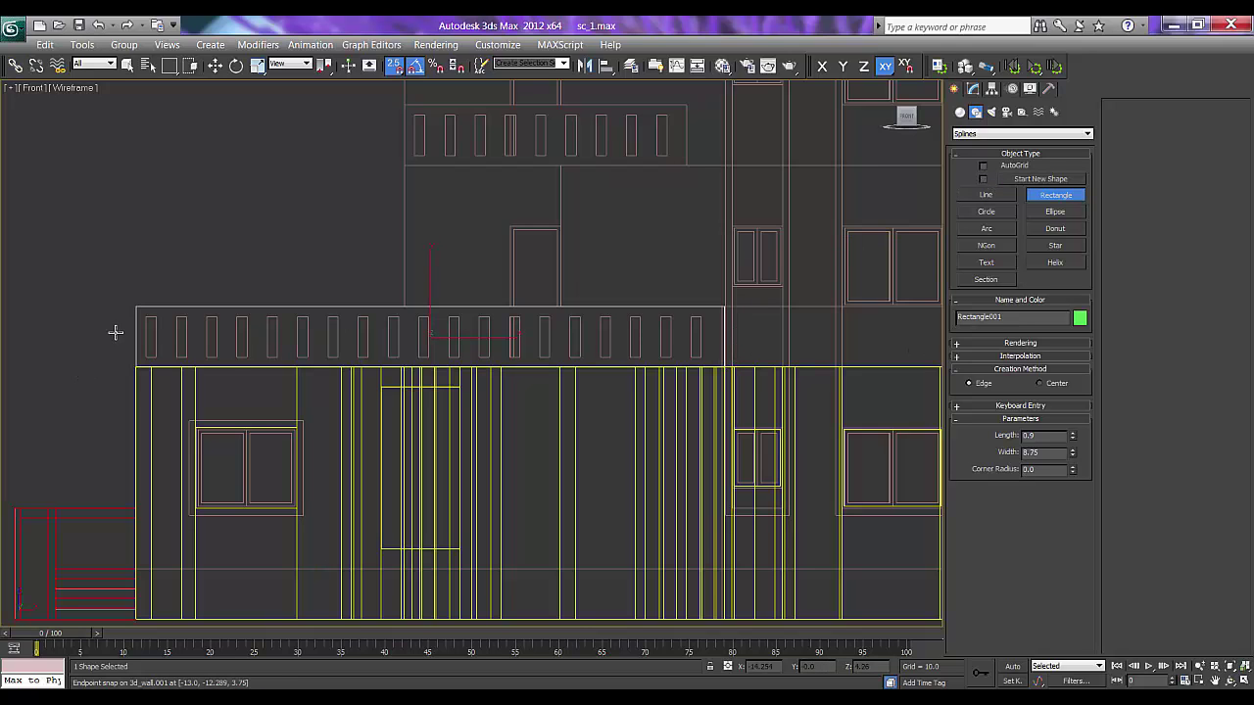
pyautogui.moveTo(150, 316)
pyautogui.mouseDown()
pyautogui.moveTo(157, 350)
pyautogui.moveTo(213, 330)
pyautogui.moveTo(216, 357)
pyautogui.moveTo(246, 354)
pyautogui.moveTo(275, 330)
pyautogui.moveTo(279, 355)
pyautogui.moveTo(302, 324)
pyautogui.moveTo(307, 355)
pyautogui.moveTo(336, 342)
pyautogui.moveTo(338, 356)
pyautogui.moveTo(368, 332)
pyautogui.moveTo(364, 356)
pyautogui.mouseUp()
pyautogui.moveTo(392, 316)
pyautogui.mouseDown()
pyautogui.moveTo(396, 356)
pyautogui.moveTo(425, 327)
pyautogui.moveTo(424, 356)
pyautogui.moveTo(453, 319)
pyautogui.moveTo(457, 356)
pyautogui.moveTo(487, 323)
pyautogui.moveTo(485, 355)
pyautogui.moveTo(510, 322)
pyautogui.moveTo(516, 356)
pyautogui.moveTo(549, 327)
pyautogui.moveTo(548, 356)
pyautogui.moveTo(571, 327)
pyautogui.moveTo(578, 355)
pyautogui.moveTo(637, 336)
pyautogui.moveTo(640, 350)
pyautogui.moveTo(666, 351)
pyautogui.moveTo(696, 329)
pyautogui.moveTo(703, 353)
pyautogui.mouseUp()
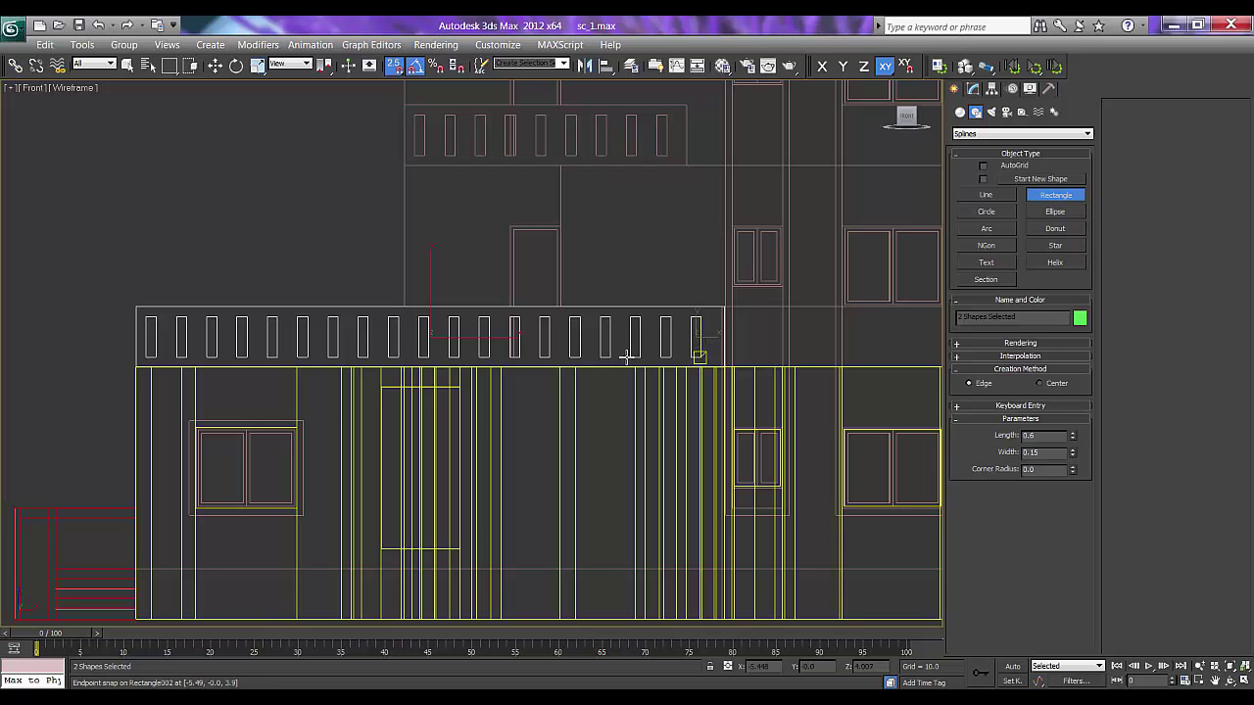
pyautogui.rightClick(520, 349)
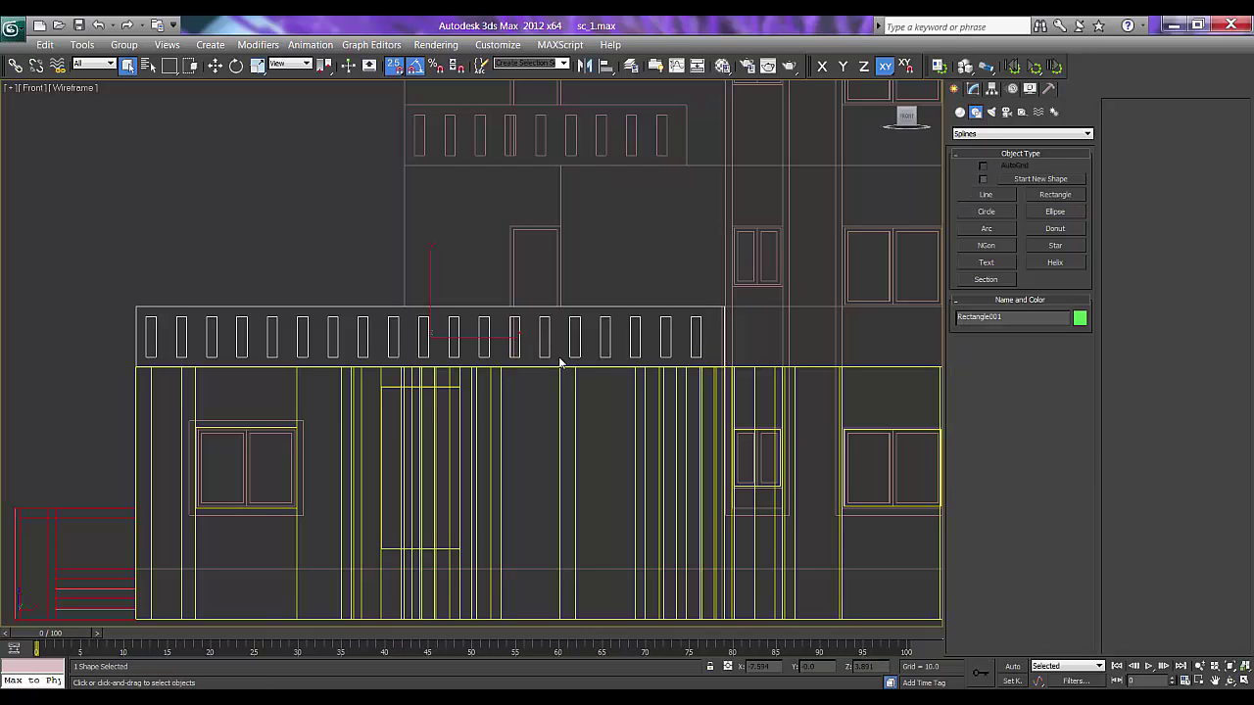
pyautogui.press('w')
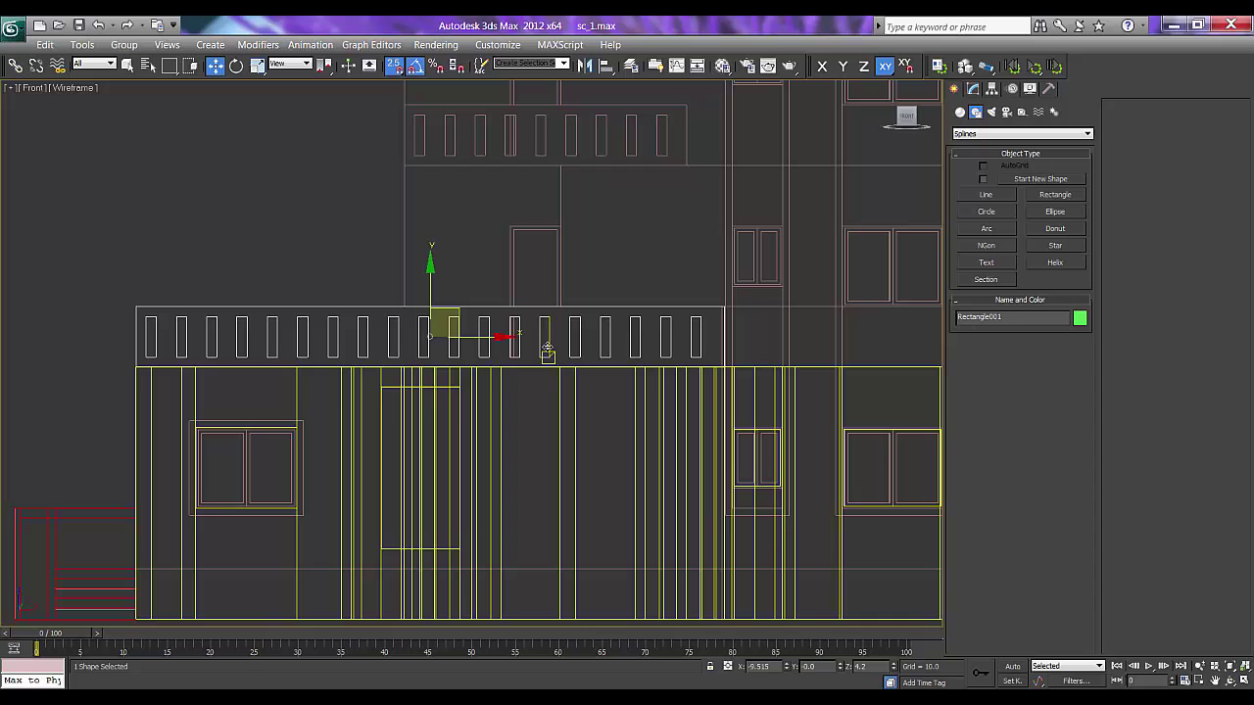
pyautogui.press('s')
pyautogui.moveTo(481, 343); pyautogui.dragTo(368, 346)
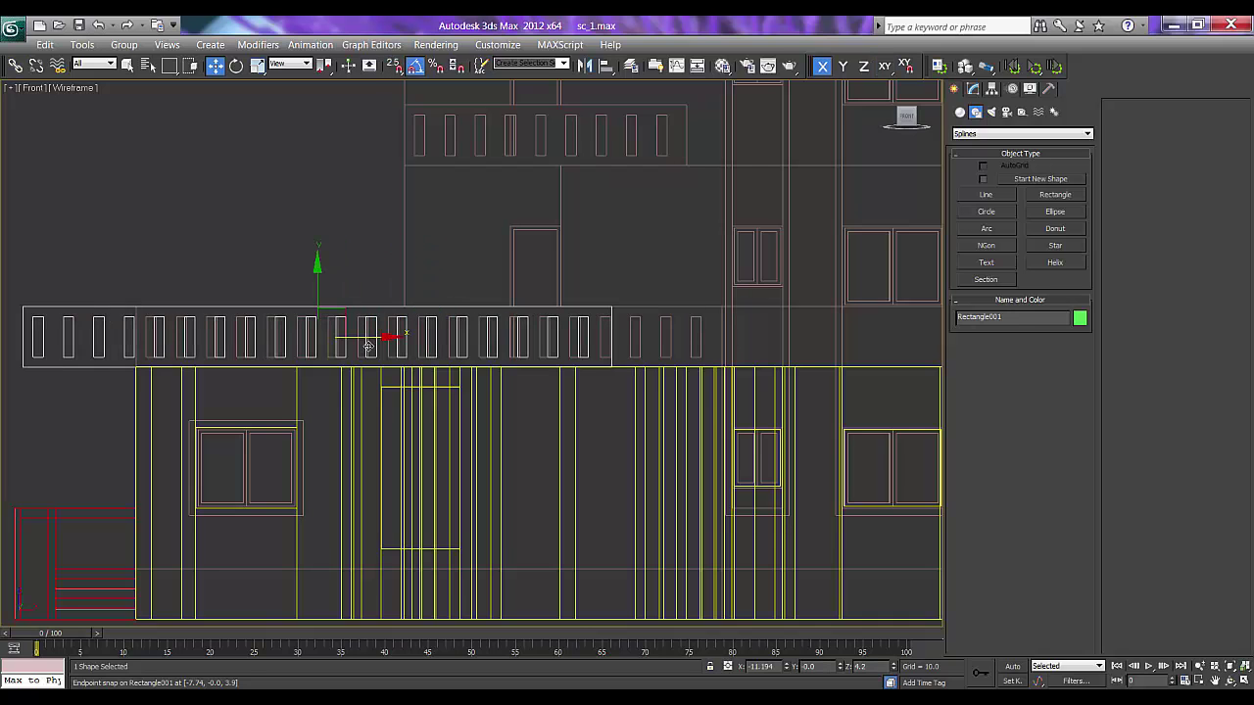
pyautogui.hotkey('ctrl', 'z')
# - Extrude the railing shape with its openings by an amount of 0.15
pyautogui.click(973, 88)
pyautogui.click(997, 154)
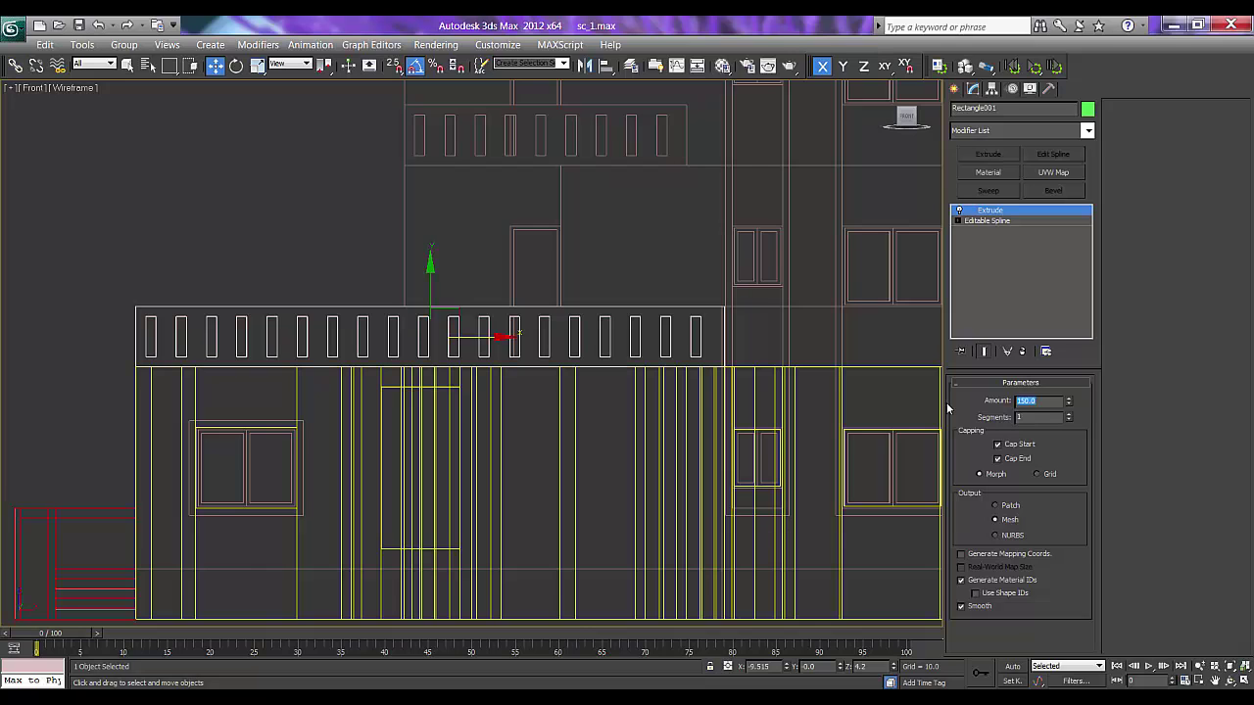
pyautogui.click(954, 88)
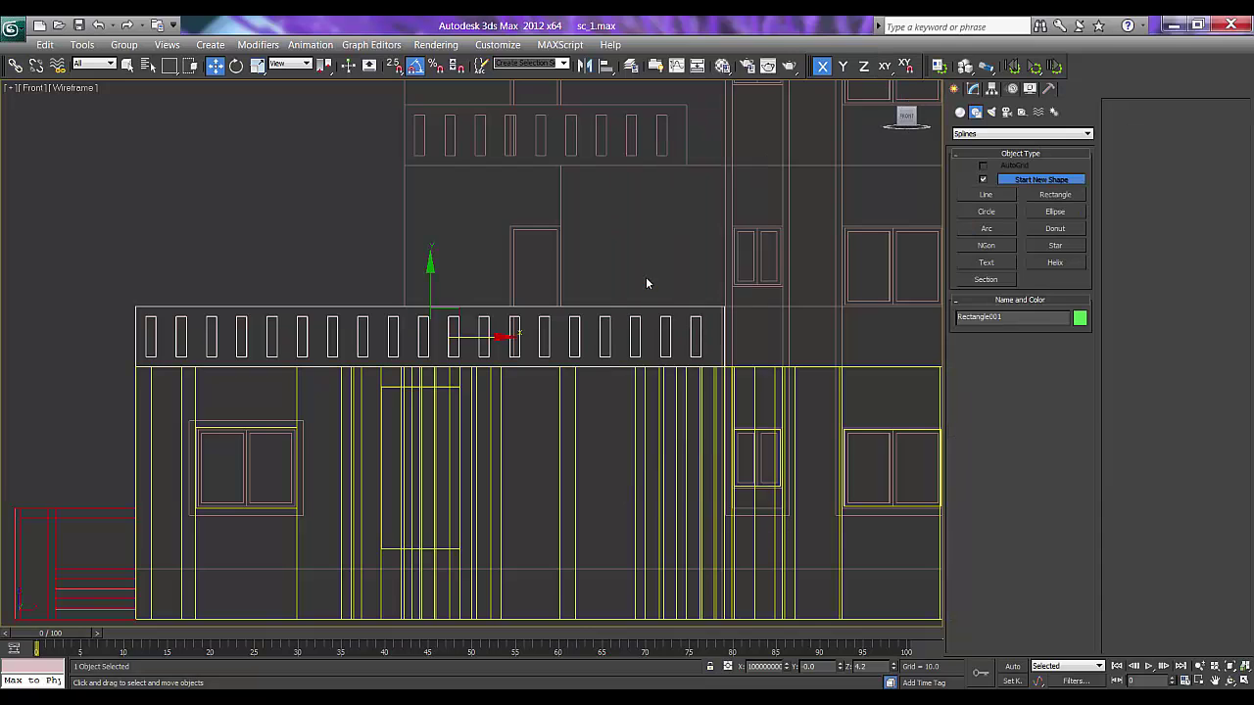
pyautogui.press('p')
pyautogui.scroll(-5, 641, 280)
pyautogui.click(973, 88)
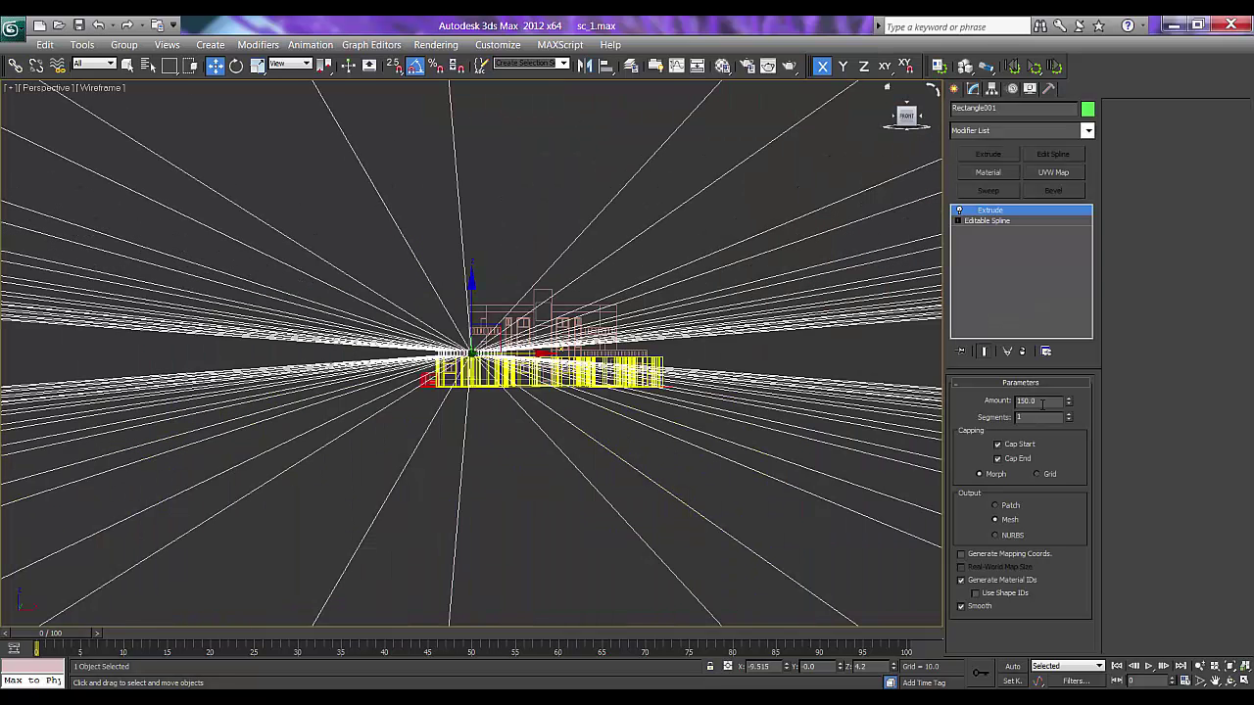
pyautogui.doubleClick(1042, 401)
pyautogui.press('Return')
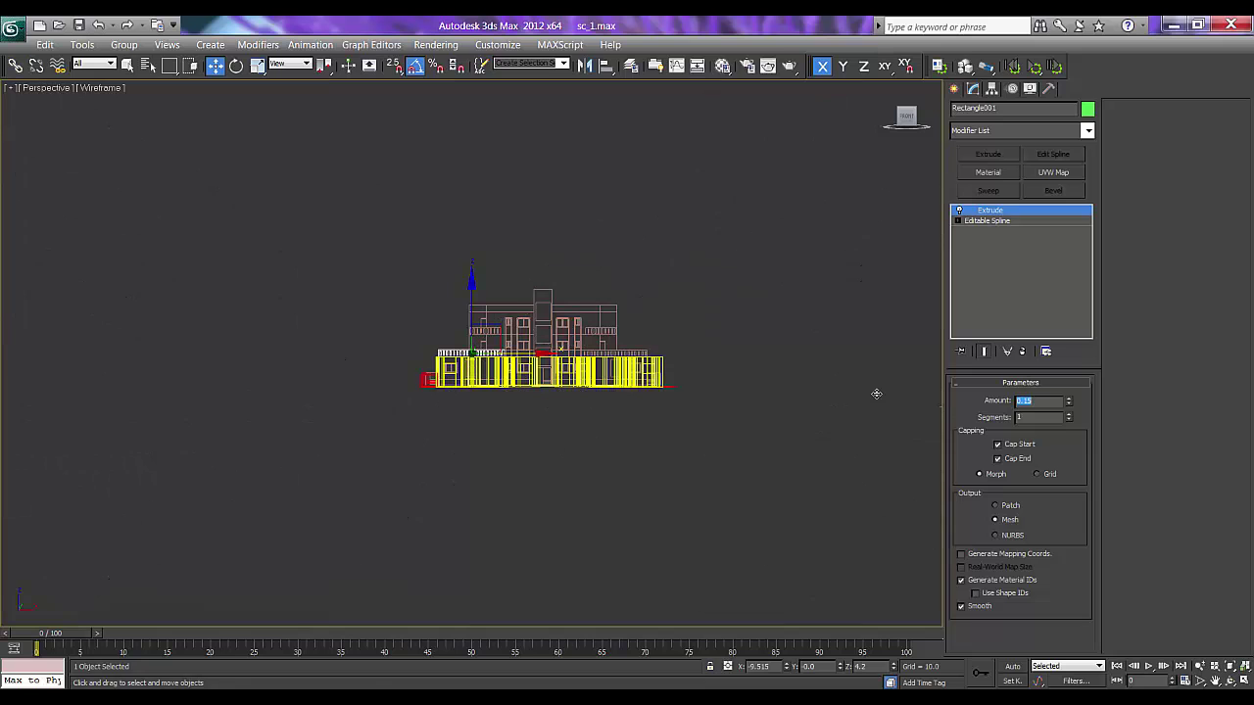
pyautogui.rightClick(524, 384)
pyautogui.click(536, 404)
# - Move the extruded railing along Y from the elevation drawing into the lower-left part of the floor plan
pyautogui.keyDown('alt'); pyautogui.moveTo(480, 375); pyautogui.dragTo(491, 385, button='middle'); pyautogui.keyUp('alt')
pyautogui.scroll(4, 497, 397)
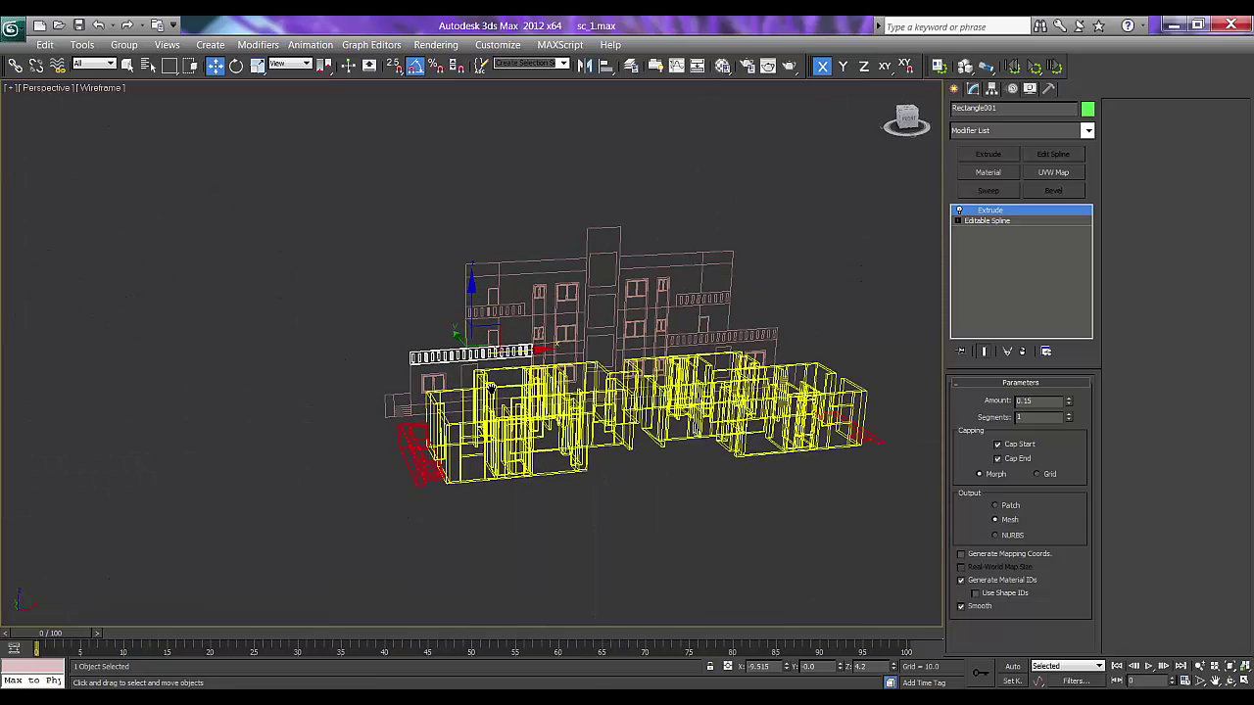
pyautogui.press('t')
pyautogui.press('z')
pyautogui.scroll(-6, 491, 390)
pyautogui.moveTo(497, 406); pyautogui.dragTo(508, 349, button='middle')
pyautogui.moveTo(486, 246); pyautogui.dragTo(486, 428)
pyautogui.moveTo(498, 456); pyautogui.dragTo(493, 264, button='middle')
pyautogui.scroll(6, 468, 339)
pyautogui.moveTo(467, 339); pyautogui.dragTo(504, 320, button='middle')
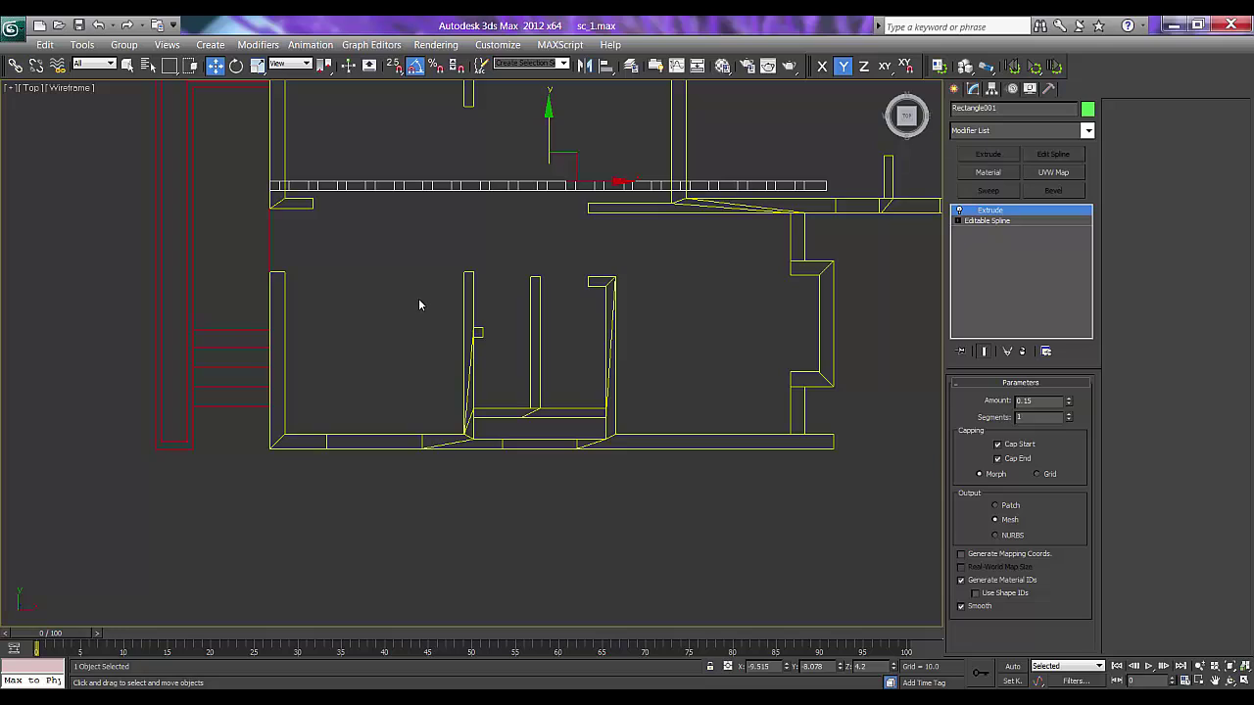
# - Snap the railing along Y onto the outer edge of the front-left wall, with the selection locked
pyautogui.press('s')
pyautogui.click(710, 666)
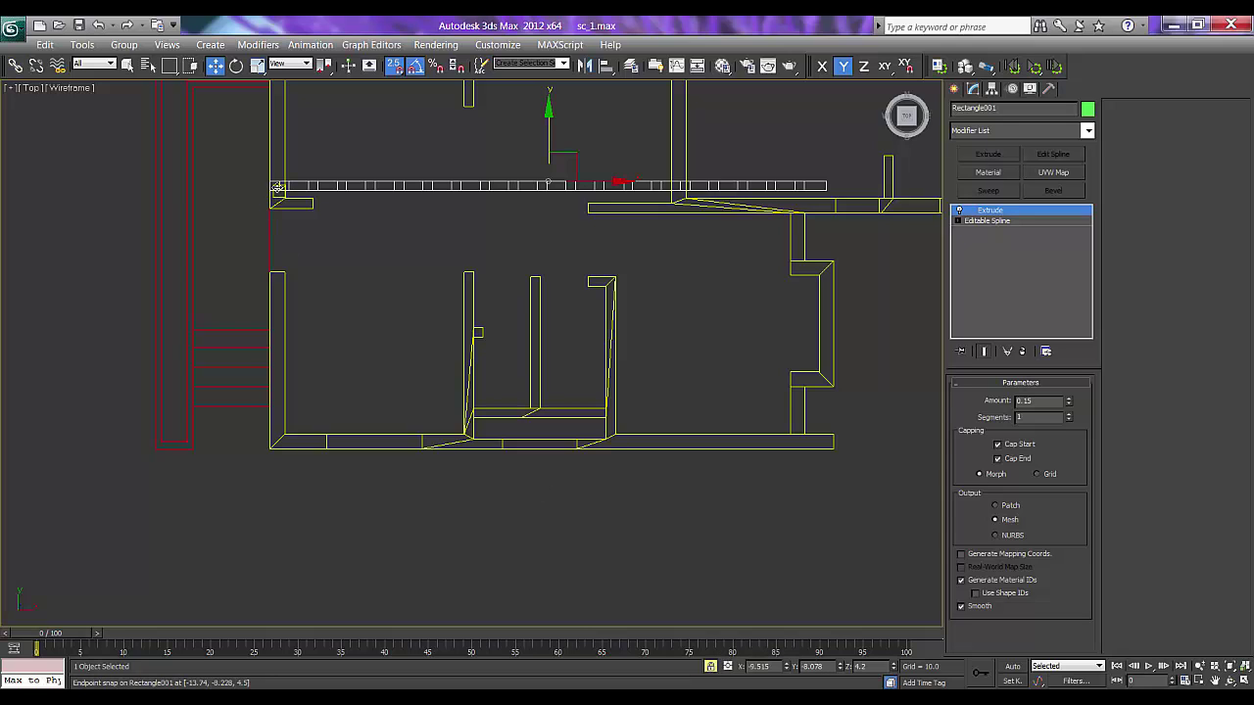
pyautogui.moveTo(278, 186); pyautogui.dragTo(271, 450)
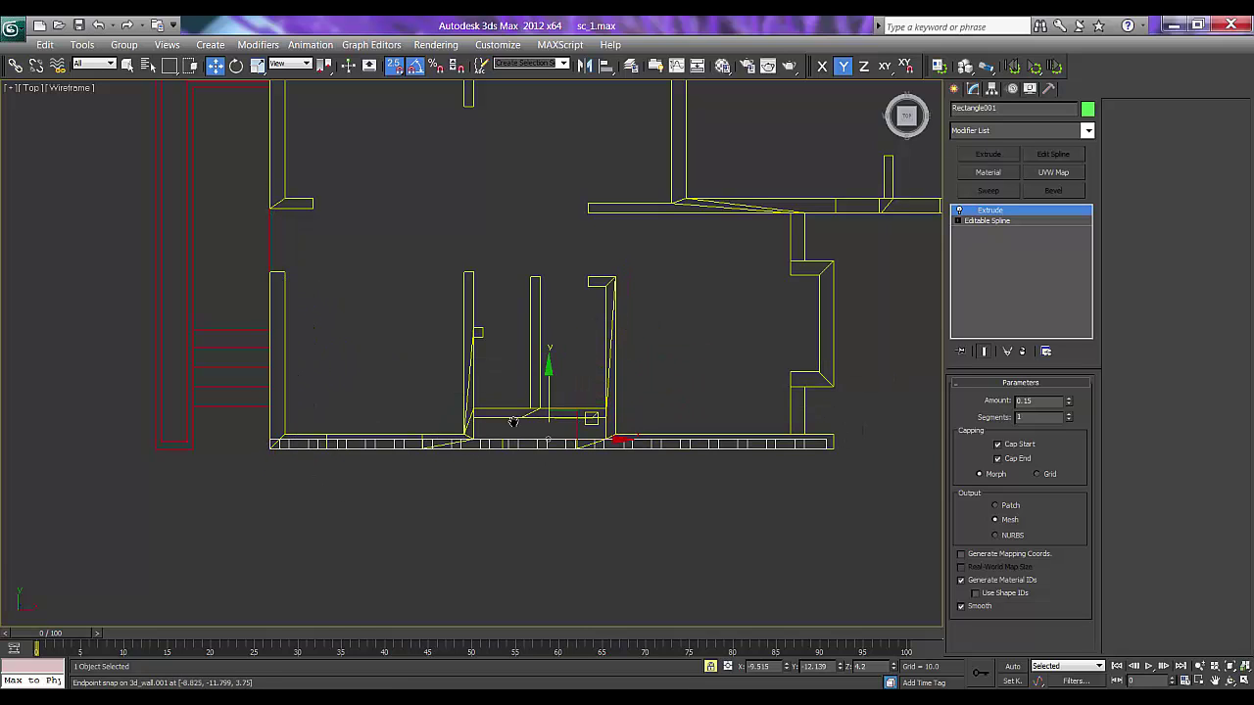
pyautogui.scroll(4, 784, 455)
pyautogui.moveTo(784, 456); pyautogui.dragTo(759, 342, button='middle')
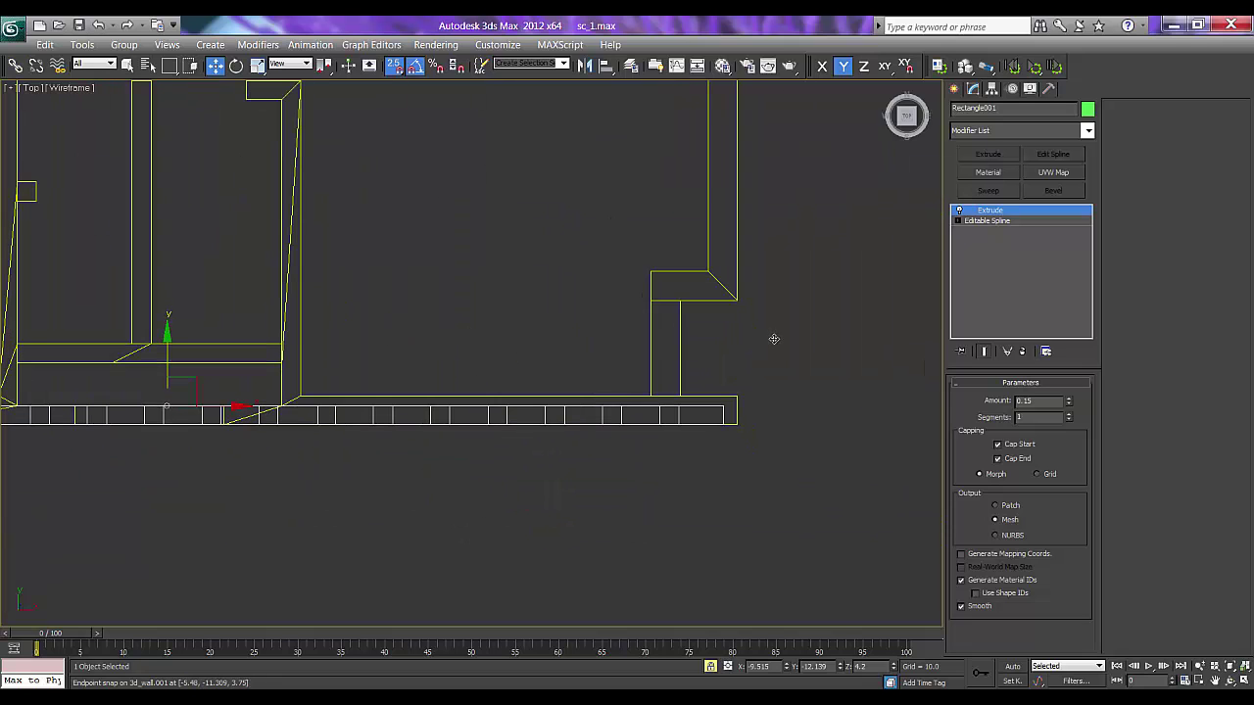
# - Move the two vertices at the railing's right end along X to line up with the front wall's outer corner
pyautogui.click(957, 220)
pyautogui.click(982, 231)
pyautogui.moveTo(727, 412); pyautogui.dragTo(805, 408)
pyautogui.click(395, 65)
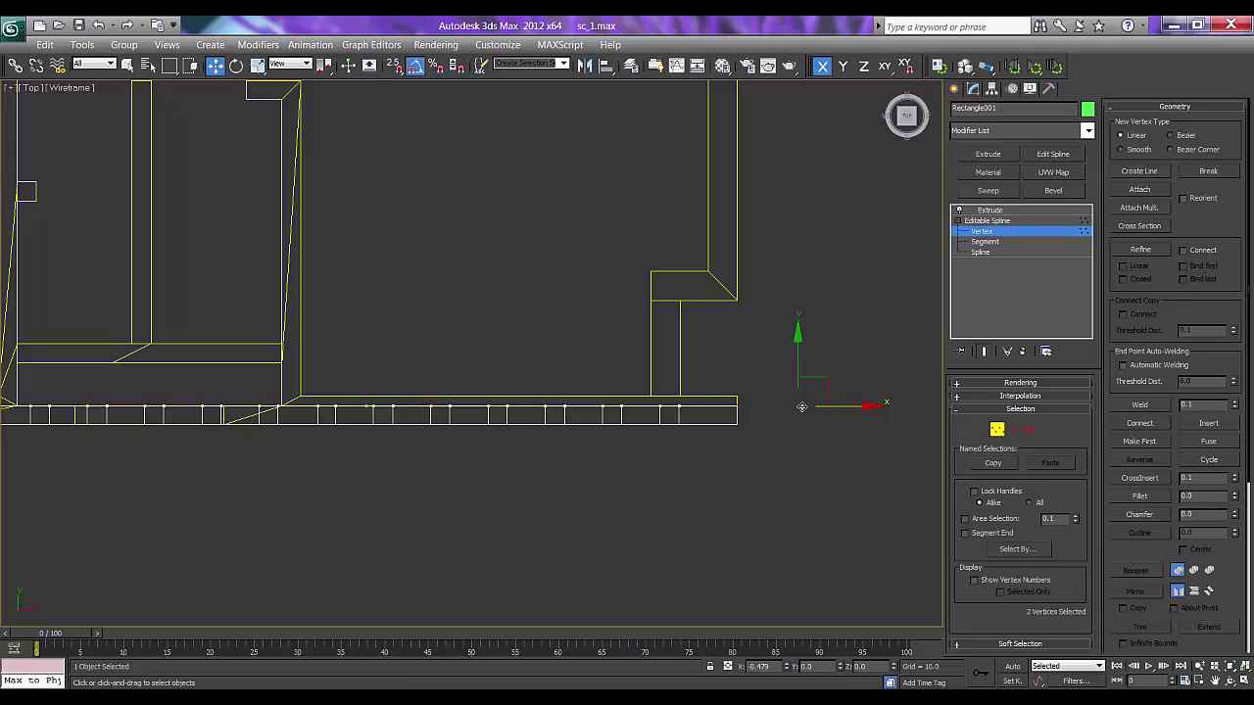
pyautogui.scroll(5, 748, 441)
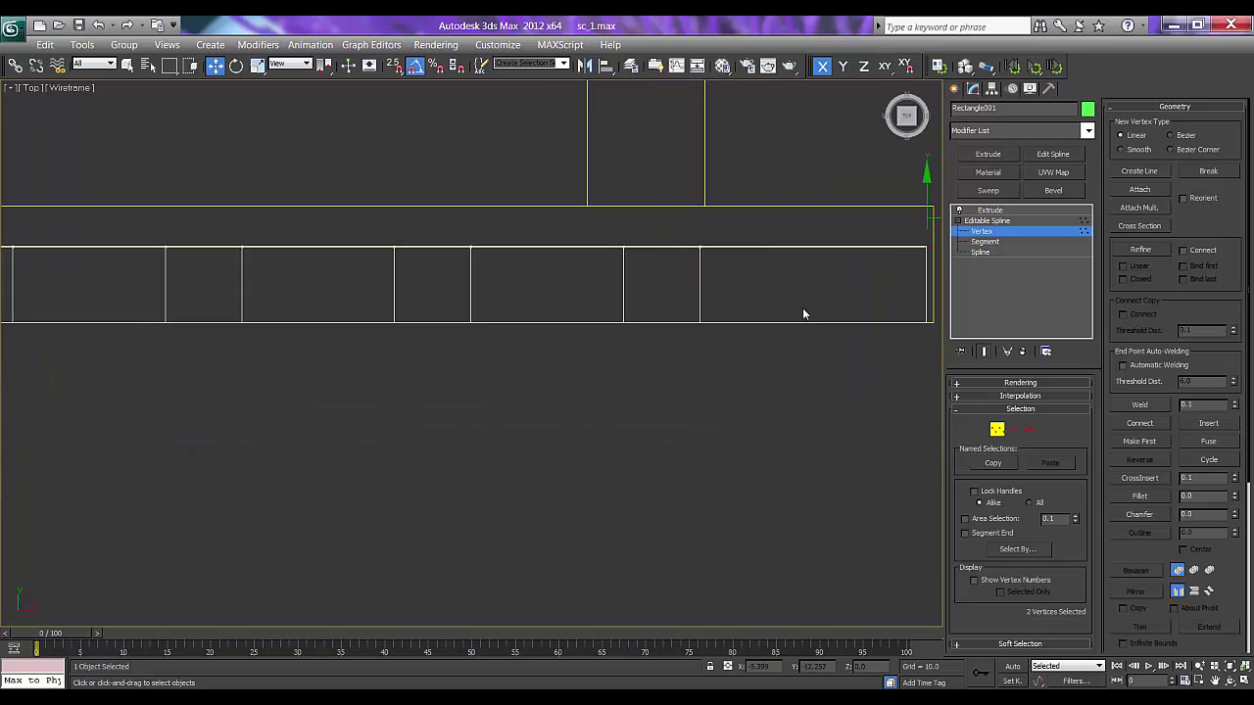
pyautogui.scroll(6, 650, 342)
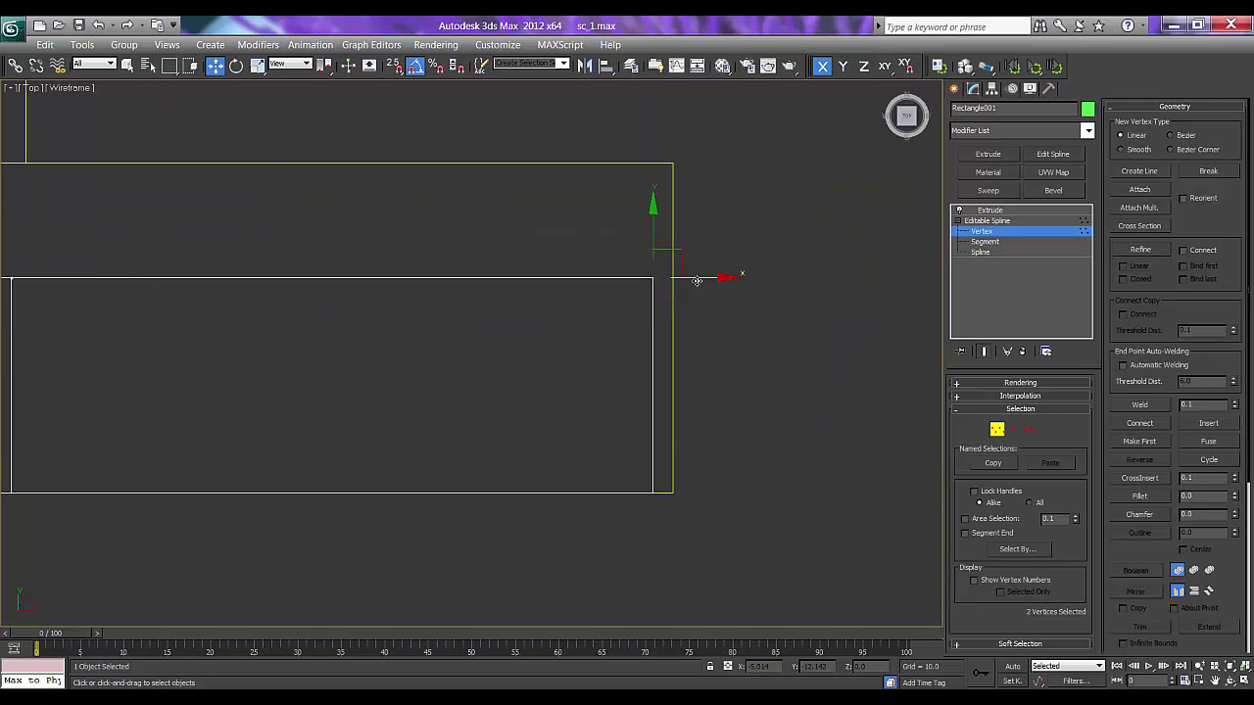
pyautogui.moveTo(696, 280); pyautogui.dragTo(718, 282)
pyautogui.scroll(-10, 728, 318)
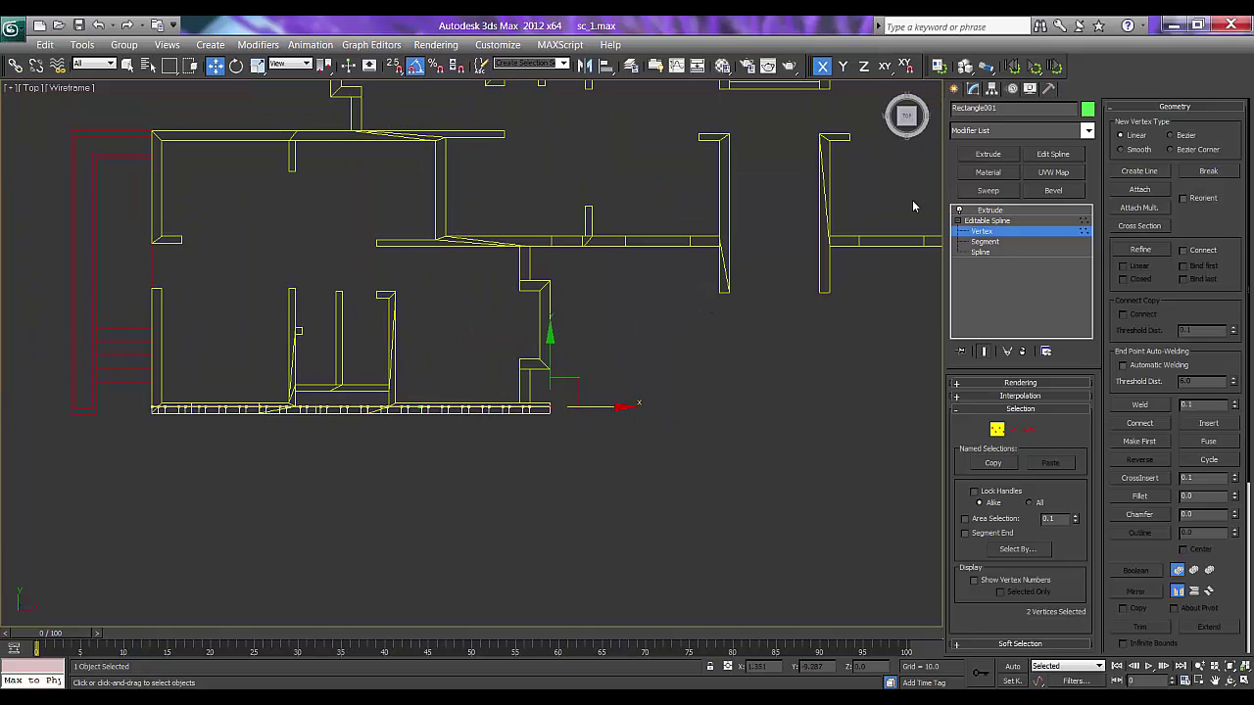
pyautogui.click(954, 88)
# - Create a copy of the front railing rotated -90 degrees about Z
pyautogui.moveTo(418, 339); pyautogui.dragTo(500, 357, button='middle')
pyautogui.press('e')
pyautogui.moveTo(403, 409); pyautogui.dragTo(437, 412, button='middle')
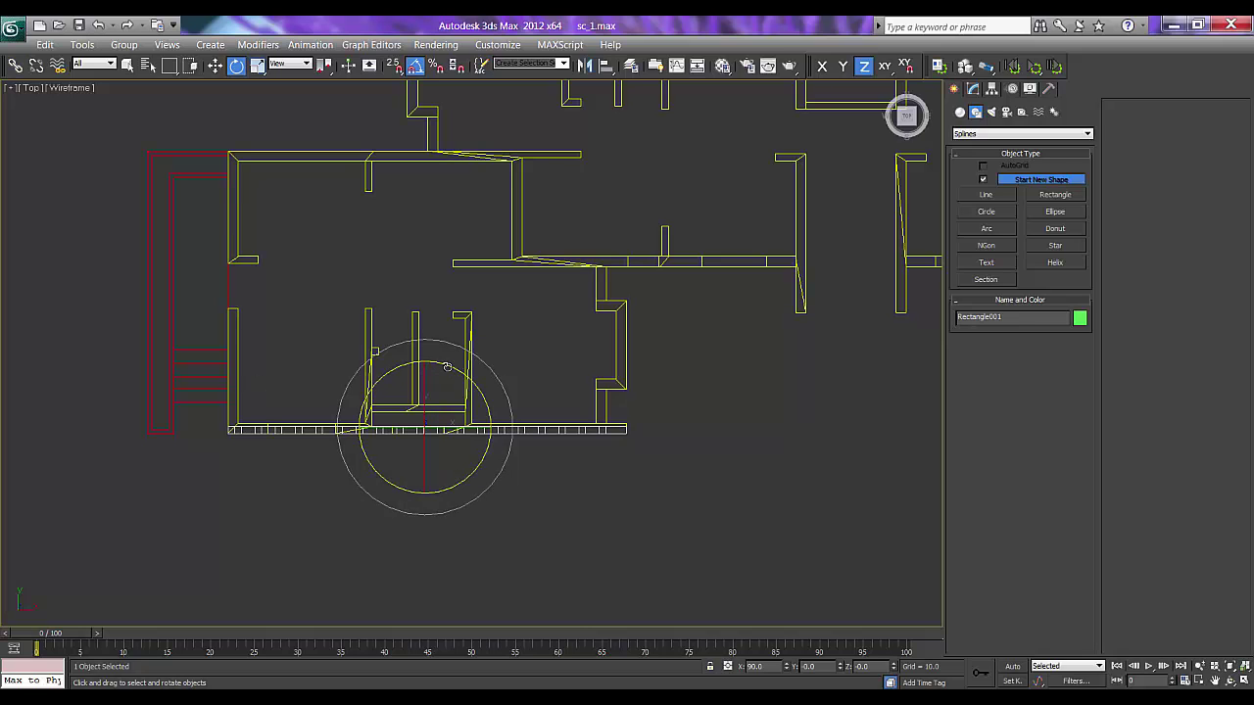
pyautogui.keyDown('shift'); pyautogui.moveTo(464, 383); pyautogui.dragTo(492, 413); pyautogui.keyUp('shift')
pyautogui.click(627, 431)
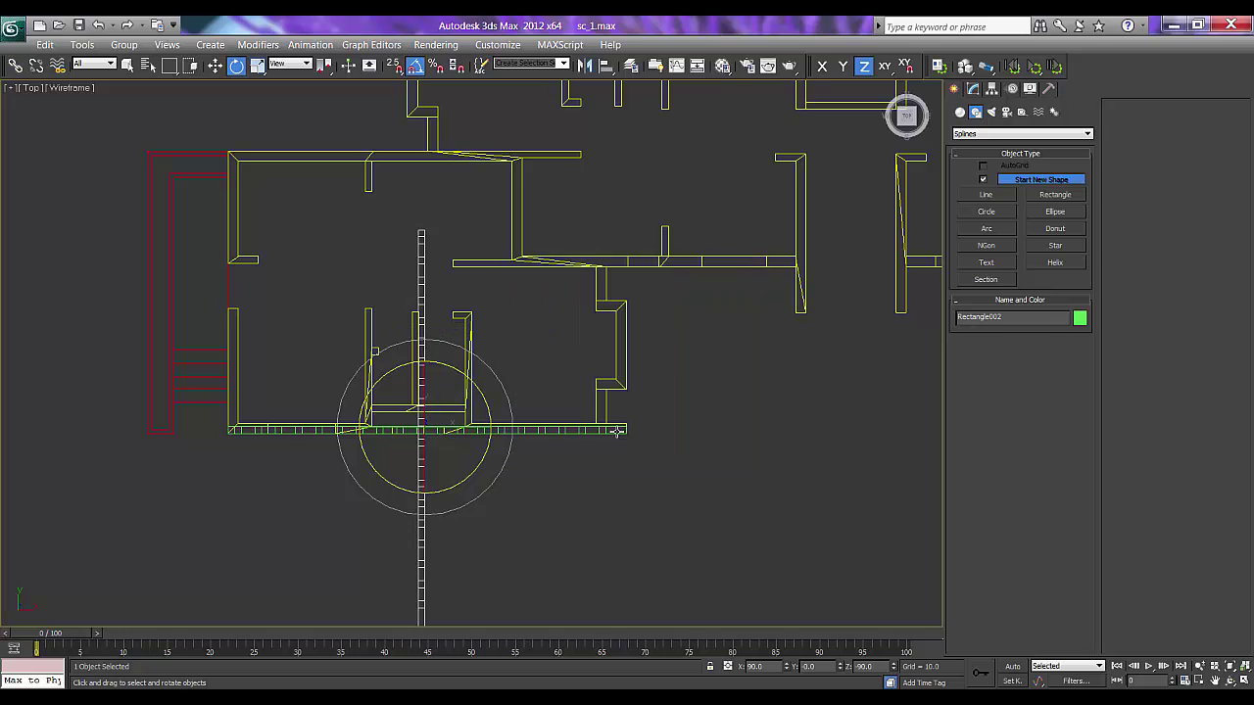
# - Snap the rotated railing copy by its end corner to the far outer corner of the building's left side wall
pyautogui.press('w')
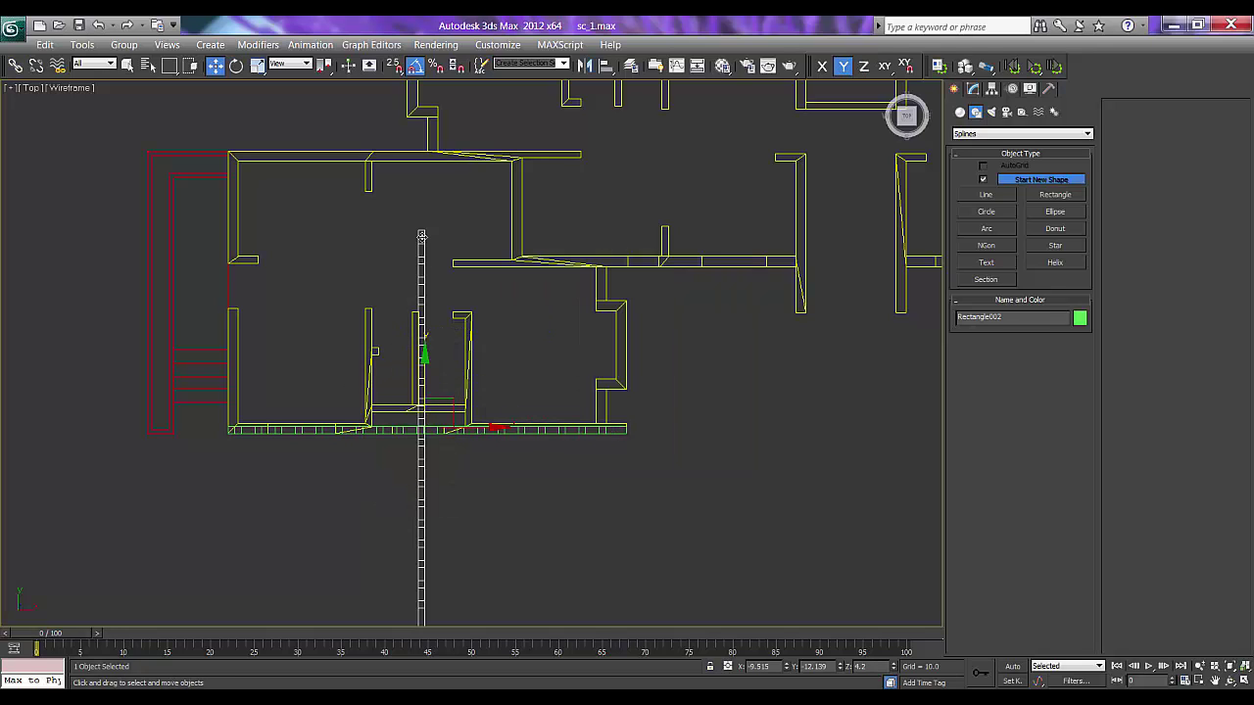
pyautogui.press('s')
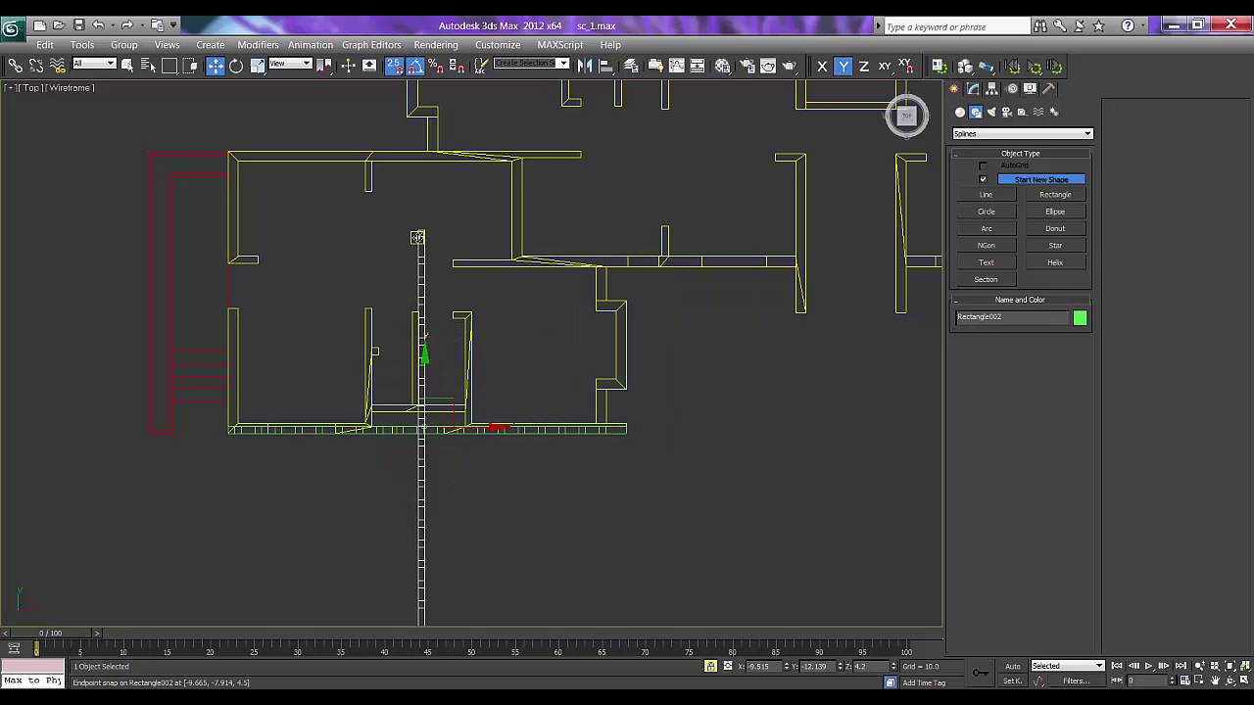
pyautogui.moveTo(421, 236); pyautogui.dragTo(228, 153)
pyautogui.scroll(3, 233, 166)
pyautogui.moveTo(4, 153); pyautogui.dragTo(210, 265, button='middle')
pyautogui.scroll(-3, 354, 298)
pyautogui.press('s')
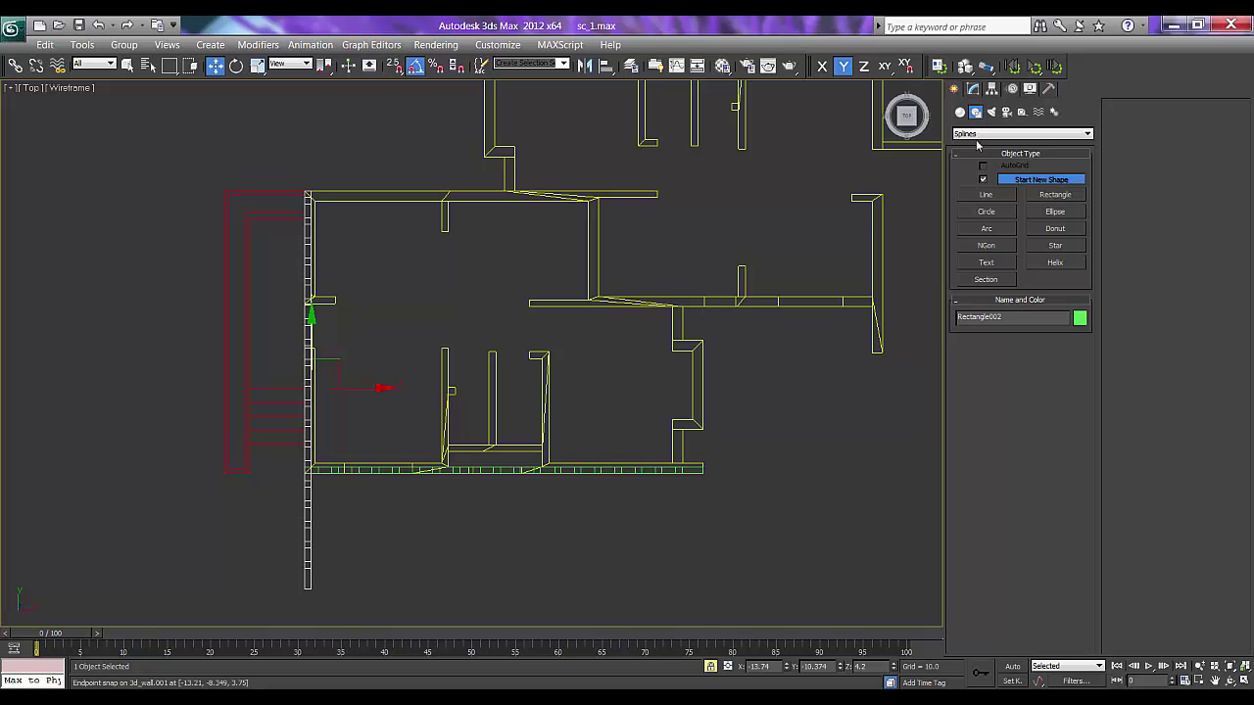
pyautogui.click(972, 90)
pyautogui.click(959, 220)
pyautogui.click(982, 231)
pyautogui.moveTo(461, 462); pyautogui.dragTo(588, 289, button='middle')
pyautogui.scroll(3, 579, 296)
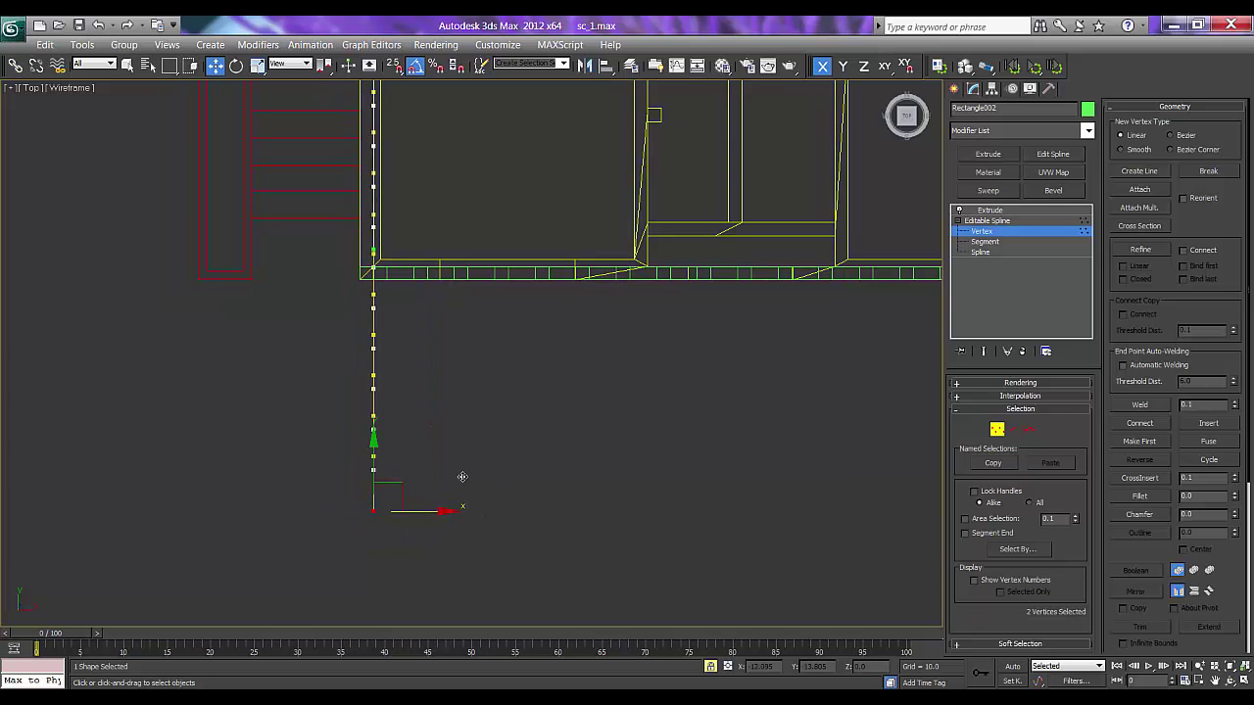
pyautogui.click(954, 88)
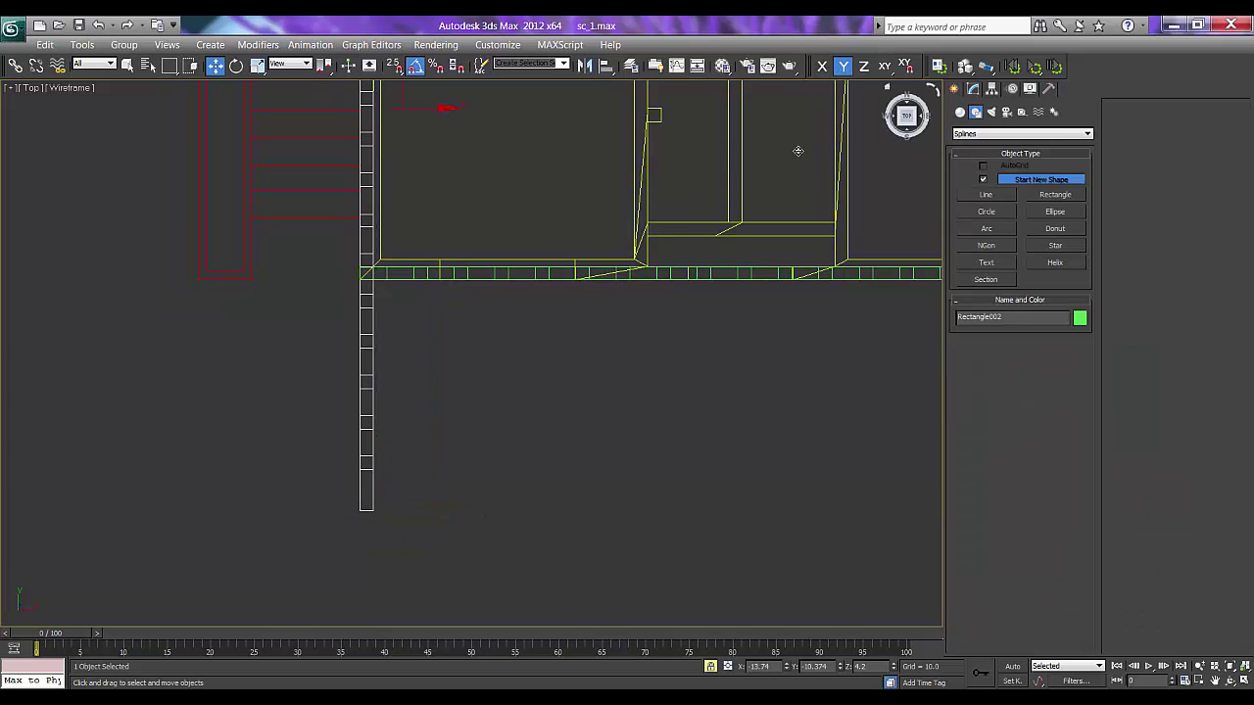
# - Display both railings and the walls in an orbited perspective view with Shaded display
pyautogui.press('p')
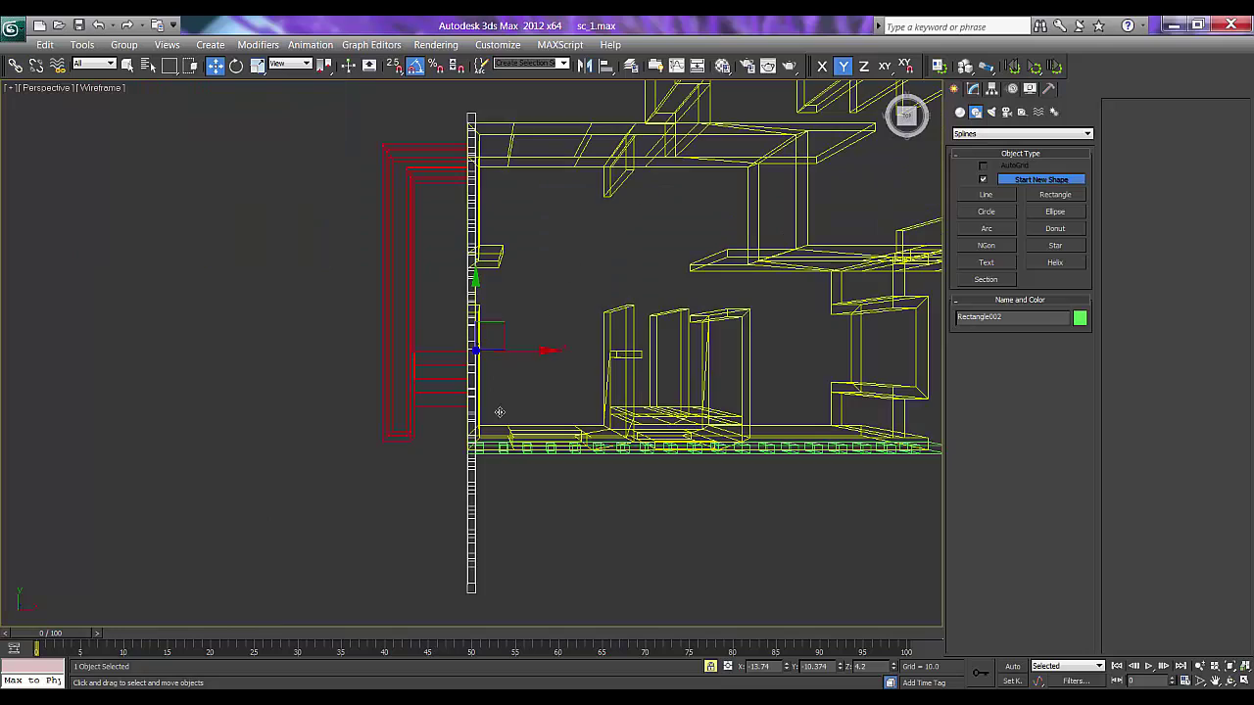
pyautogui.keyDown('alt'); pyautogui.moveTo(500, 417); pyautogui.dragTo(662, 380, button='middle'); pyautogui.keyUp('alt')
pyautogui.press('F3')
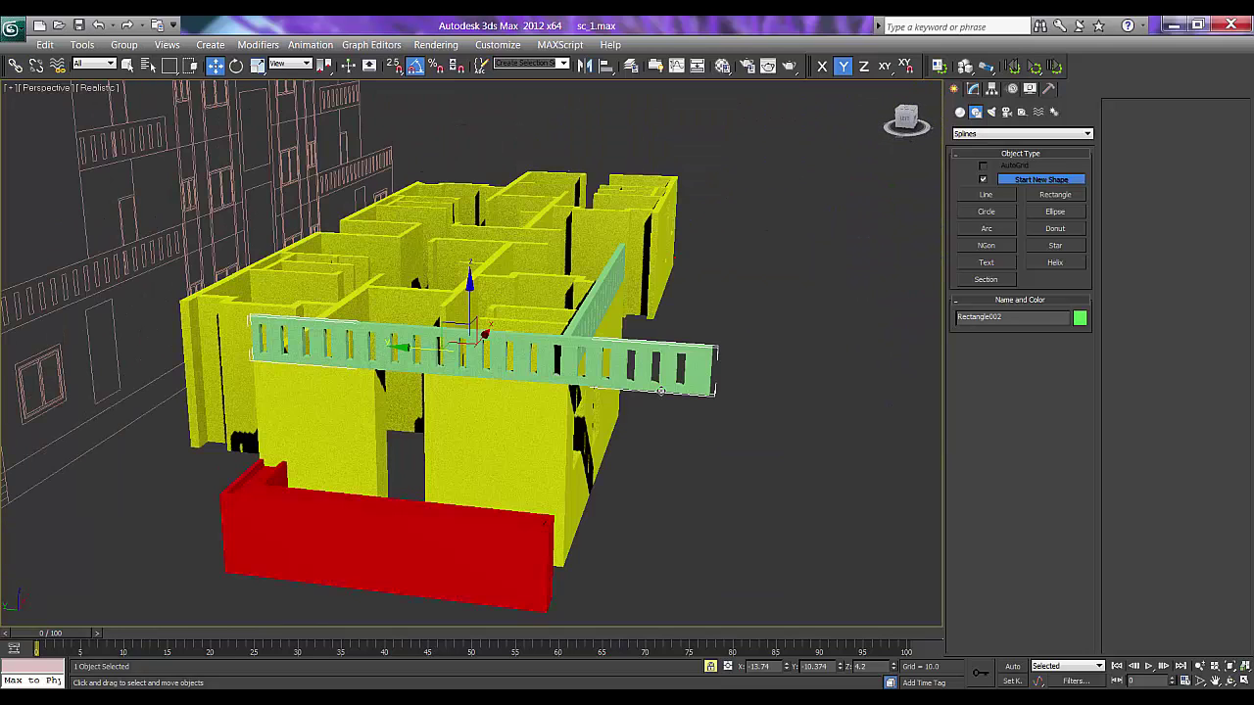
pyautogui.click(108, 88)
pyautogui.click(126, 118)
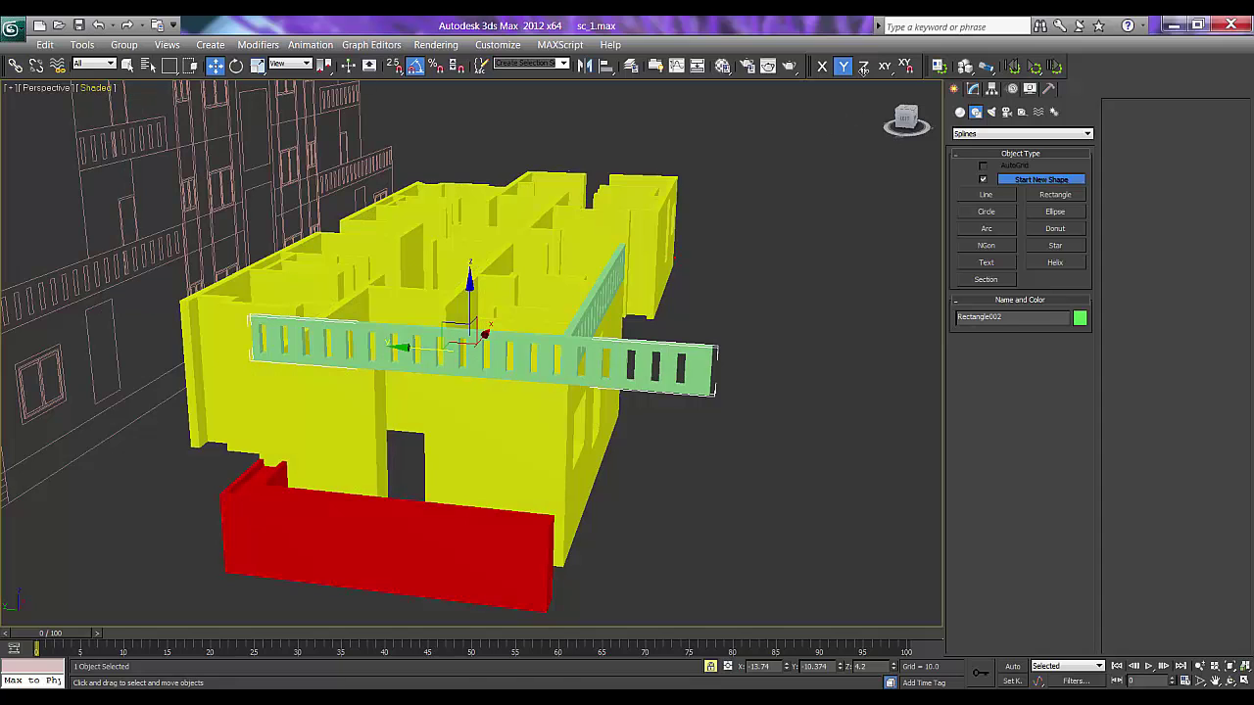
# - Delete the slot splines of the rotated side railing that lie beyond the building corner where it crosses the front railing
pyautogui.click(973, 89)
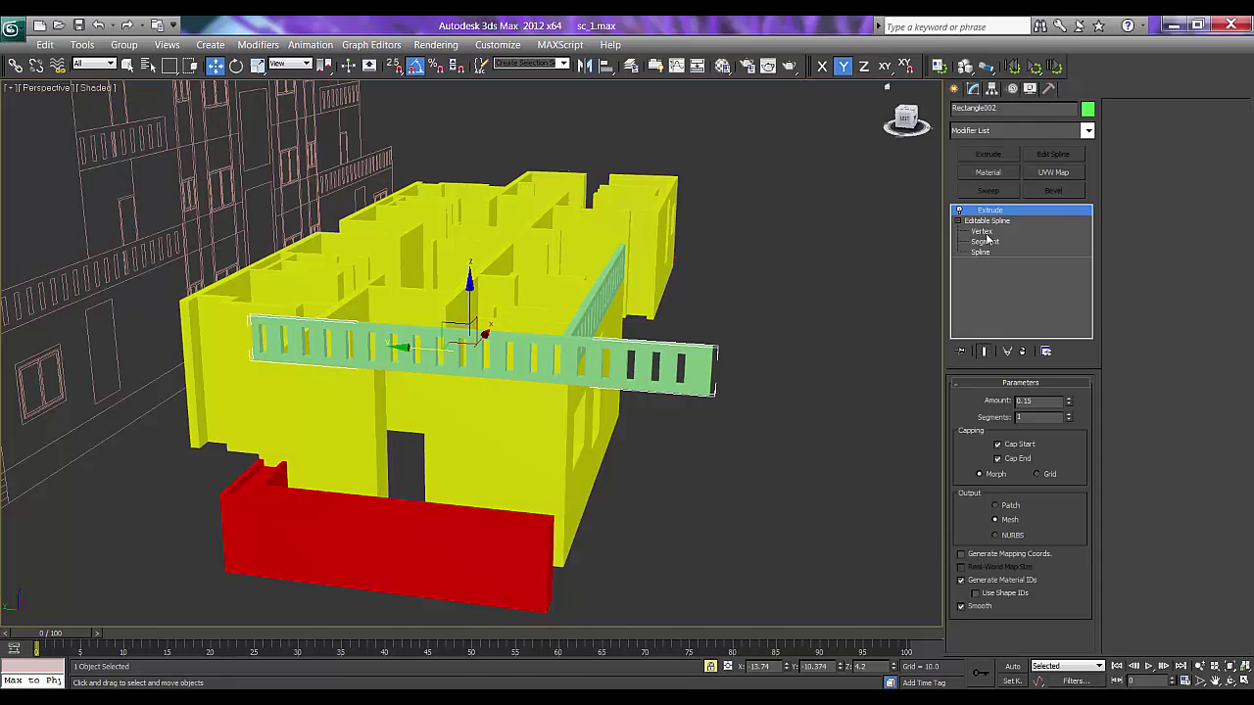
pyautogui.click(983, 233)
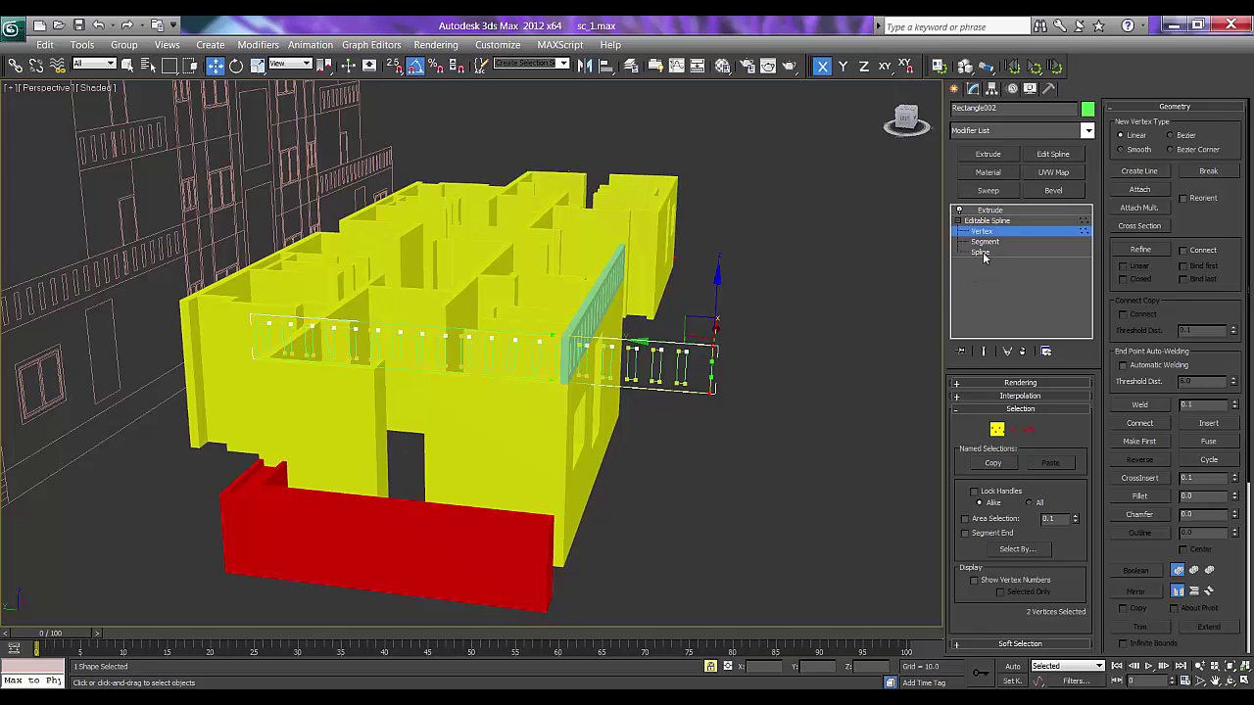
pyautogui.click(954, 89)
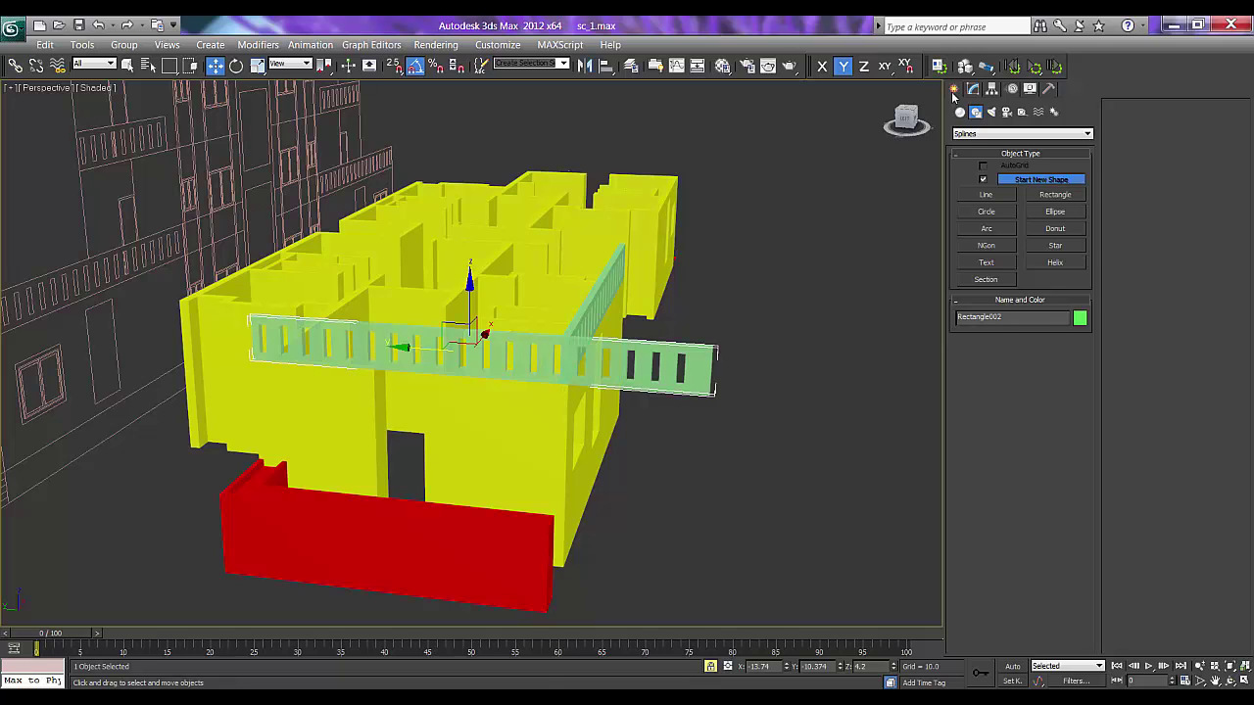
pyautogui.click(973, 90)
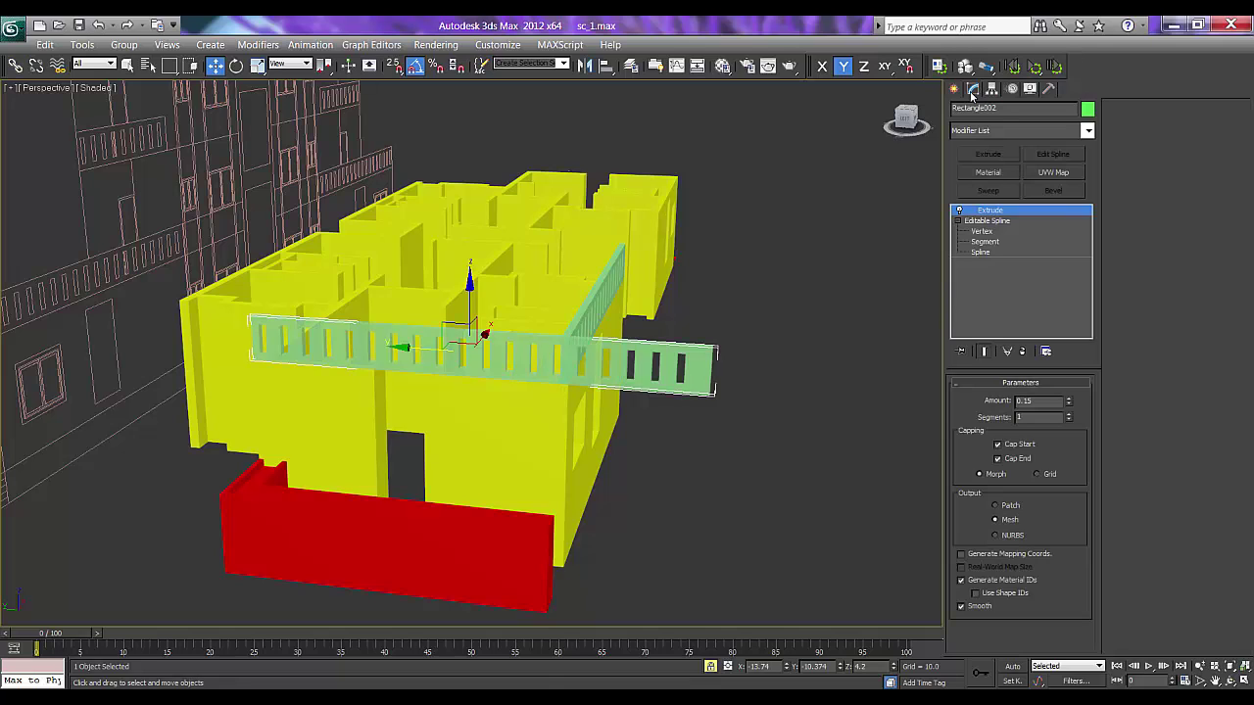
pyautogui.click(986, 220)
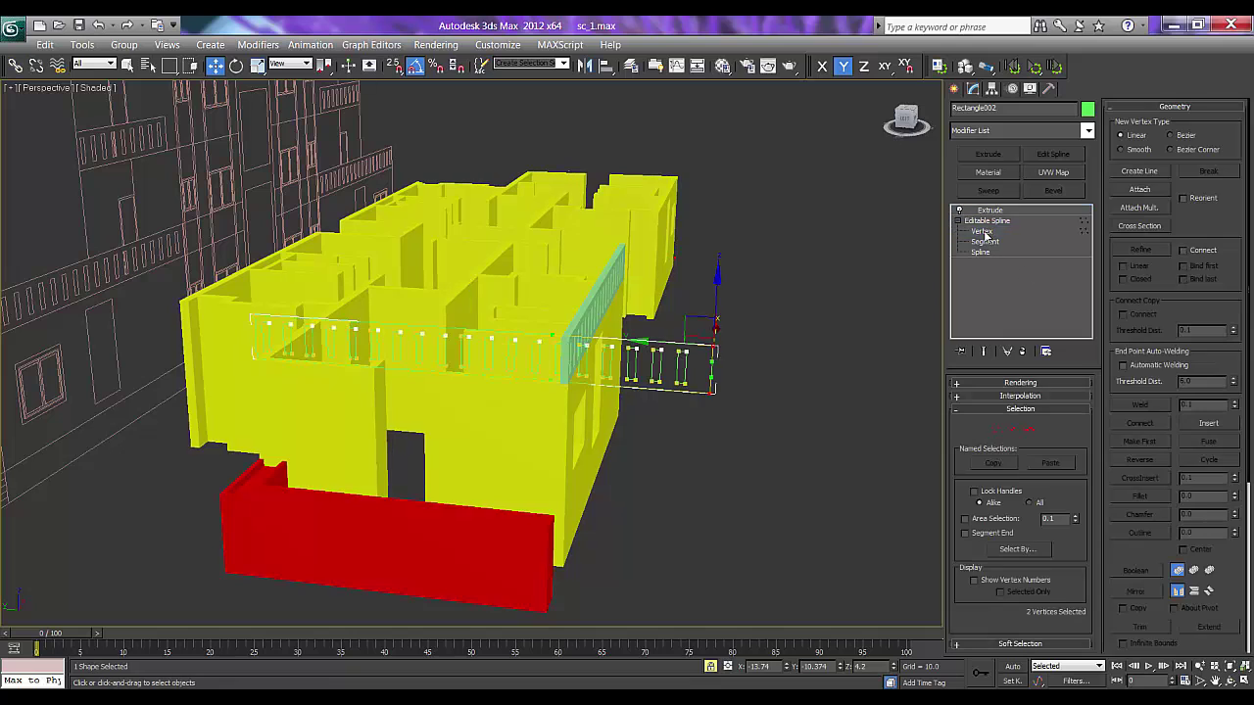
pyautogui.click(981, 231)
pyautogui.click(981, 253)
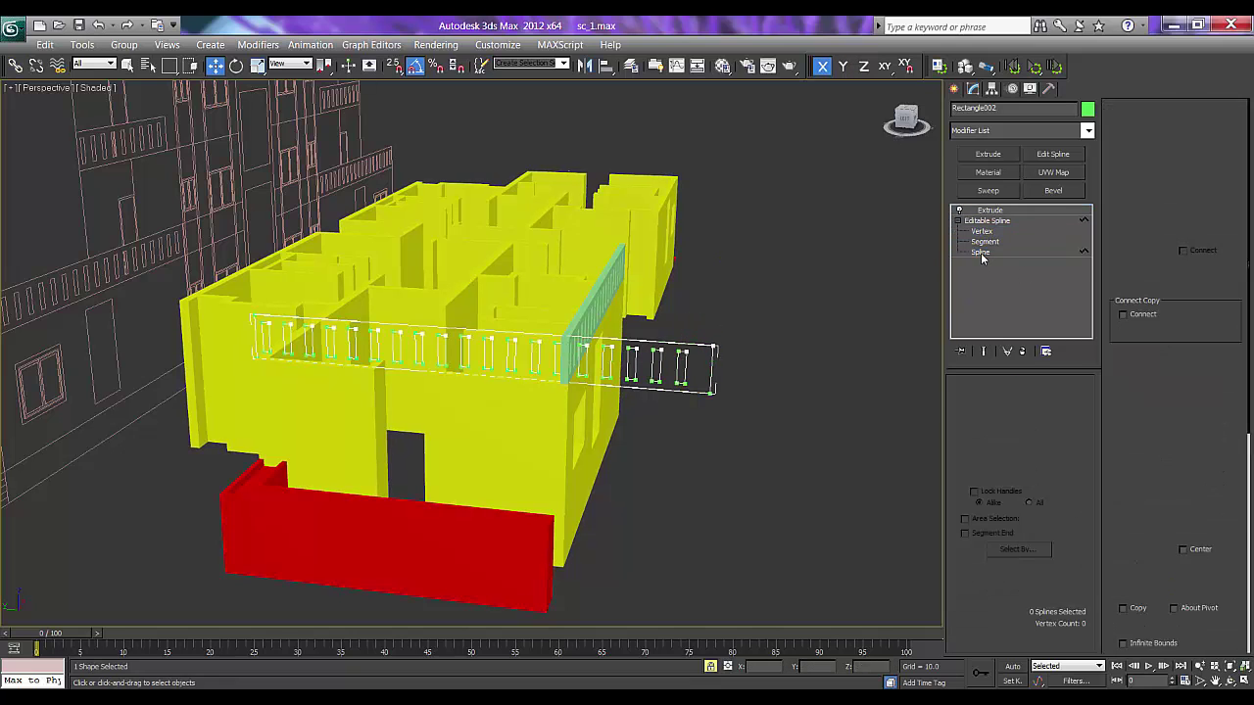
pyautogui.press('space')
pyautogui.click(690, 383)
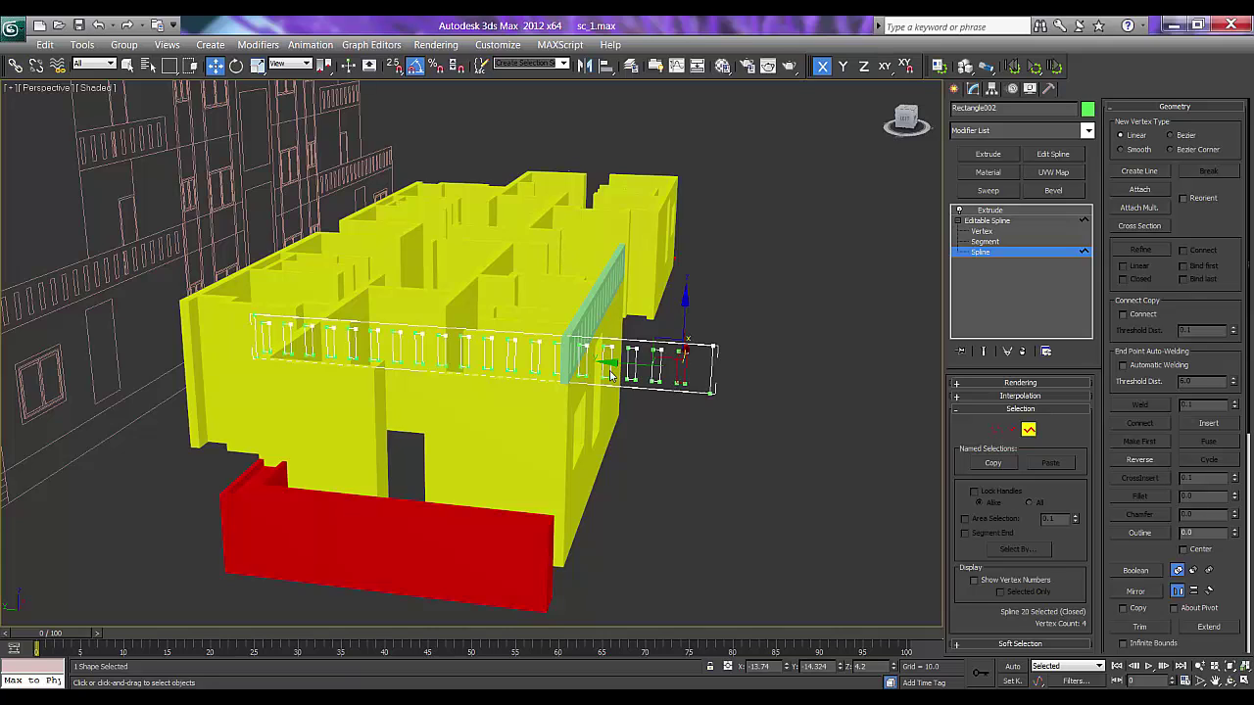
pyautogui.moveTo(607, 370); pyautogui.dragTo(584, 374)
pyautogui.press('Delete')
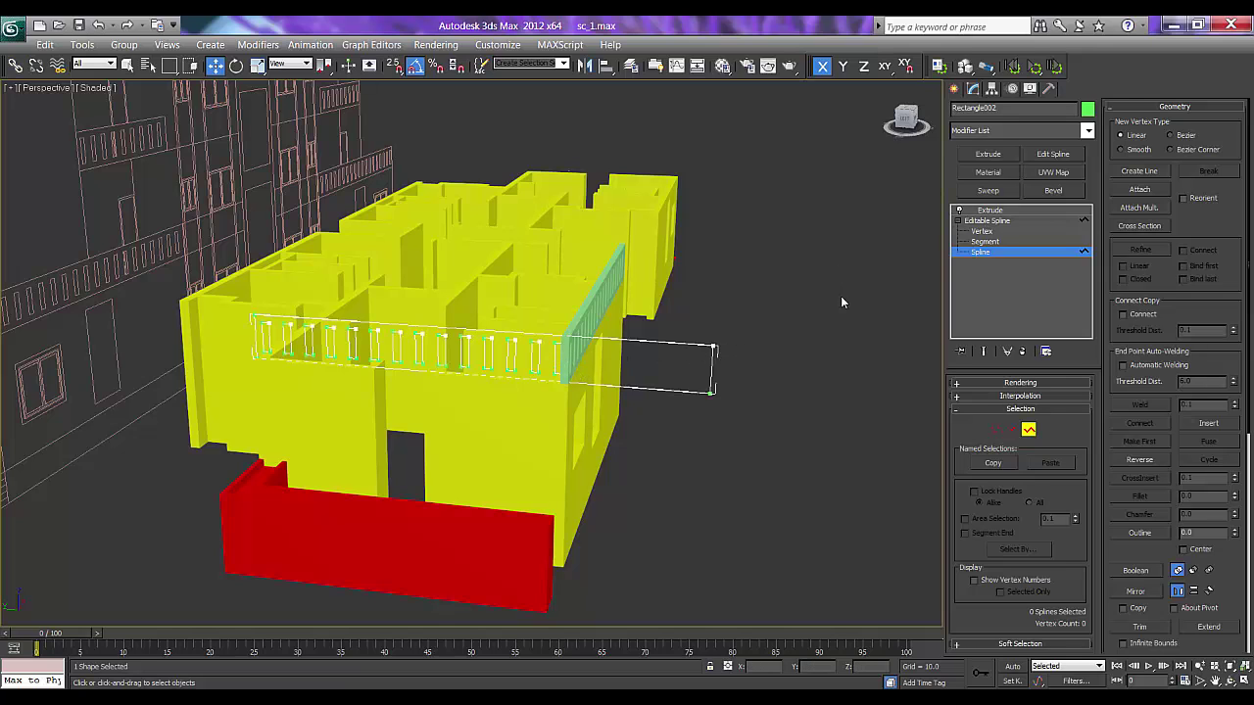
# - Convert all vertices of the side railing's spline to Corner type
pyautogui.press('1')
pyautogui.moveTo(776, 302); pyautogui.dragTo(223, 399)
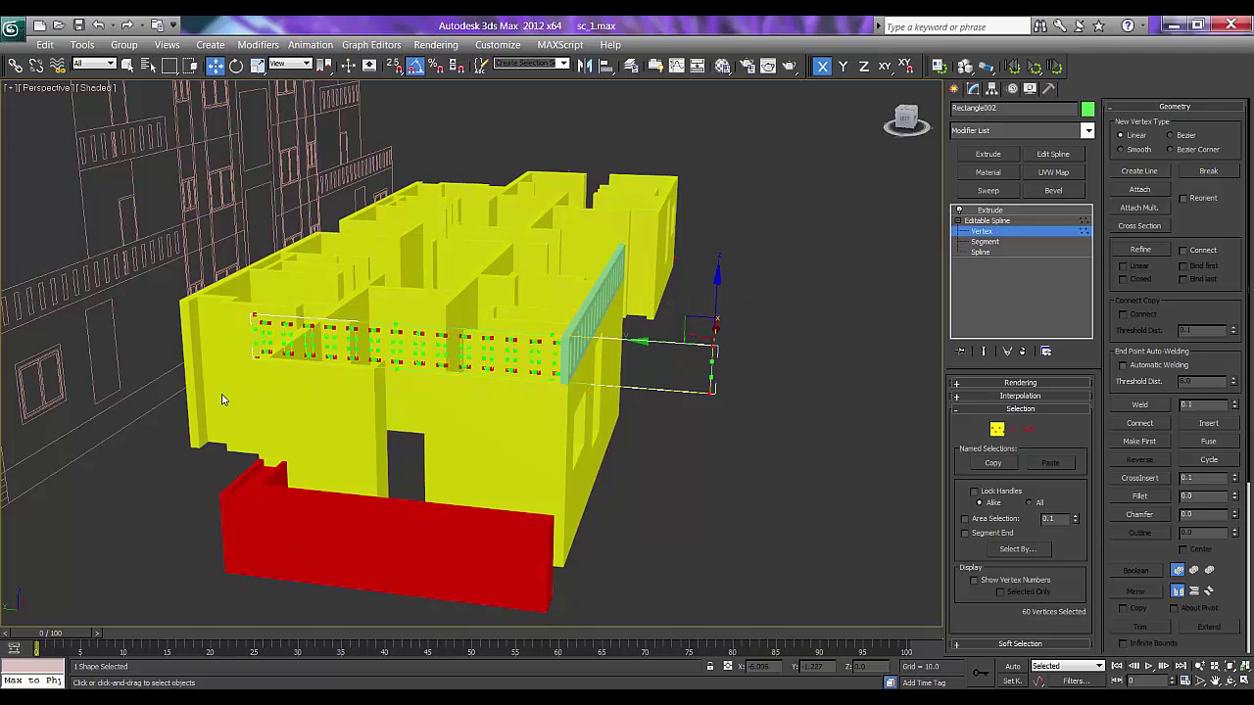
pyautogui.rightClick(654, 370)
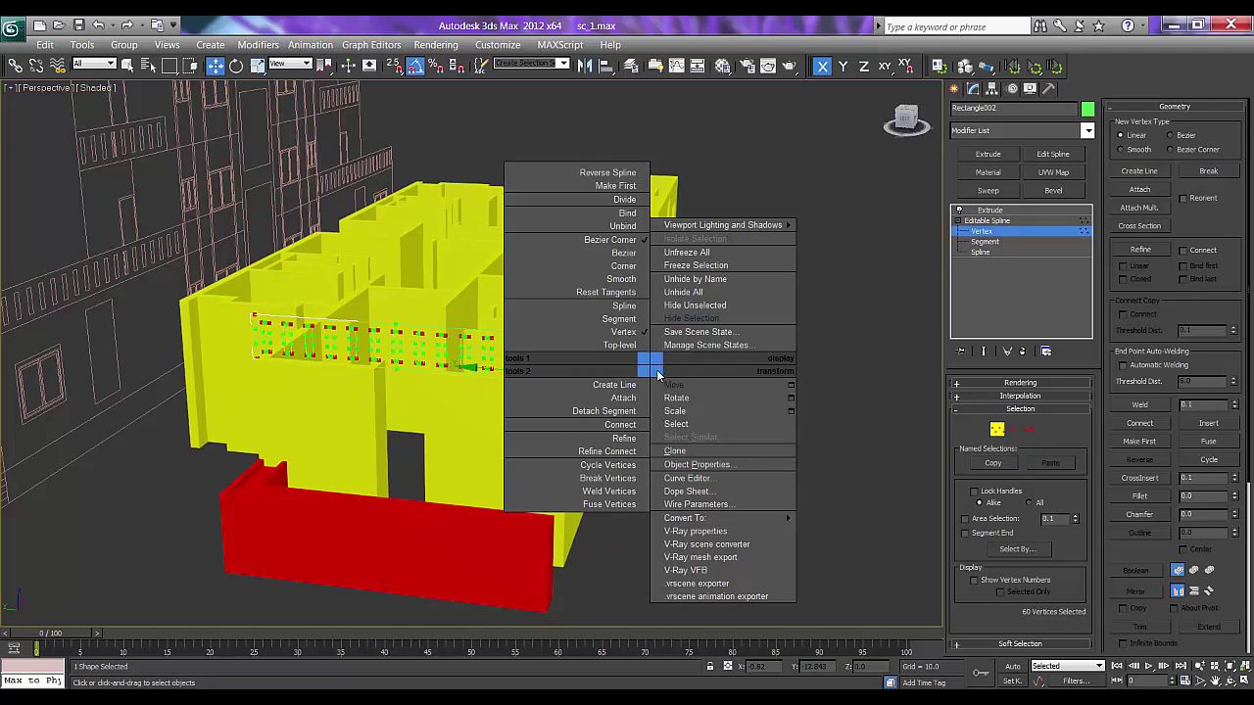
pyautogui.click(628, 268)
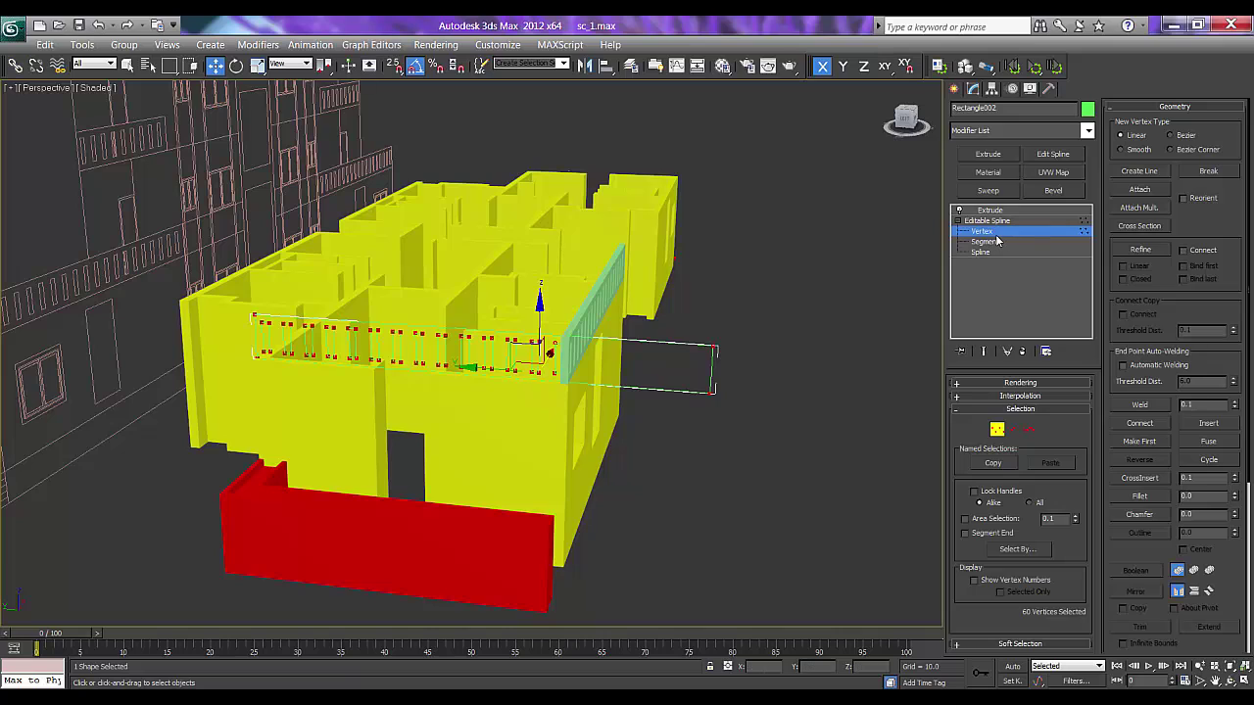
# - Try moving the side railing's two overhanging end vertices along Y to the front railing's corner, and undo the move
pyautogui.press('ctrl')
pyautogui.click(736, 351)
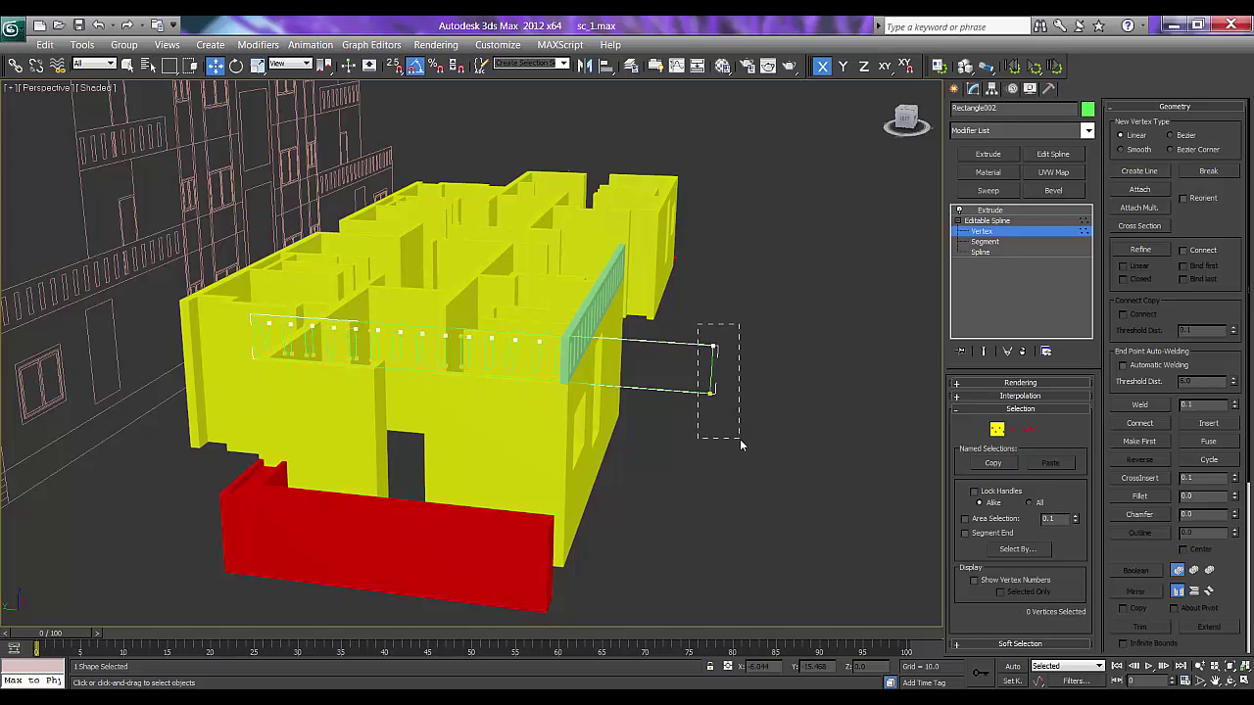
pyautogui.moveTo(742, 442); pyautogui.dragTo(493, 340)
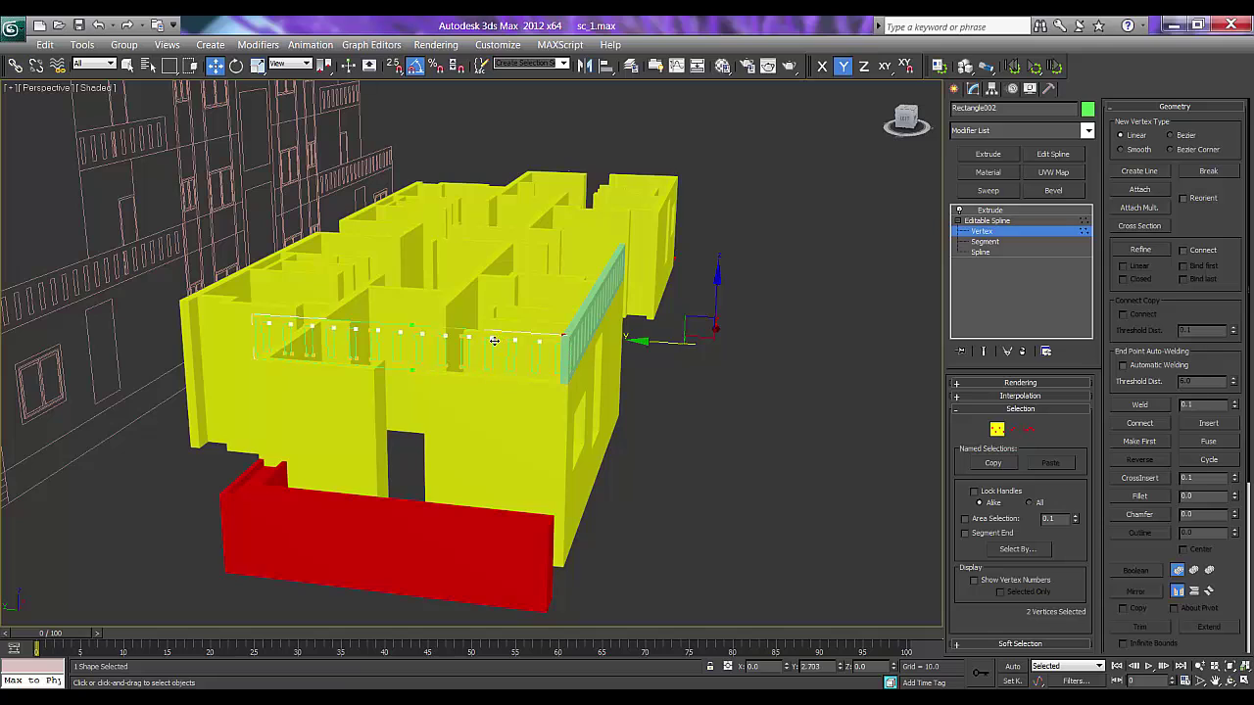
pyautogui.click(992, 209)
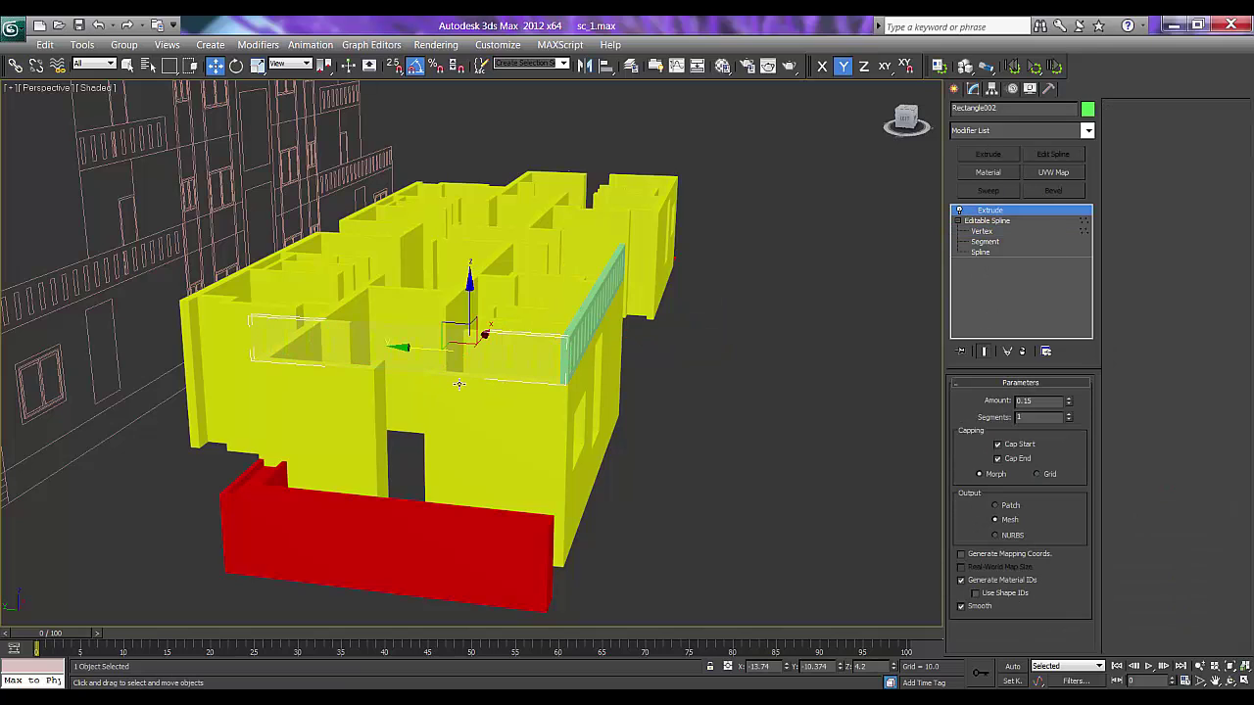
pyautogui.keyDown('alt'); pyautogui.moveTo(458, 383); pyautogui.dragTo(467, 385, button='middle'); pyautogui.keyUp('alt')
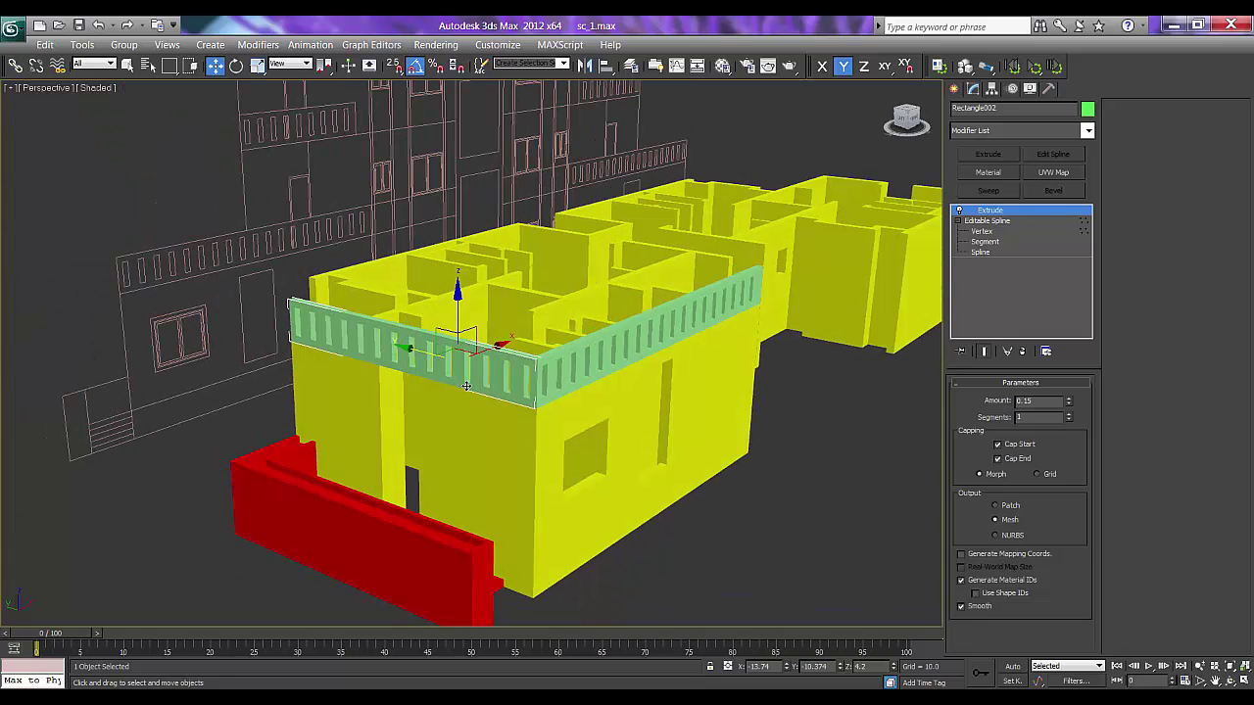
pyautogui.hotkey('ctrl', 'z')
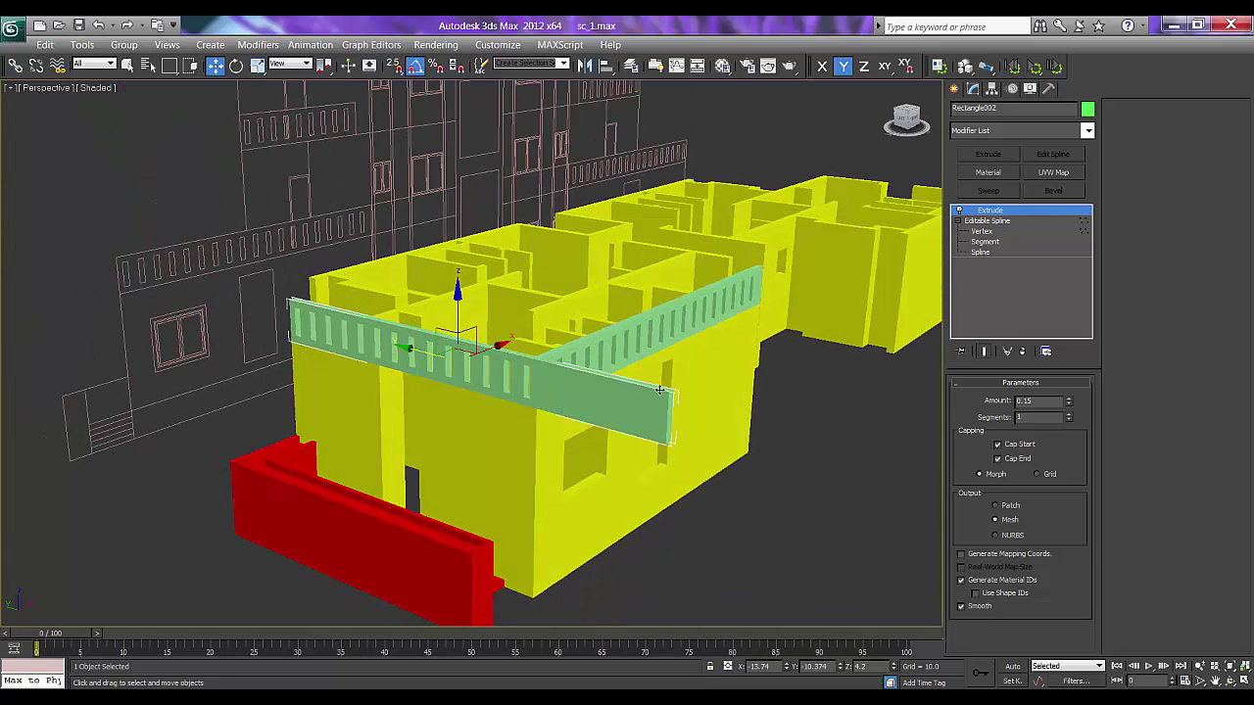
# - Select every vertex of the side railing's spline and make them all Corner vertices
pyautogui.click(982, 232)
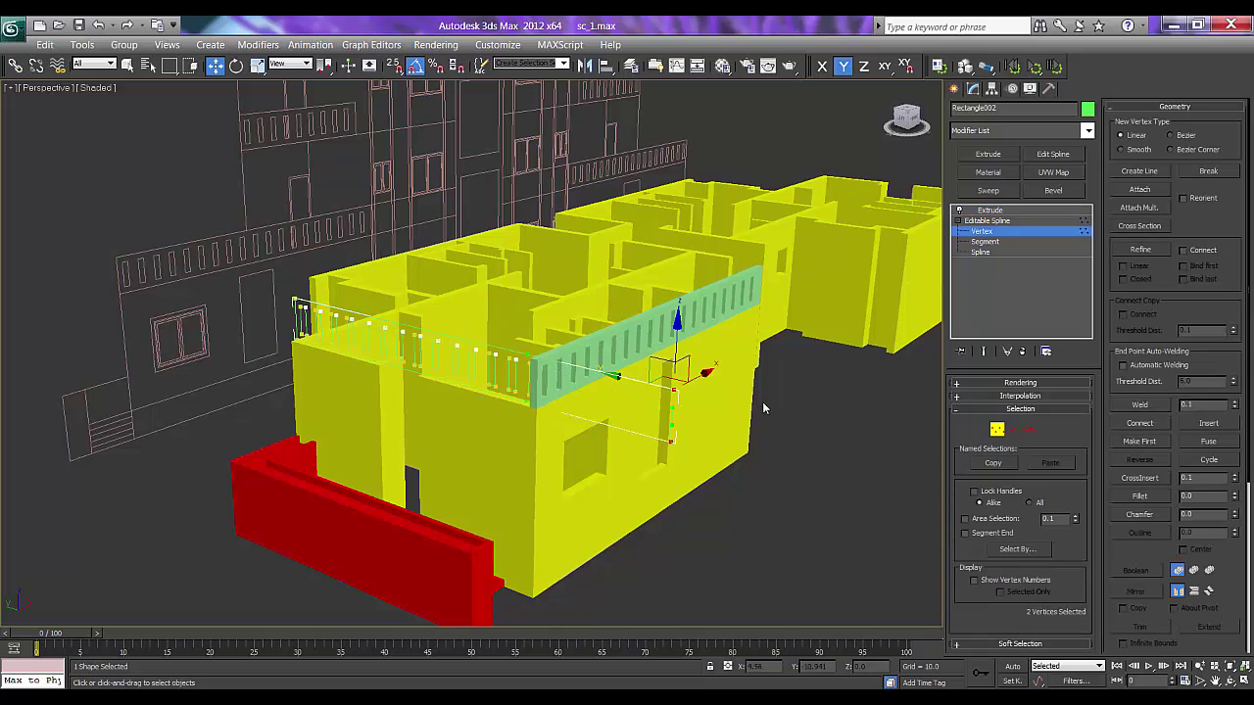
pyautogui.moveTo(738, 482); pyautogui.dragTo(271, 305)
pyautogui.rightClick(270, 318)
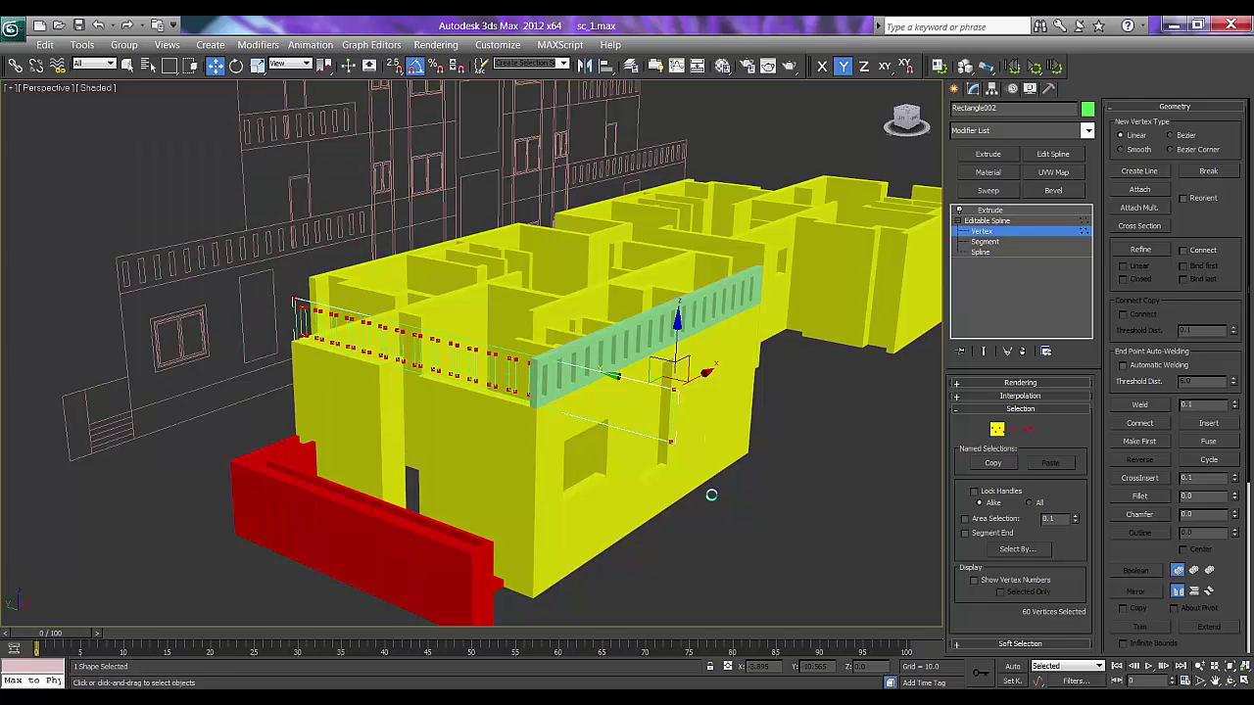
# - Move the side railing's two overhanging end vertices along Y to meet the front railing's corner, with the extruded end result shown
pyautogui.moveTo(711, 495); pyautogui.dragTo(483, 341)
pyautogui.click(662, 388)
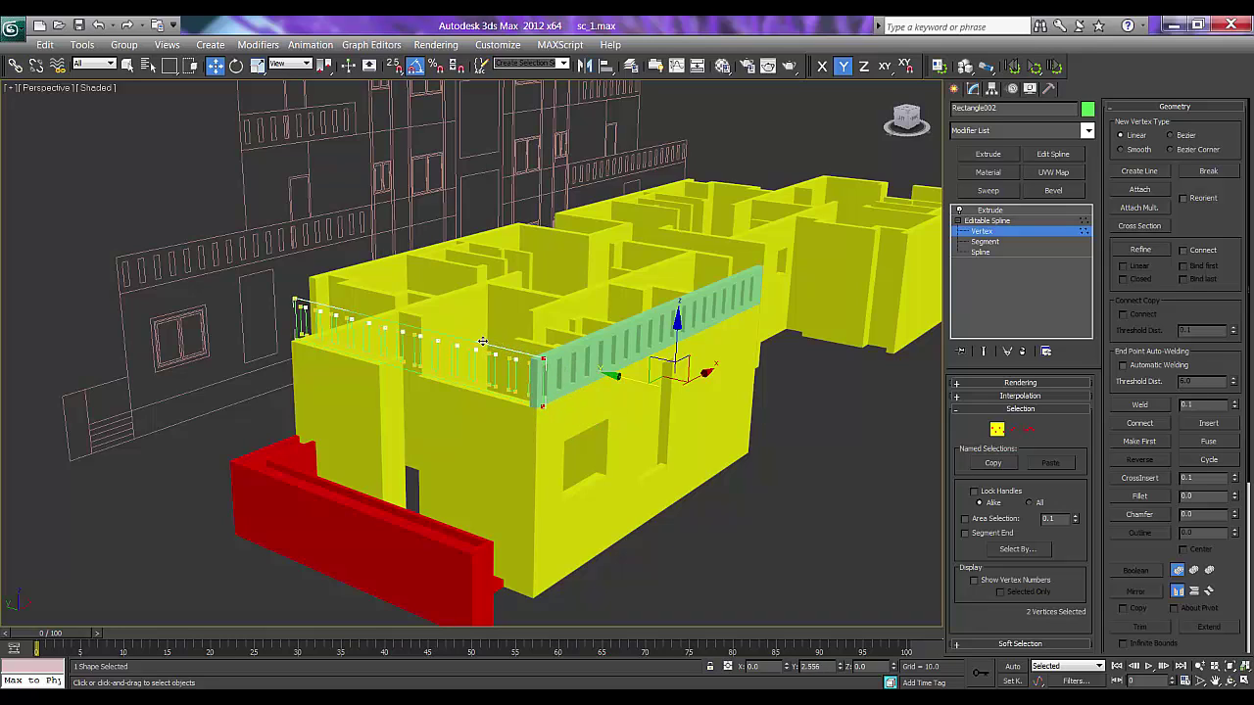
pyautogui.click(982, 349)
pyautogui.keyDown('alt'); pyautogui.moveTo(540, 401); pyautogui.dragTo(561, 408, button='middle'); pyautogui.keyUp('alt')
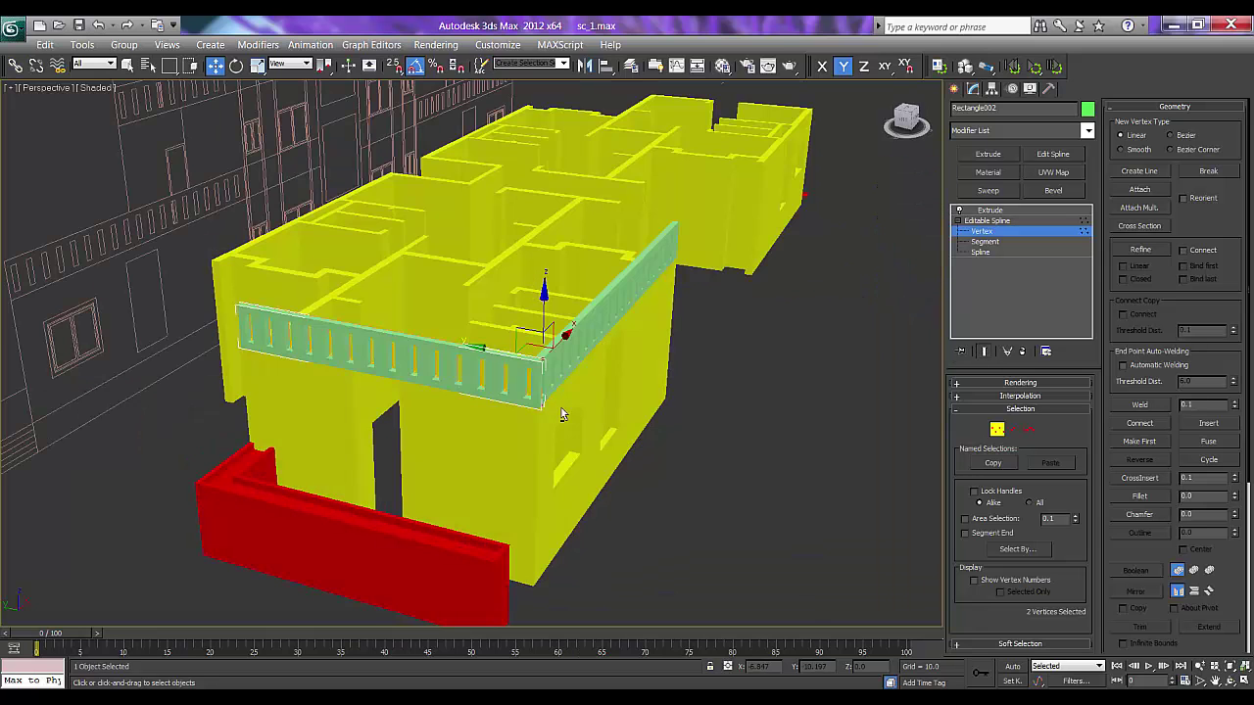
pyautogui.scroll(4, 561, 413)
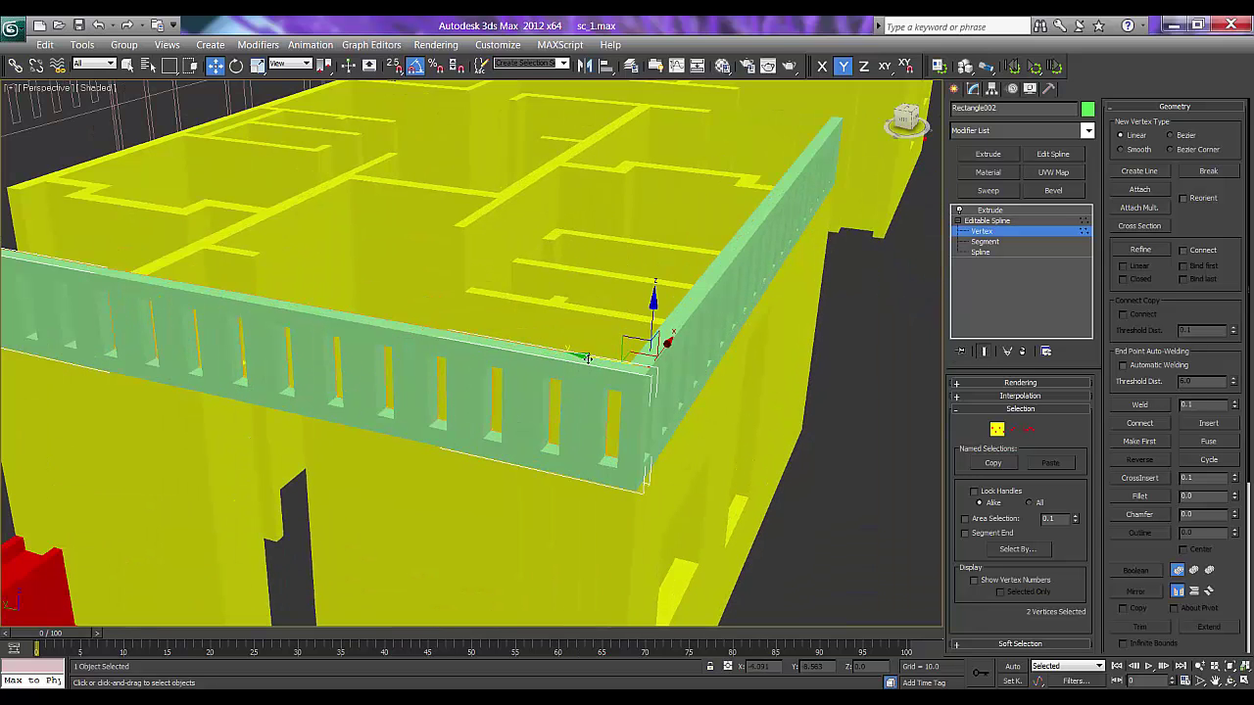
pyautogui.moveTo(584, 355); pyautogui.dragTo(583, 357)
pyautogui.keyDown('alt'); pyautogui.moveTo(590, 399); pyautogui.dragTo(454, 417, button='middle'); pyautogui.keyUp('alt')
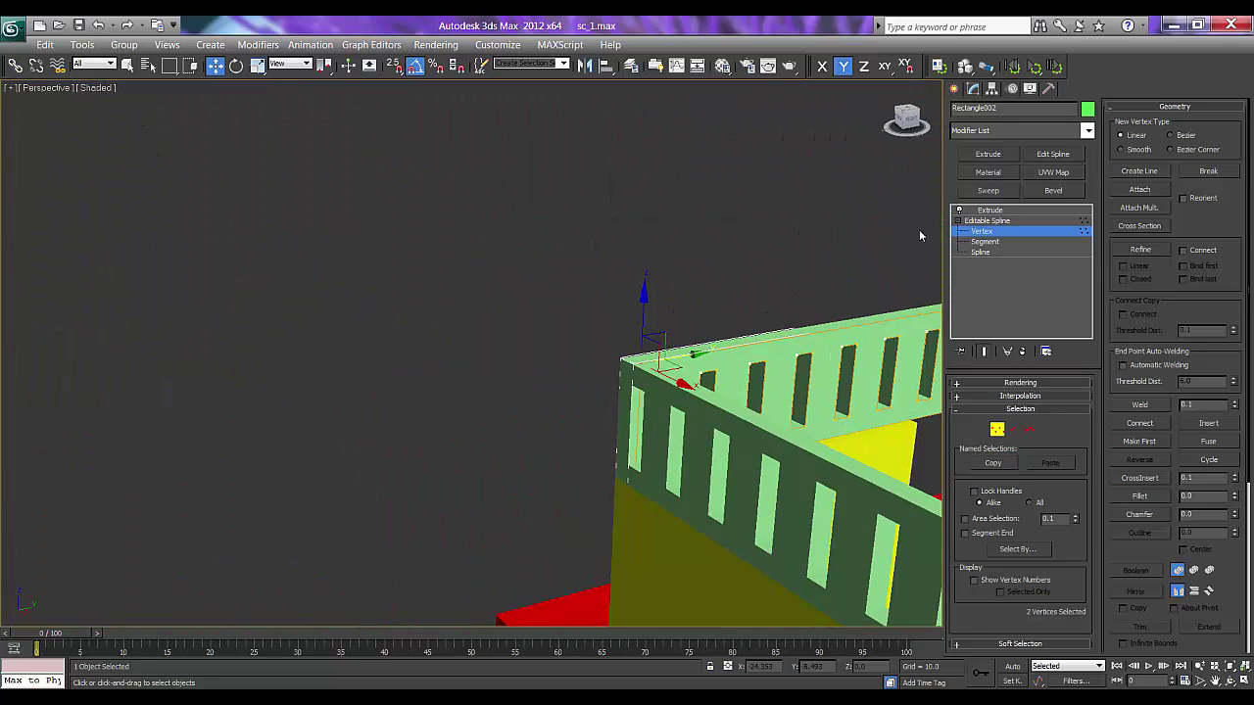
pyautogui.click(955, 91)
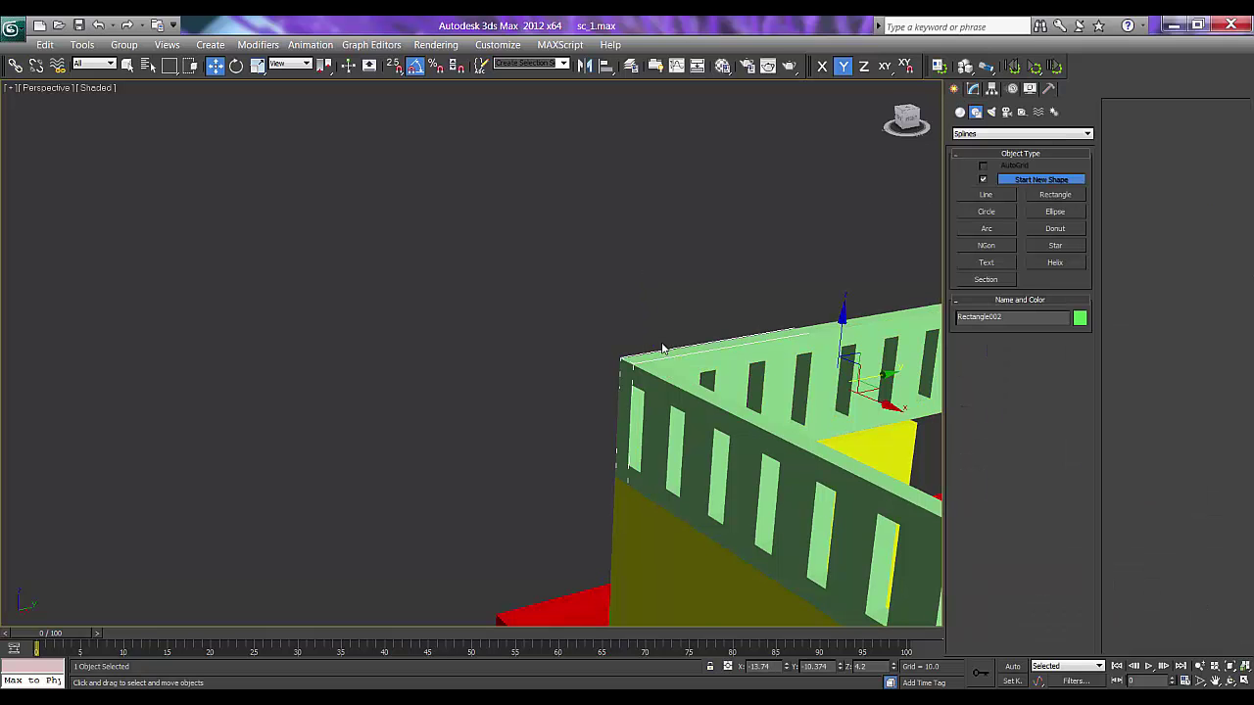
# - Deselect the railing and unhide the 3d_wall_first.001 object by name
pyautogui.scroll(-5, 662, 349)
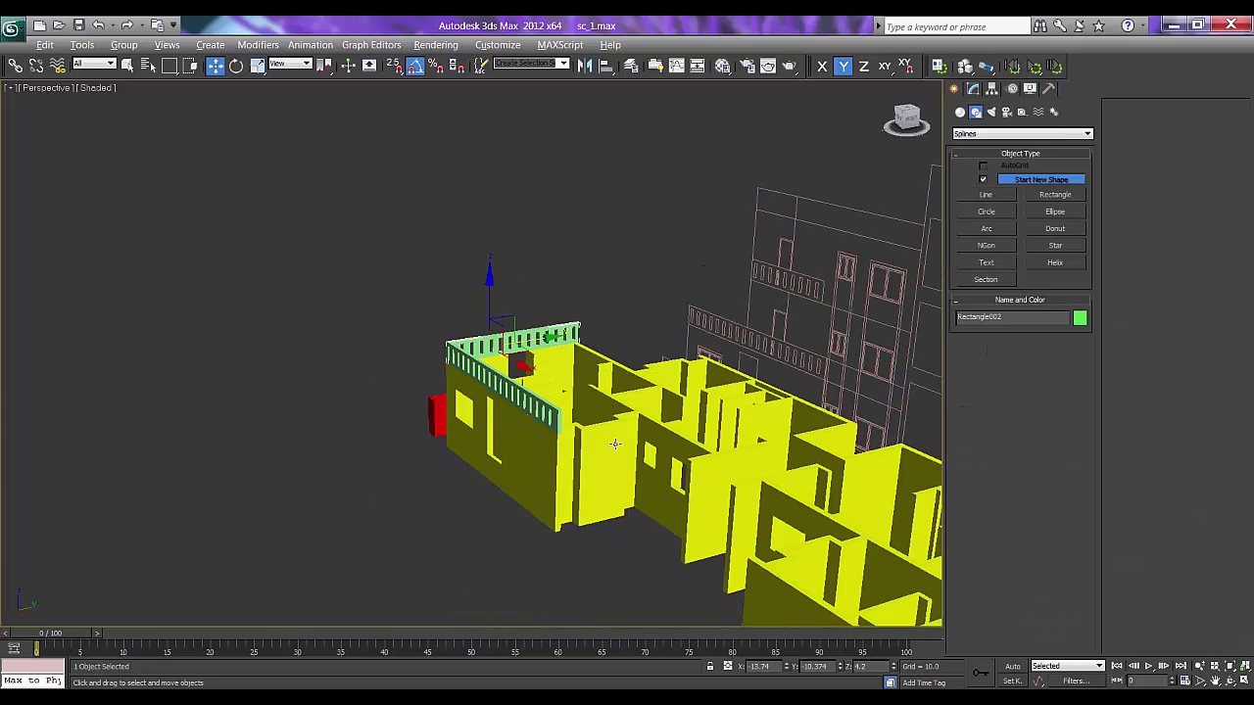
pyautogui.keyDown('alt'); pyautogui.moveTo(619, 443); pyautogui.dragTo(582, 408, button='middle'); pyautogui.keyUp('alt')
pyautogui.moveTo(658, 365); pyautogui.dragTo(498, 384, button='middle')
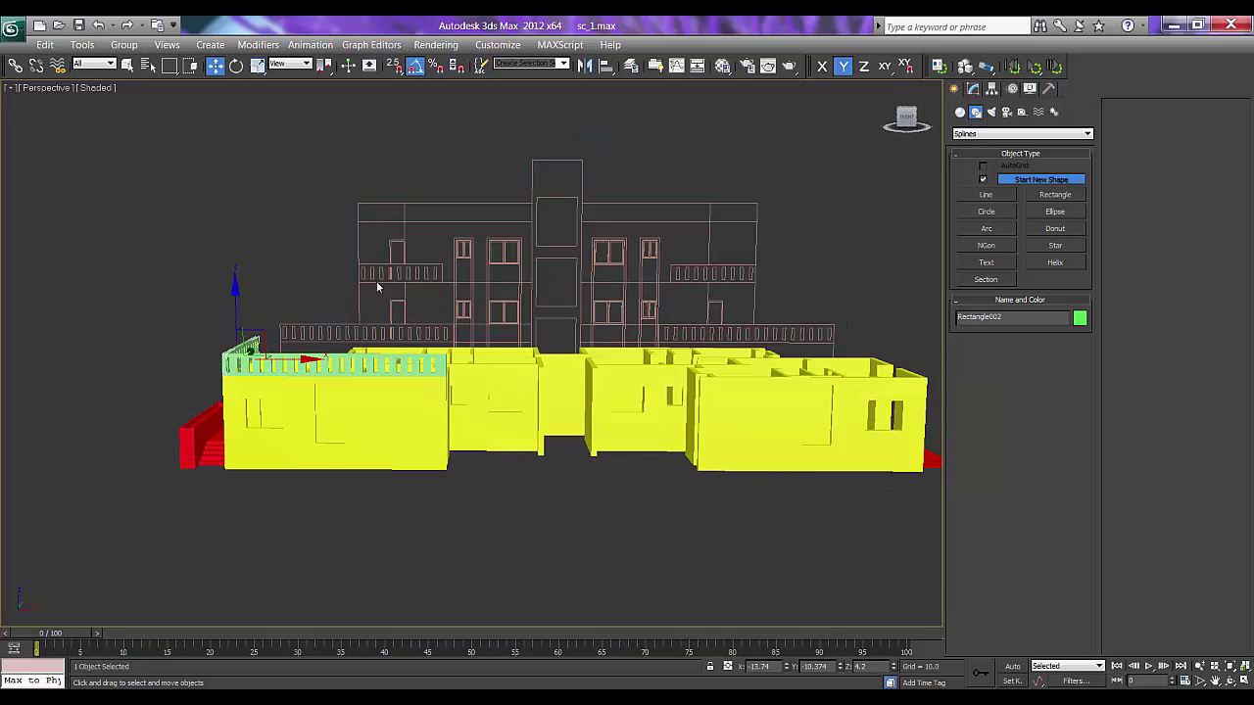
pyautogui.click(307, 249)
pyautogui.rightClick(307, 250)
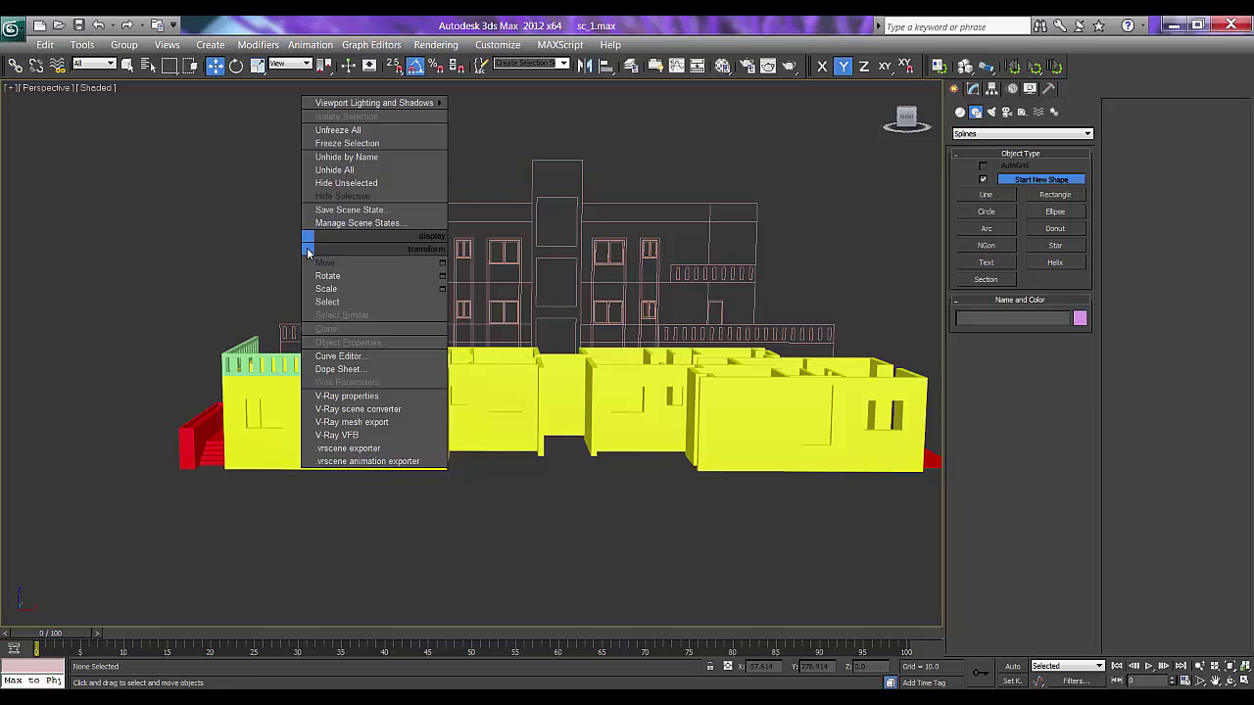
pyautogui.click(342, 158)
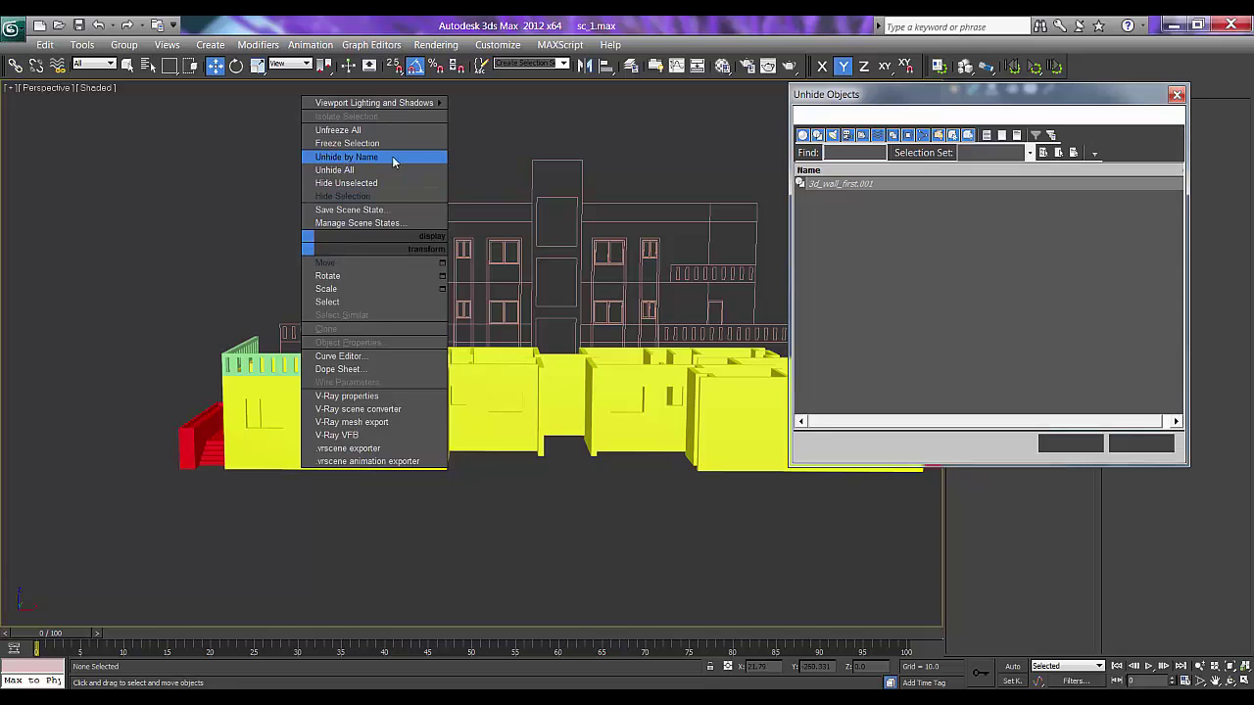
pyautogui.click(850, 186)
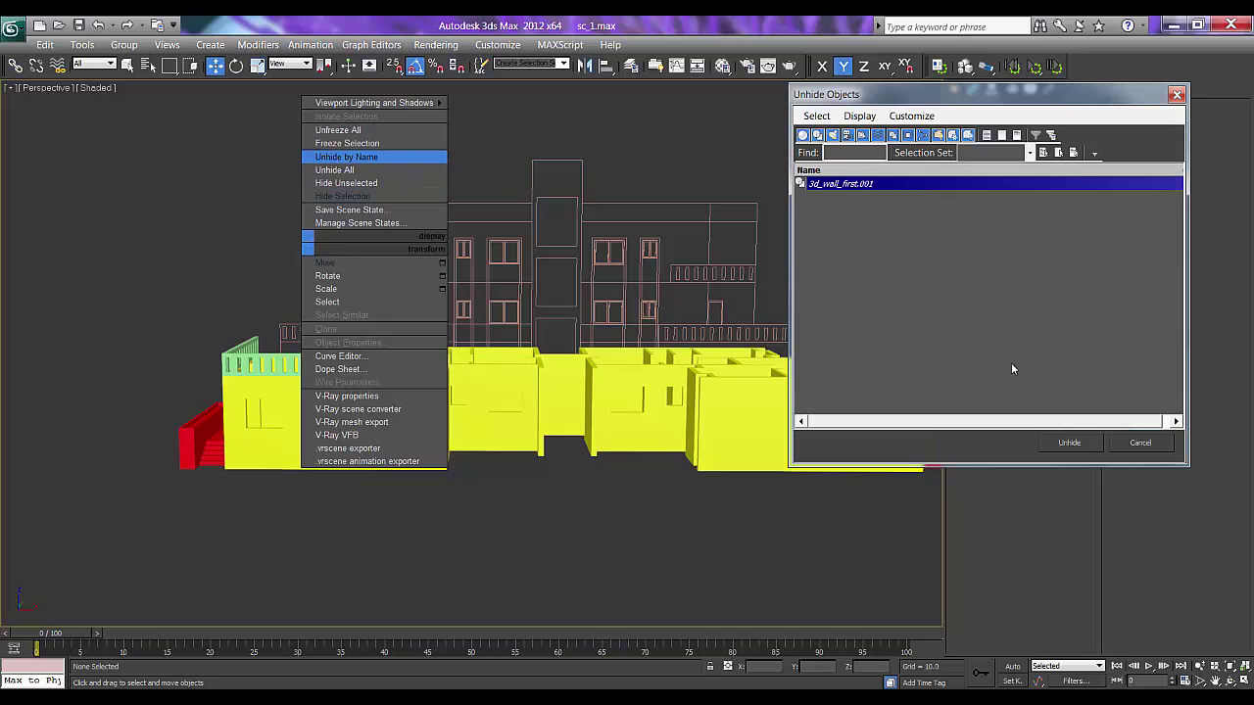
pyautogui.click(1067, 444)
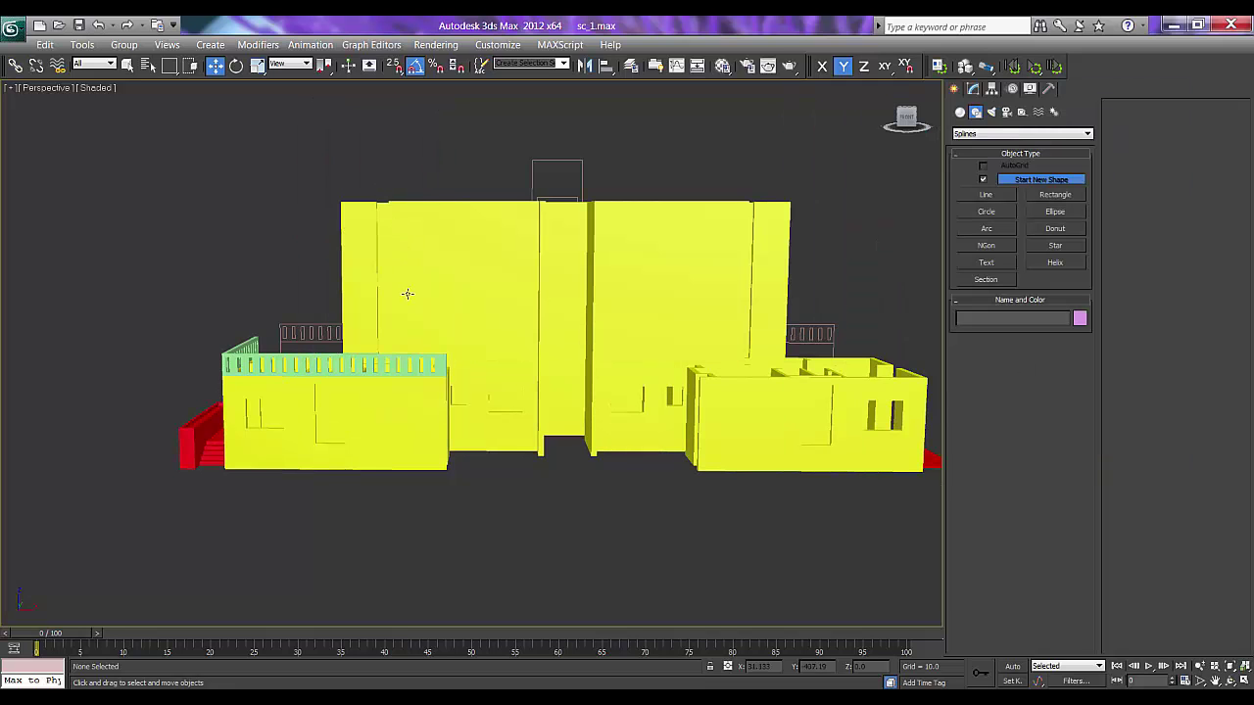
pyautogui.keyDown('alt'); pyautogui.moveTo(415, 333); pyautogui.dragTo(437, 334, button='middle'); pyautogui.keyUp('alt')
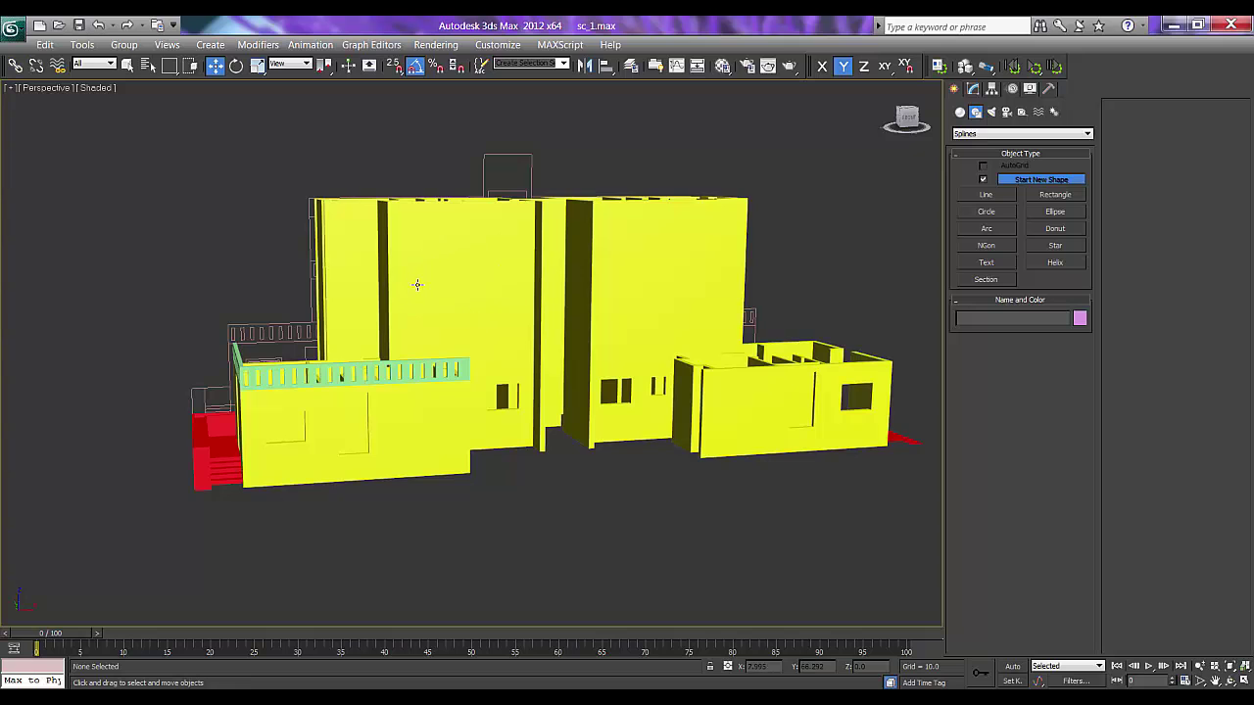
# - Show the walls, railings and elevation drawing in the Front view with wireframe display
pyautogui.press('f')
pyautogui.scroll(5, 492, 336)
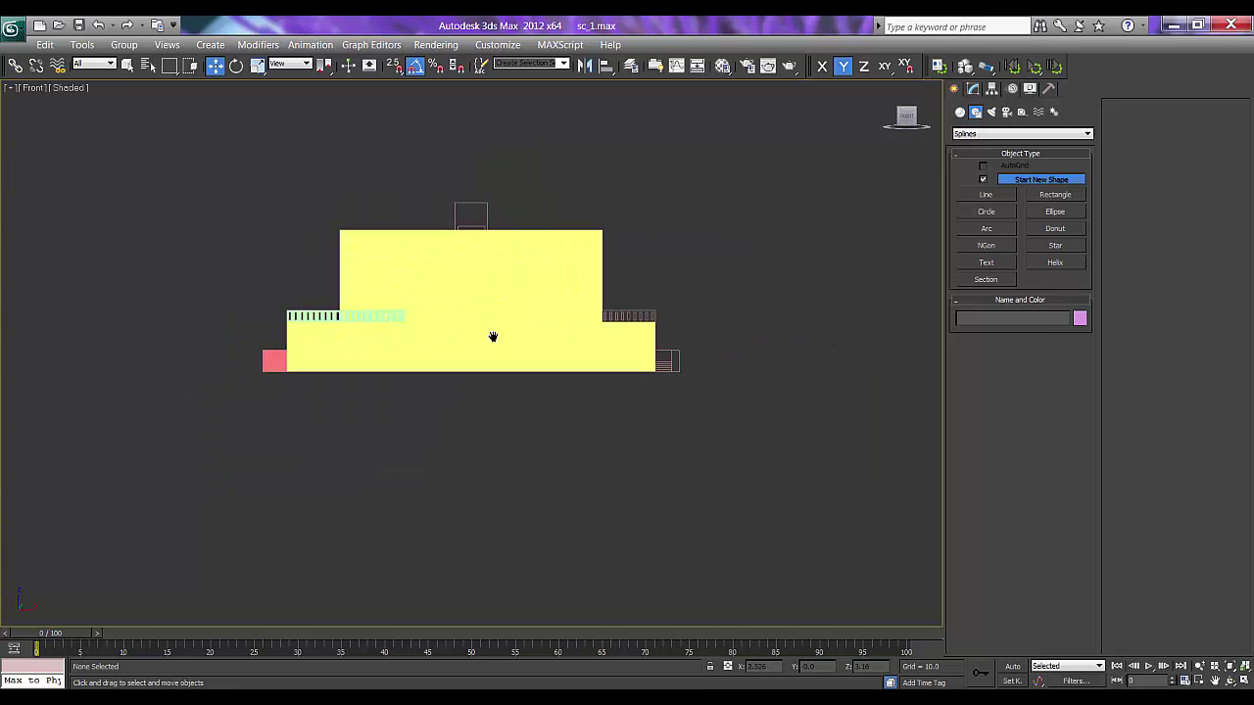
pyautogui.press('F3')
pyautogui.scroll(6, 462, 339)
pyautogui.moveTo(458, 333); pyautogui.dragTo(486, 347, button='middle')
pyautogui.scroll(-2, 471, 321)
pyautogui.moveTo(452, 282); pyautogui.dragTo(541, 325, button='middle')
pyautogui.scroll(2, 541, 327)
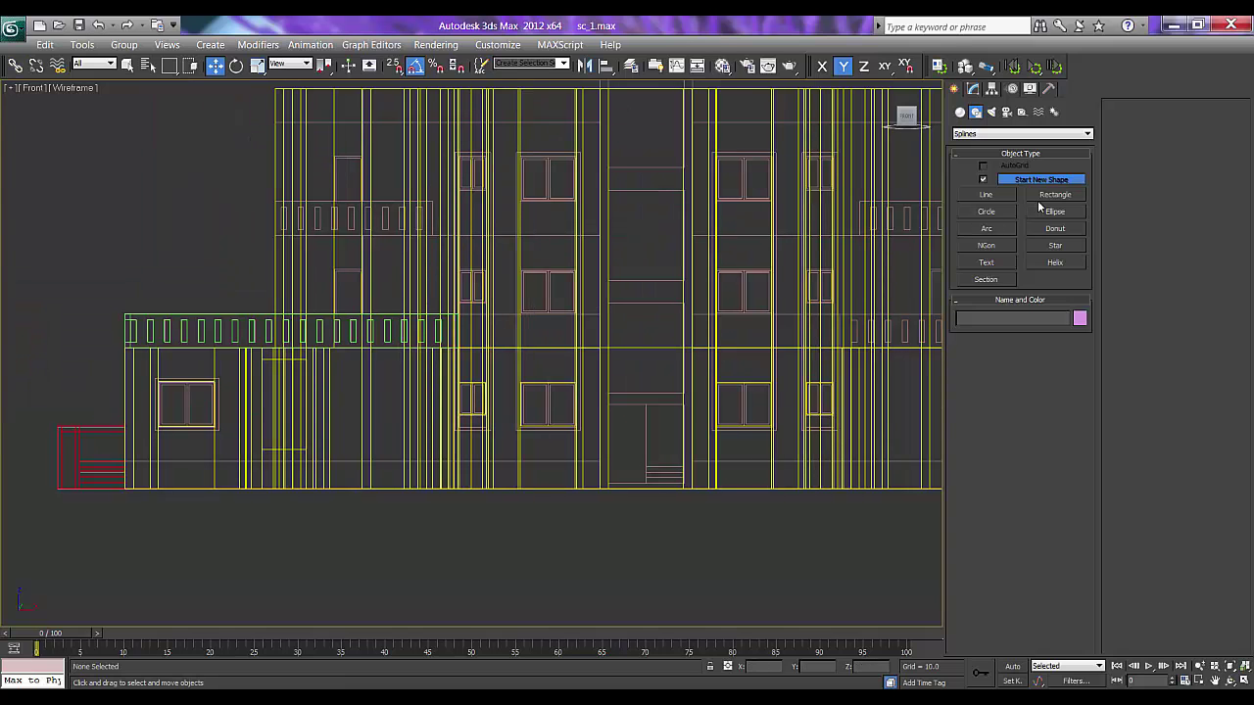
# - Trace the small left first-floor window's frame with a snapped rectangle about 0.84 long and 0.69 wide
pyautogui.click(1044, 196)
pyautogui.scroll(2, 381, 257)
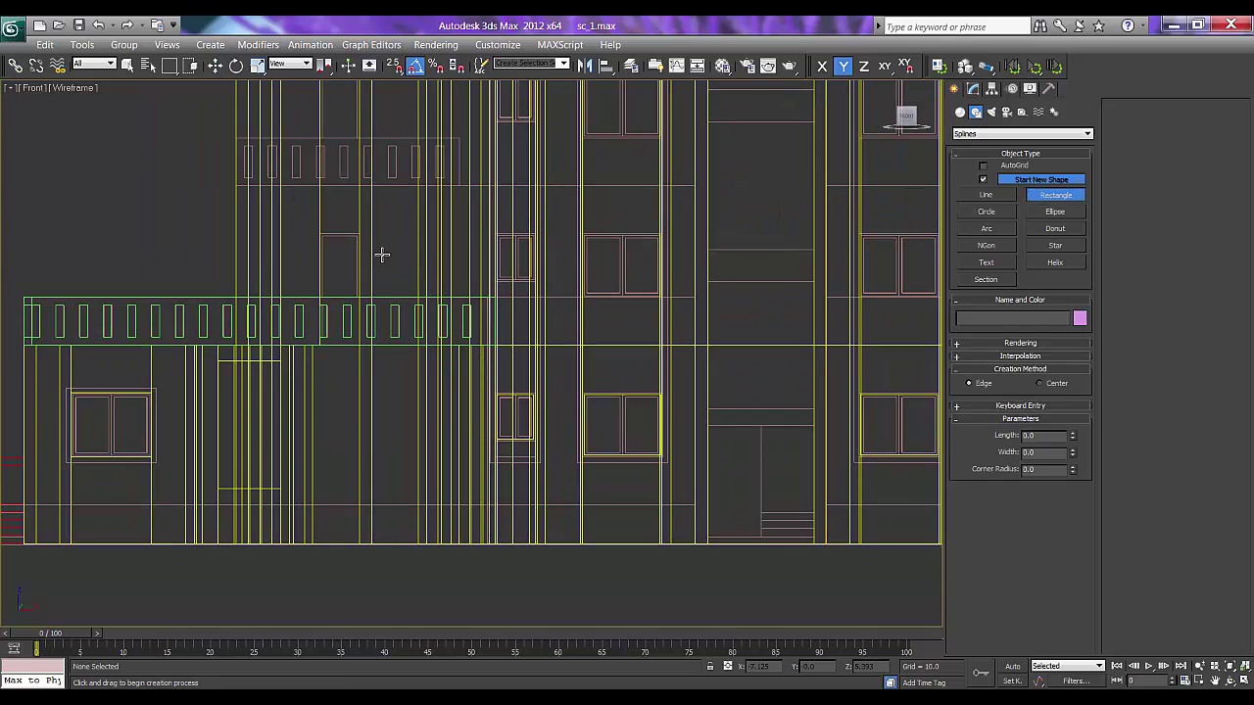
pyautogui.moveTo(381, 258); pyautogui.dragTo(428, 283, button='middle')
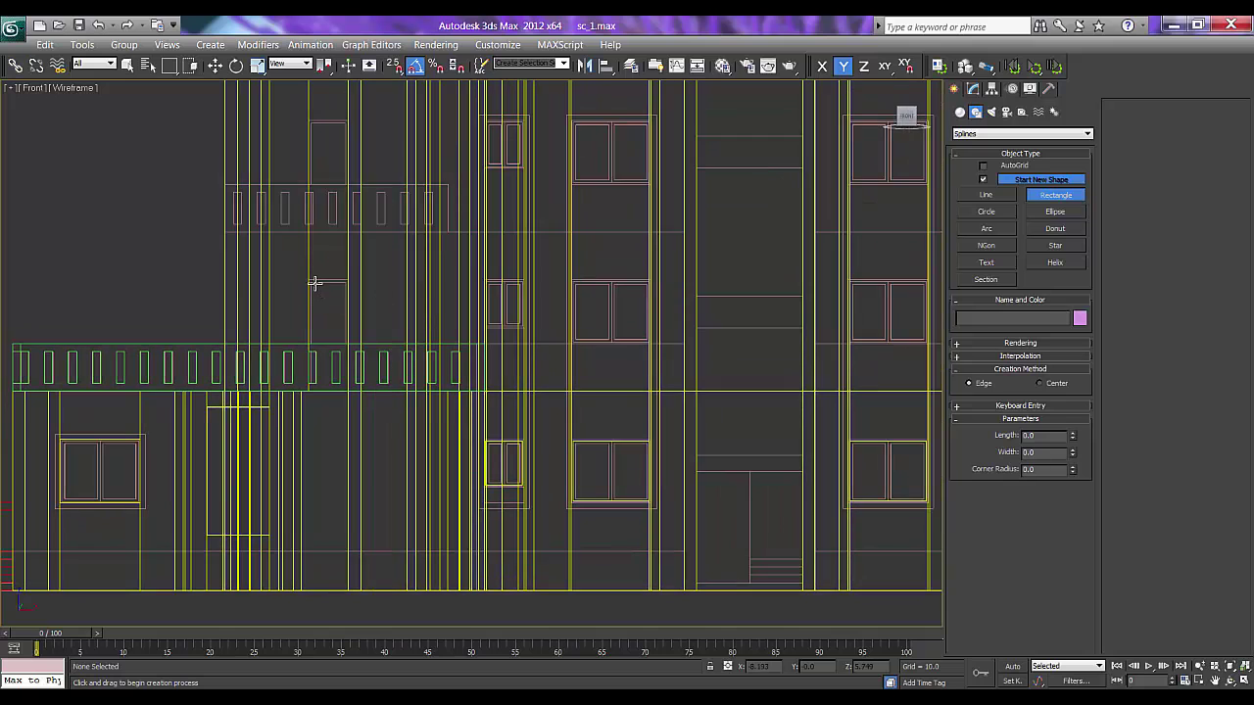
pyautogui.moveTo(510, 311); pyautogui.dragTo(422, 310, button='middle')
pyautogui.scroll(2, 434, 297)
pyautogui.press('s')
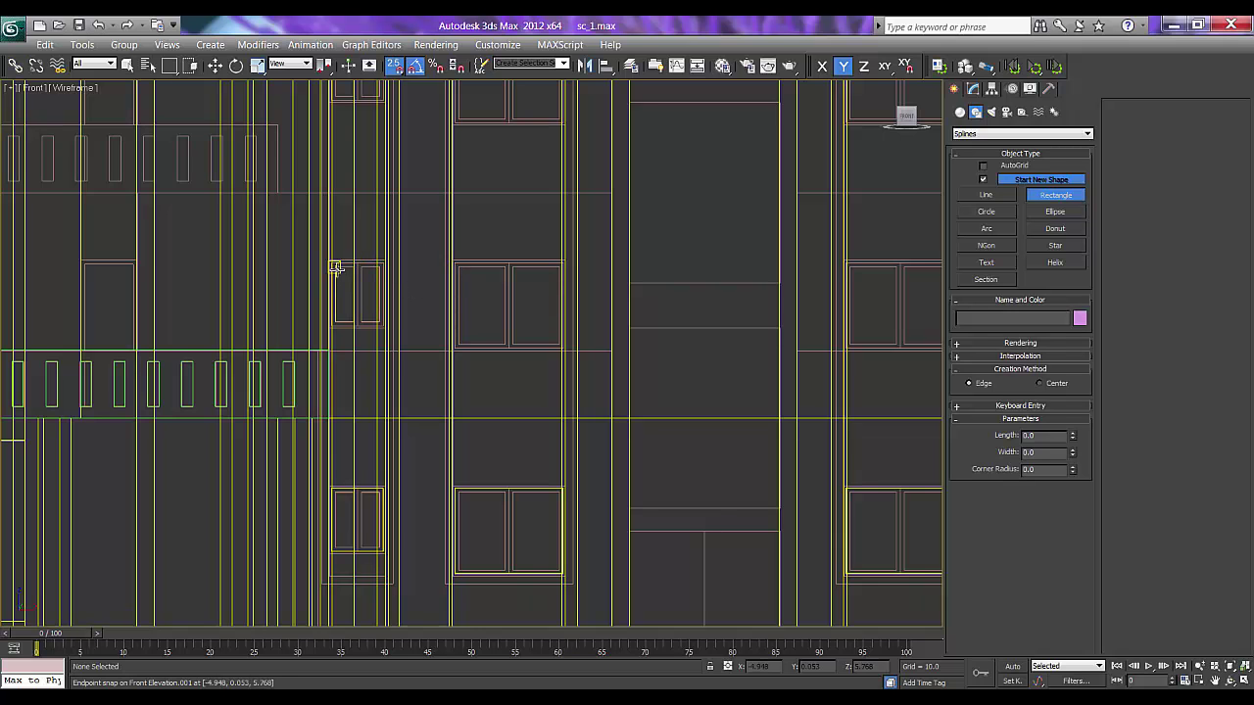
pyautogui.scroll(6, 336, 268)
pyautogui.moveTo(336, 269)
pyautogui.mouseDown(button='middle')
pyautogui.moveTo(551, 386)
pyautogui.moveTo(328, 269)
pyautogui.mouseUp(button='middle')
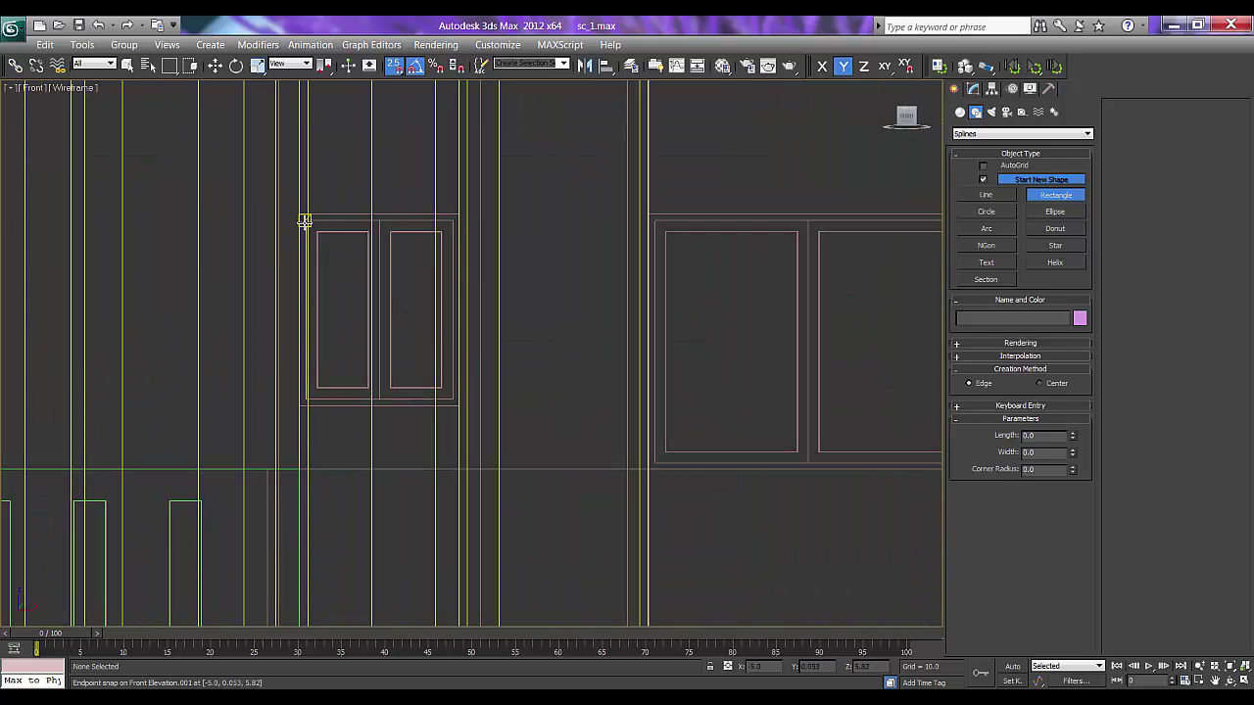
pyautogui.moveTo(305, 221)
pyautogui.mouseDown()
pyautogui.moveTo(422, 294)
pyautogui.moveTo(452, 397)
pyautogui.mouseUp()
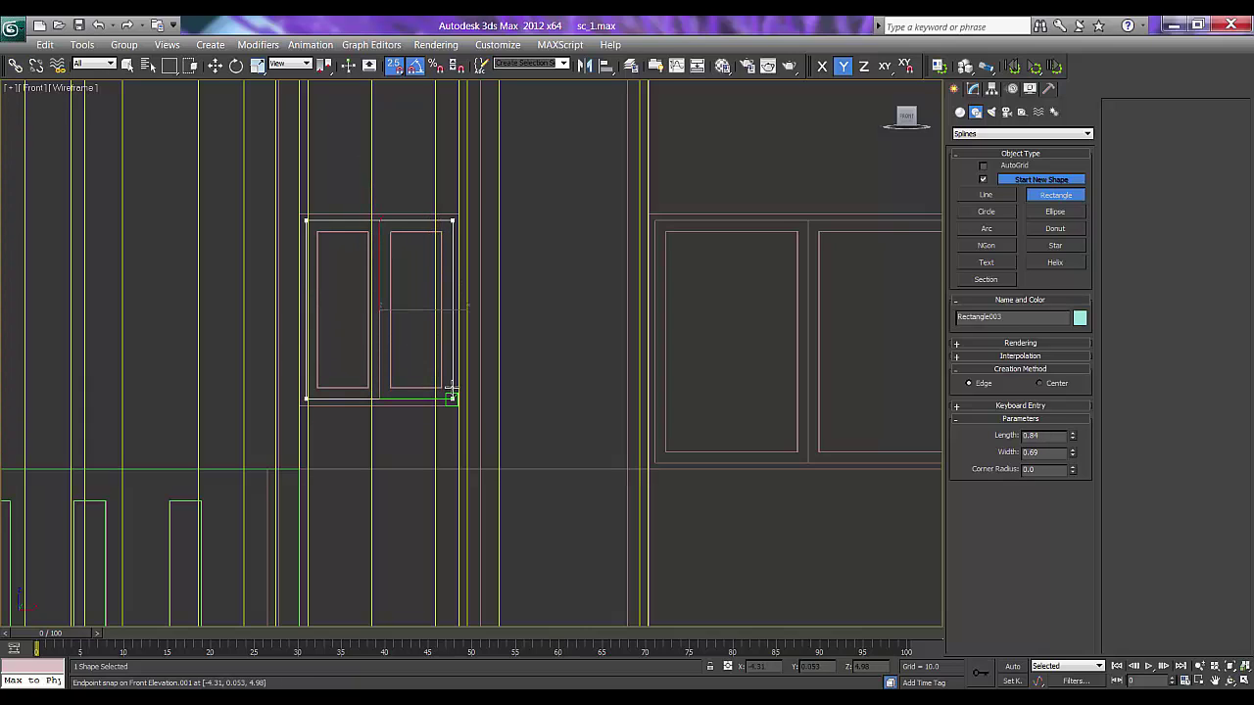
# - Turn off Start New Shape and trace the large left first-floor window as a rectangle about 1.14 by 1.44
pyautogui.click(984, 180)
pyautogui.scroll(3, 372, 255)
pyautogui.moveTo(372, 254); pyautogui.dragTo(381, 274, button='middle')
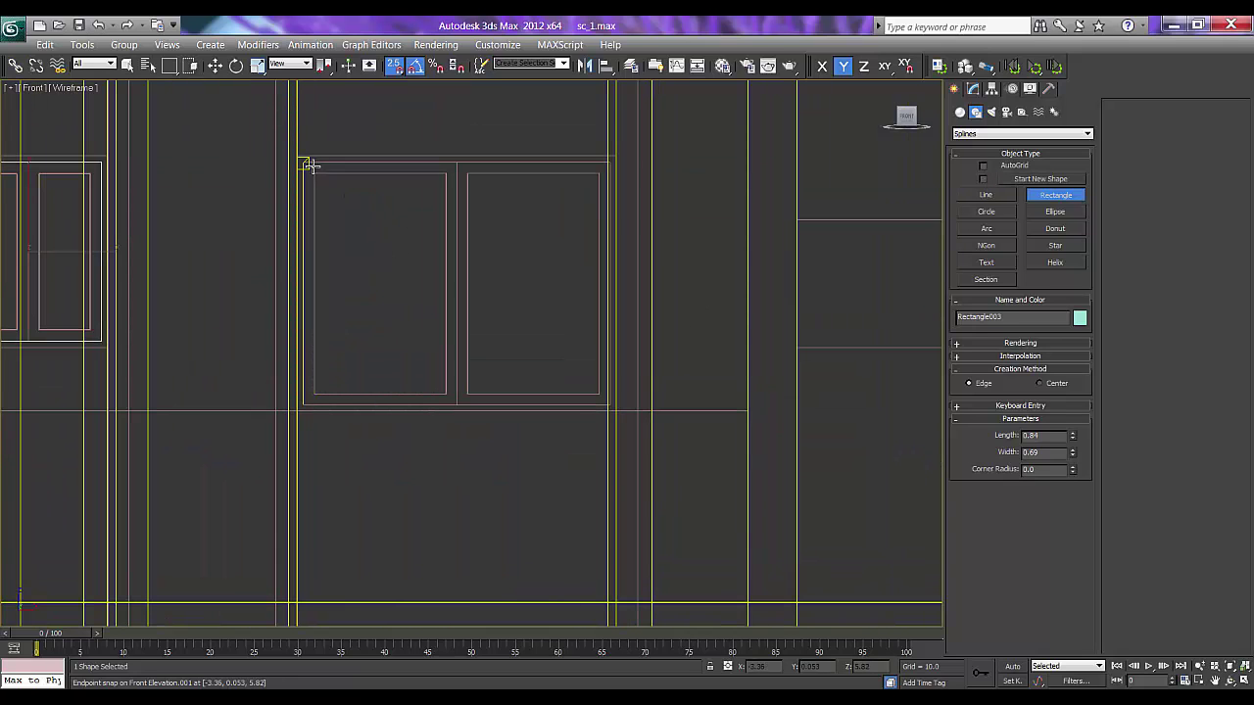
pyautogui.moveTo(304, 163); pyautogui.dragTo(609, 402)
# - Add a snapped rectangle about 1.14 by 1.44 over the large right first-floor window to the same shape
pyautogui.scroll(-4, 554, 308)
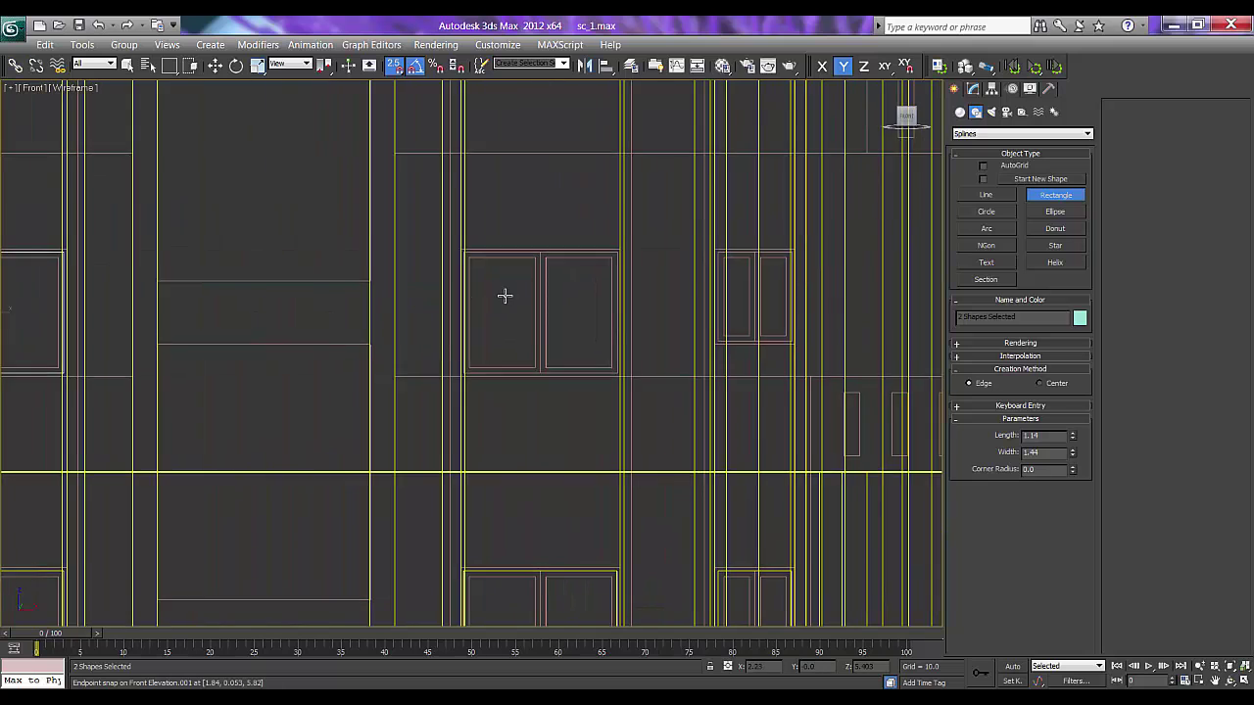
pyautogui.scroll(4, 504, 295)
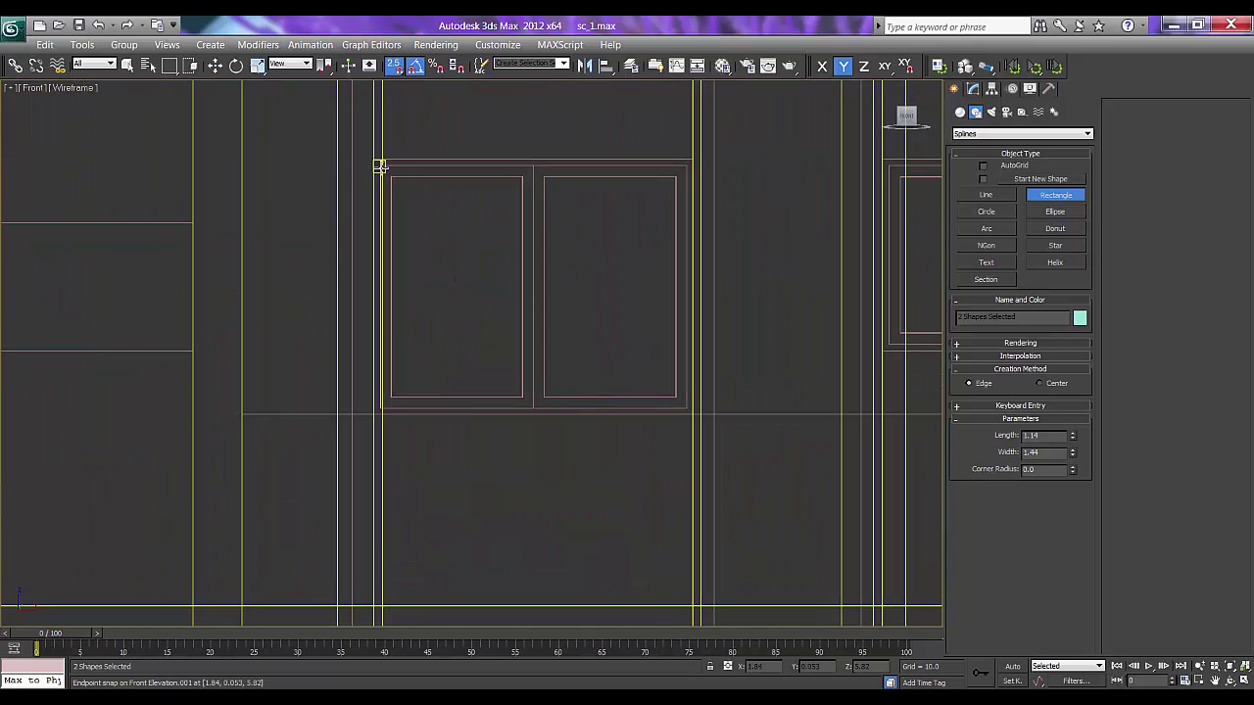
pyautogui.moveTo(380, 167); pyautogui.dragTo(676, 397)
# - Add a rectangle about 0.84 by 0.69 over the small right first-floor window and finish drawing rectangles
pyautogui.scroll(-4, 501, 314)
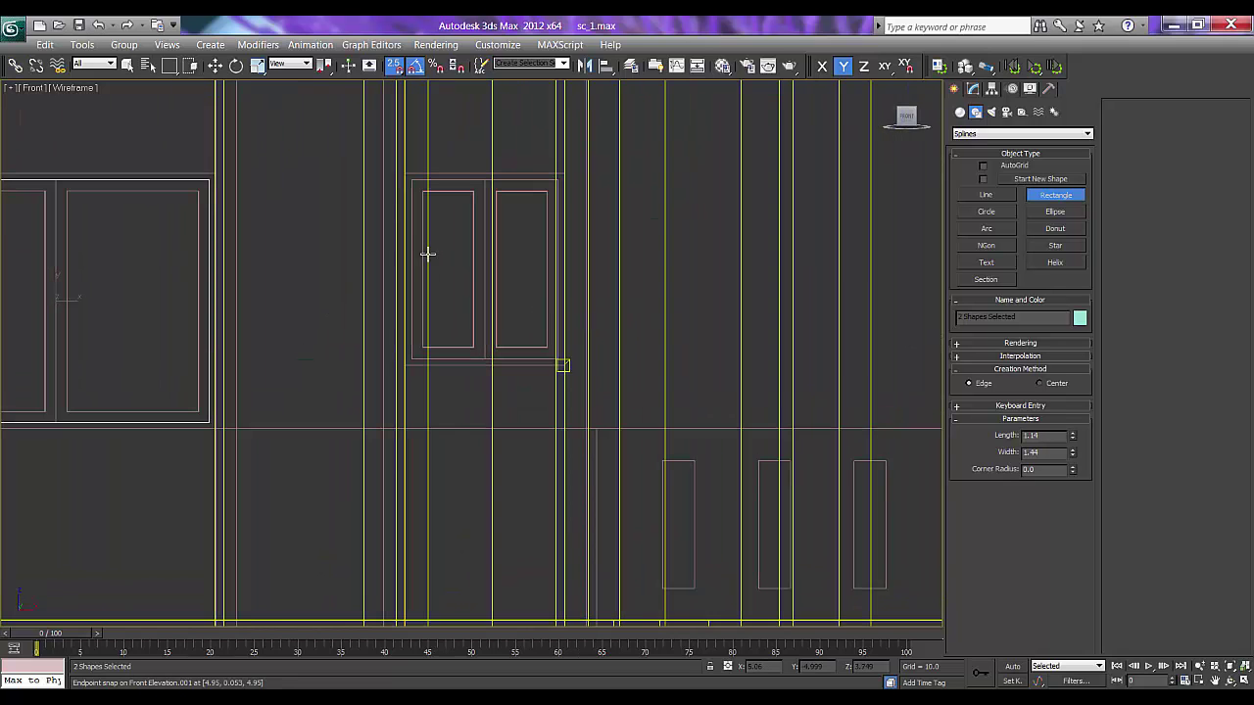
pyautogui.moveTo(412, 182); pyautogui.dragTo(556, 356)
pyautogui.moveTo(658, 328); pyautogui.dragTo(786, 303, button='middle')
pyautogui.scroll(-4, 502, 293)
pyautogui.scroll(-2, 502, 293)
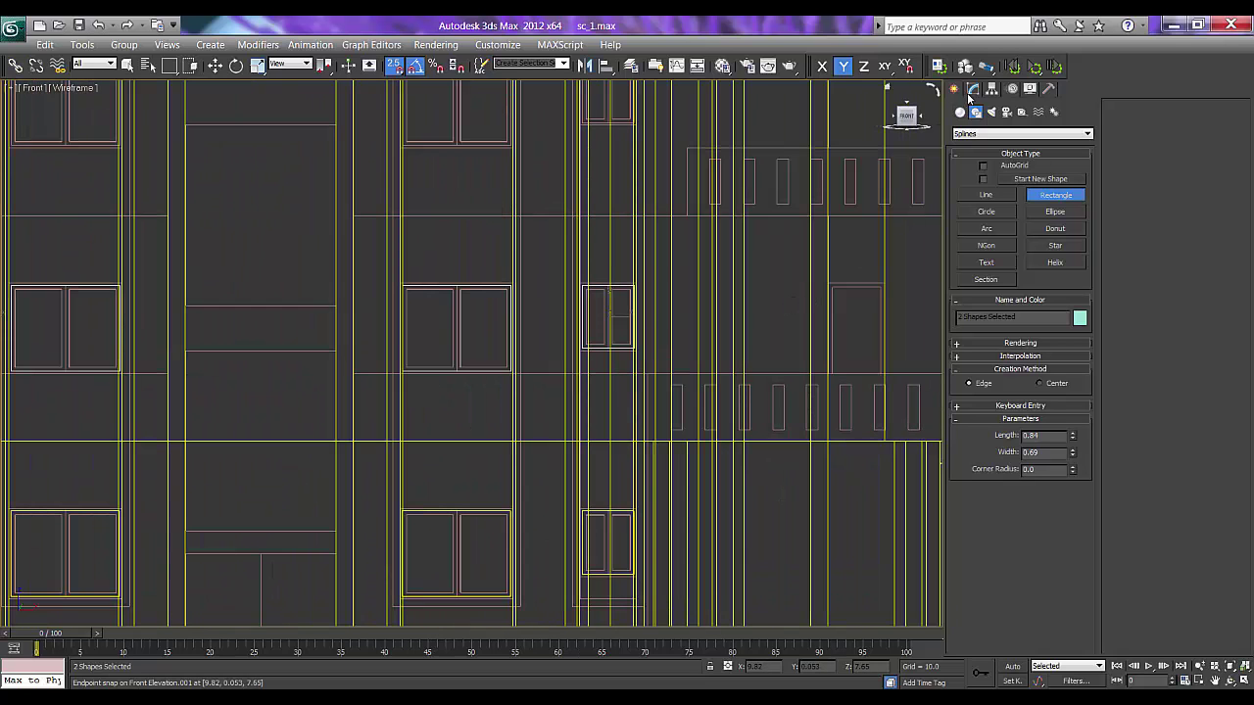
pyautogui.click(972, 89)
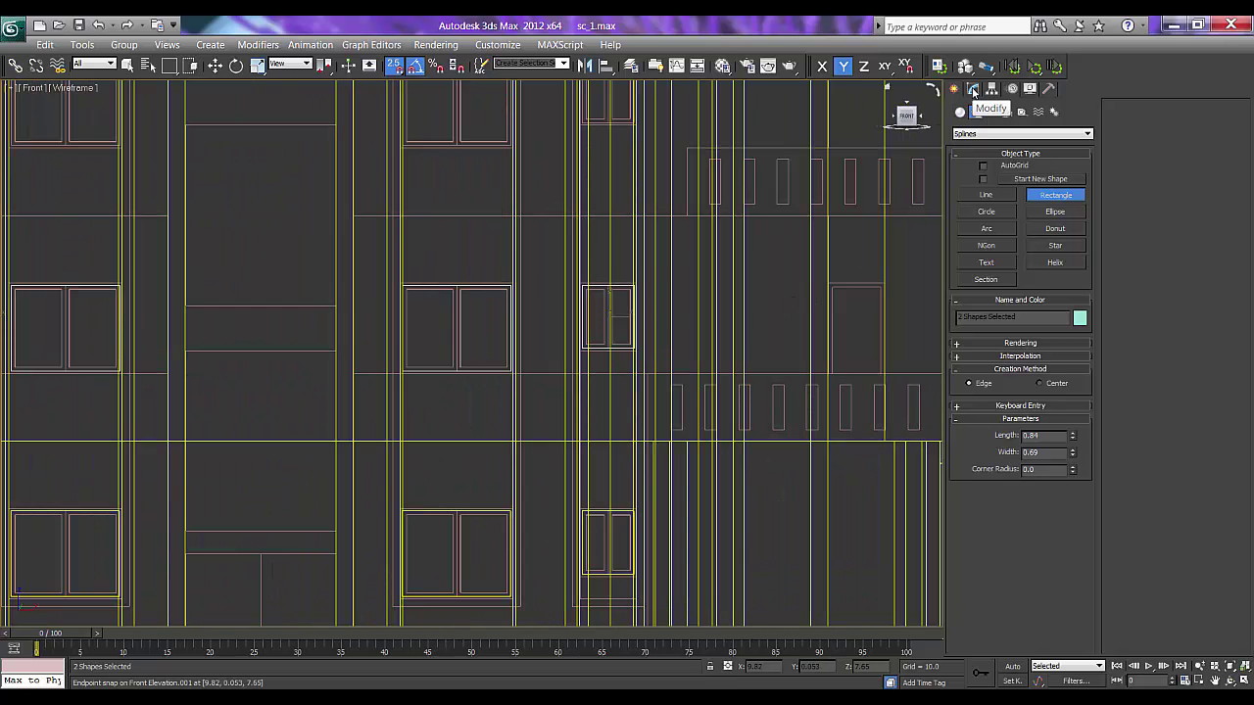
pyautogui.rightClick(301, 326)
pyautogui.click(319, 341)
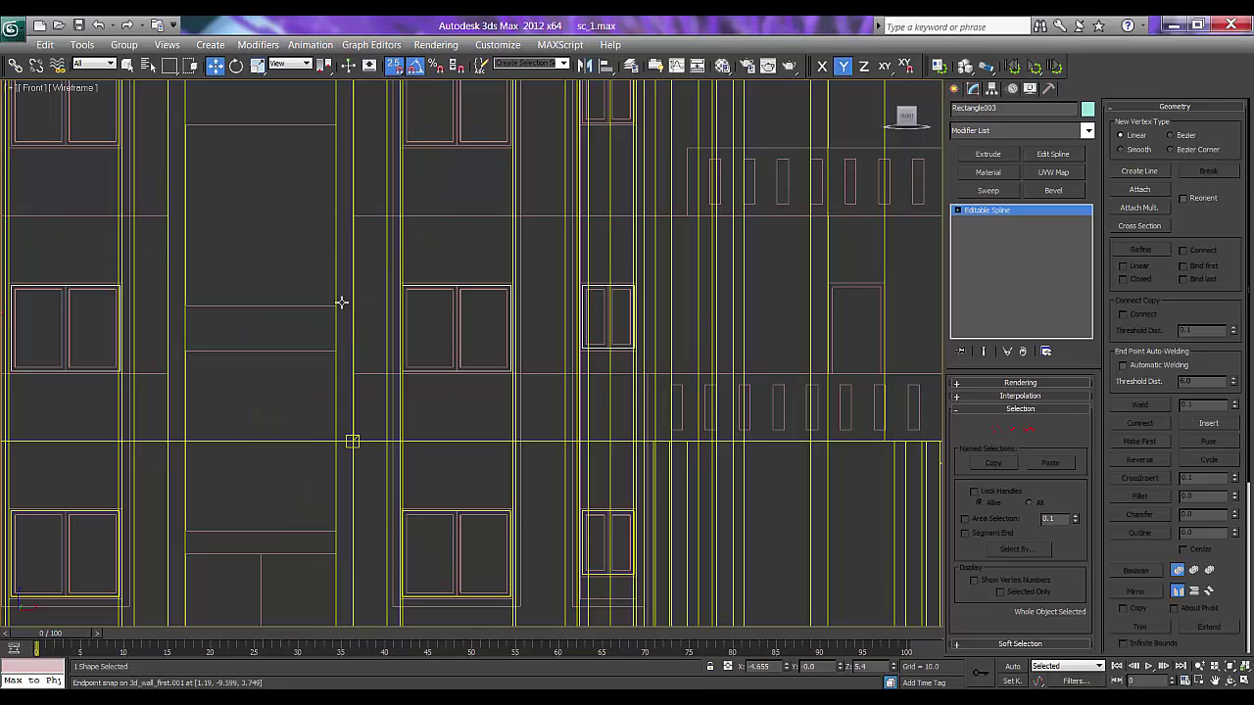
# - Clone the first-floor window outlines upward along Y as one independent copy, with snapping off
pyautogui.moveTo(294, 311); pyautogui.dragTo(616, 320, button='middle')
pyautogui.scroll(-2, 780, 389)
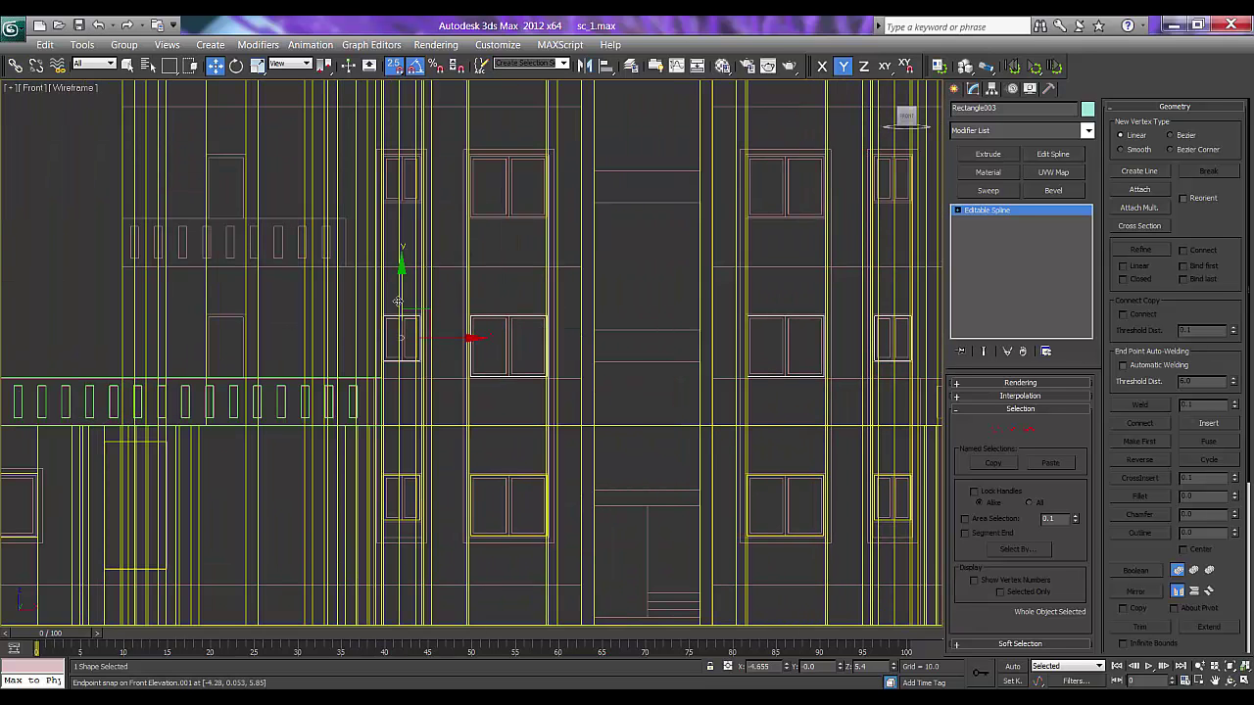
pyautogui.press('s')
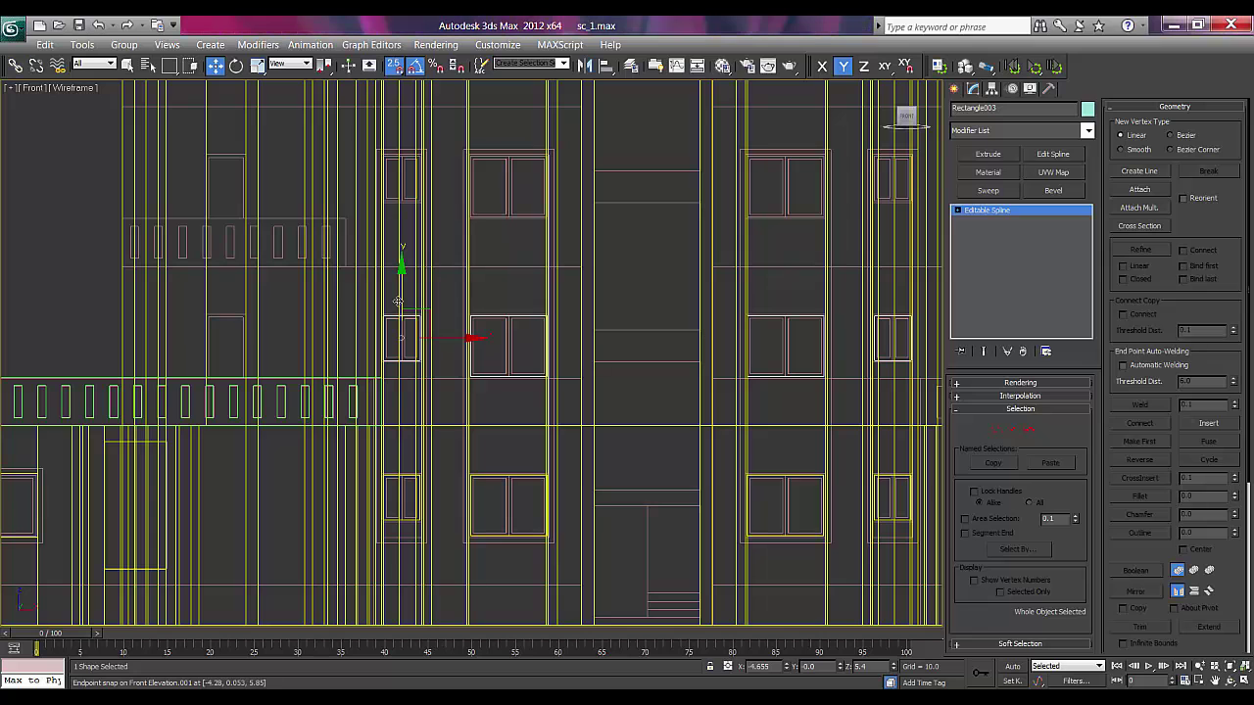
pyautogui.moveTo(509, 326); pyautogui.dragTo(487, 344, button='middle')
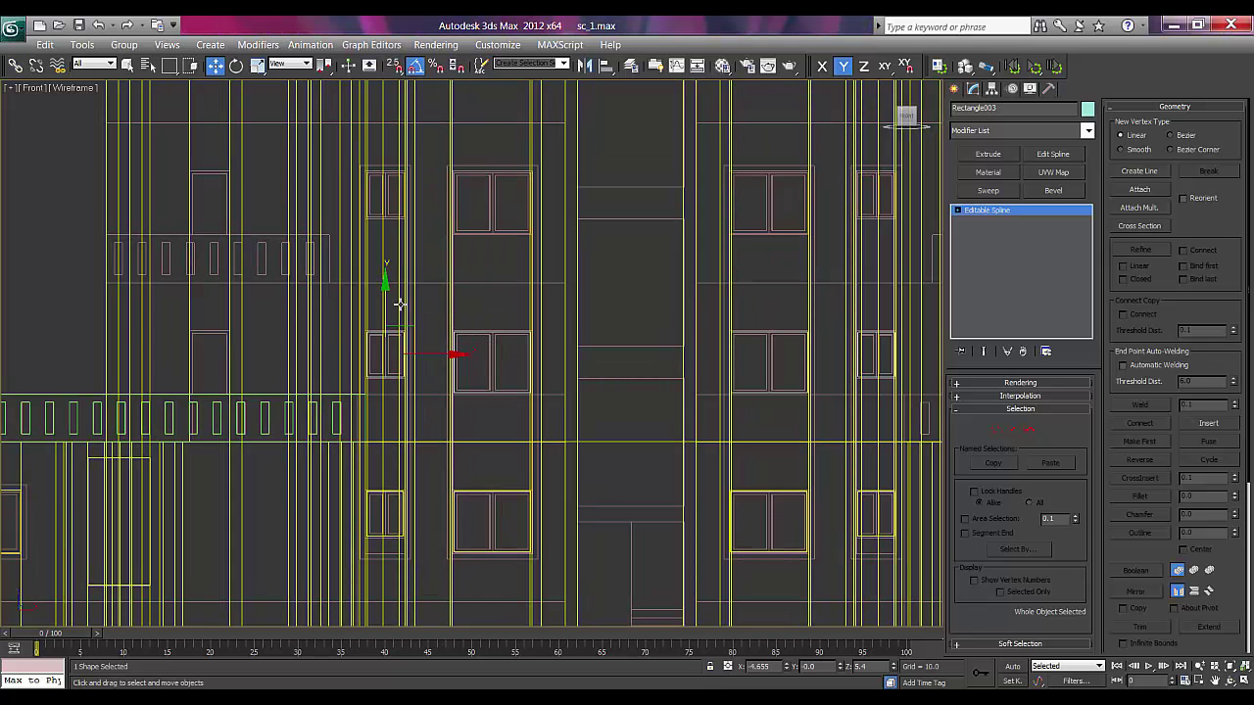
pyautogui.keyDown('shift'); pyautogui.moveTo(383, 301); pyautogui.dragTo(383, 212); pyautogui.keyUp('shift')
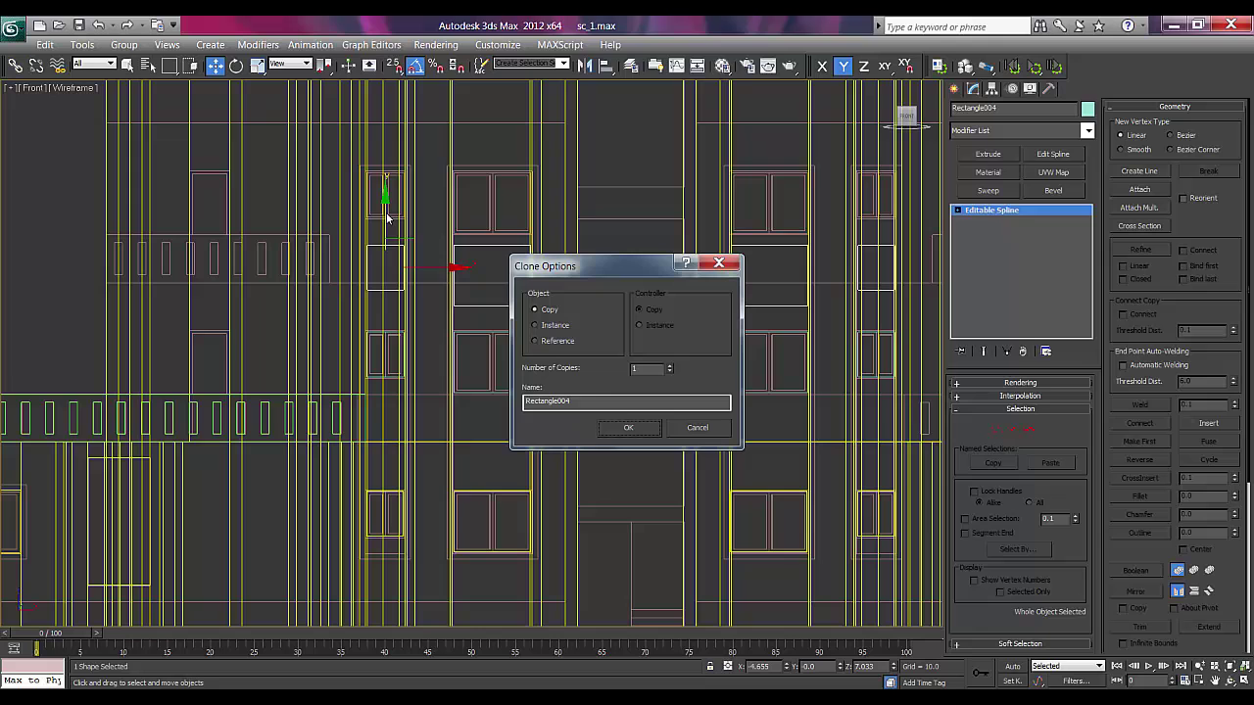
pyautogui.click(627, 432)
# - Snap the copied outlines along Y onto the matching top-floor windows of the elevation
pyautogui.scroll(4, 423, 305)
pyautogui.moveTo(423, 305); pyautogui.dragTo(579, 356, button='middle')
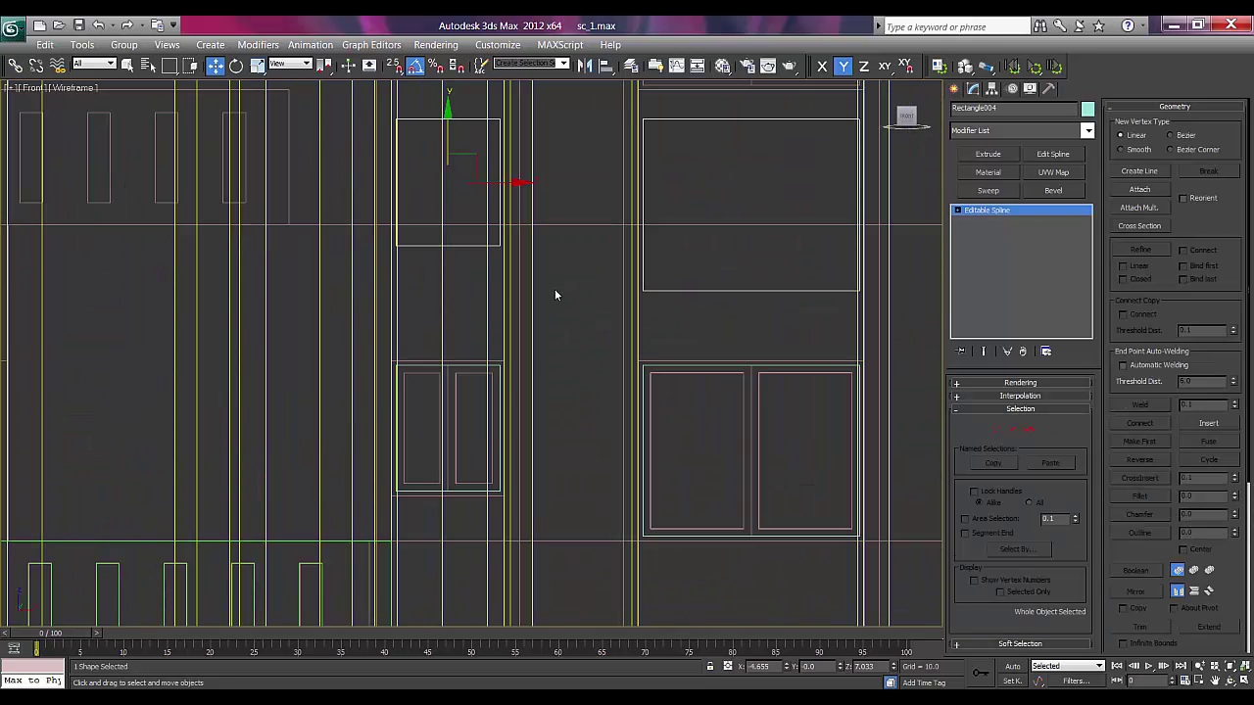
pyautogui.moveTo(555, 294); pyautogui.dragTo(521, 374, button='middle')
pyautogui.moveTo(446, 253); pyautogui.dragTo(513, 434, button='middle')
pyautogui.scroll(4, 463, 173)
pyautogui.scroll(1, 447, 370)
pyautogui.moveTo(466, 347); pyautogui.dragTo(600, 540, button='middle')
pyautogui.scroll(-1, 463, 307)
pyautogui.moveTo(464, 307); pyautogui.dragTo(455, 338, button='middle')
pyautogui.press('s')
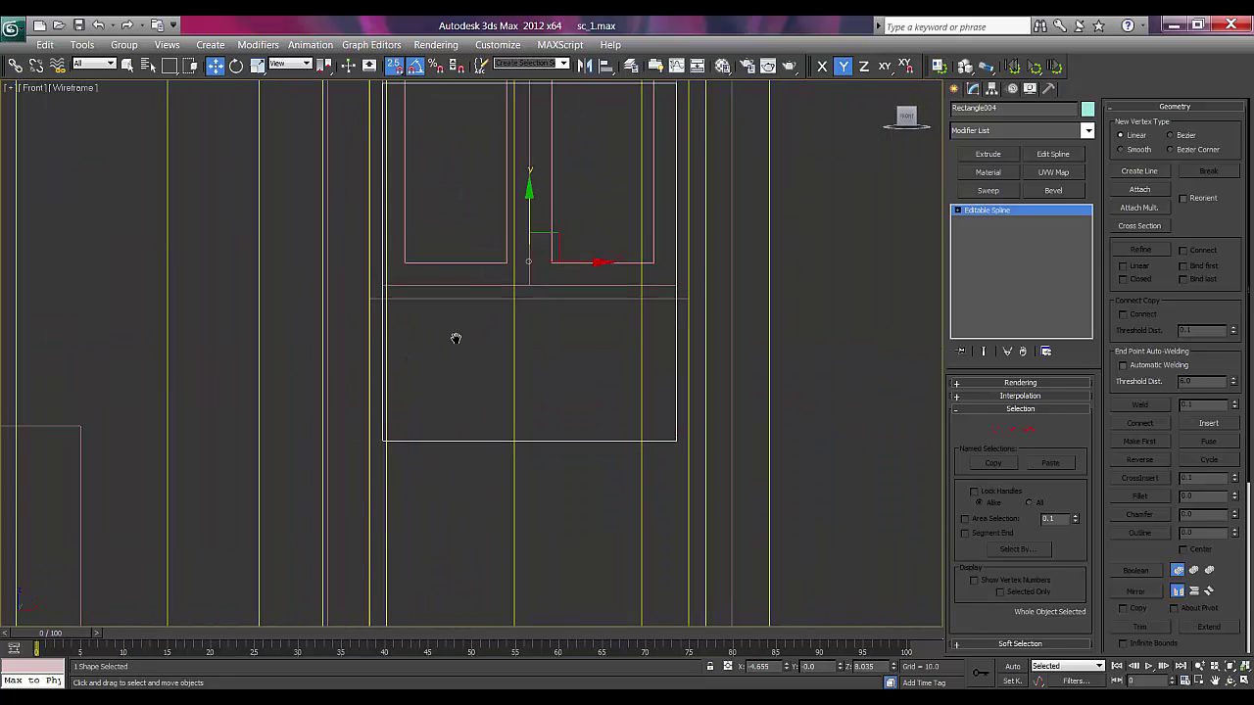
pyautogui.moveTo(383, 438)
pyautogui.mouseDown()
pyautogui.moveTo(414, 295)
pyautogui.moveTo(382, 284)
pyautogui.mouseUp()
pyautogui.scroll(-3, 450, 296)
pyautogui.scroll(-2, 458, 299)
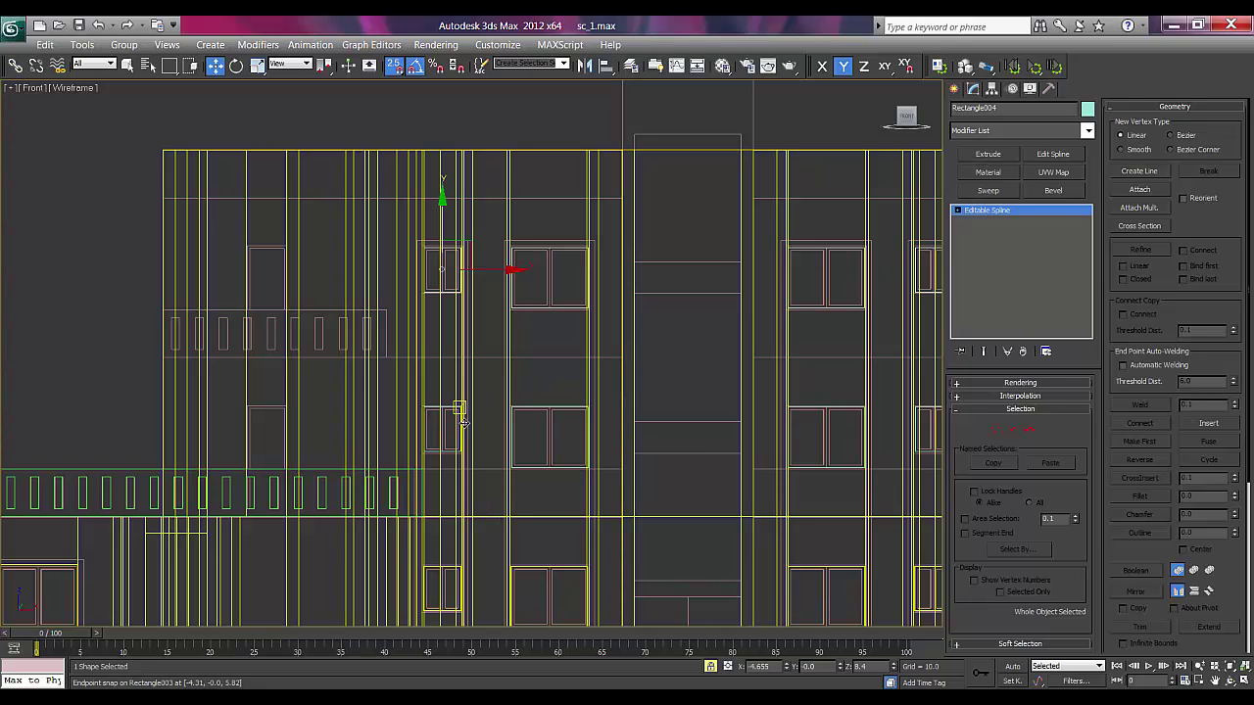
pyautogui.press('s')
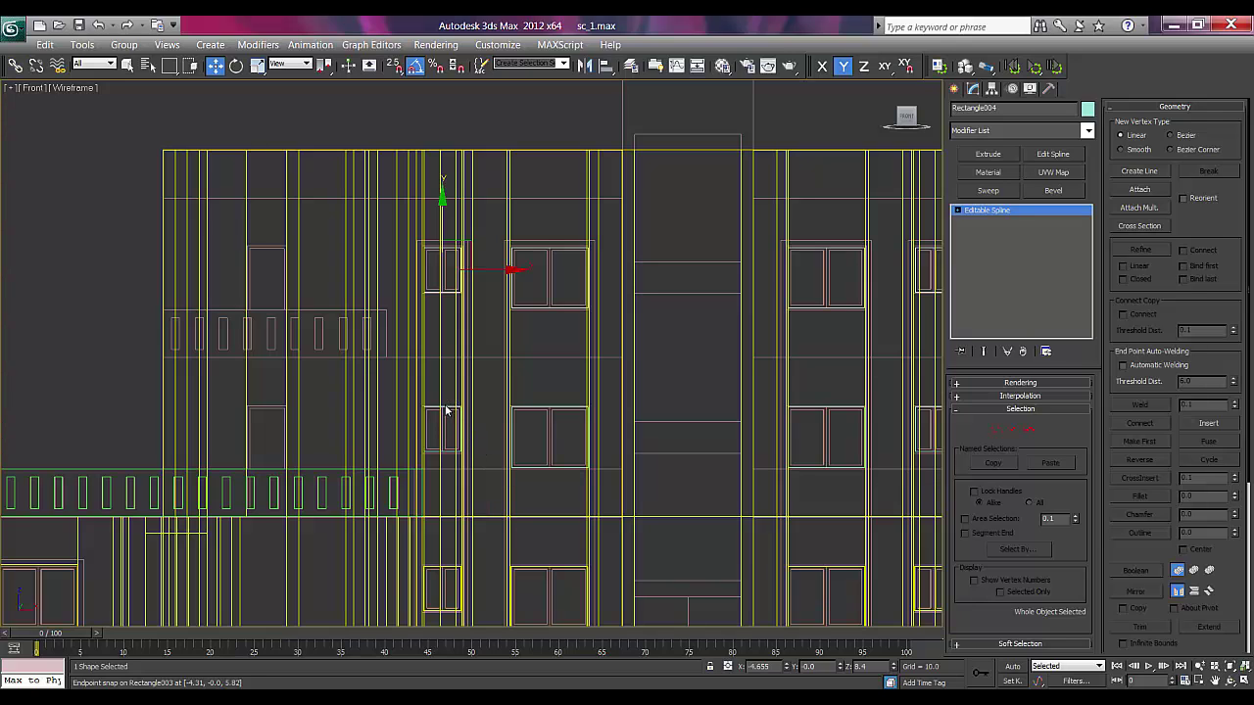
# - Attach the lower row of window outlines to the upper row's spline object
pyautogui.click(444, 410)
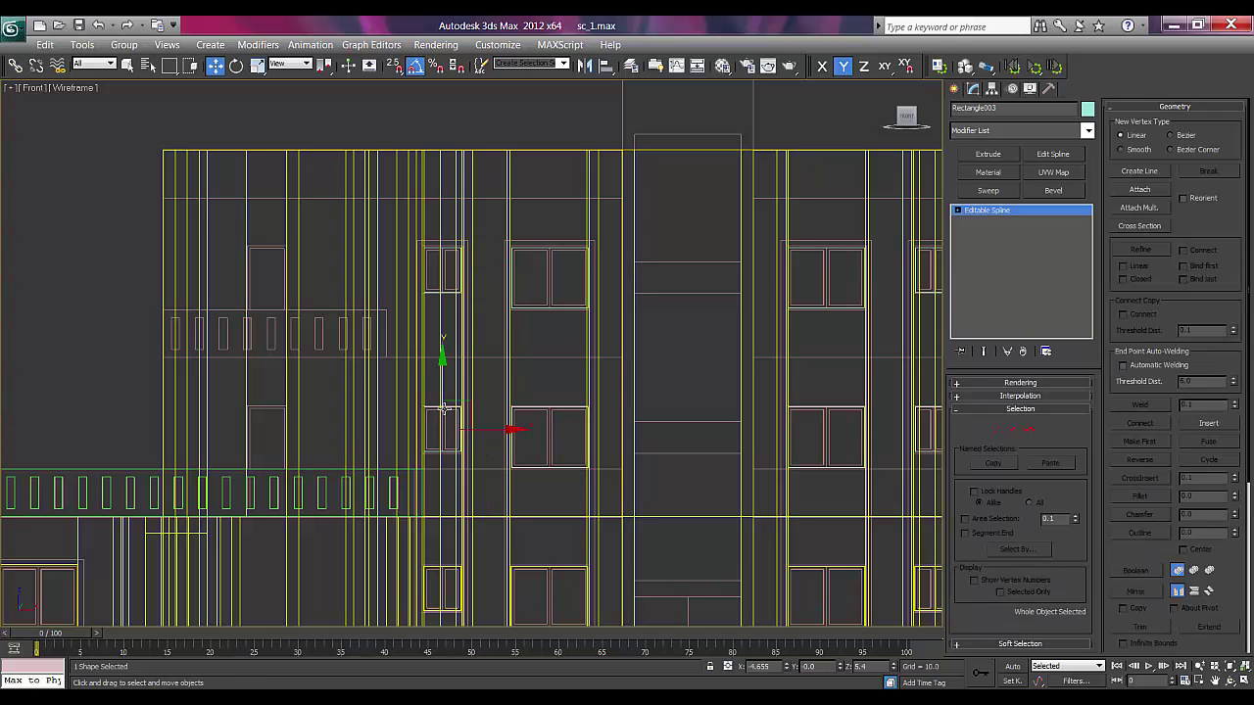
pyautogui.click(447, 290)
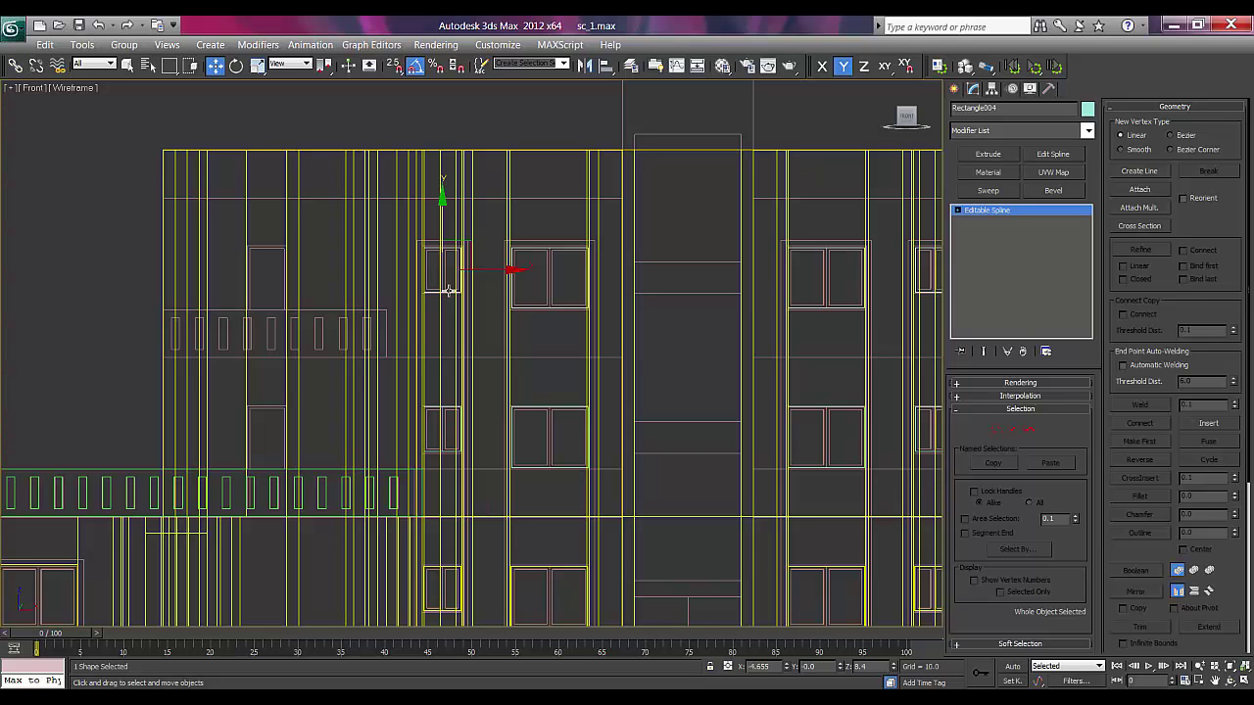
pyautogui.click(1140, 190)
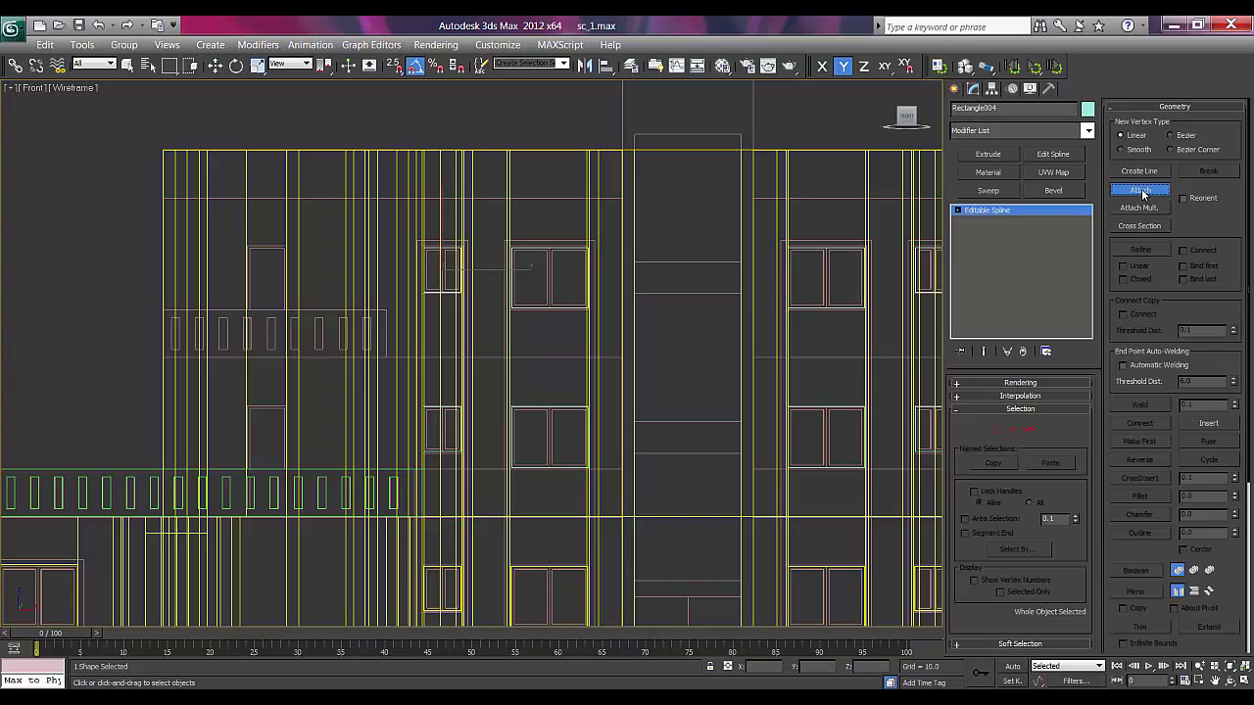
pyautogui.click(449, 410)
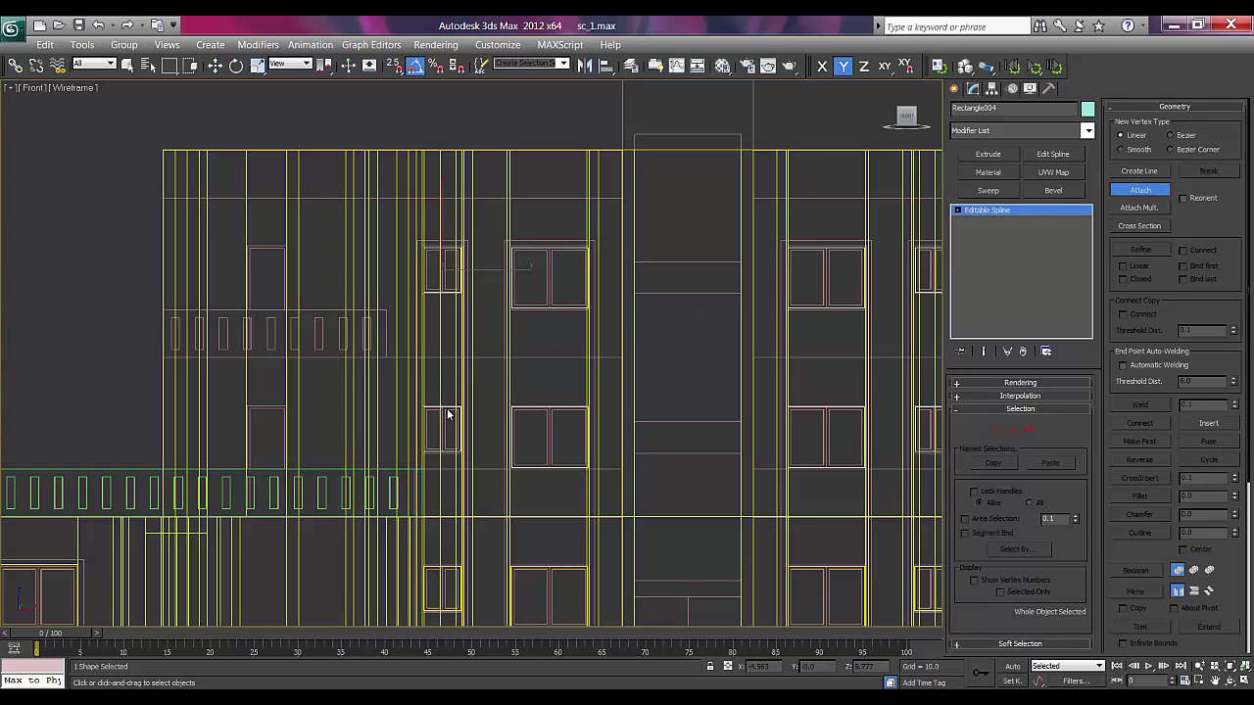
# - Test-move the joined window outlines along X and undo the move
pyautogui.press('w')
pyautogui.moveTo(494, 269); pyautogui.dragTo(86, 270)
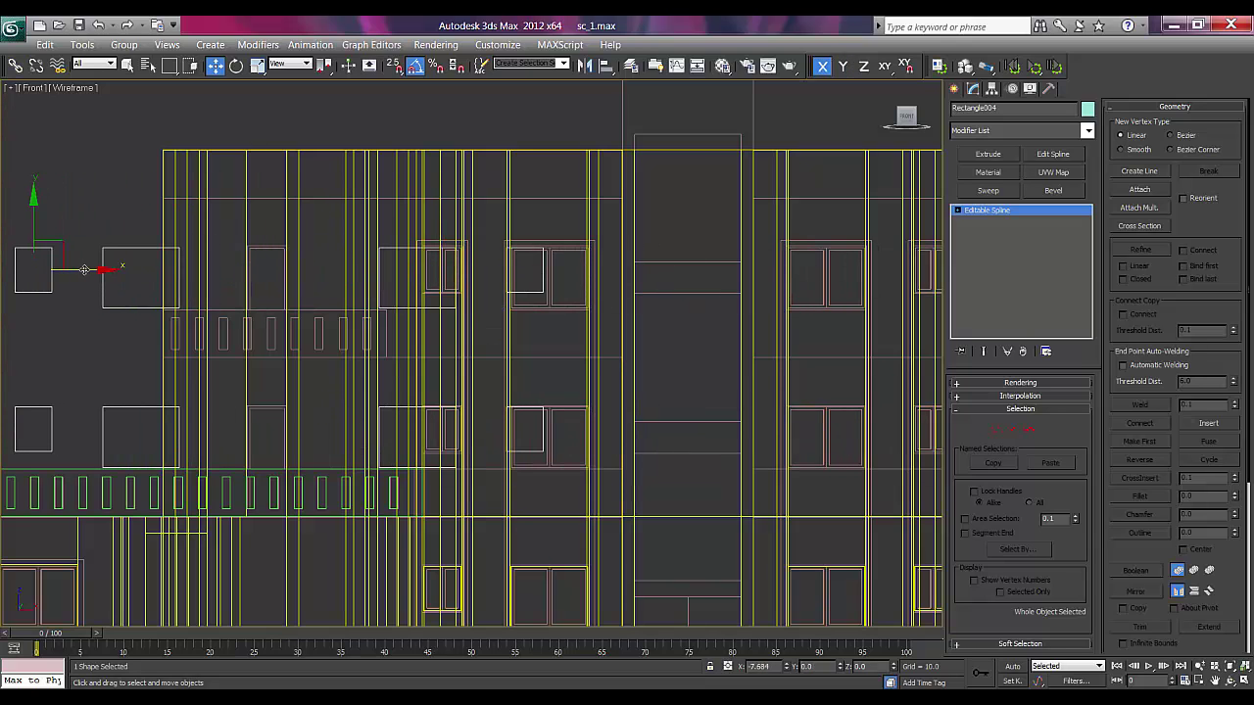
pyautogui.hotkey('ctrl', 'z')
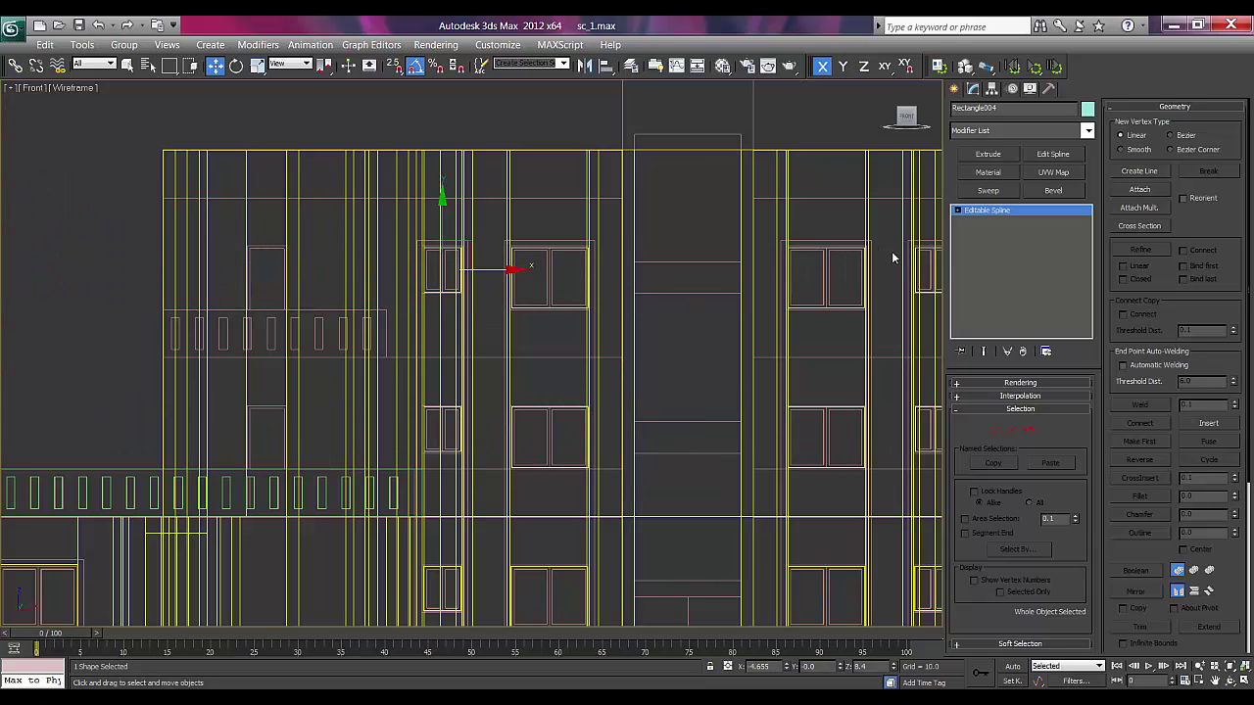
# - Extrude the joined window outlines by 3.65 and move the blocks along Y in the Top view through the front walls
pyautogui.click(988, 155)
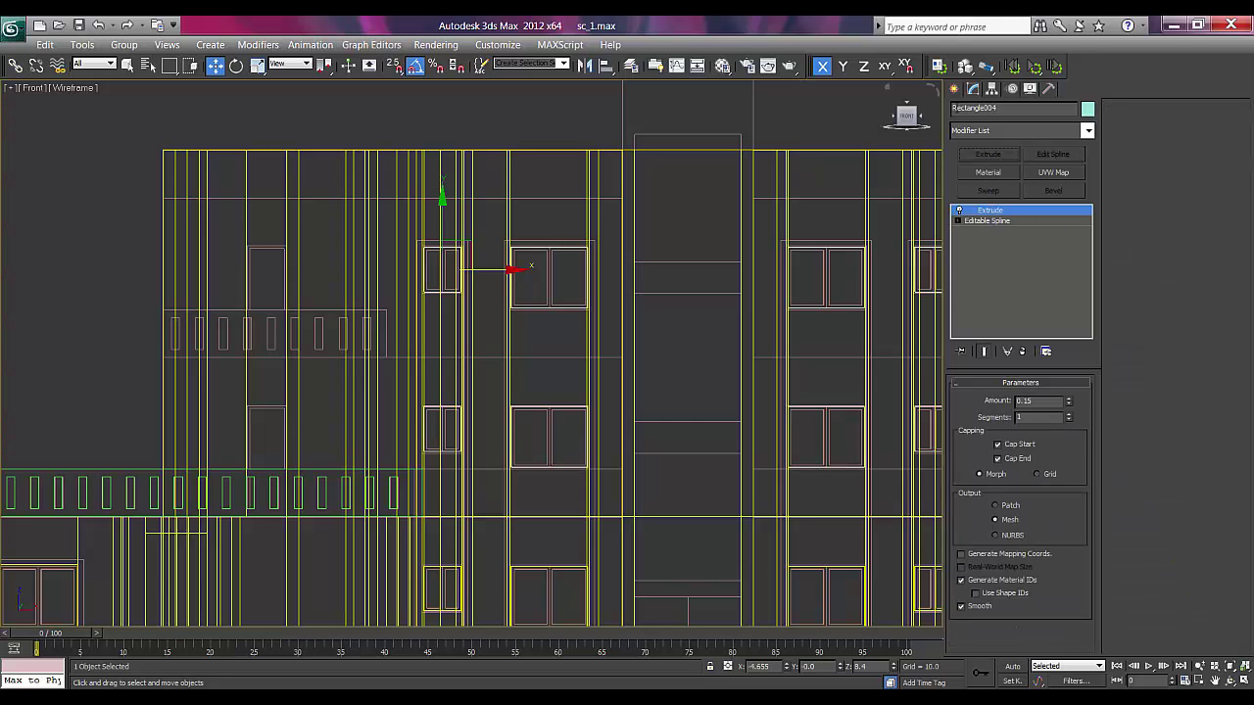
pyautogui.click(953, 88)
pyautogui.press('t')
pyautogui.scroll(2, 729, 273)
pyautogui.scroll(-5, 532, 346)
pyautogui.moveTo(581, 308); pyautogui.dragTo(631, 260, button='middle')
pyautogui.click(975, 88)
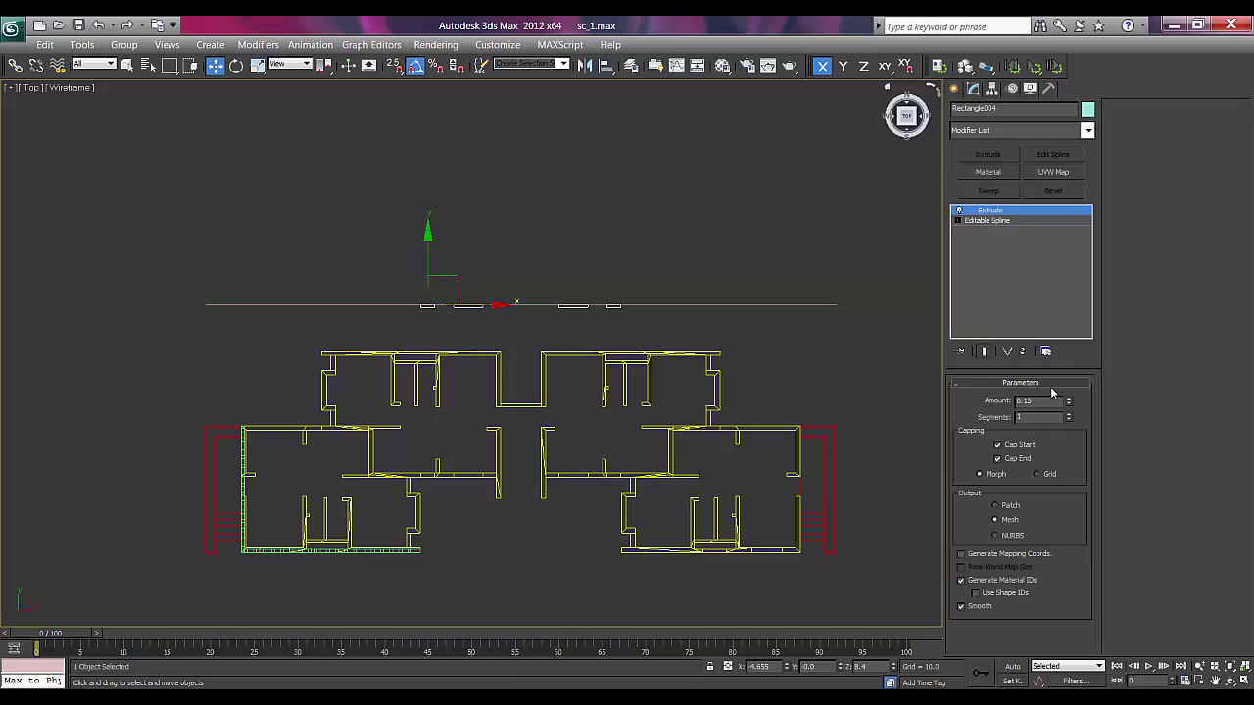
pyautogui.moveTo(1071, 402)
pyautogui.mouseDown()
pyautogui.moveTo(1071, 353)
pyautogui.moveTo(1071, 402)
pyautogui.mouseUp()
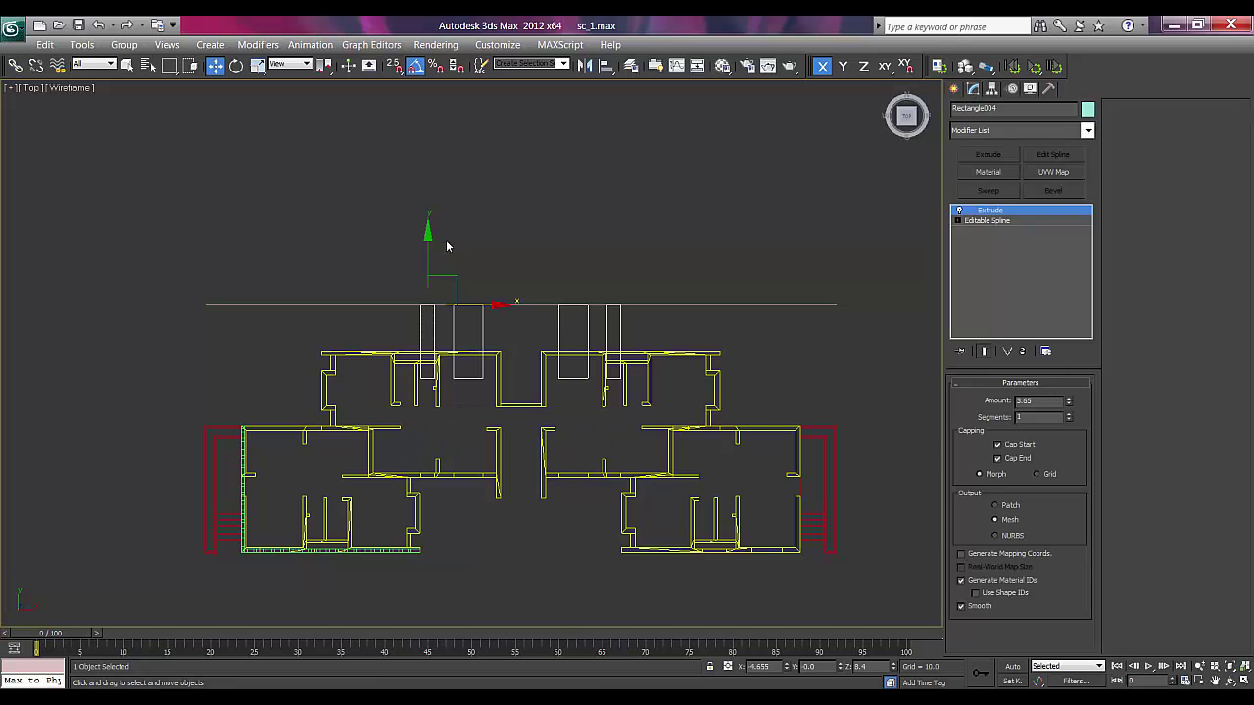
pyautogui.moveTo(428, 240); pyautogui.dragTo(428, 368)
pyautogui.scroll(5, 428, 368)
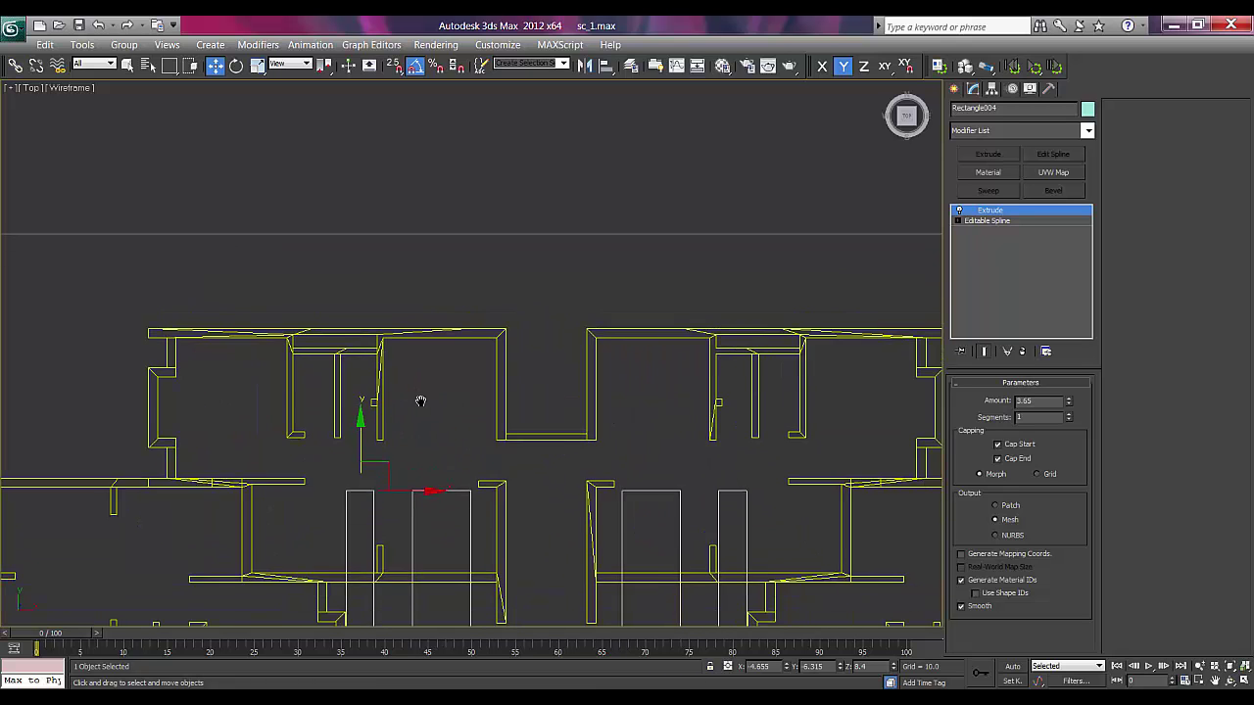
# - Show the whole building in a shaded Perspective view and select the upper-floor walls object
pyautogui.click(495, 335)
pyautogui.press('p')
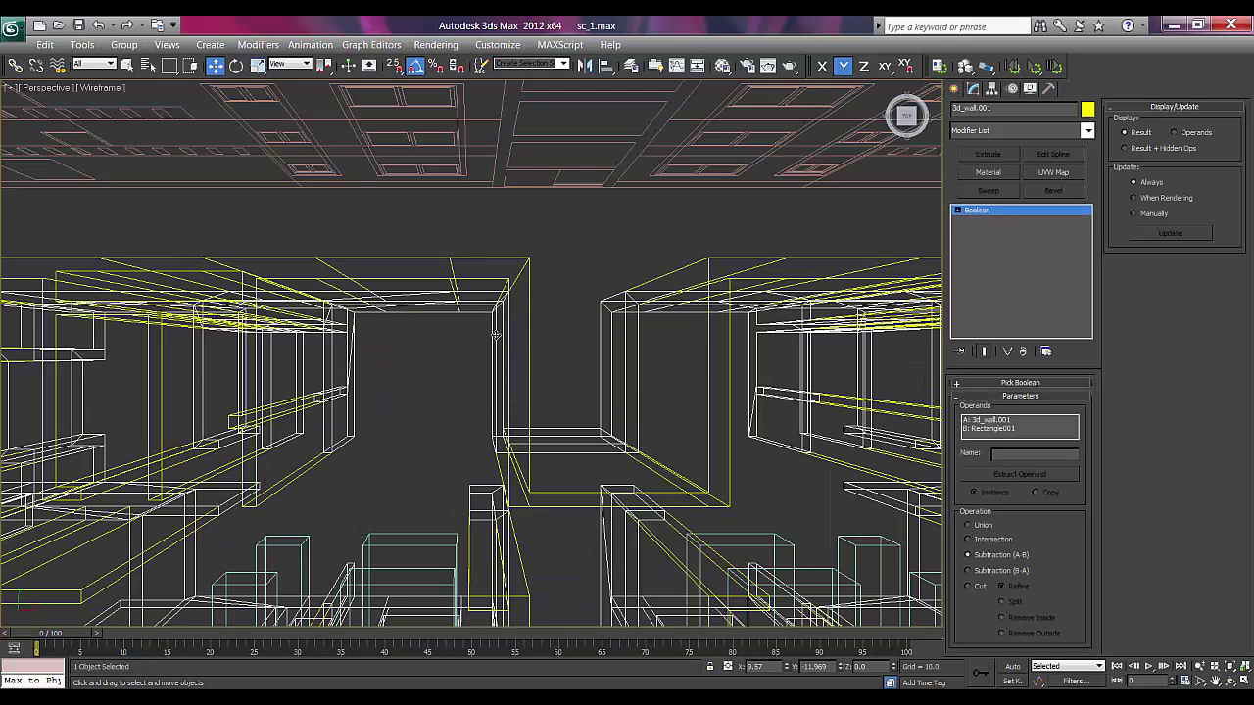
pyautogui.press('z')
pyautogui.moveTo(484, 428)
pyautogui.keyDown('alt'); pyautogui.mouseDown(button='middle')
pyautogui.moveTo(578, 323)
pyautogui.moveTo(610, 218)
pyautogui.mouseUp(button='middle'); pyautogui.keyUp('alt')
pyautogui.press('F3')
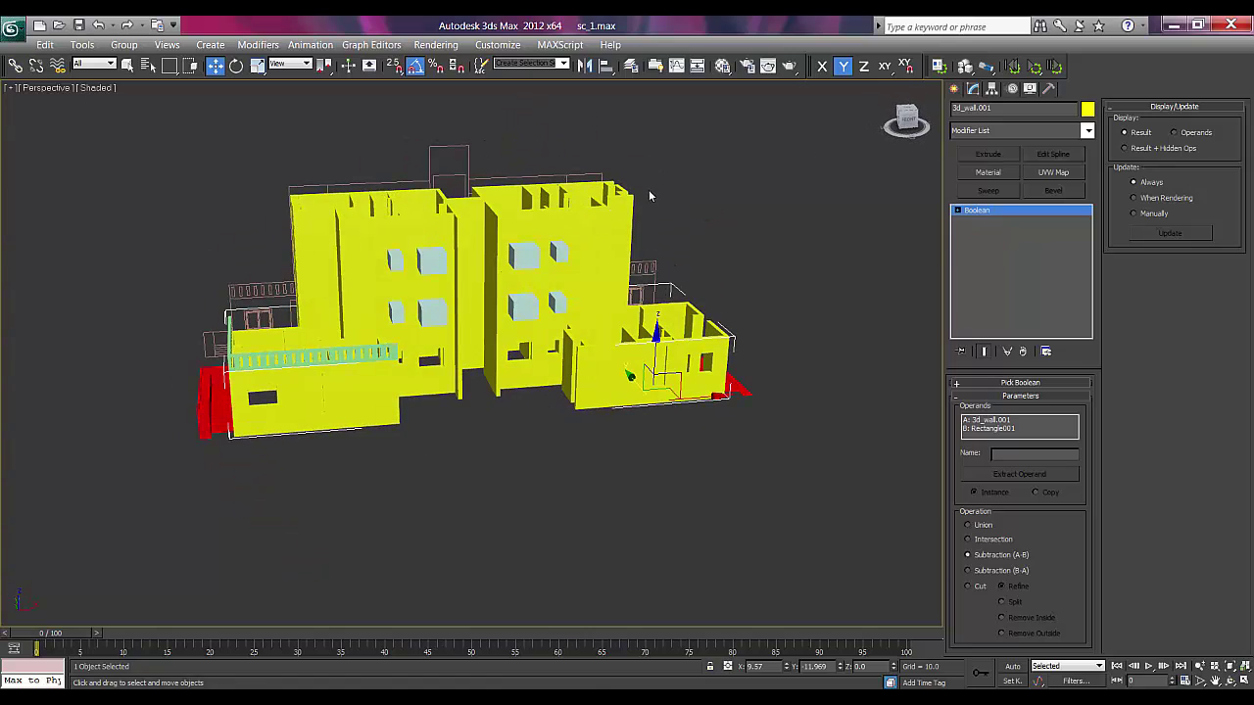
pyautogui.click(628, 203)
pyautogui.scroll(4, 755, 280)
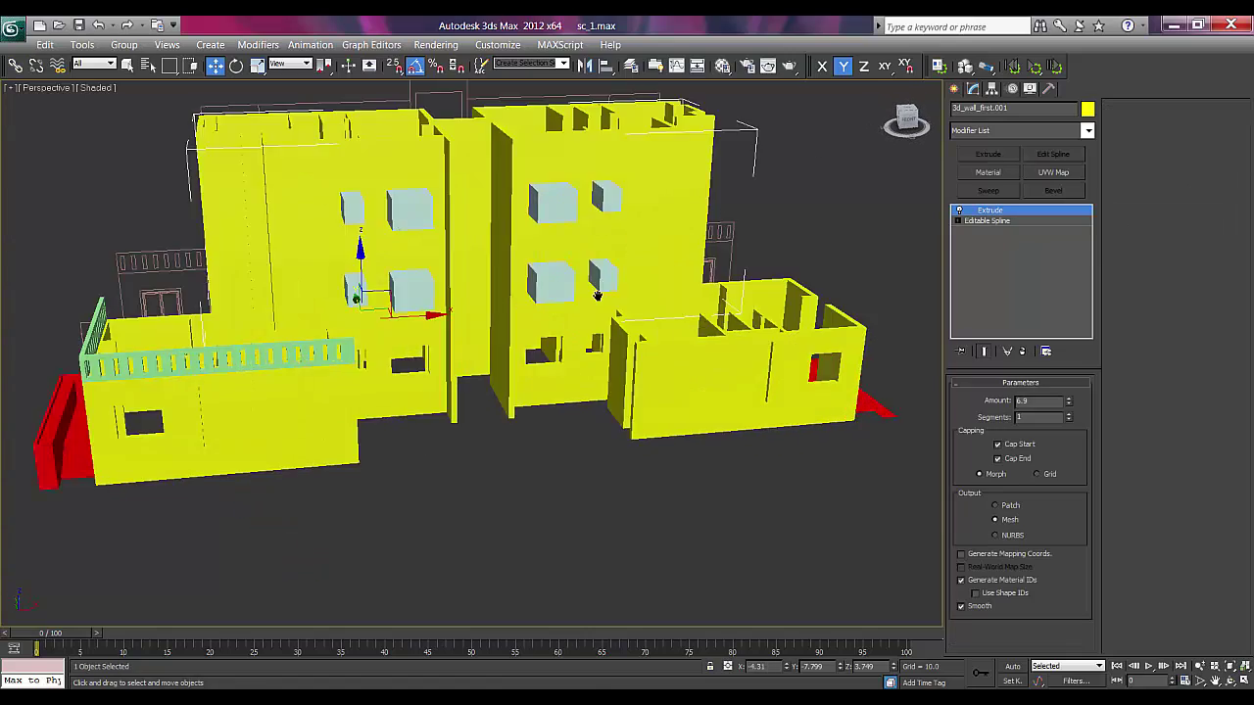
# - Cut the window openings into the upper-floor walls with a Boolean Subtraction (A-B), using the joined window blocks as operand B
pyautogui.click(954, 88)
pyautogui.click(976, 112)
pyautogui.click(961, 113)
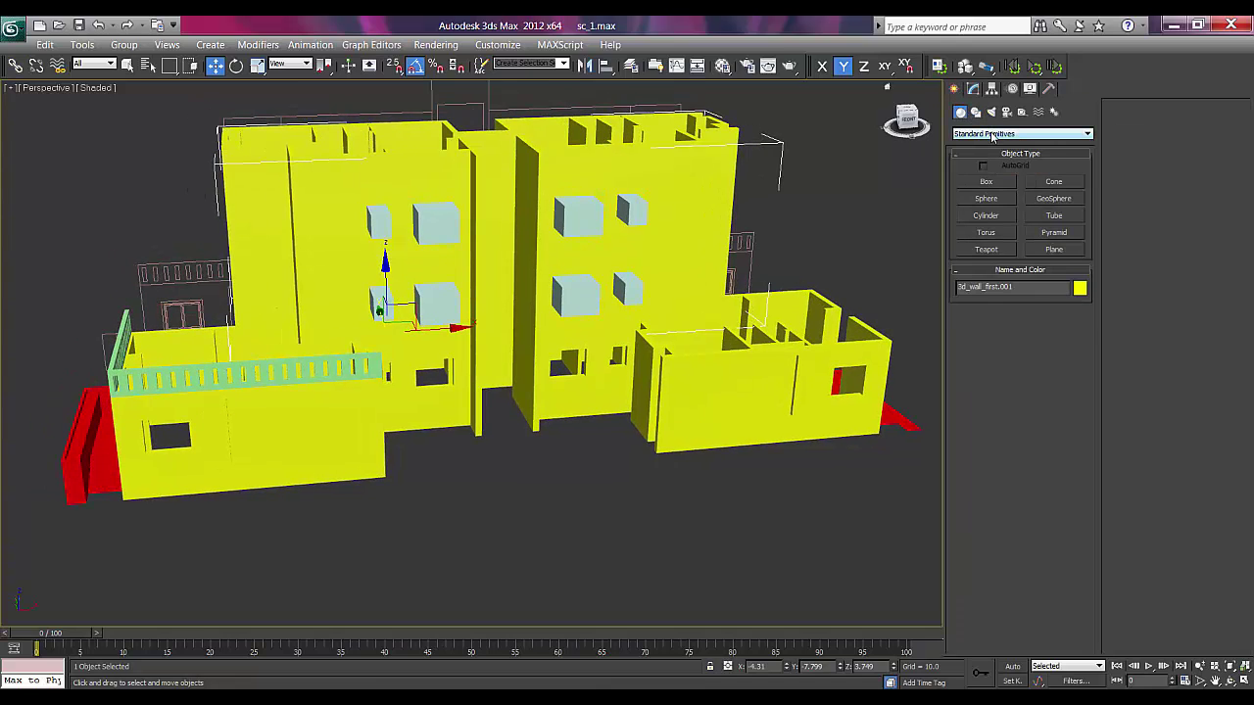
pyautogui.click(992, 134)
pyautogui.click(992, 164)
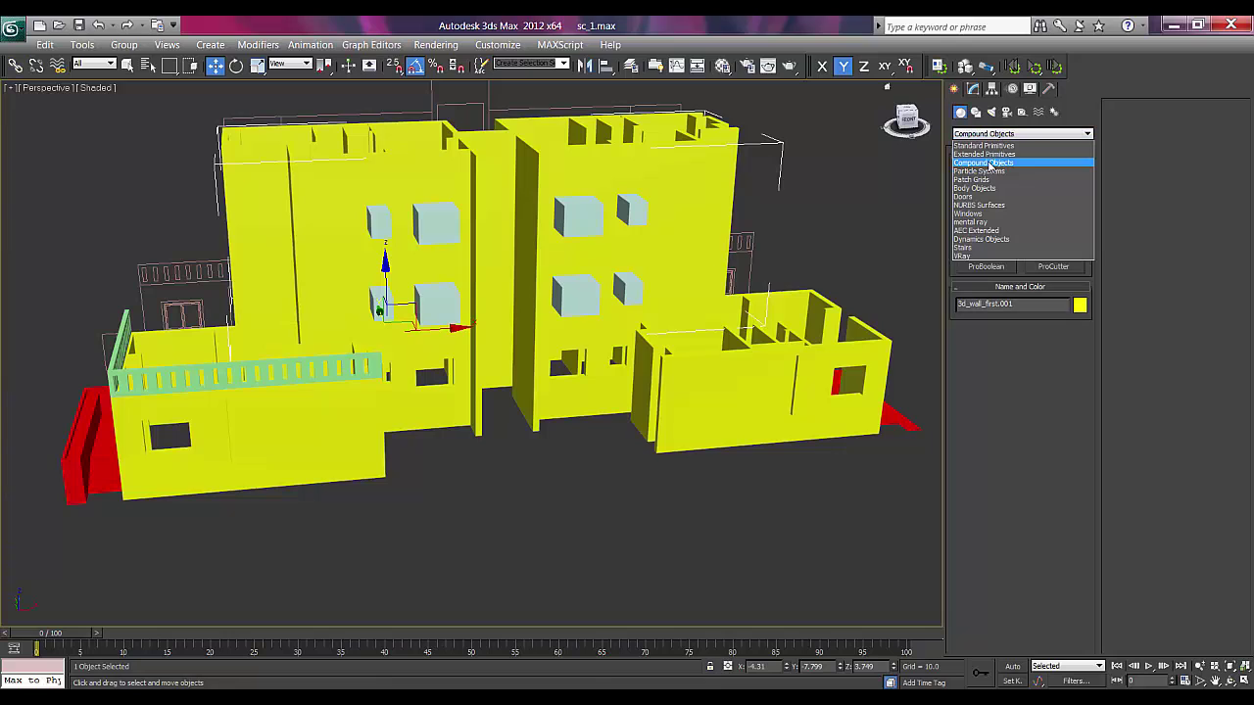
pyautogui.click(996, 234)
pyautogui.click(1014, 351)
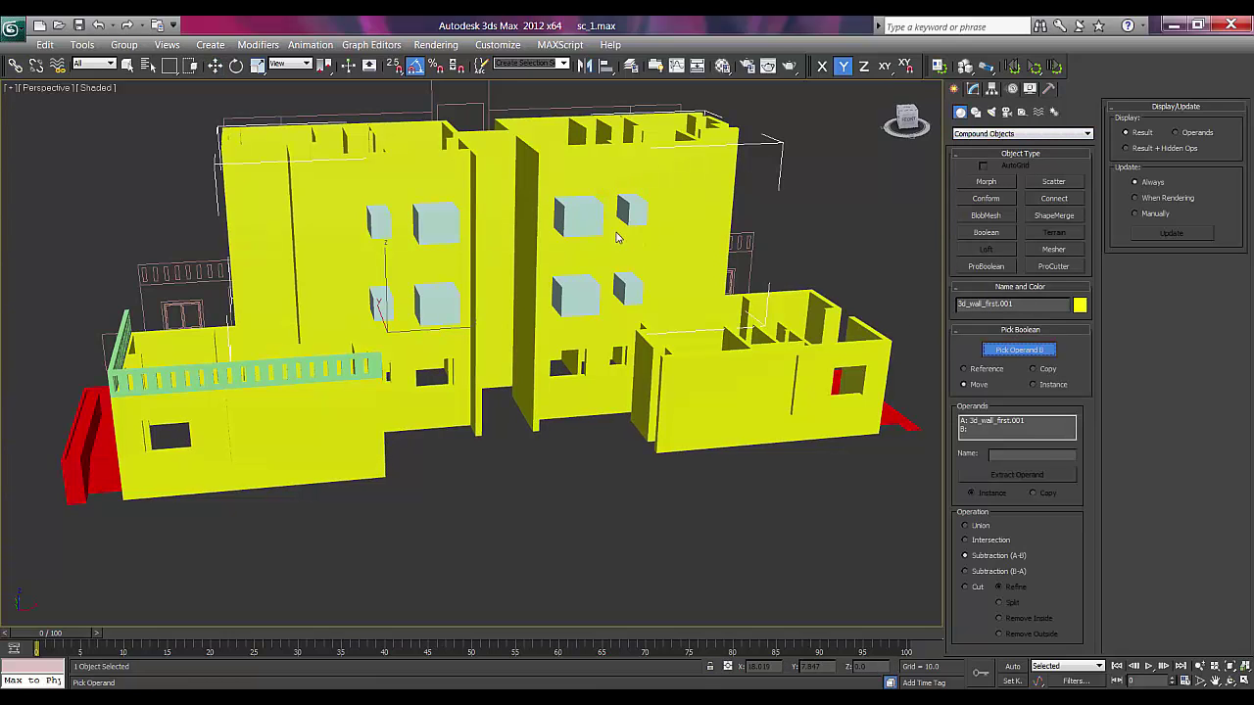
pyautogui.click(568, 216)
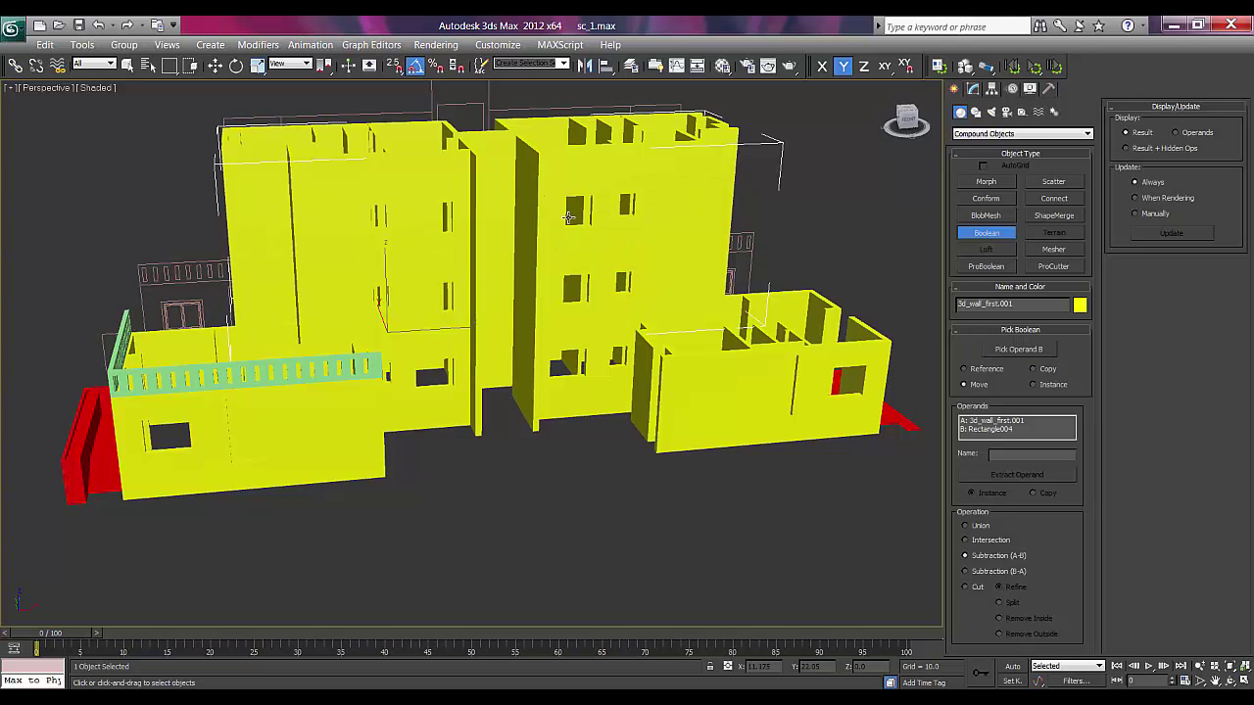
pyautogui.keyDown('alt'); pyautogui.moveTo(609, 304); pyautogui.dragTo(520, 320, button='middle'); pyautogui.keyUp('alt')
# - In a wireframe Front view, draw a 12.75 by 2.46 rectangle snapped to the central stair tower's outer outline
pyautogui.press('f')
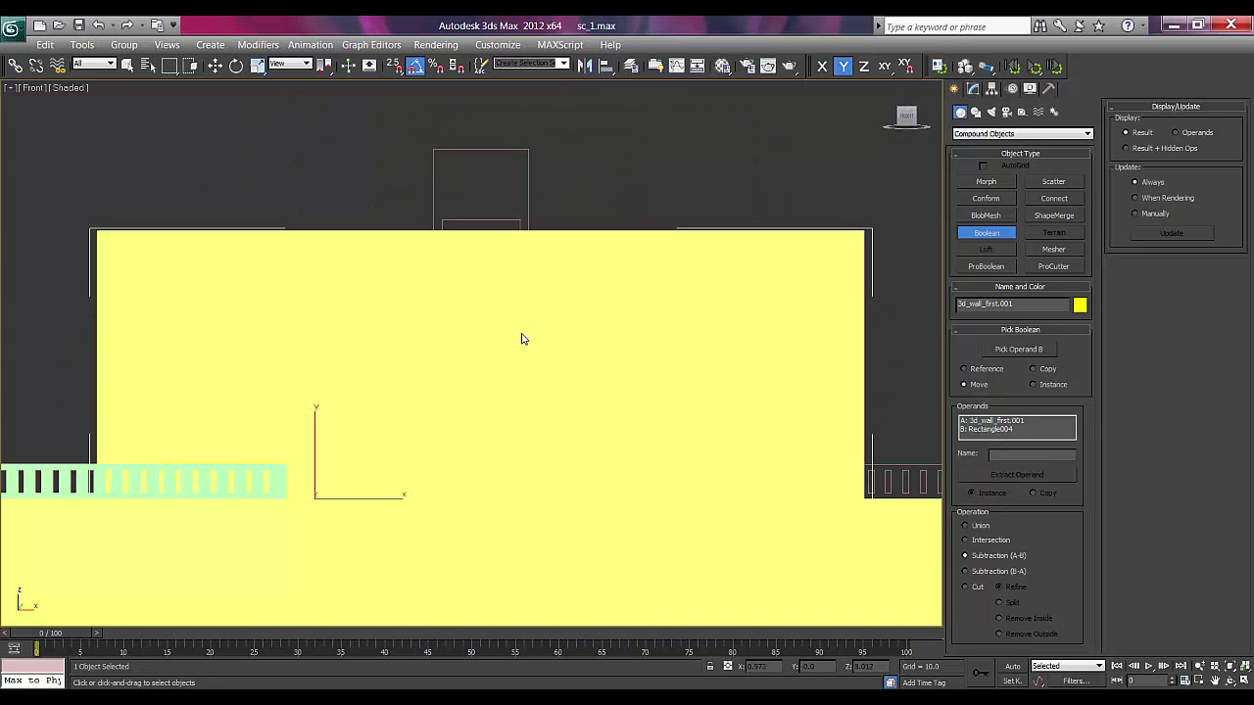
pyautogui.press('F3')
pyautogui.scroll(-4, 549, 323)
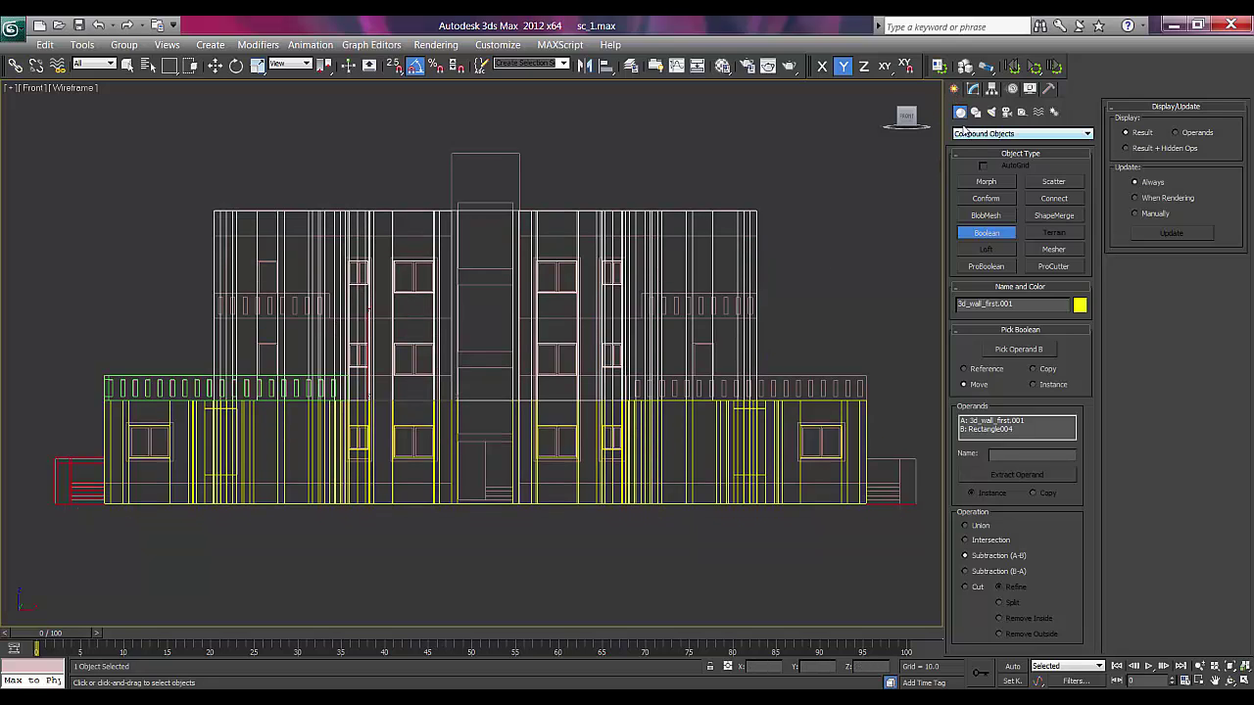
pyautogui.press('w')
pyautogui.rightClick(822, 219)
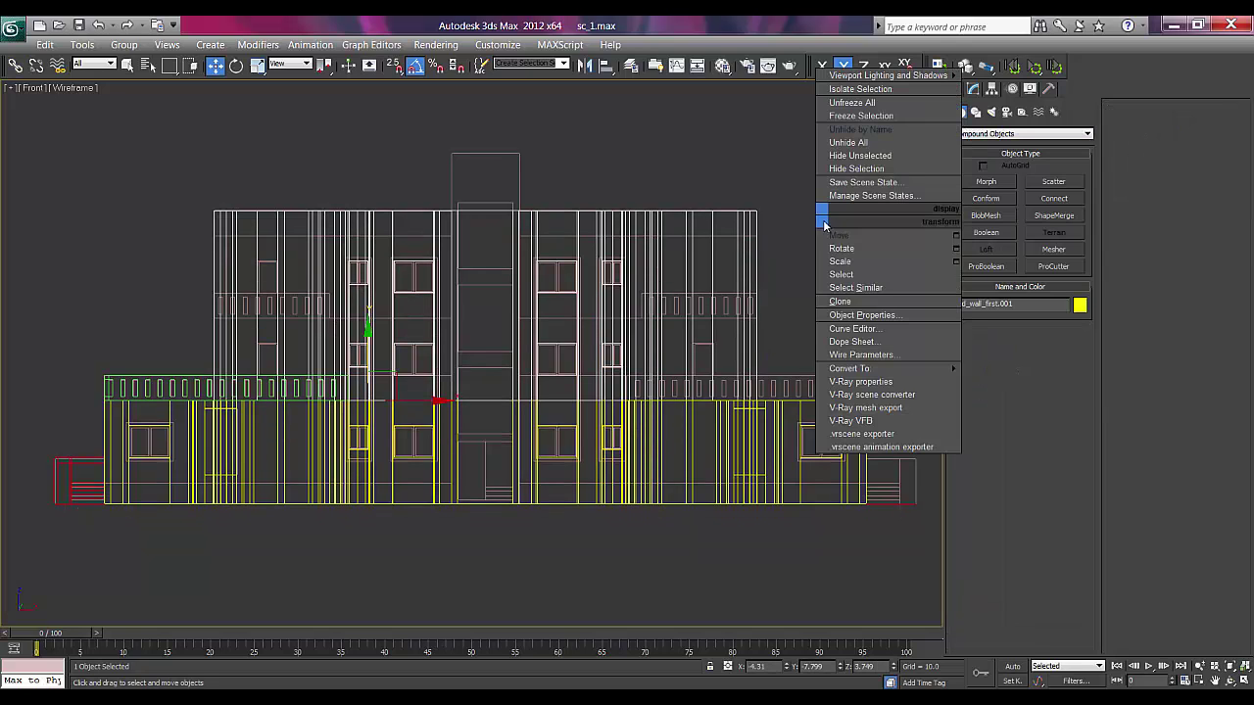
pyautogui.click(839, 237)
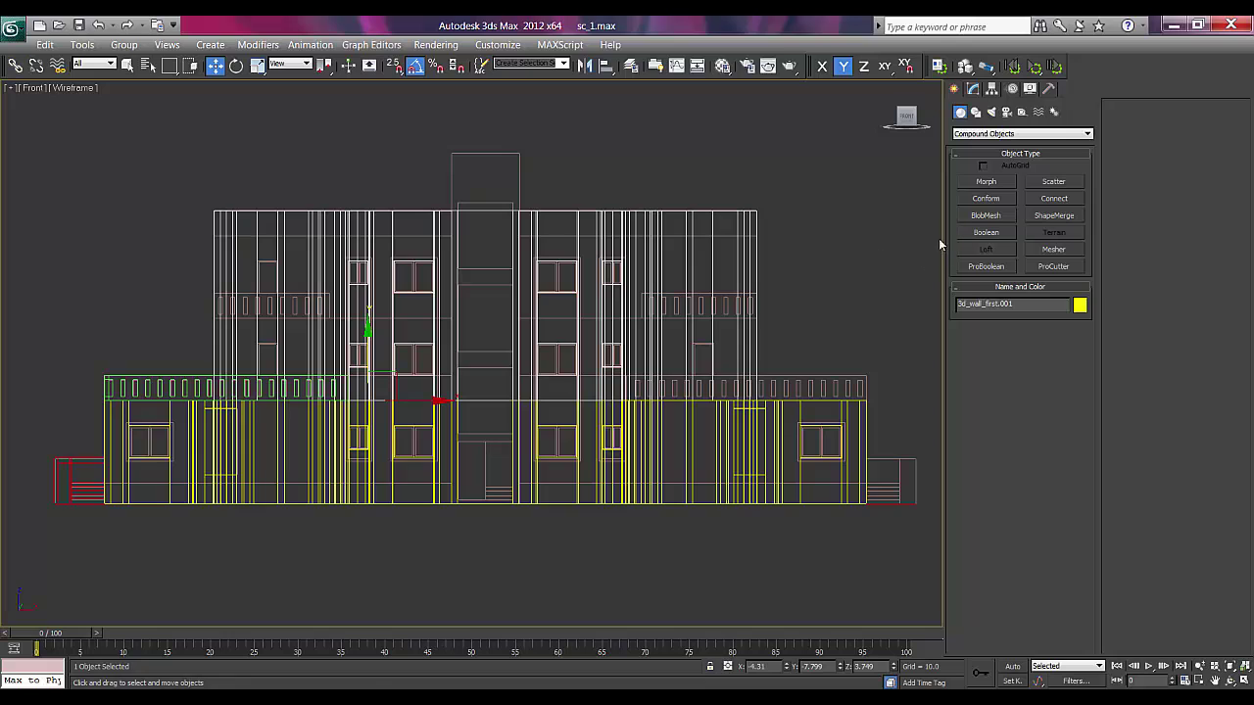
pyautogui.click(975, 113)
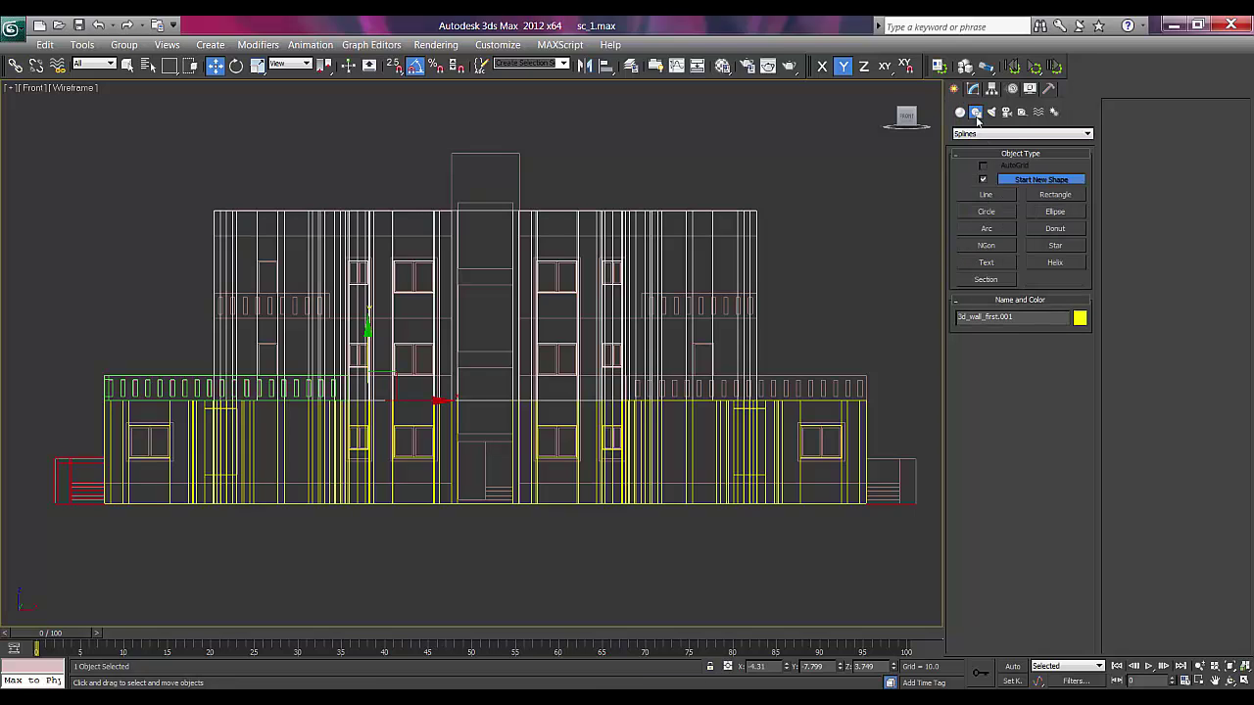
pyautogui.click(1042, 196)
pyautogui.moveTo(476, 238); pyautogui.dragTo(478, 226, button='middle')
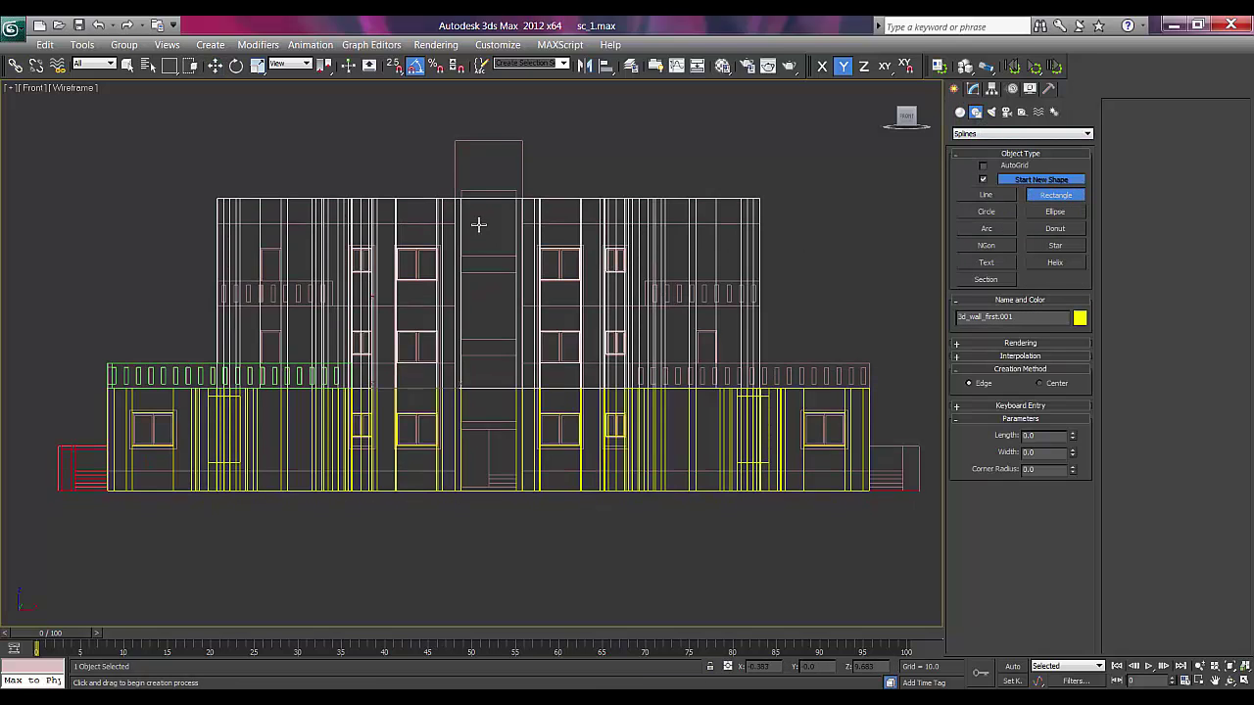
pyautogui.press('s')
pyautogui.moveTo(455, 141); pyautogui.dragTo(522, 490)
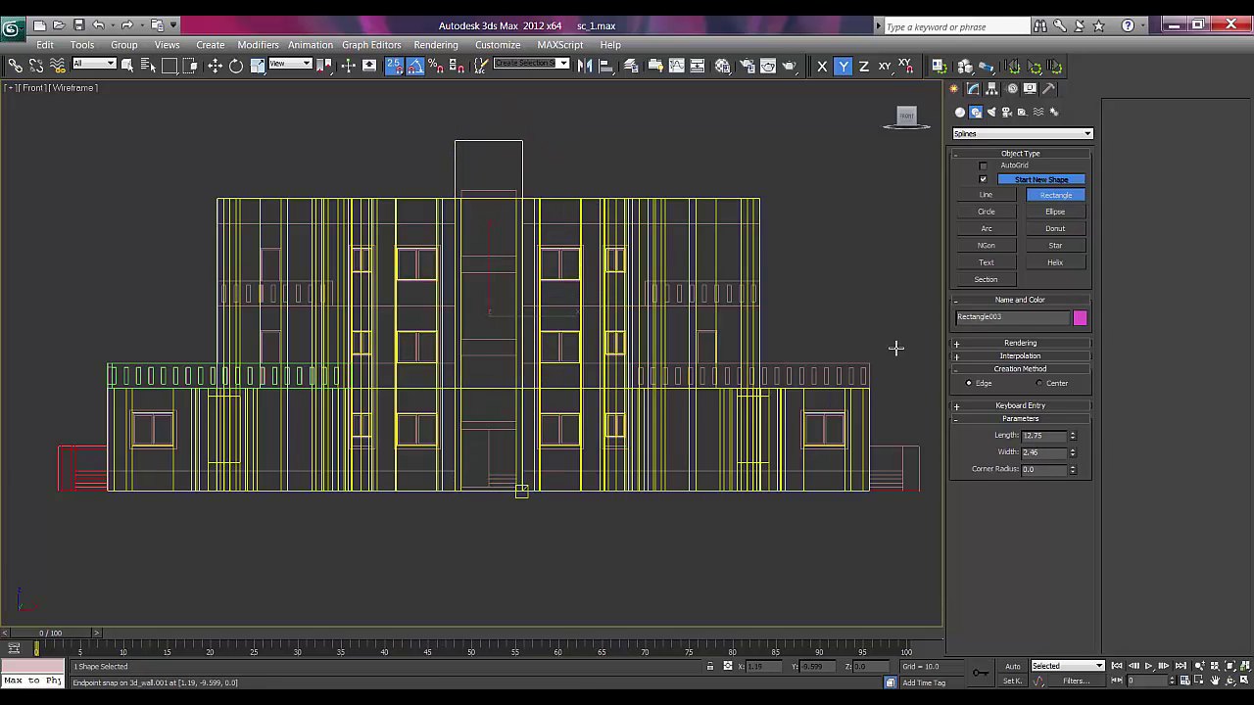
# - Add rectangles for the tower's stacked window openings and its 2.1 by 2.0 entrance opening to the same shape
pyautogui.click(984, 181)
pyautogui.moveTo(460, 191); pyautogui.dragTo(511, 486)
pyautogui.rightClick(513, 418)
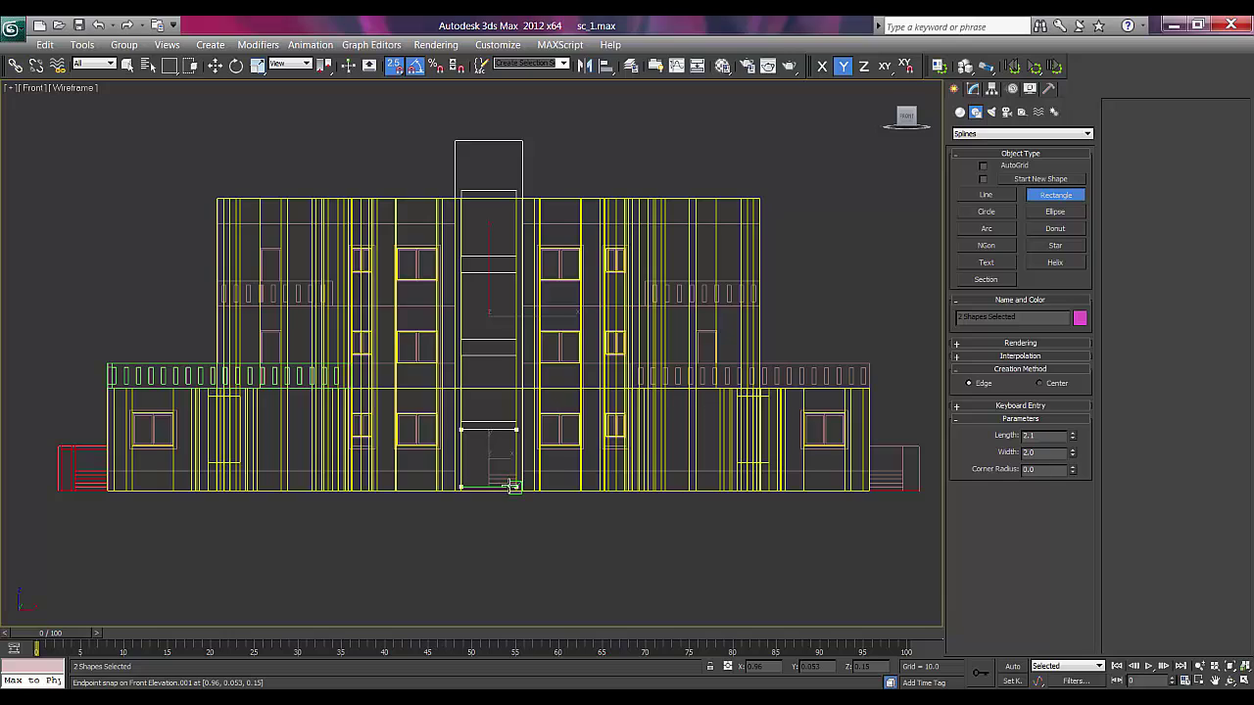
pyautogui.rightClick(511, 486)
# - Extrude the stair tower frame shape by 0.15
pyautogui.click(972, 89)
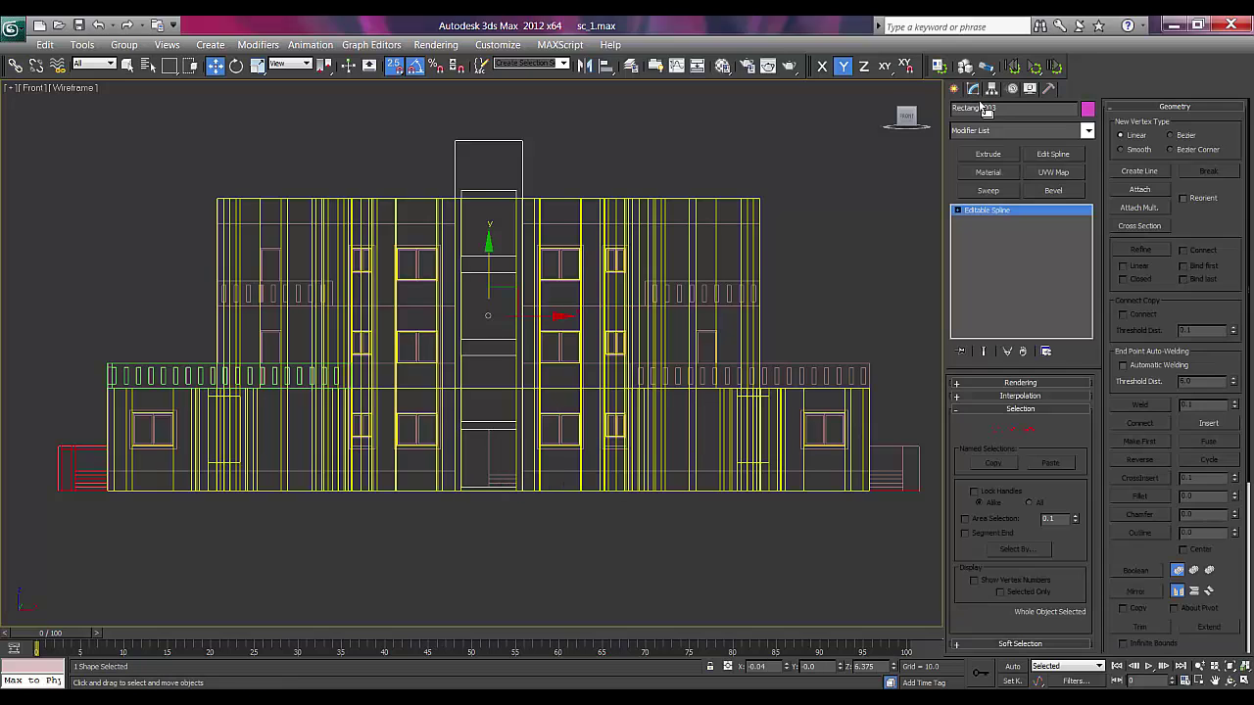
pyautogui.click(989, 155)
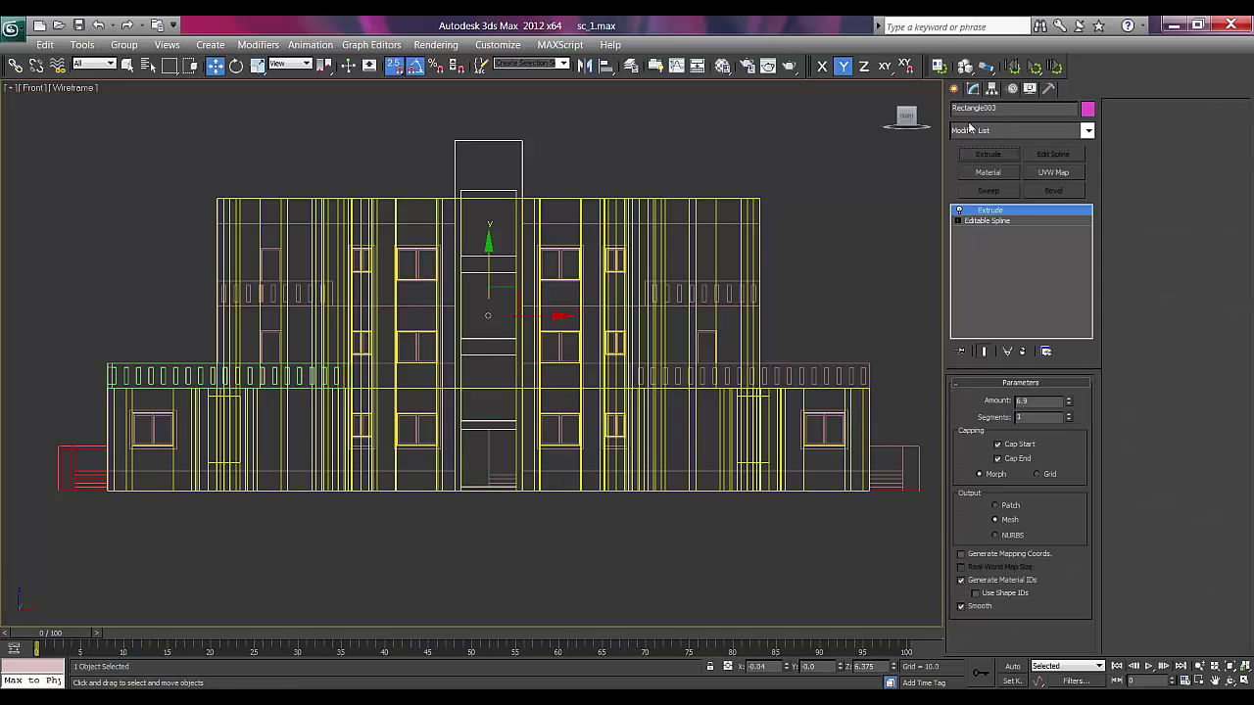
pyautogui.click(955, 90)
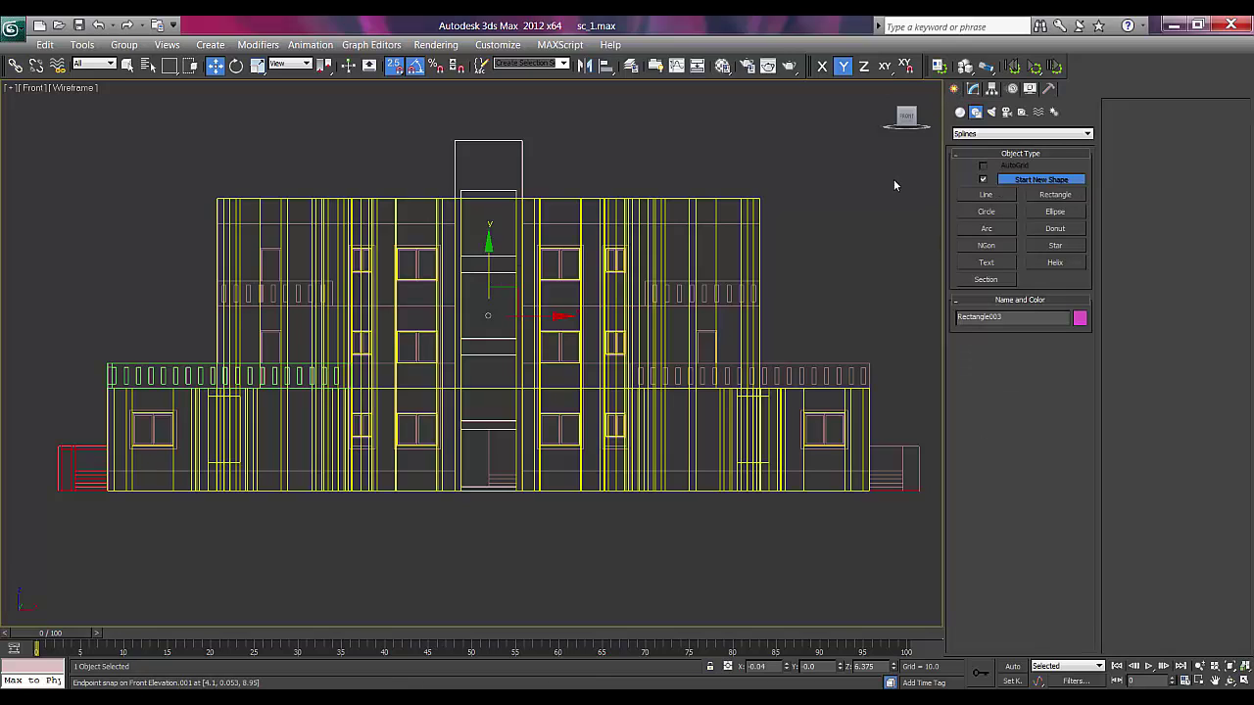
pyautogui.click(973, 91)
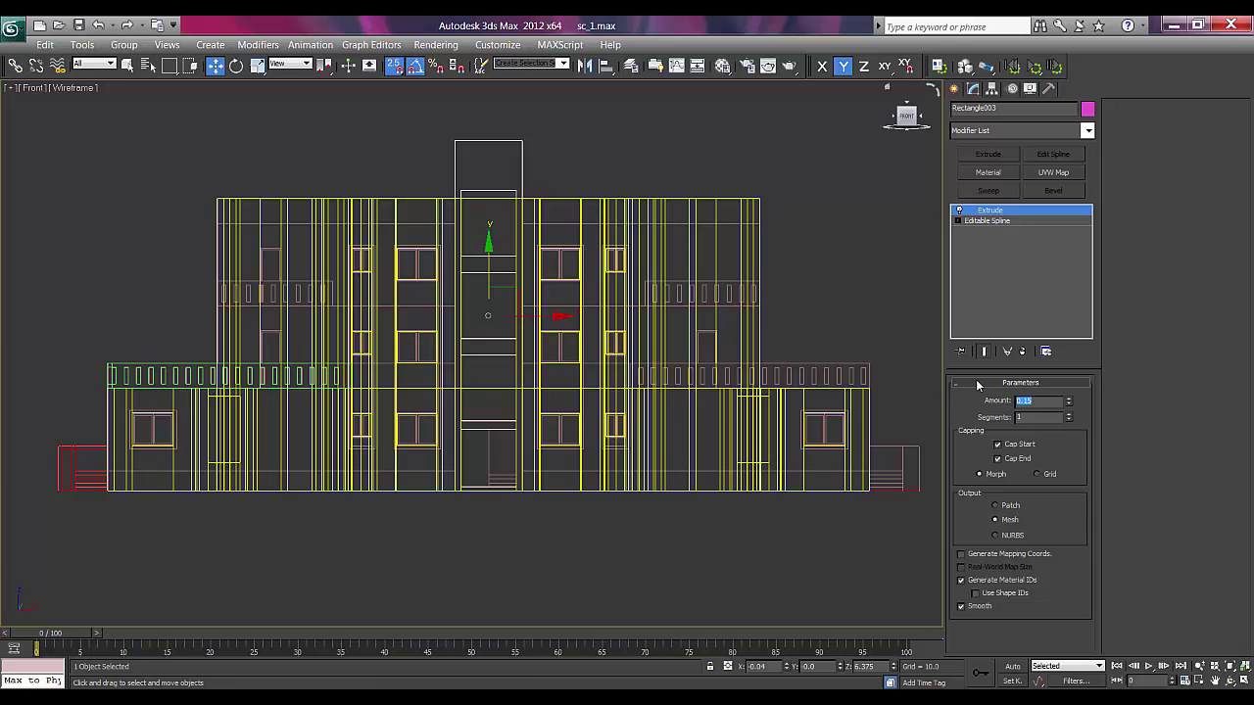
# - Examine the extruded tower frame's position relative to the yellow walls in a shaded Perspective view
pyautogui.click(956, 89)
pyautogui.rightClick(592, 294)
pyautogui.click(623, 327)
pyautogui.press('p')
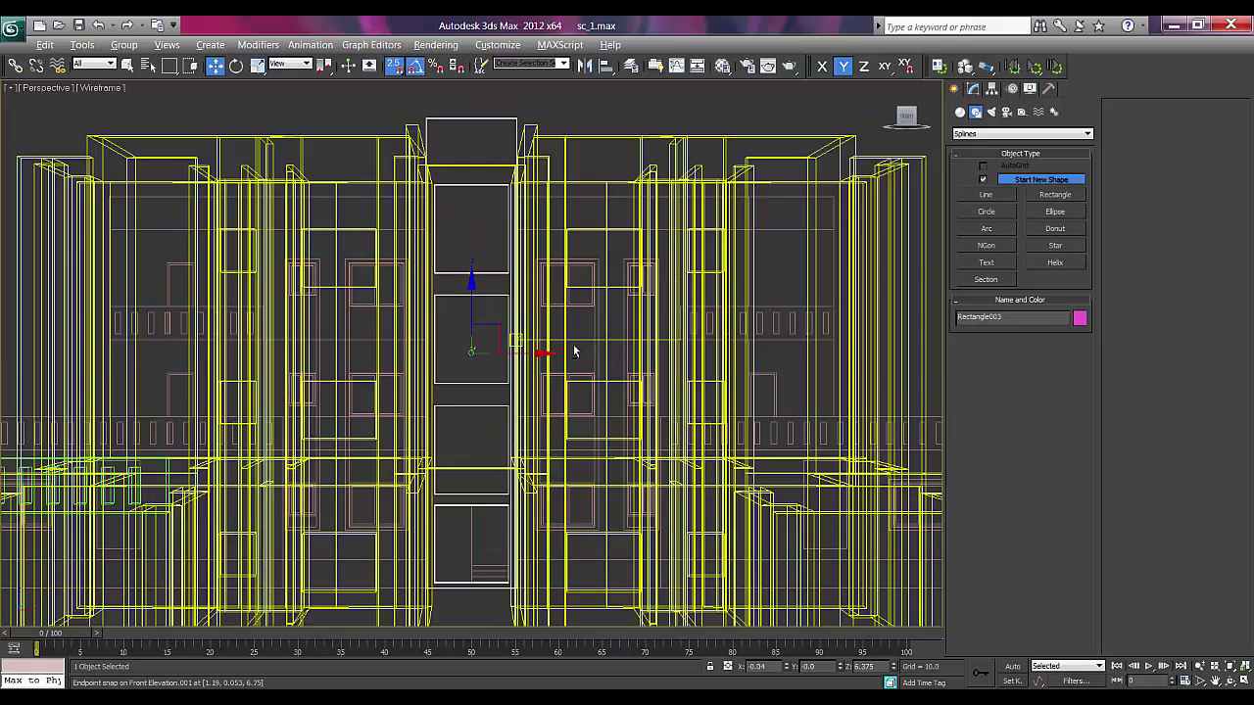
pyautogui.keyDown('alt'); pyautogui.moveTo(574, 350); pyautogui.dragTo(532, 392, button='middle'); pyautogui.keyUp('alt')
pyautogui.press('F3')
pyautogui.scroll(2, 514, 284)
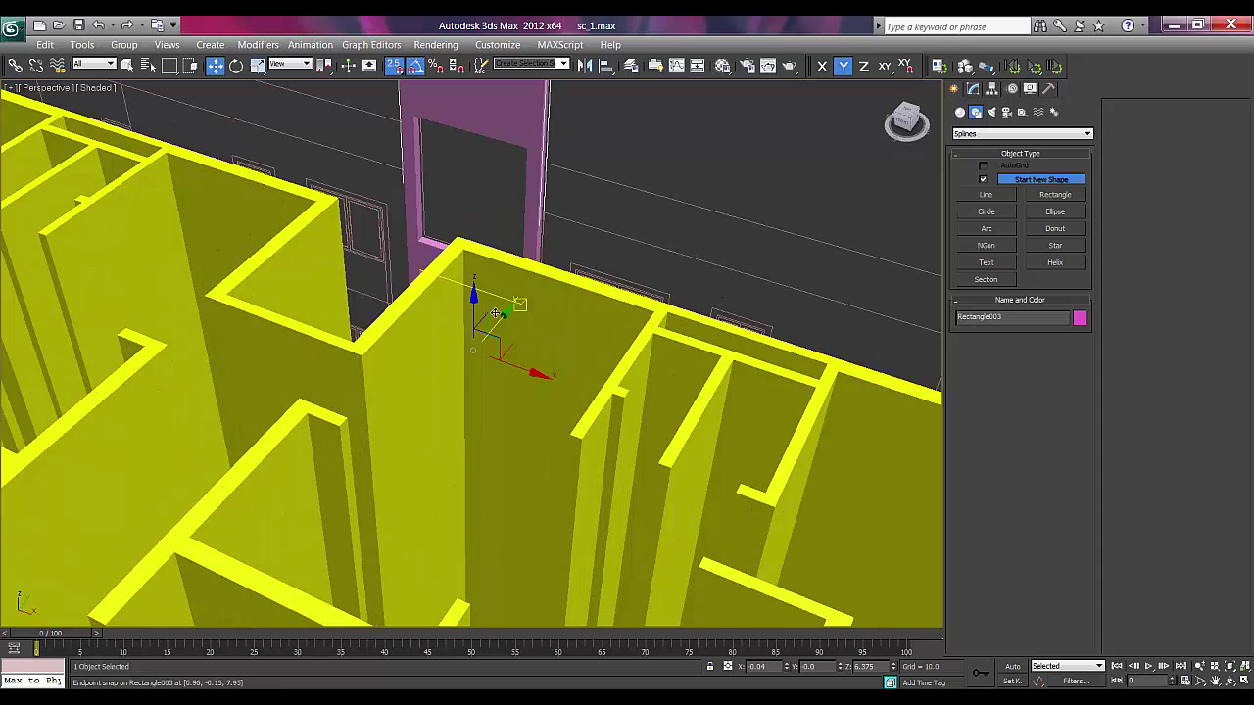
pyautogui.scroll(2, 528, 317)
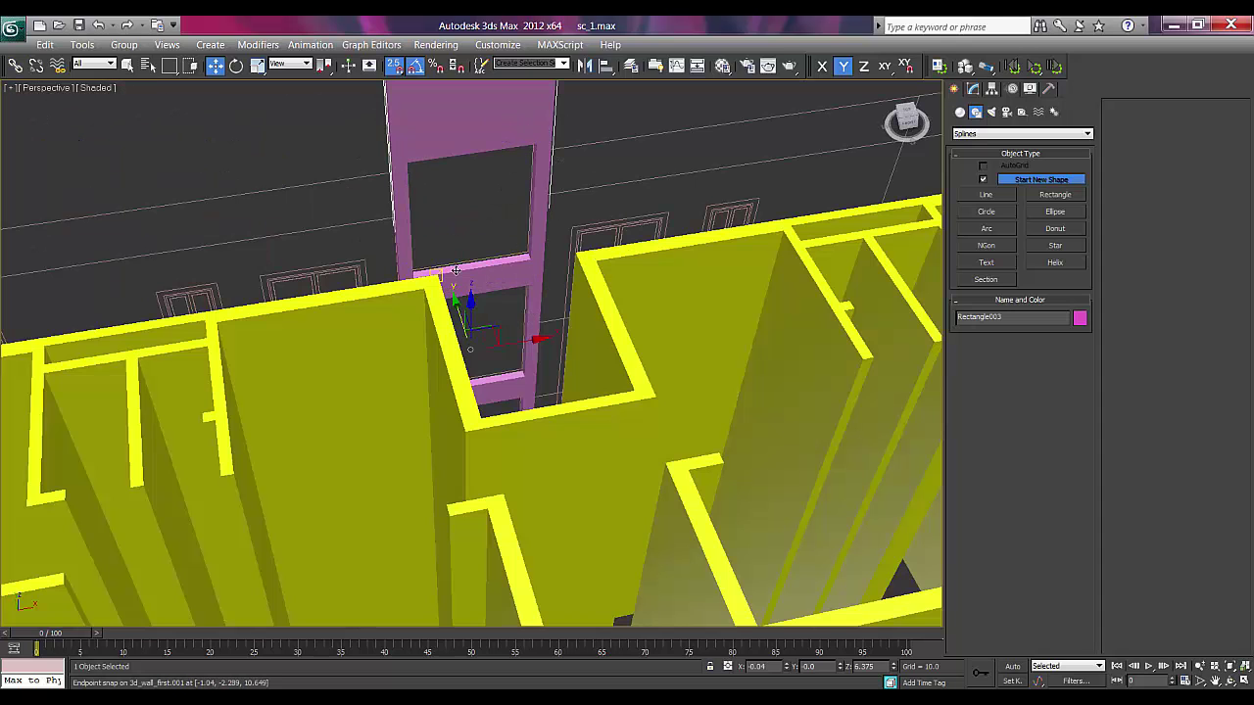
# - In the wireframe Front view, draw a 2.4 by 2.0 plane snapped to the tower frame's top opening
pyautogui.press('f')
pyautogui.press('z')
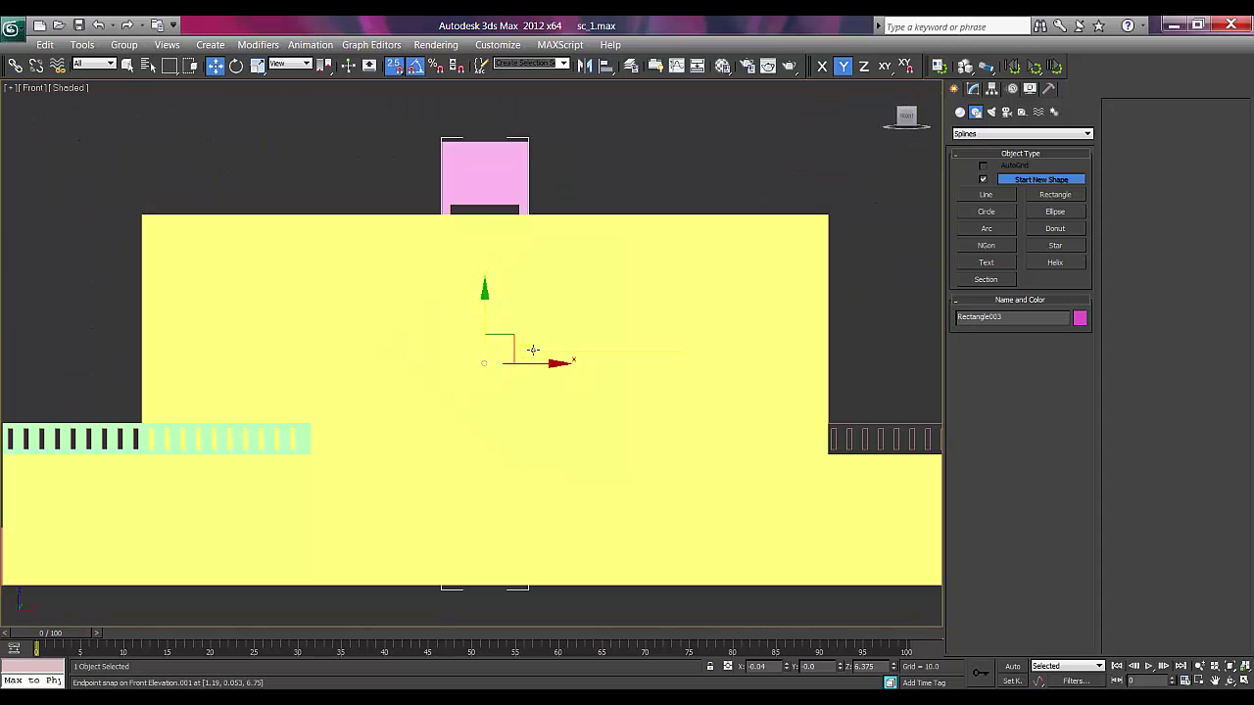
pyautogui.press('F3')
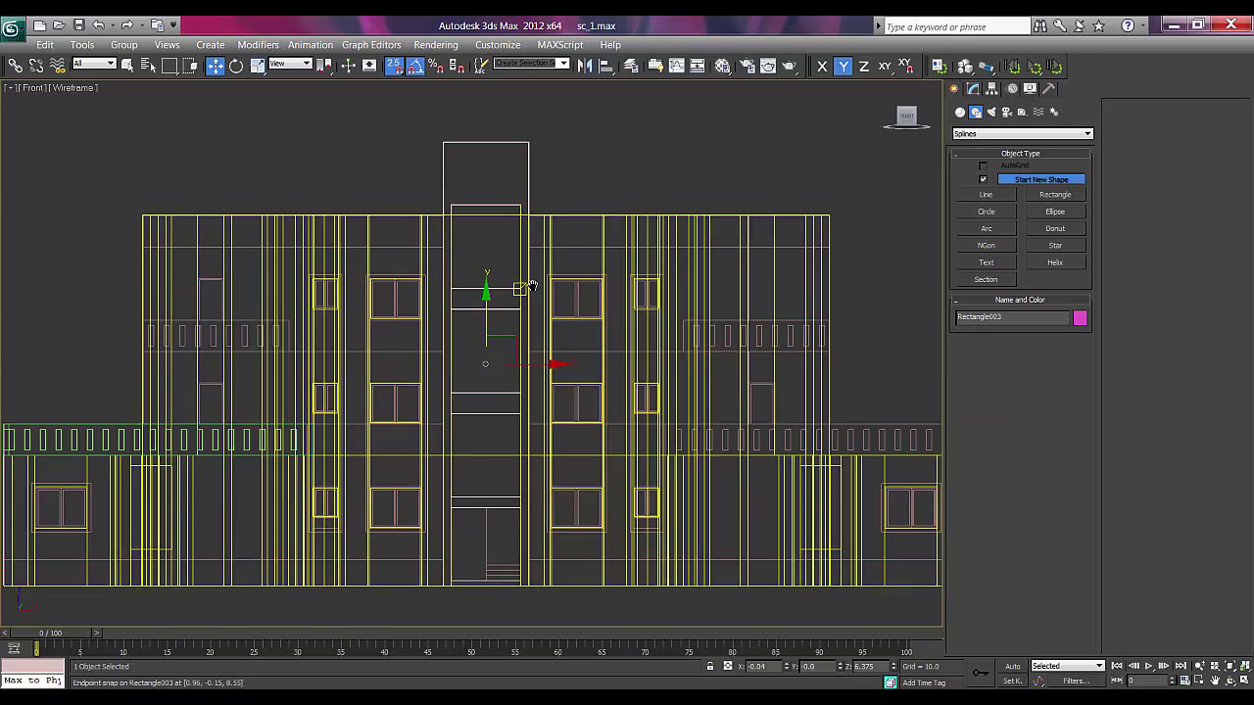
pyautogui.moveTo(538, 287); pyautogui.dragTo(560, 281, button='middle')
pyautogui.click(961, 113)
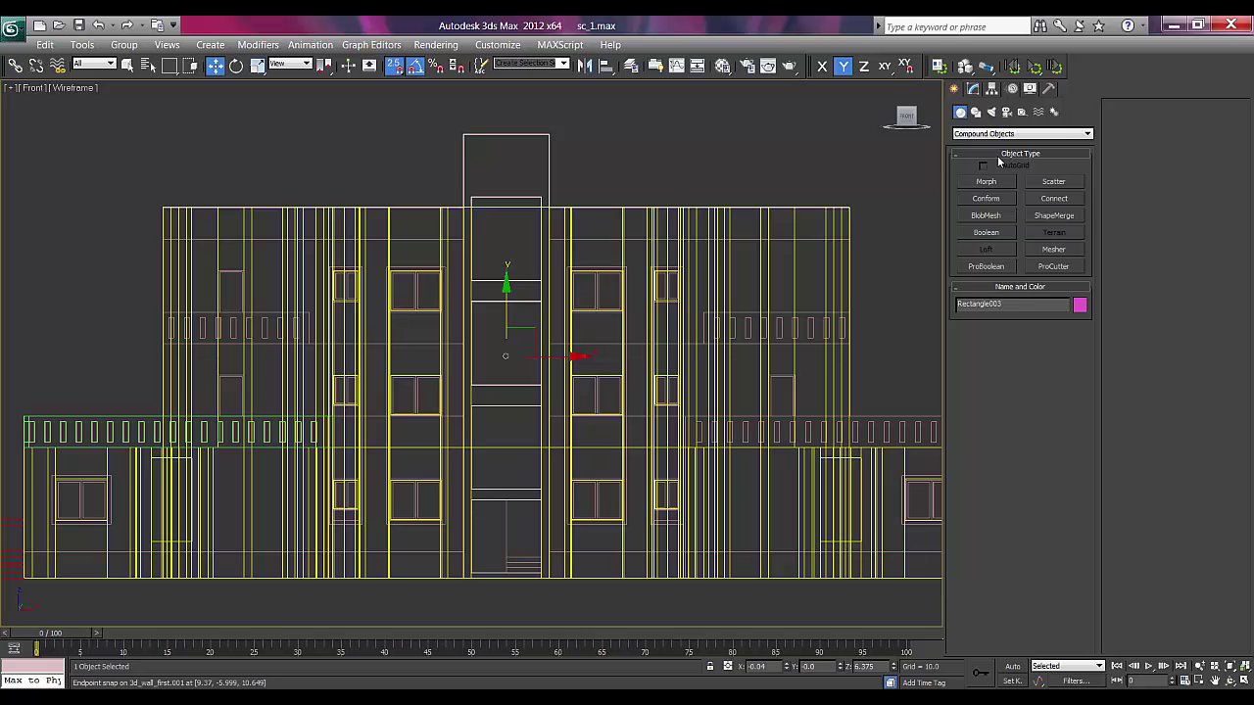
pyautogui.click(976, 134)
pyautogui.click(980, 143)
pyautogui.click(1054, 250)
pyautogui.scroll(3, 470, 245)
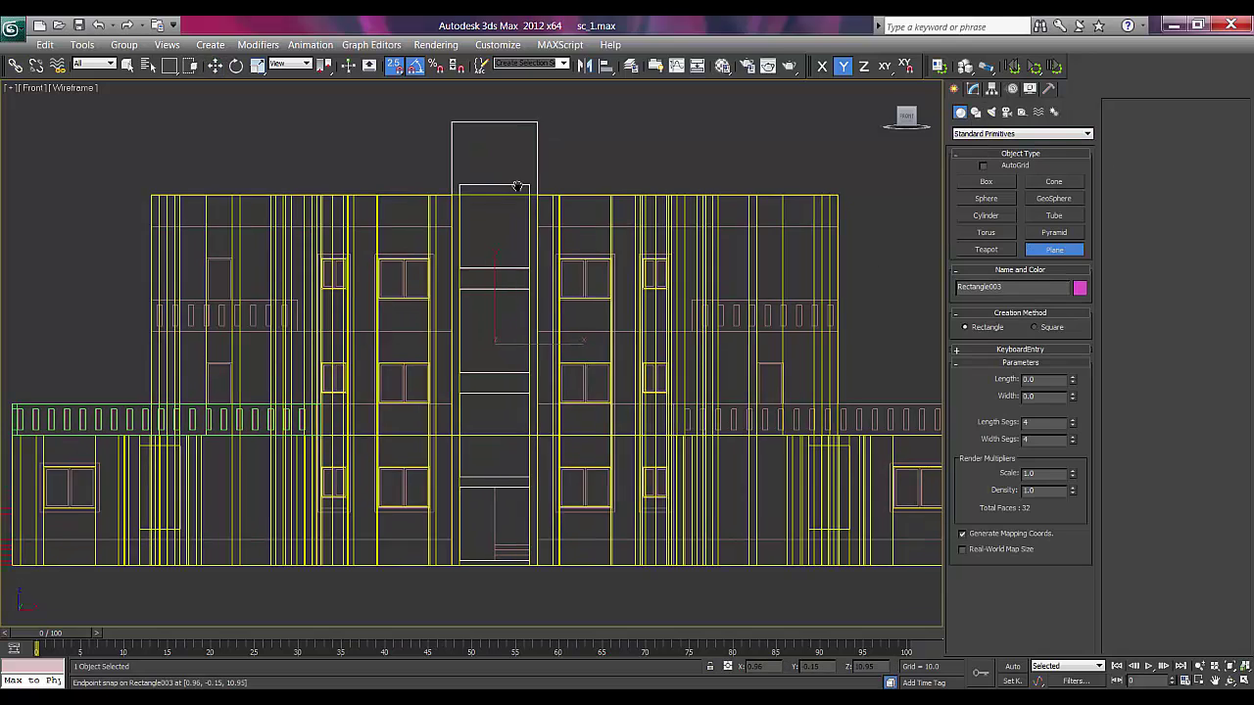
pyautogui.moveTo(483, 161); pyautogui.dragTo(483, 193, button='middle')
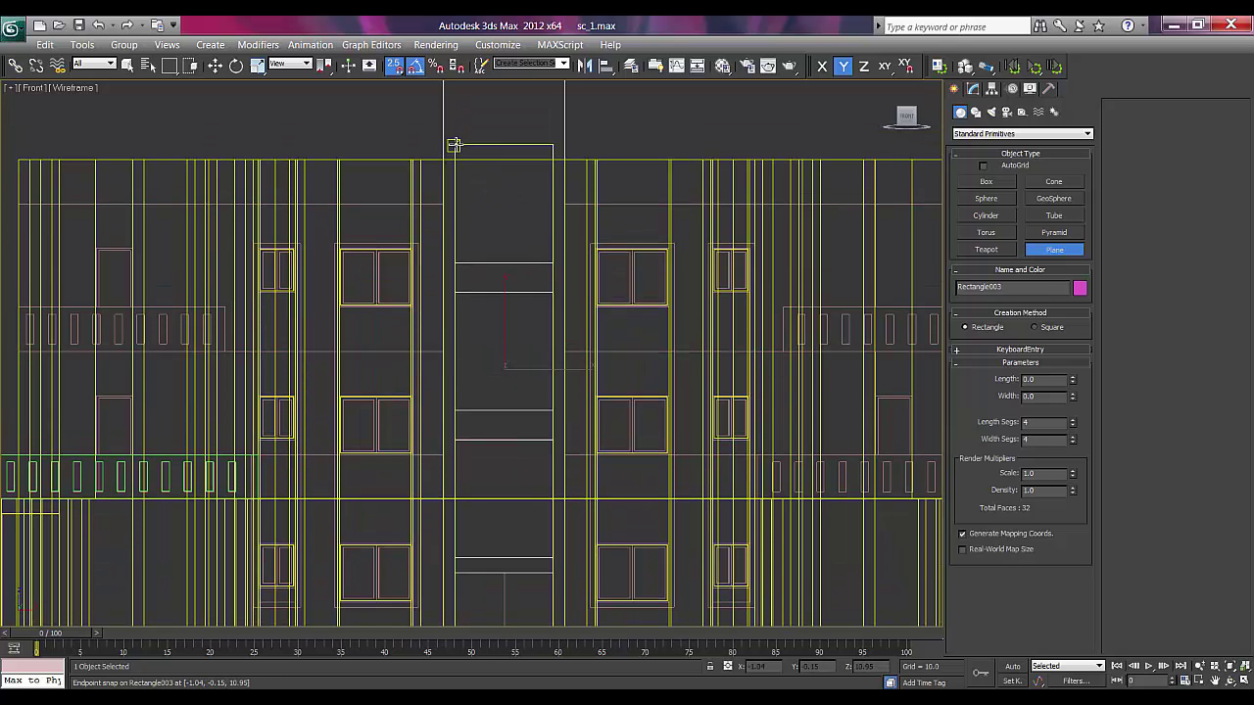
pyautogui.moveTo(454, 145); pyautogui.dragTo(551, 271)
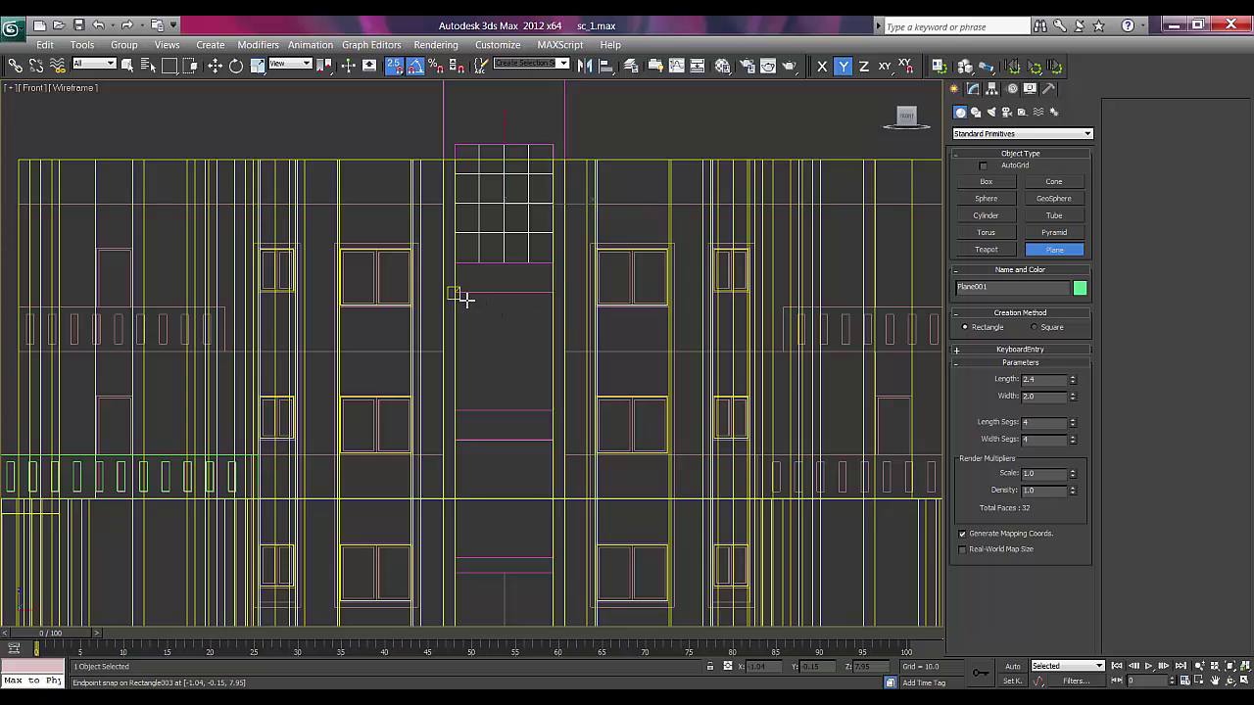
# - Draw two more 2.4 by 2.0 planes snapped to the tower frame's middle and lower window openings
pyautogui.moveTo(453, 292); pyautogui.dragTo(553, 410)
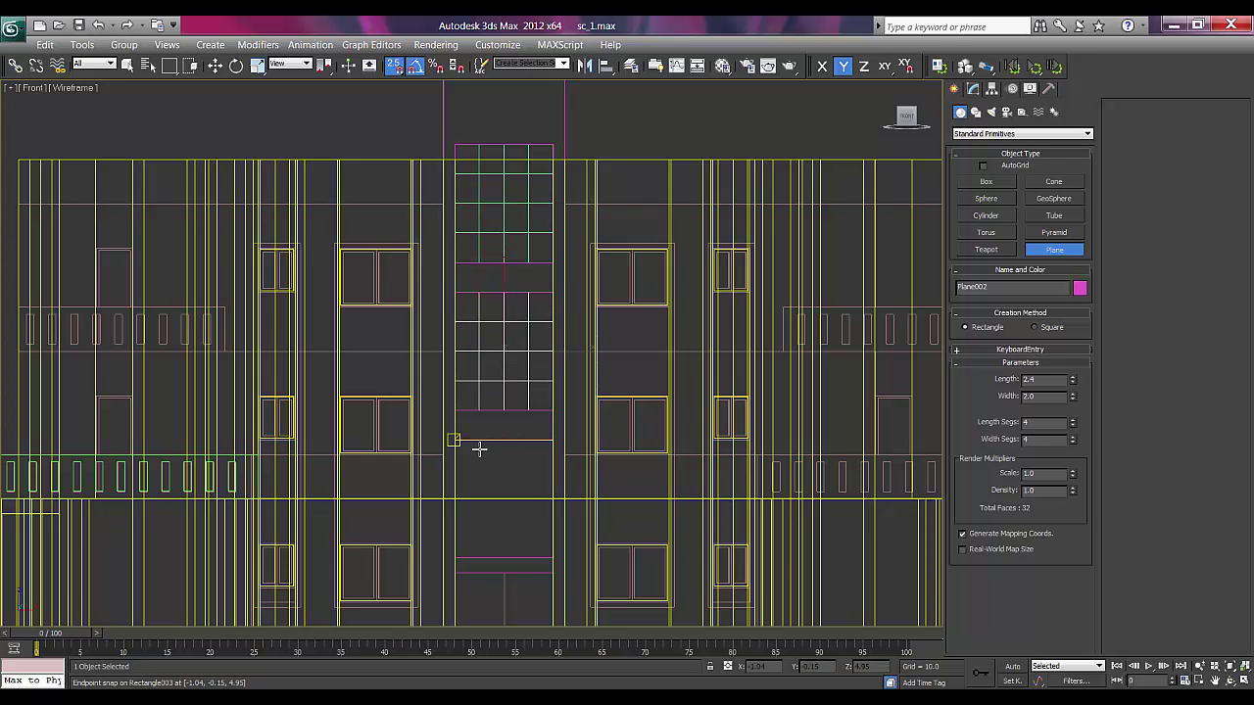
pyautogui.moveTo(507, 401); pyautogui.dragTo(523, 277, button='middle')
pyautogui.moveTo(476, 315); pyautogui.dragTo(545, 460)
pyautogui.moveTo(607, 513)
pyautogui.mouseDown(button='middle')
pyautogui.moveTo(556, 563)
pyautogui.moveTo(484, 587)
pyautogui.mouseUp(button='middle')
pyautogui.press('w')
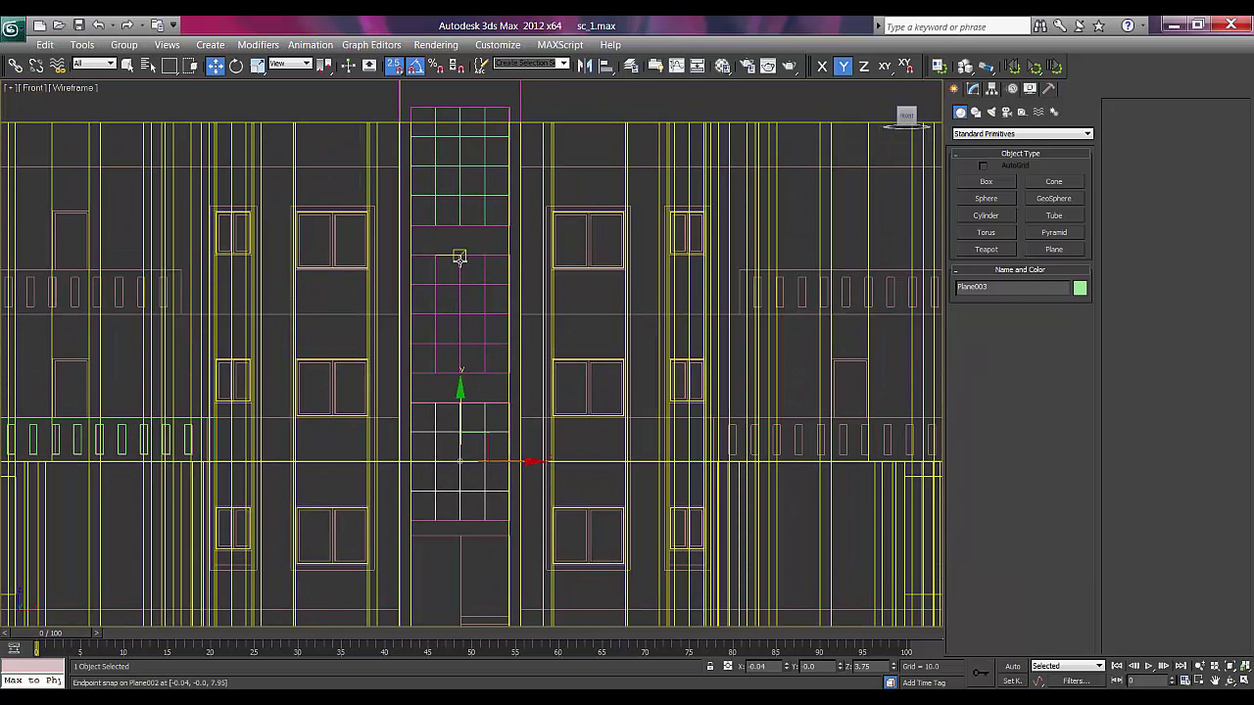
# - Turn off snapping and set the top tower plane to 2 length and 2 width segments
pyautogui.press('s')
pyautogui.click(462, 199)
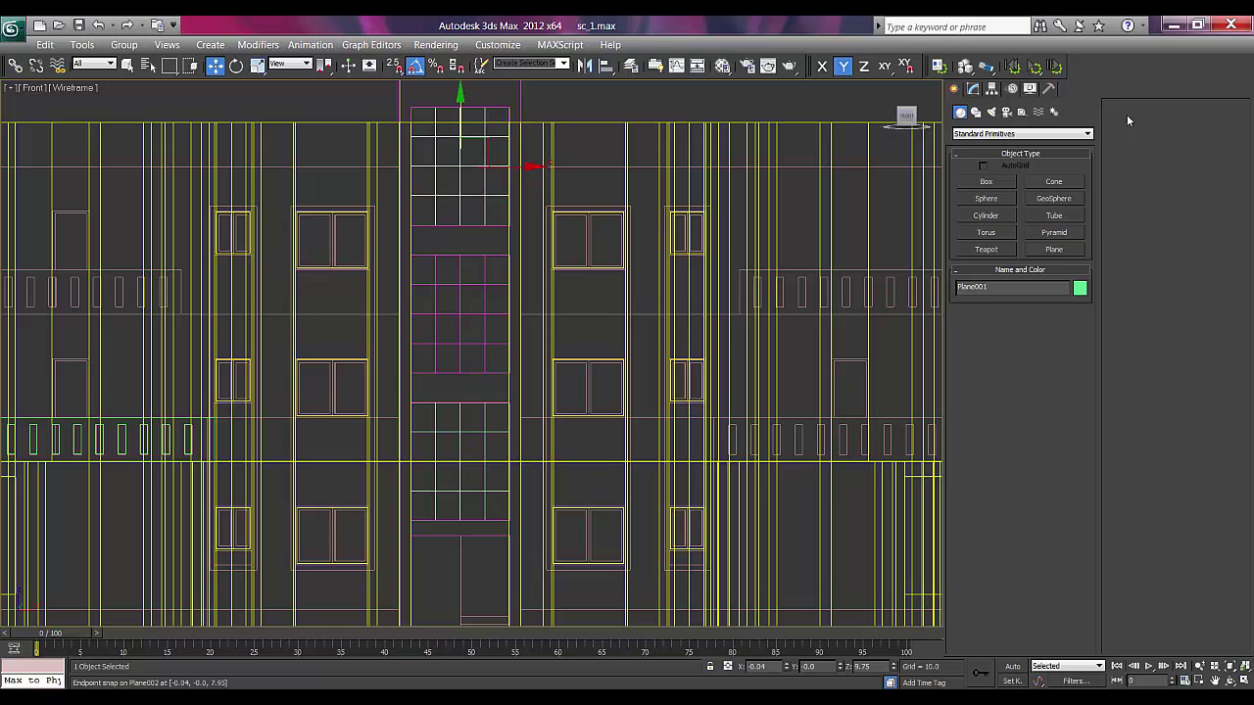
pyautogui.click(980, 92)
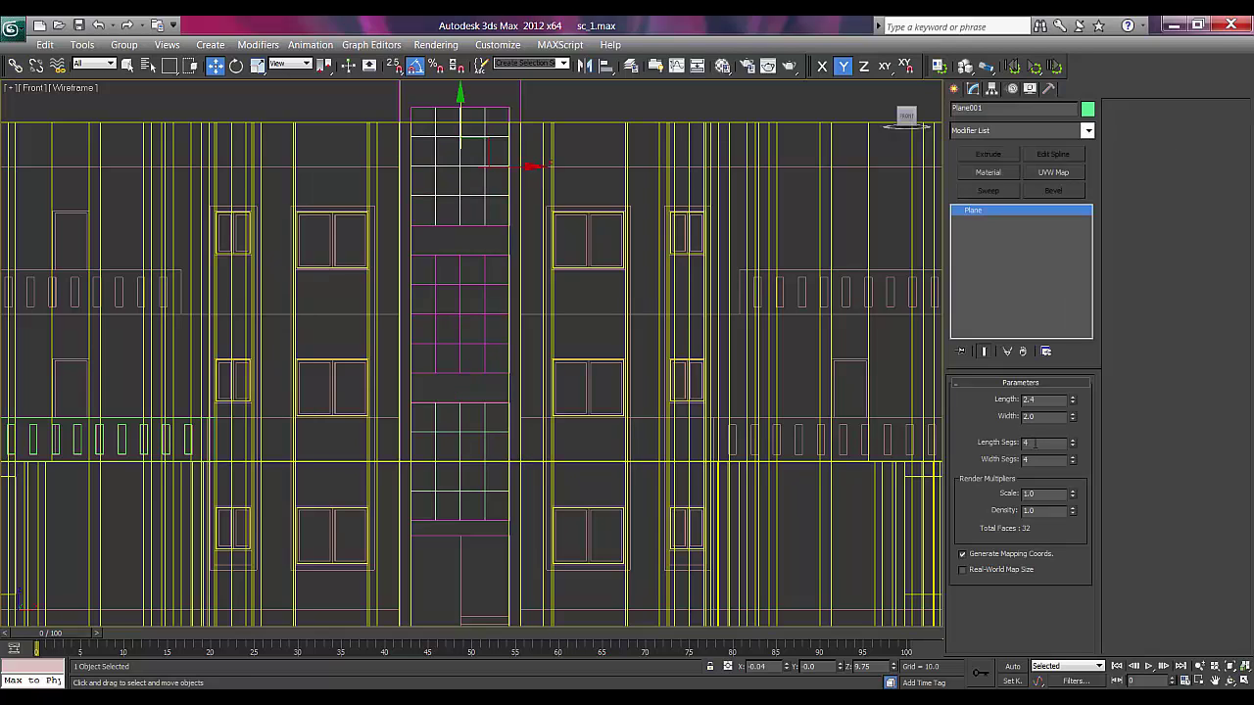
pyautogui.write('2')
pyautogui.press('Tab')
pyautogui.write('2')
pyautogui.press('Return')
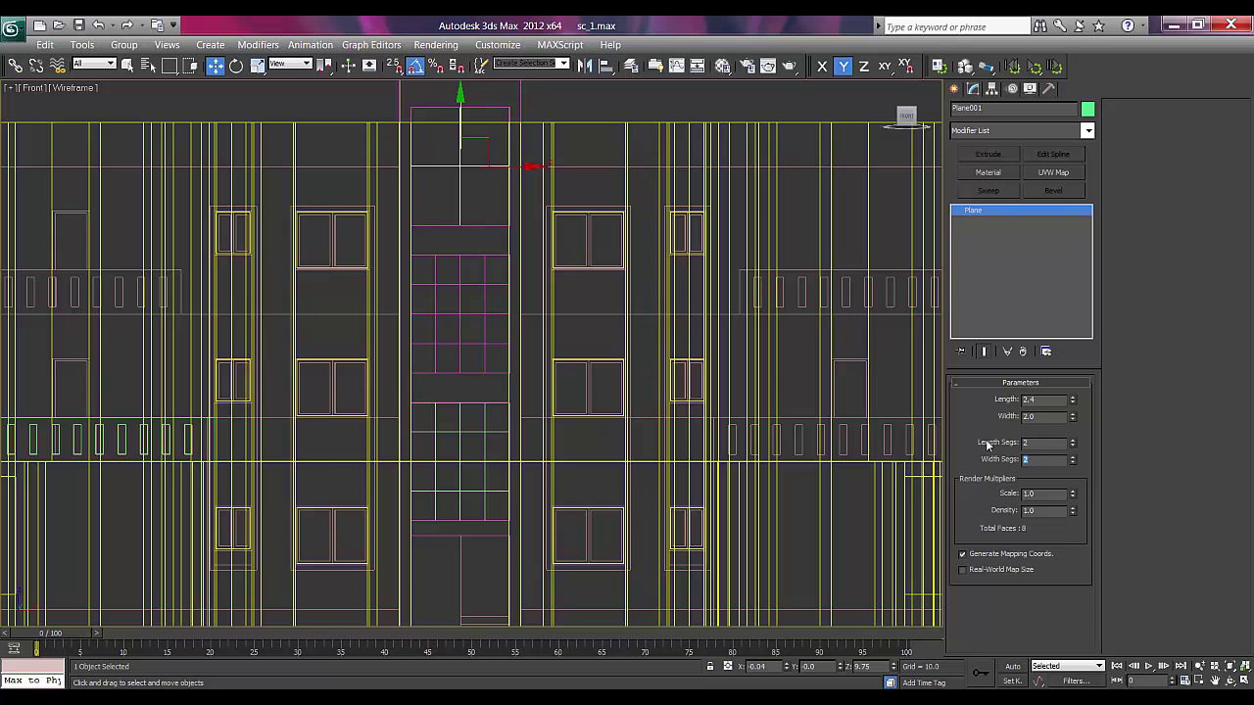
# - Set the middle tower plane to 2 length segments and 2 width segments
pyautogui.click(458, 280)
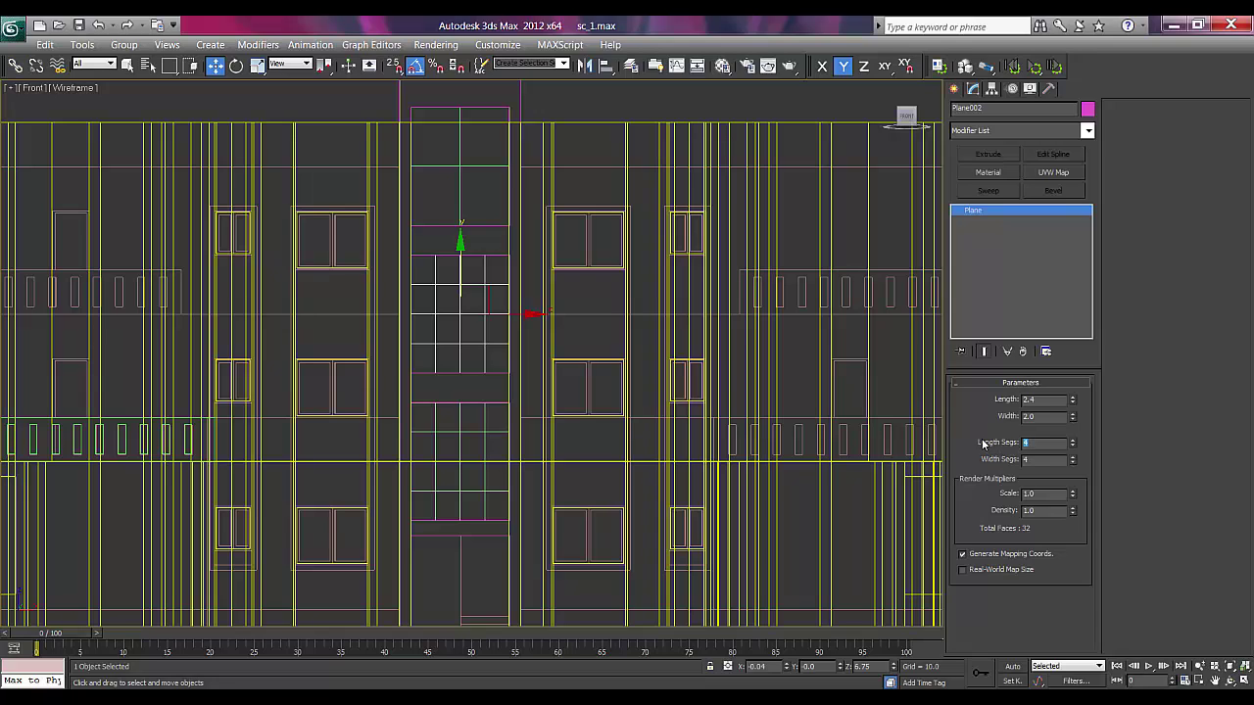
pyautogui.write('2')
pyautogui.press('Tab')
pyautogui.press('Return')
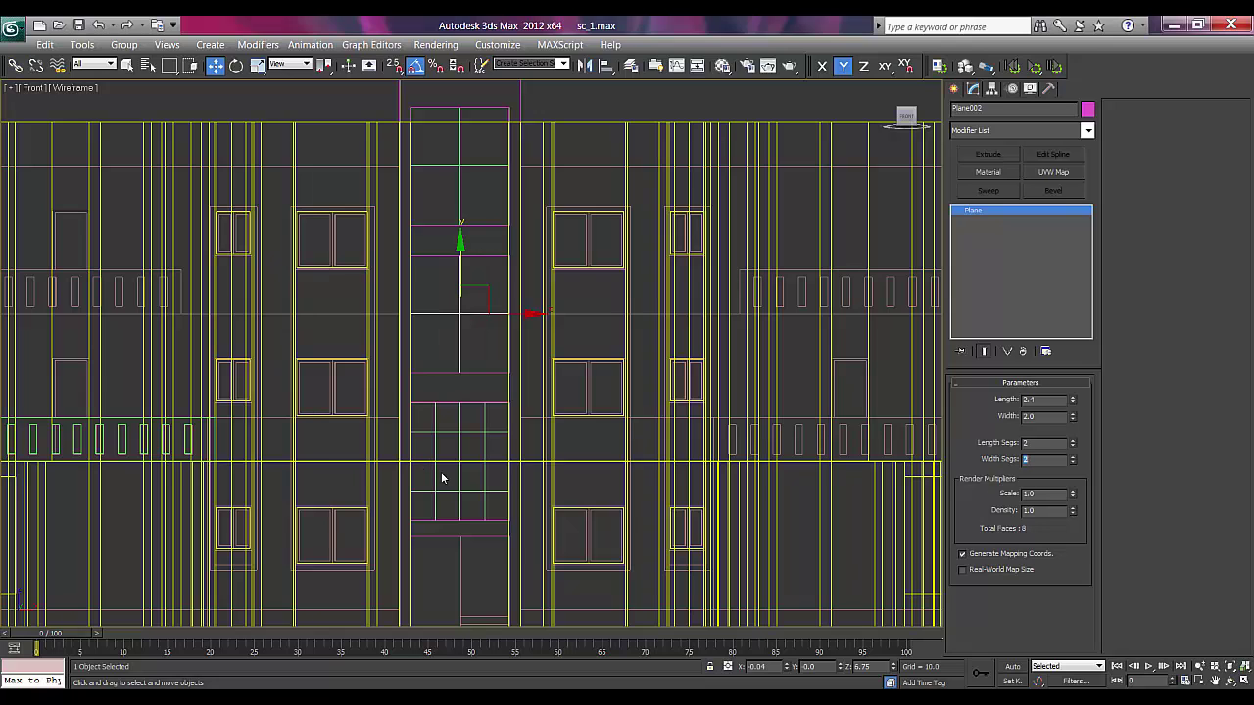
# - Set the lowest tower plane to 2 length segments and 2 width segments
pyautogui.click(460, 428)
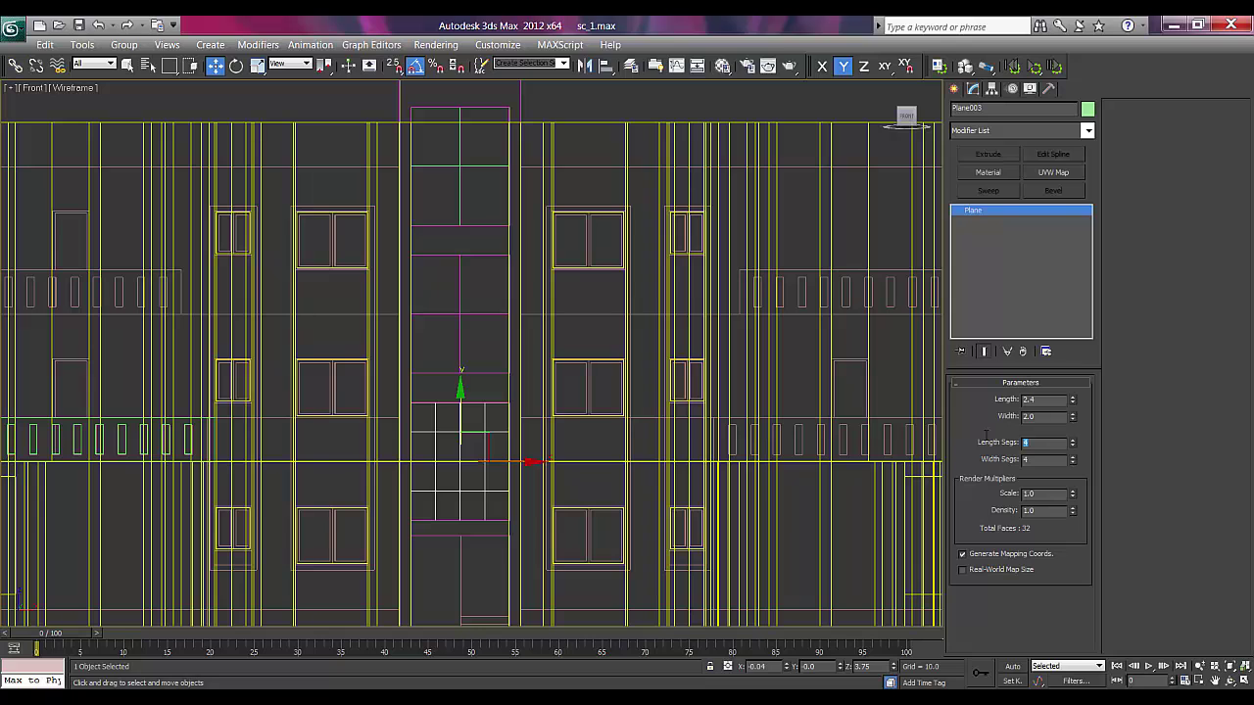
pyautogui.write('2')
pyautogui.press('Tab')
pyautogui.write('2')
pyautogui.press('Return')
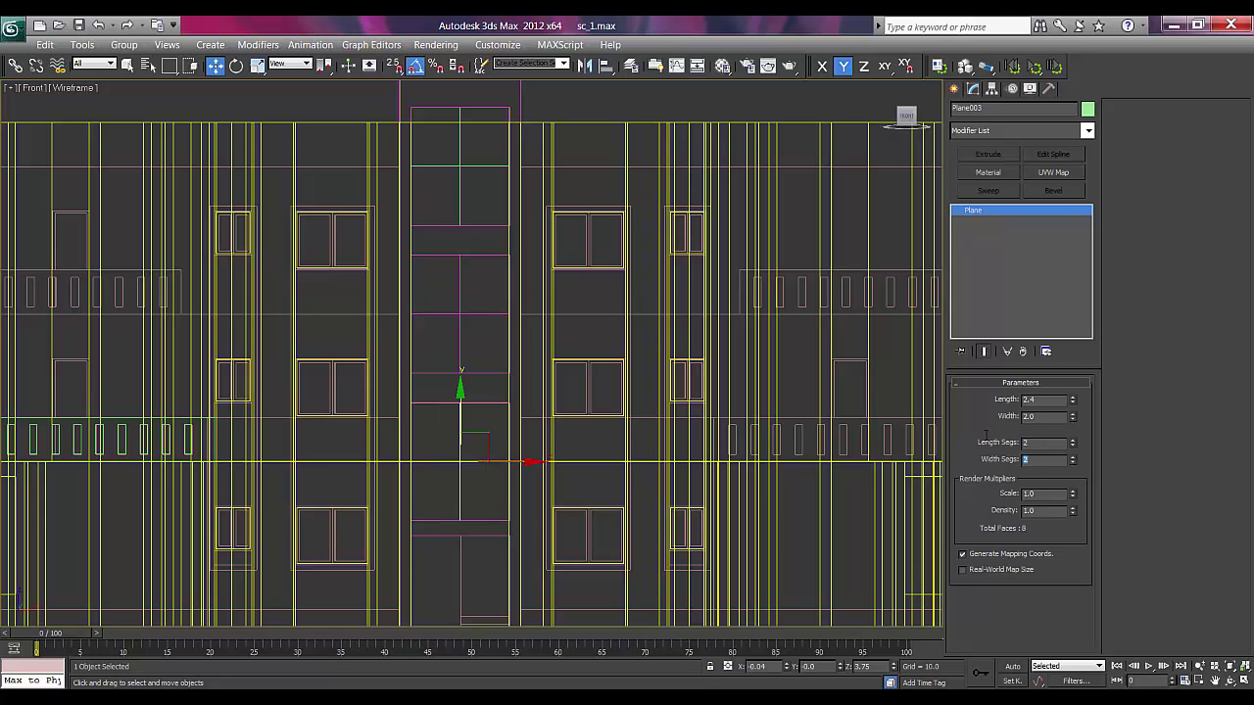
pyautogui.scroll(-5, 568, 353)
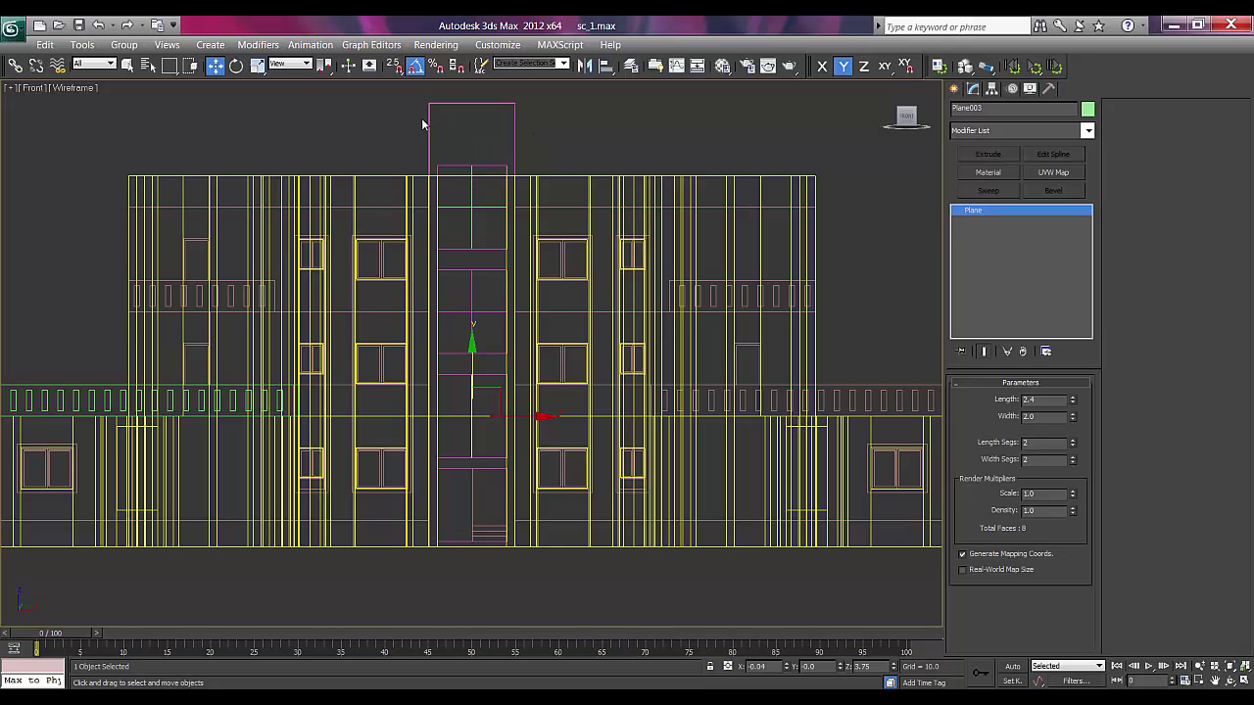
pyautogui.click(474, 211)
pyautogui.keyDown('ctrl'); pyautogui.click(474, 215); pyautogui.keyUp('ctrl')
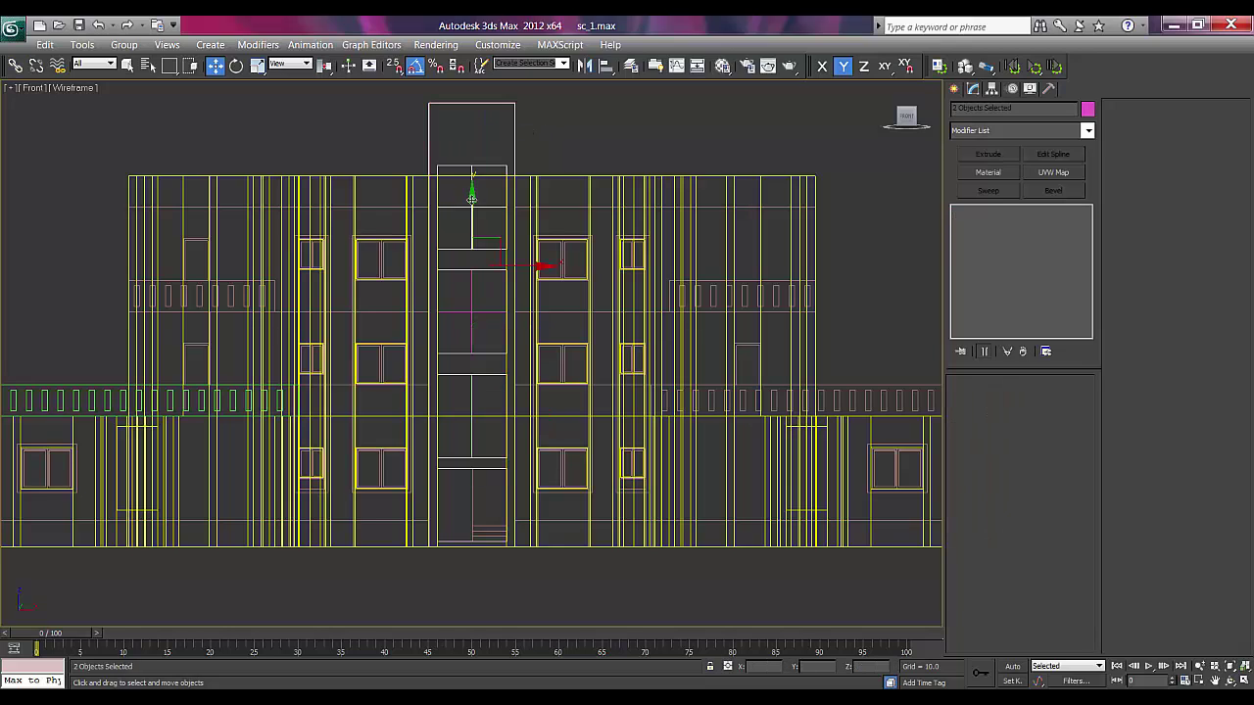
pyautogui.keyDown('ctrl'); pyautogui.click(476, 329); pyautogui.keyUp('ctrl')
pyautogui.keyDown('ctrl'); pyautogui.click(472, 434); pyautogui.keyUp('ctrl')
# - Move only the extruded stair tower frame about 0.11 along Y relative to its window planes
pyautogui.press('p')
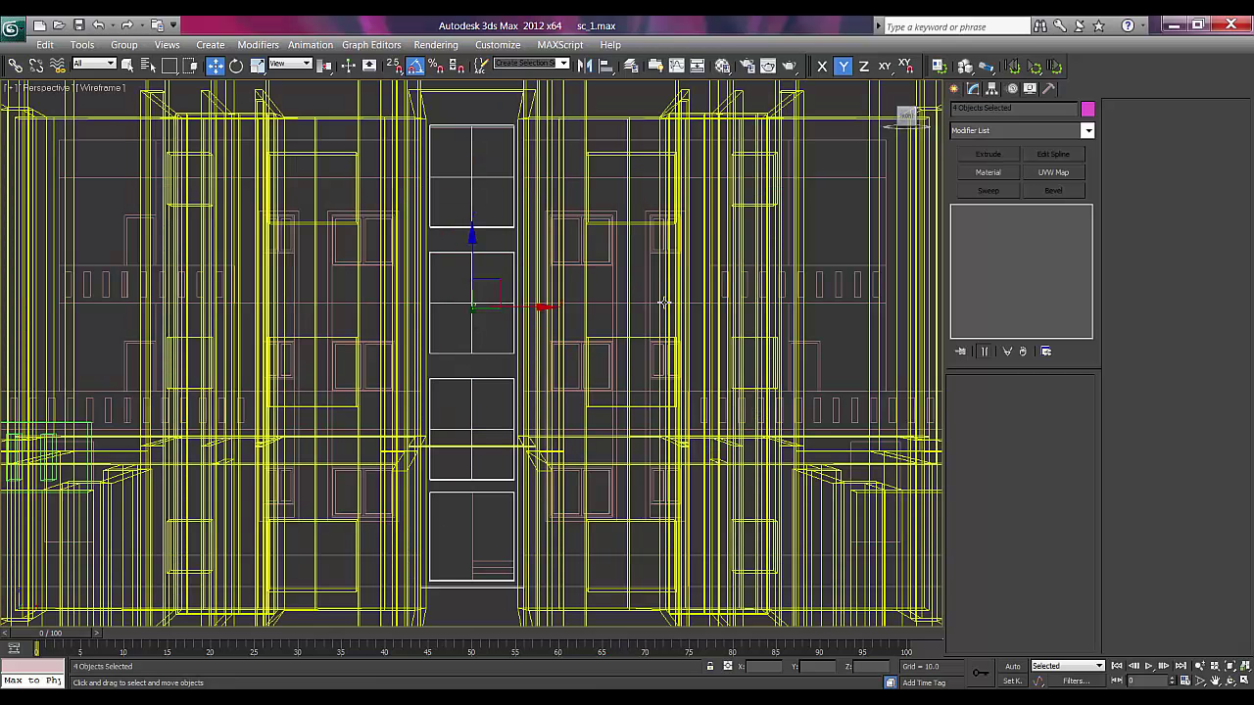
pyautogui.keyDown('alt'); pyautogui.moveTo(664, 305); pyautogui.dragTo(599, 366, button='middle'); pyautogui.keyUp('alt')
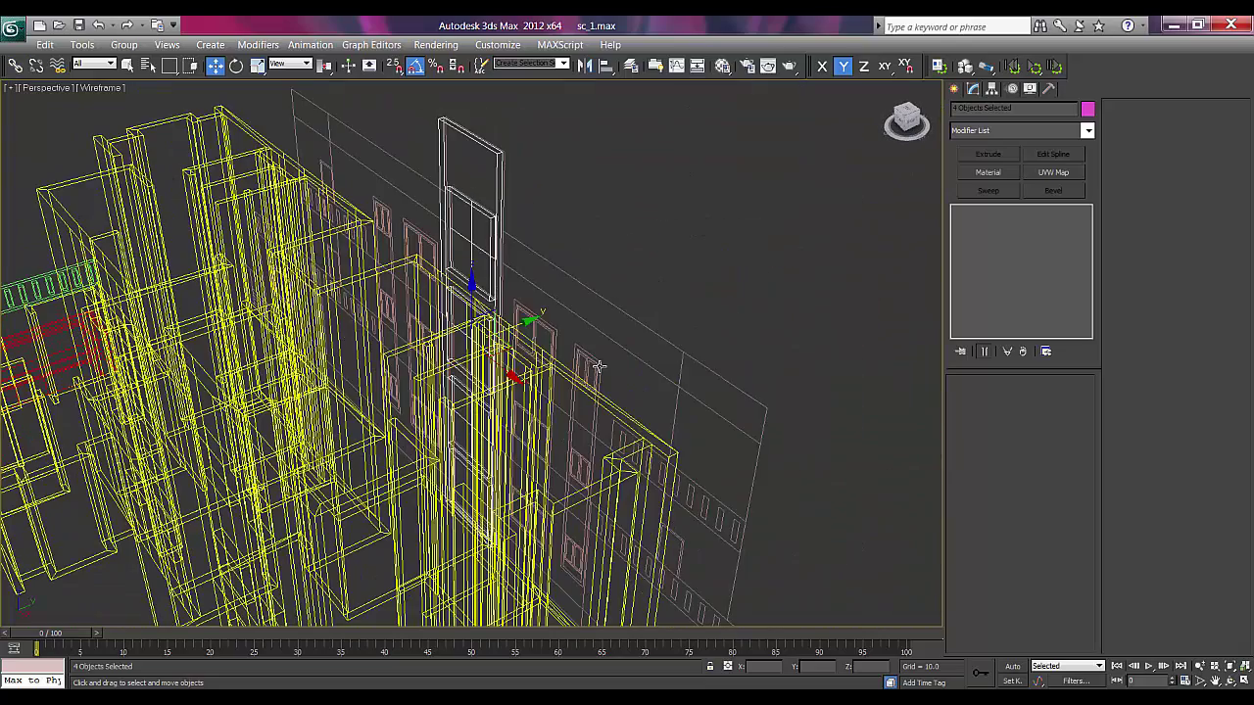
pyautogui.press('F3')
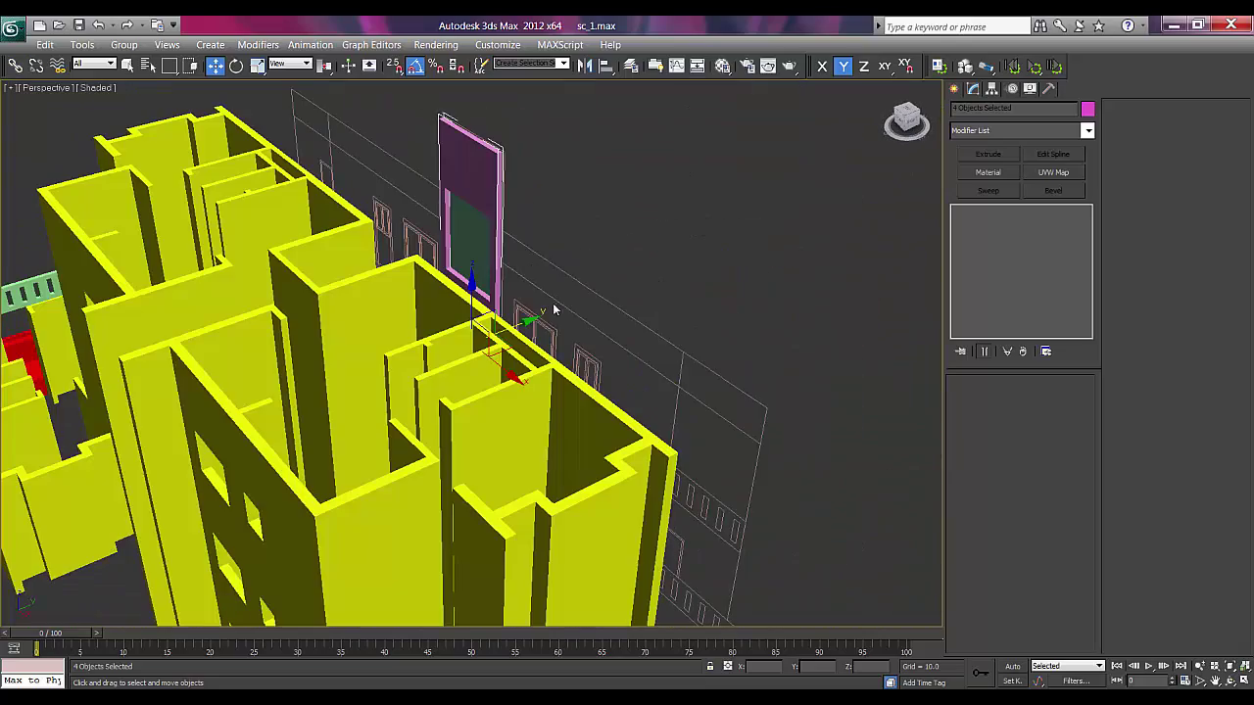
pyautogui.click(534, 162)
pyautogui.click(478, 158)
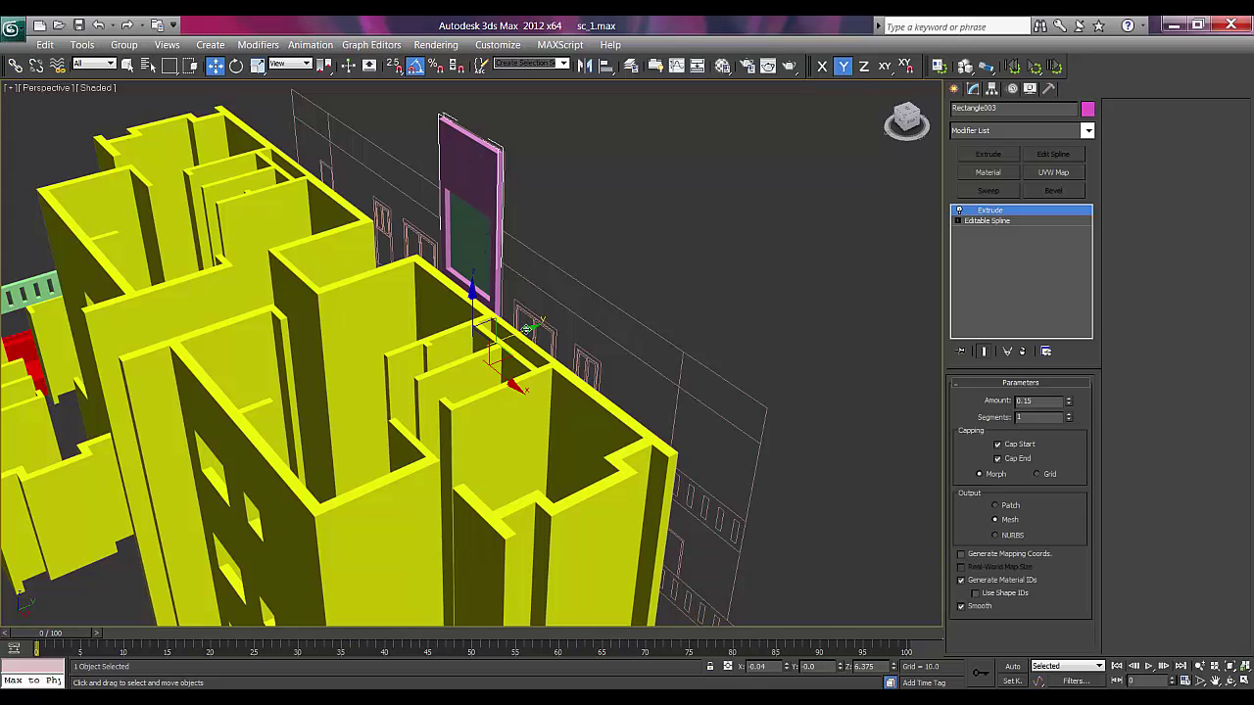
pyautogui.moveTo(529, 327); pyautogui.dragTo(530, 329)
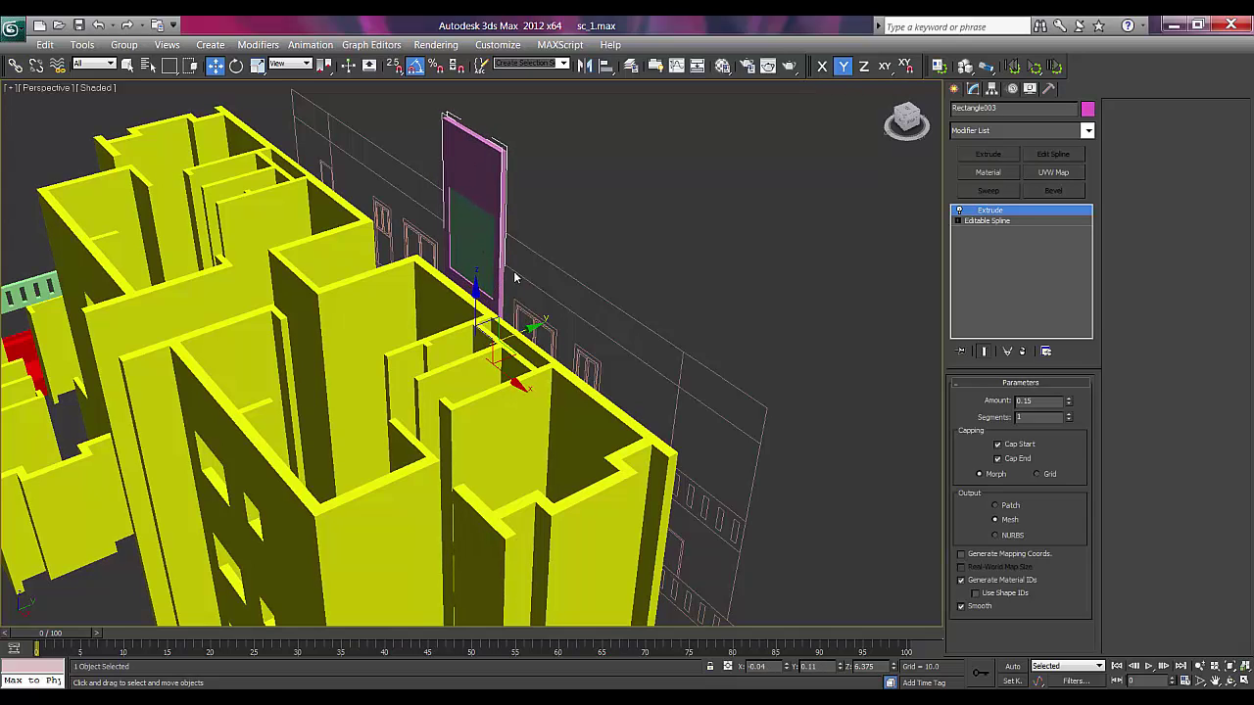
# - Group the tower frame and its three window planes under the name "stairs facing"
pyautogui.press('F3')
pyautogui.moveTo(518, 281)
pyautogui.keyDown('alt'); pyautogui.mouseDown(button='middle')
pyautogui.moveTo(494, 417)
pyautogui.moveTo(541, 477)
pyautogui.mouseUp(button='middle'); pyautogui.keyUp('alt')
pyautogui.moveTo(540, 477); pyautogui.dragTo(464, 265)
pyautogui.keyDown('alt'); pyautogui.moveTo(484, 362); pyautogui.dragTo(534, 345, button='middle'); pyautogui.keyUp('alt')
pyautogui.click(123, 44)
pyautogui.click(141, 61)
pyautogui.write('sta')
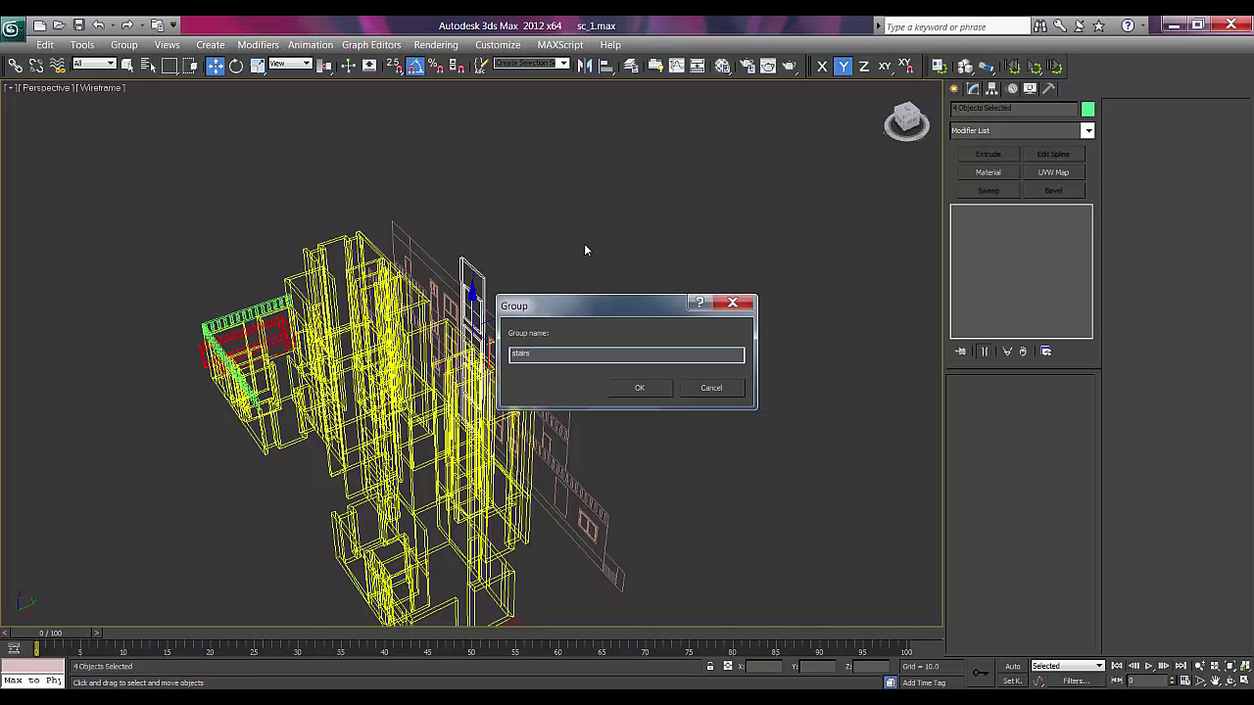
pyautogui.write('irs facing')
pyautogui.click(646, 389)
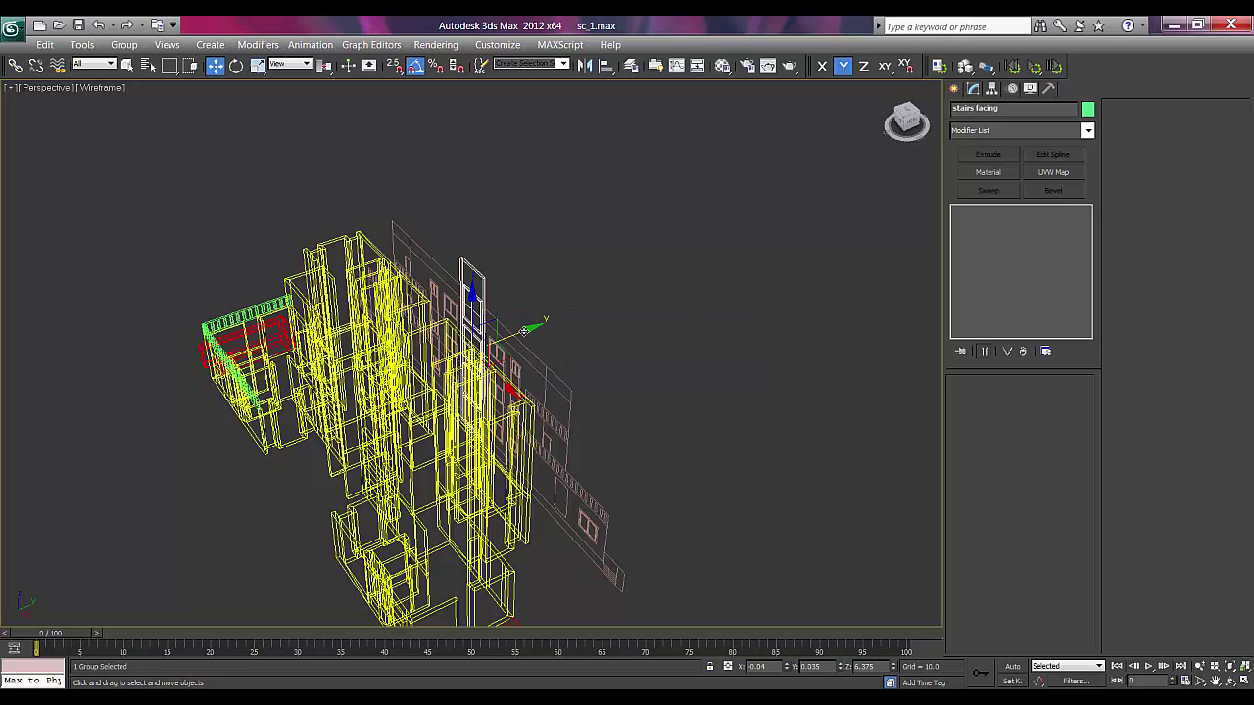
# - Move the stairs facing group along Y to about -9.9, just beyond the open ends of the stairwell walls
pyautogui.moveTo(519, 327); pyautogui.dragTo(443, 359)
pyautogui.press('t')
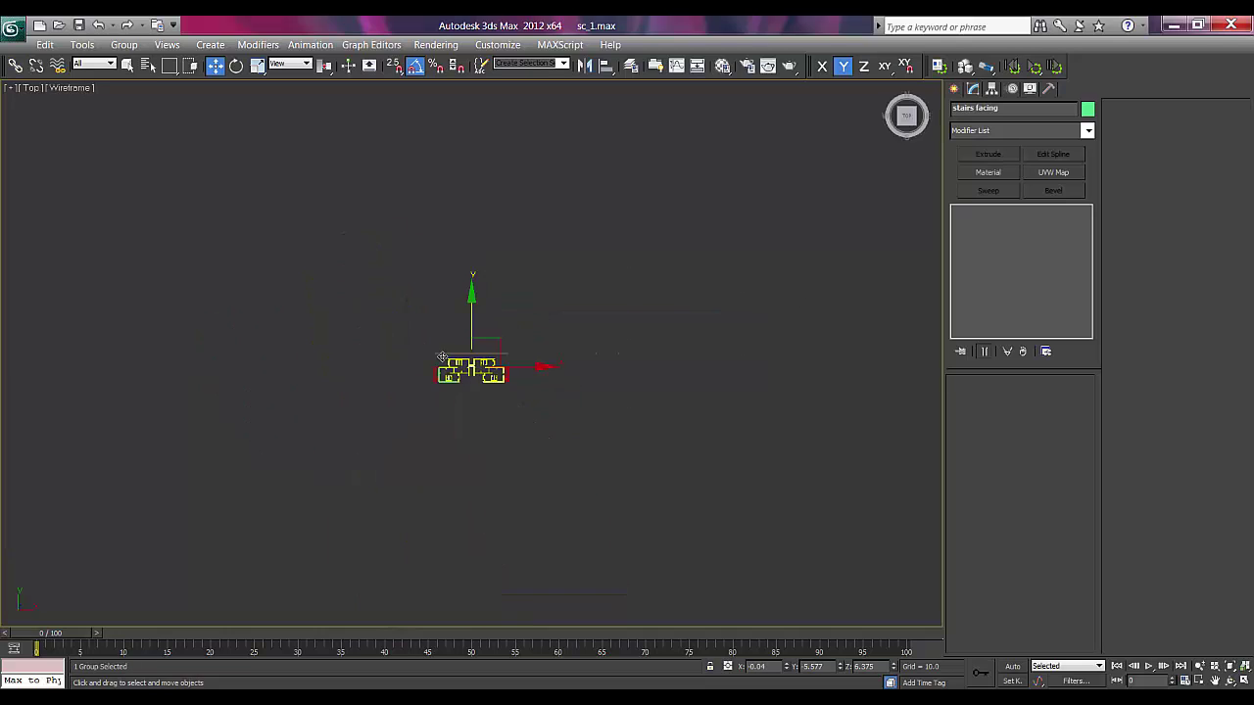
pyautogui.scroll(10, 456, 376)
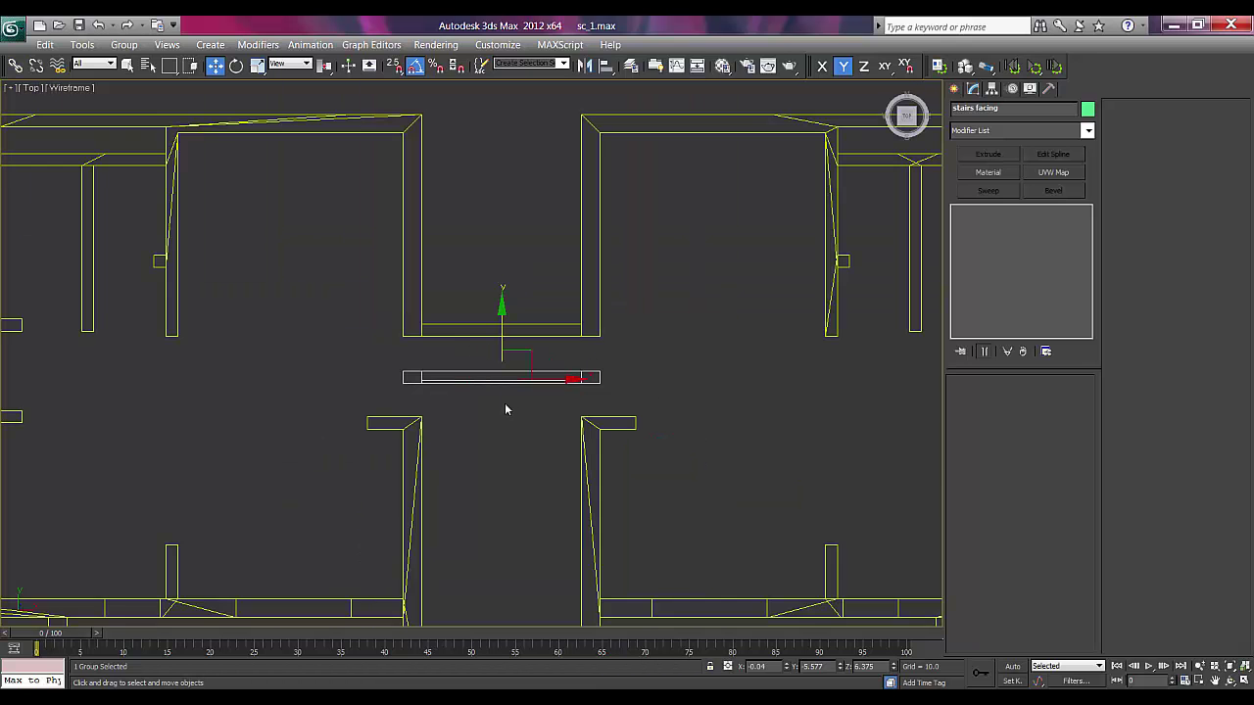
pyautogui.scroll(-4, 506, 409)
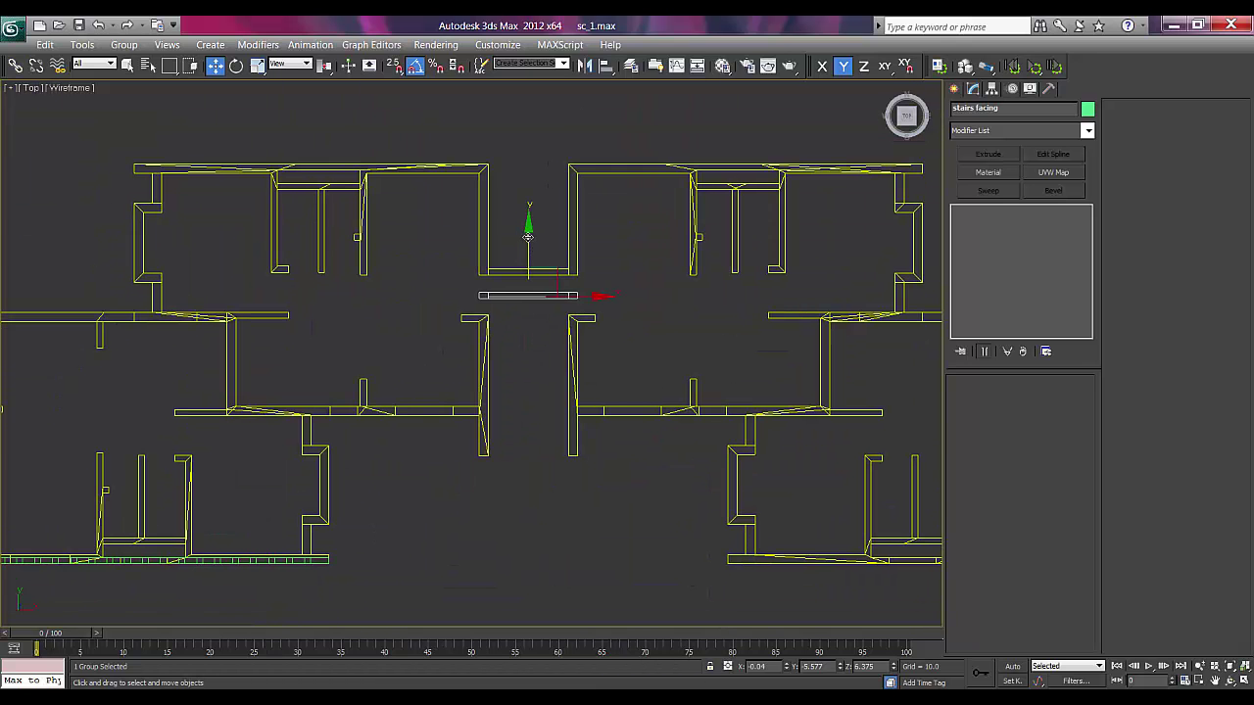
pyautogui.moveTo(528, 236); pyautogui.dragTo(519, 397)
pyautogui.scroll(3, 514, 397)
pyautogui.moveTo(505, 480); pyautogui.dragTo(493, 308, button='middle')
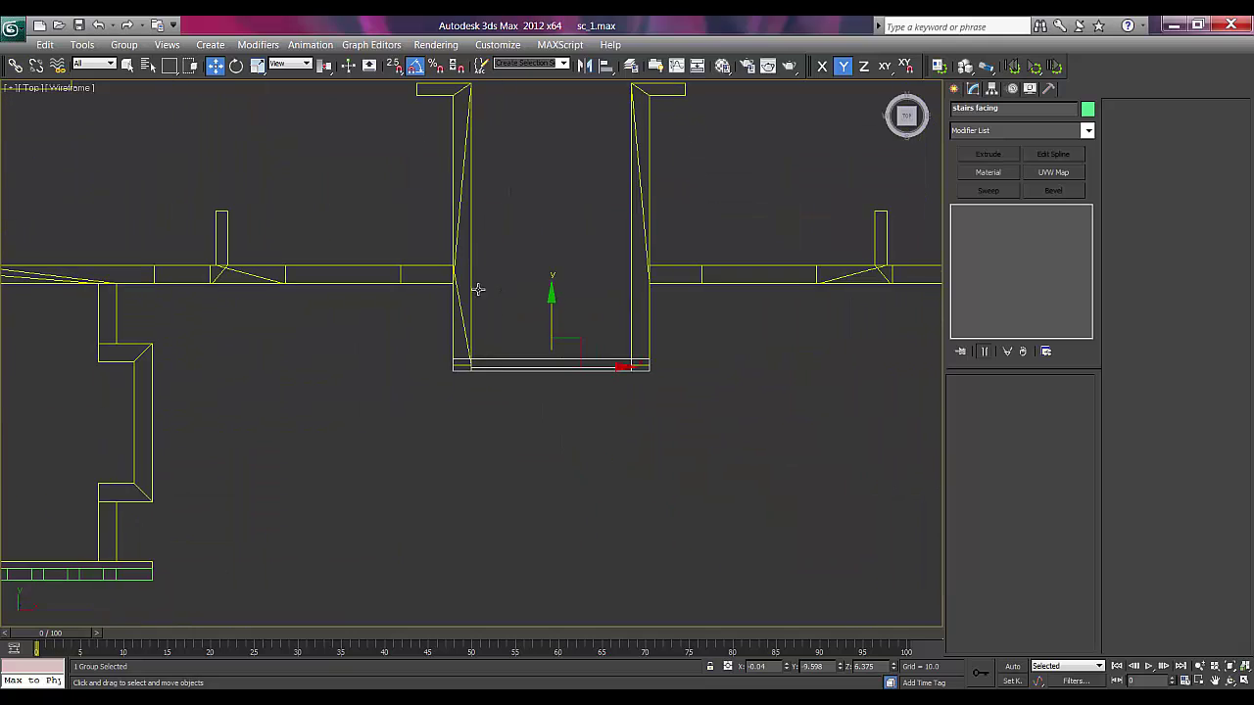
pyautogui.moveTo(552, 302); pyautogui.dragTo(552, 327)
# - Snap the back corner of the stairs facing group along Y onto the stairwell wall's end and check the fit in shaded perspective
pyautogui.scroll(4, 487, 378)
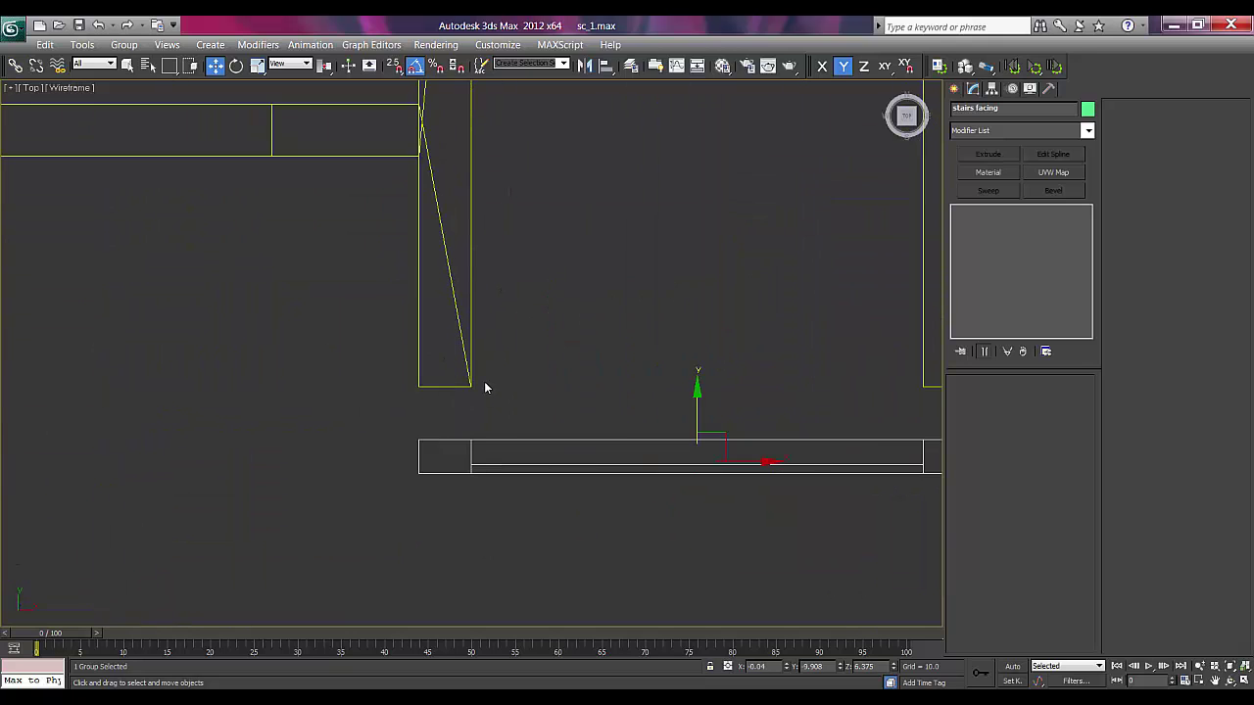
pyautogui.scroll(2, 484, 387)
pyautogui.press('s')
pyautogui.press('space')
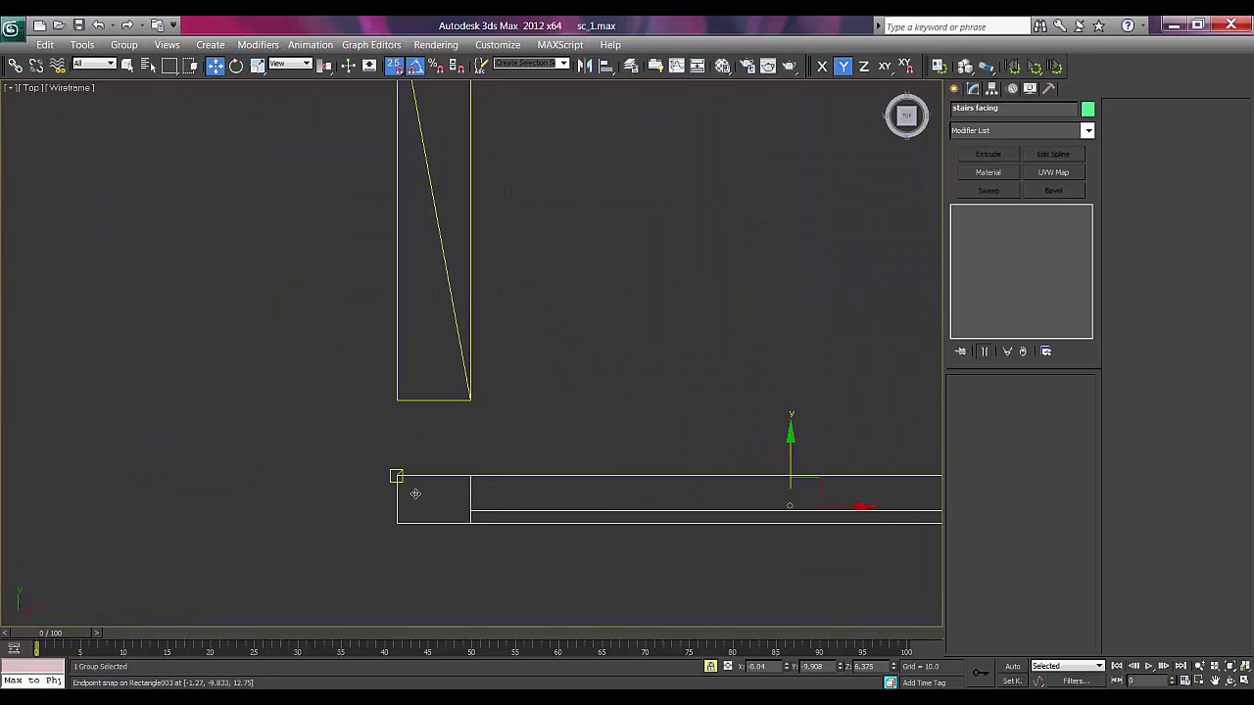
pyautogui.moveTo(396, 476); pyautogui.dragTo(398, 402)
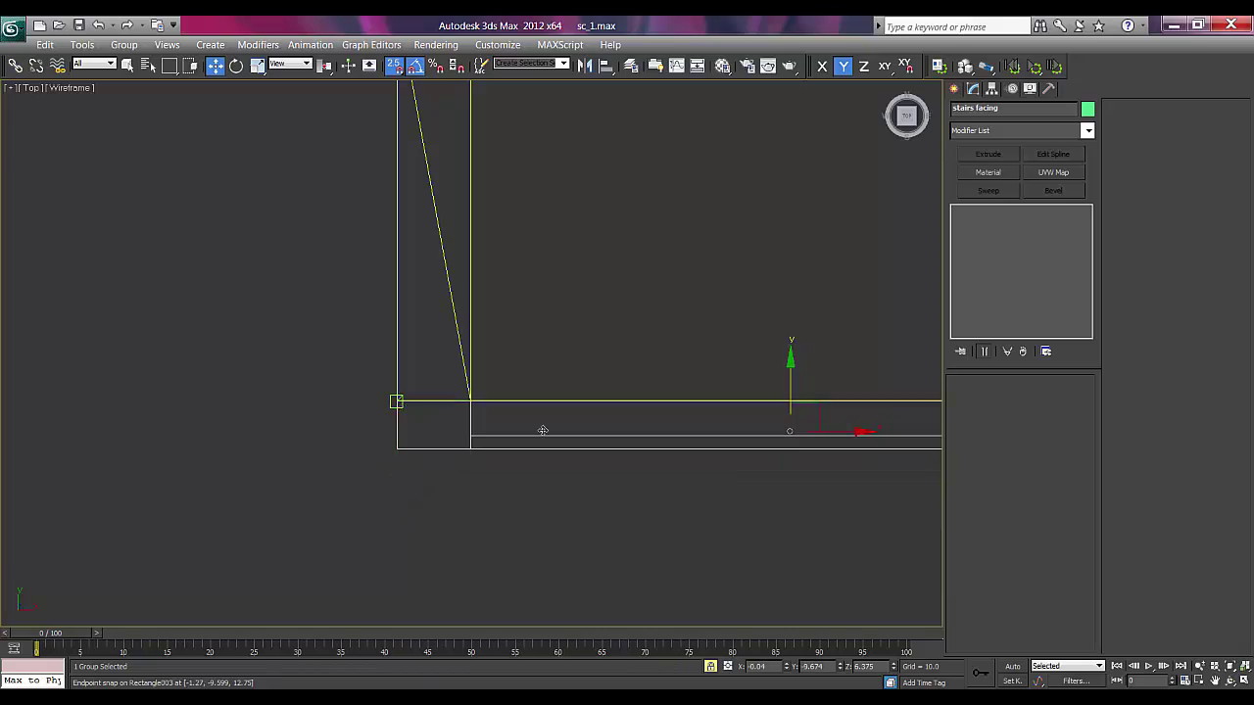
pyautogui.scroll(-6, 614, 429)
pyautogui.press('p')
pyautogui.scroll(-5, 606, 408)
pyautogui.moveTo(582, 493)
pyautogui.keyDown('alt'); pyautogui.mouseDown(button='middle')
pyautogui.moveTo(607, 392)
pyautogui.moveTo(519, 382)
pyautogui.moveTo(480, 461)
pyautogui.moveTo(526, 458)
pyautogui.mouseUp(button='middle'); pyautogui.keyUp('alt')
pyautogui.press('F3')
pyautogui.scroll(-4, 540, 406)
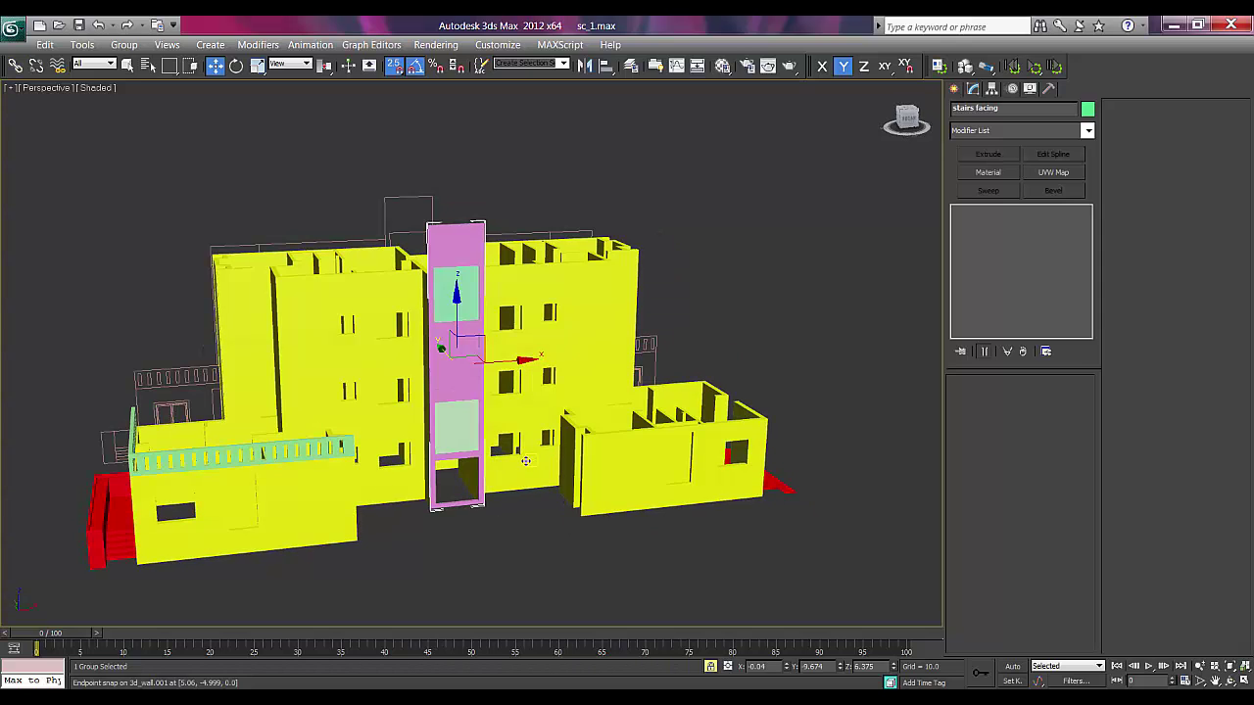